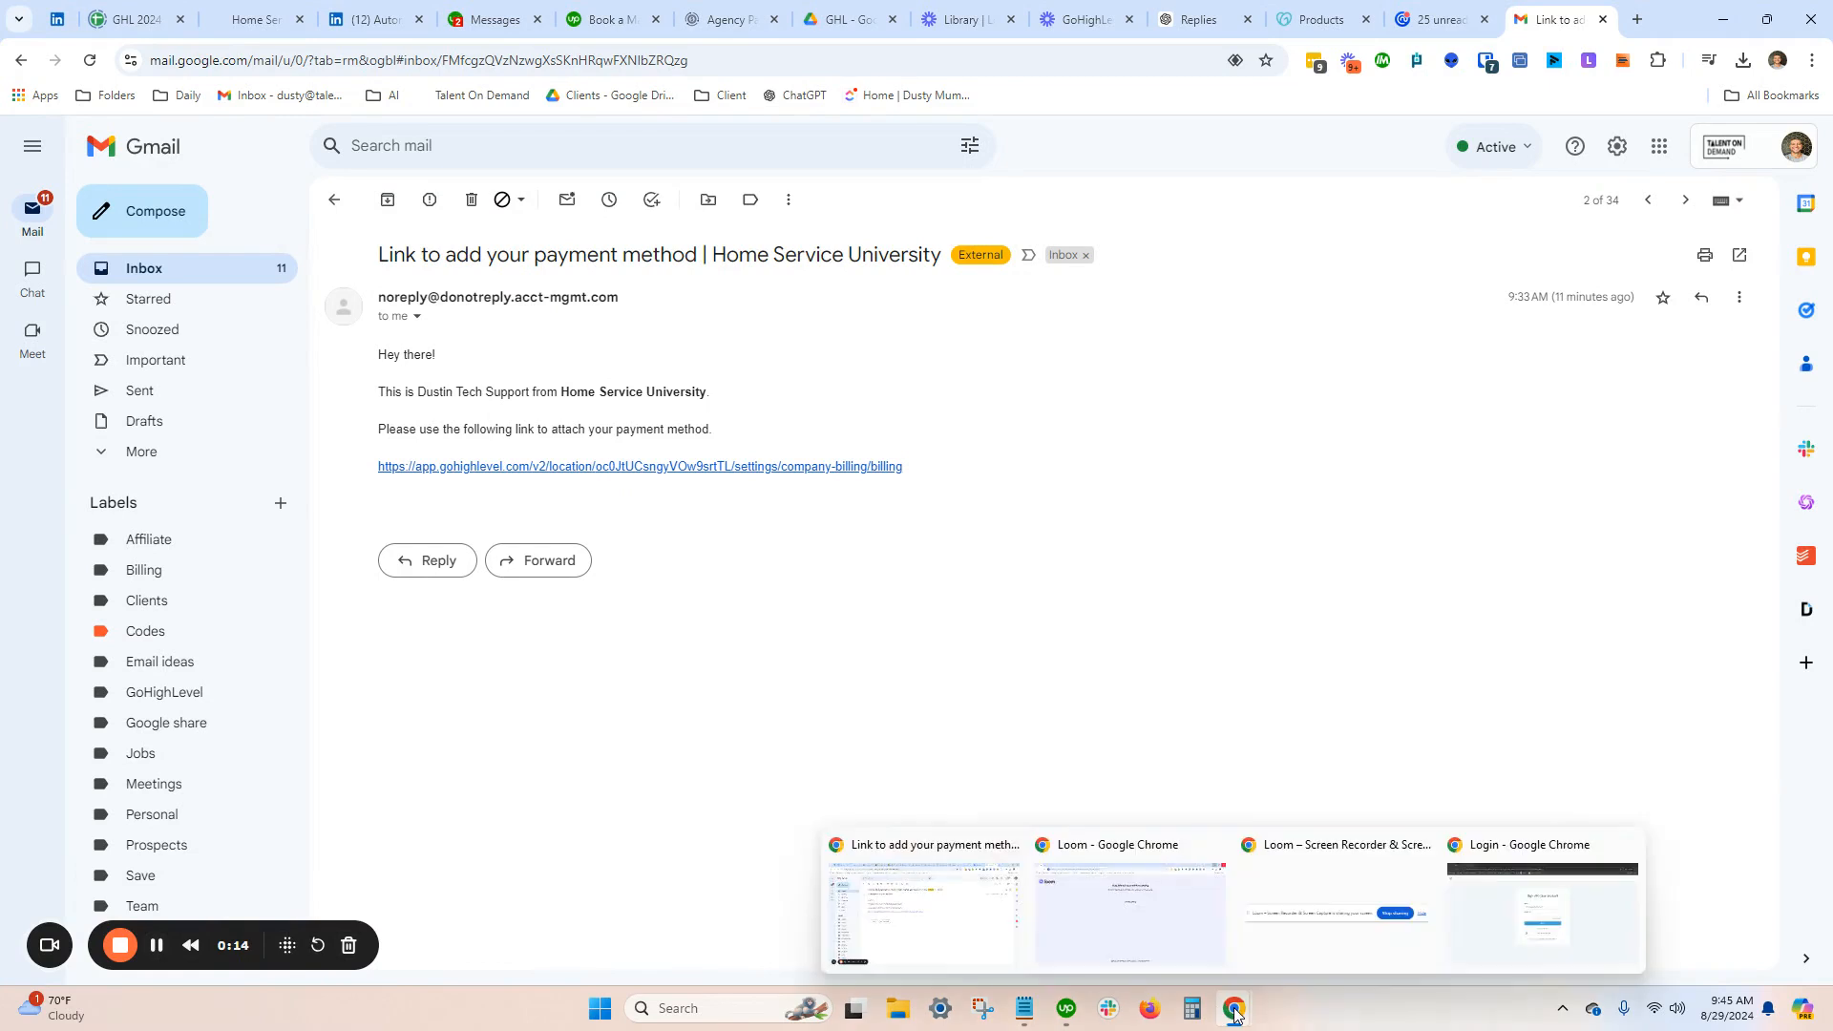
# Switch to the GoHighLevel login window, sign in with the account password and request the security code by email
pyautogui.click(1505, 935)
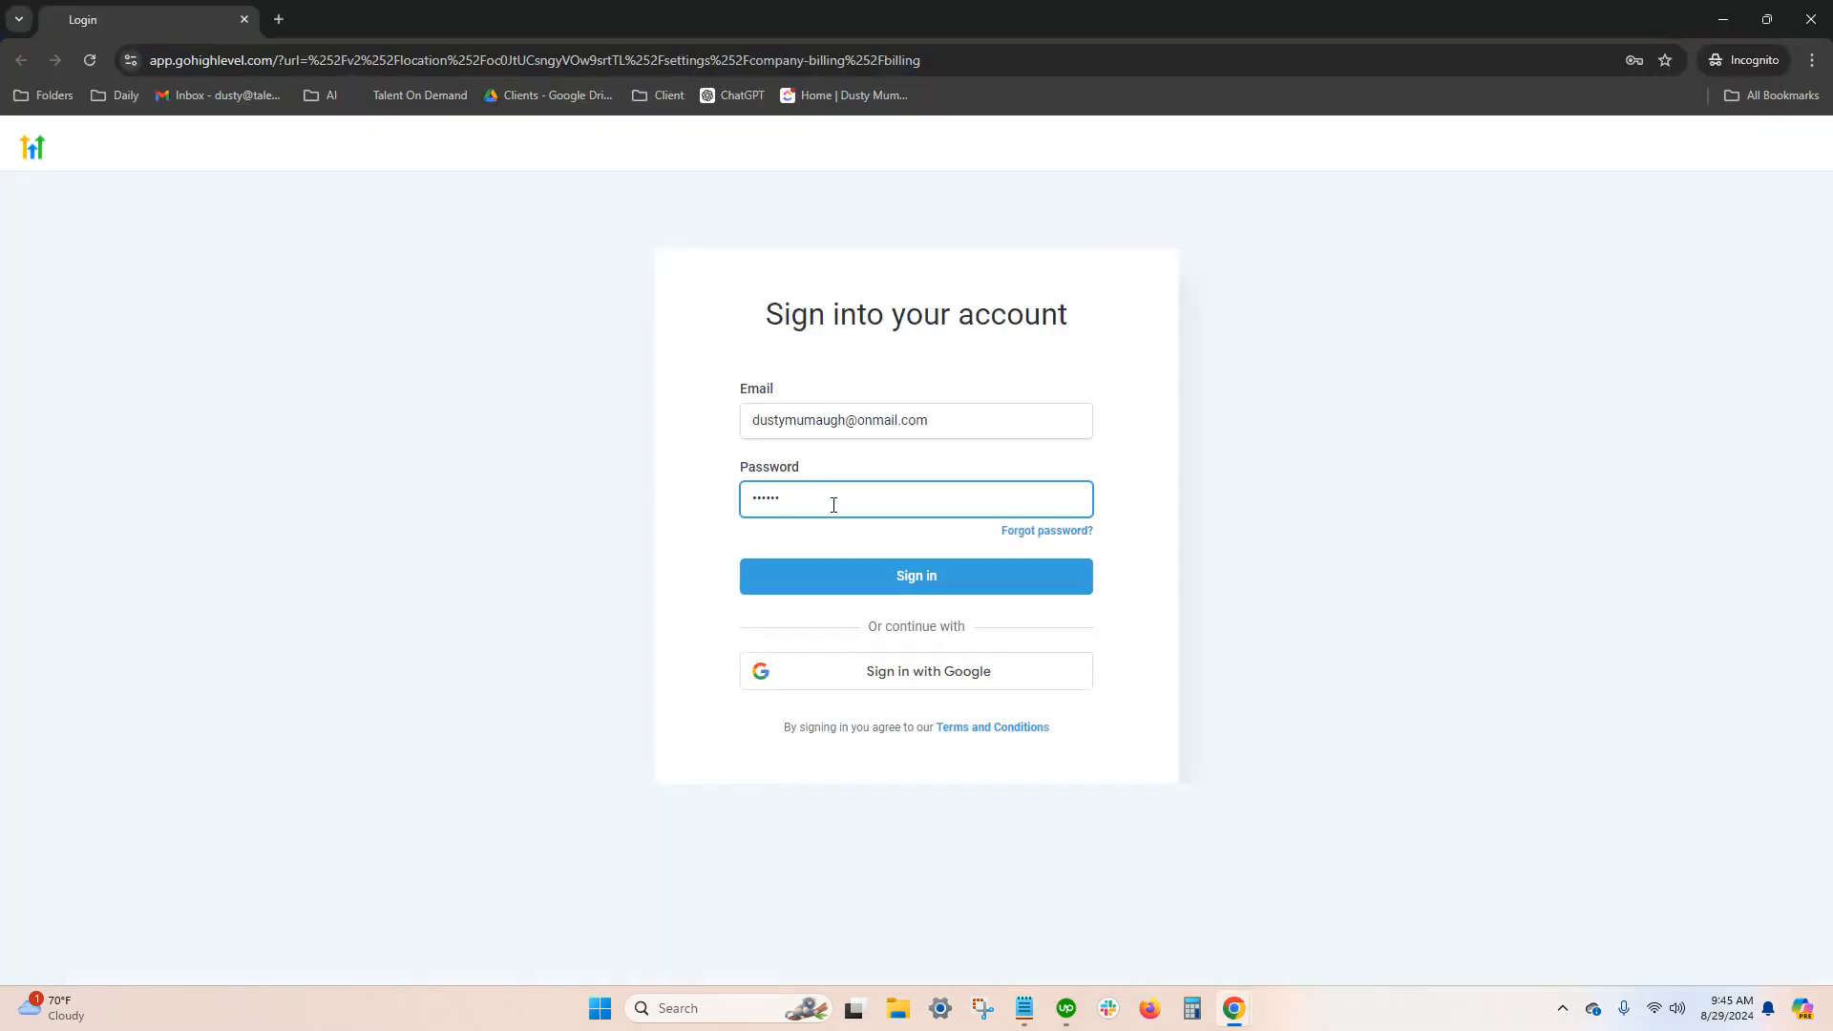
pyautogui.click(835, 575)
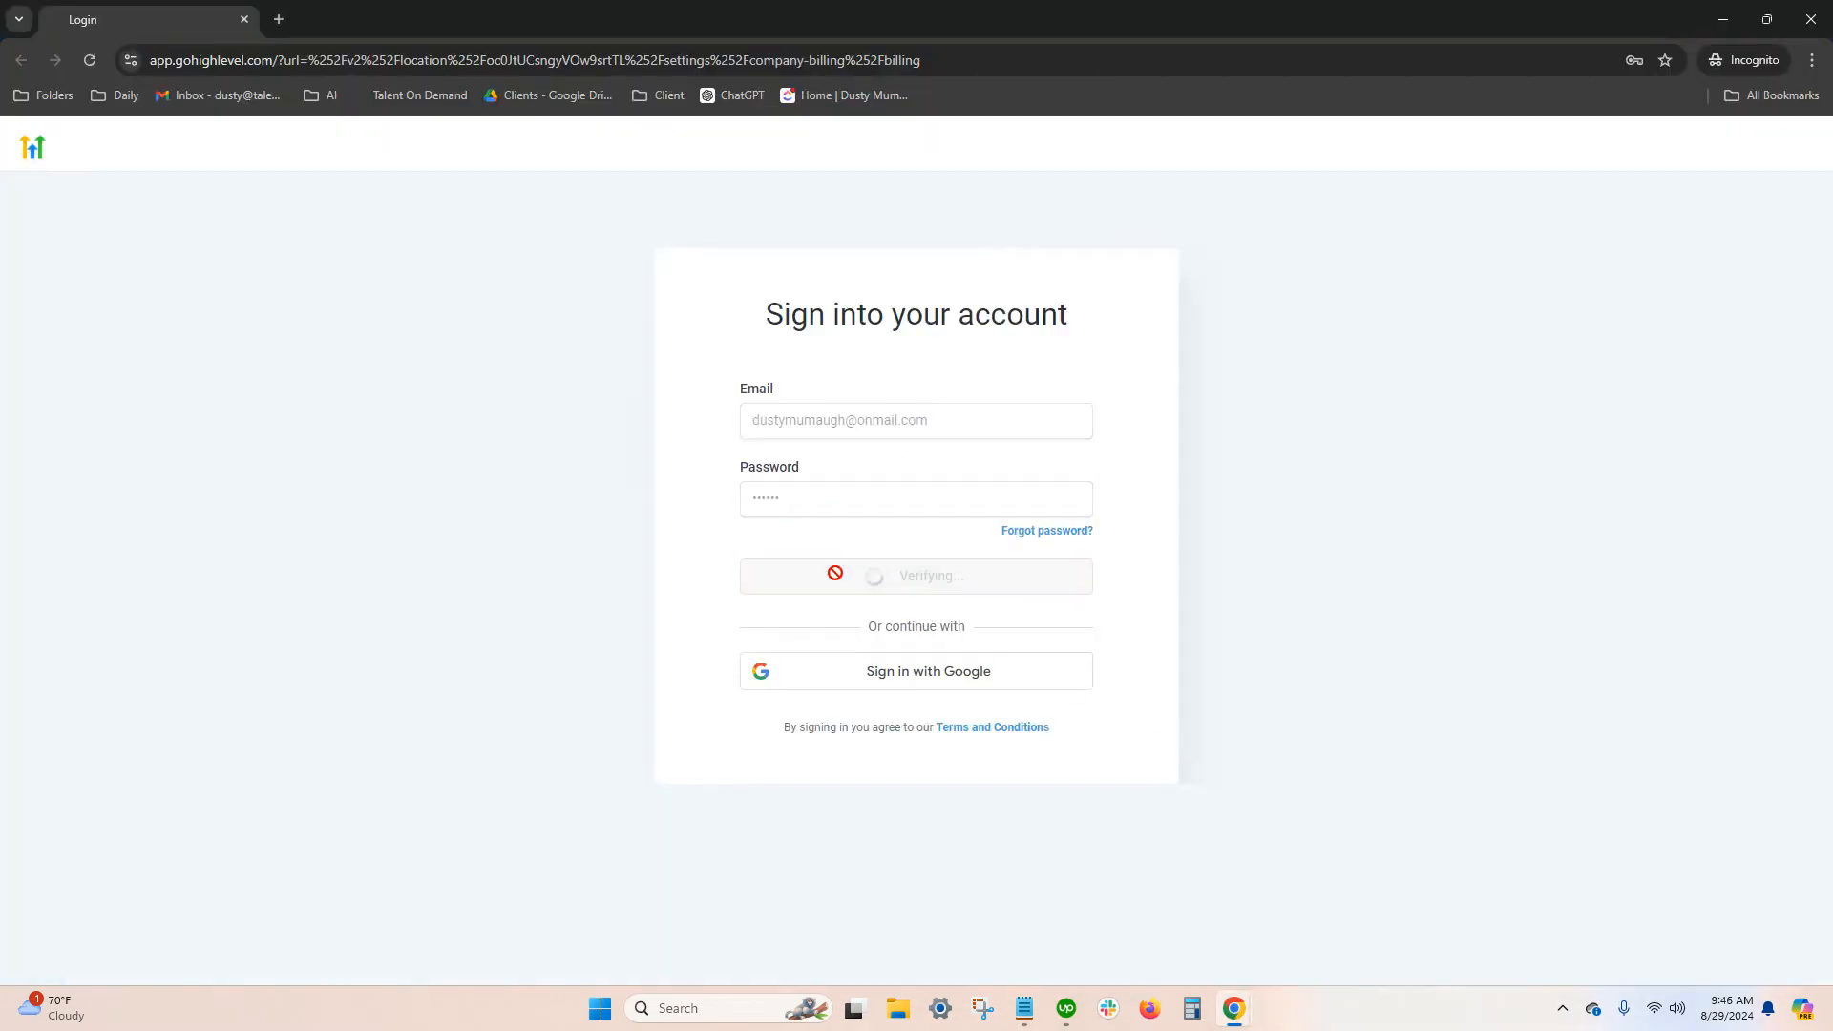
pyautogui.moveTo(809, 511); pyautogui.dragTo(749, 497)
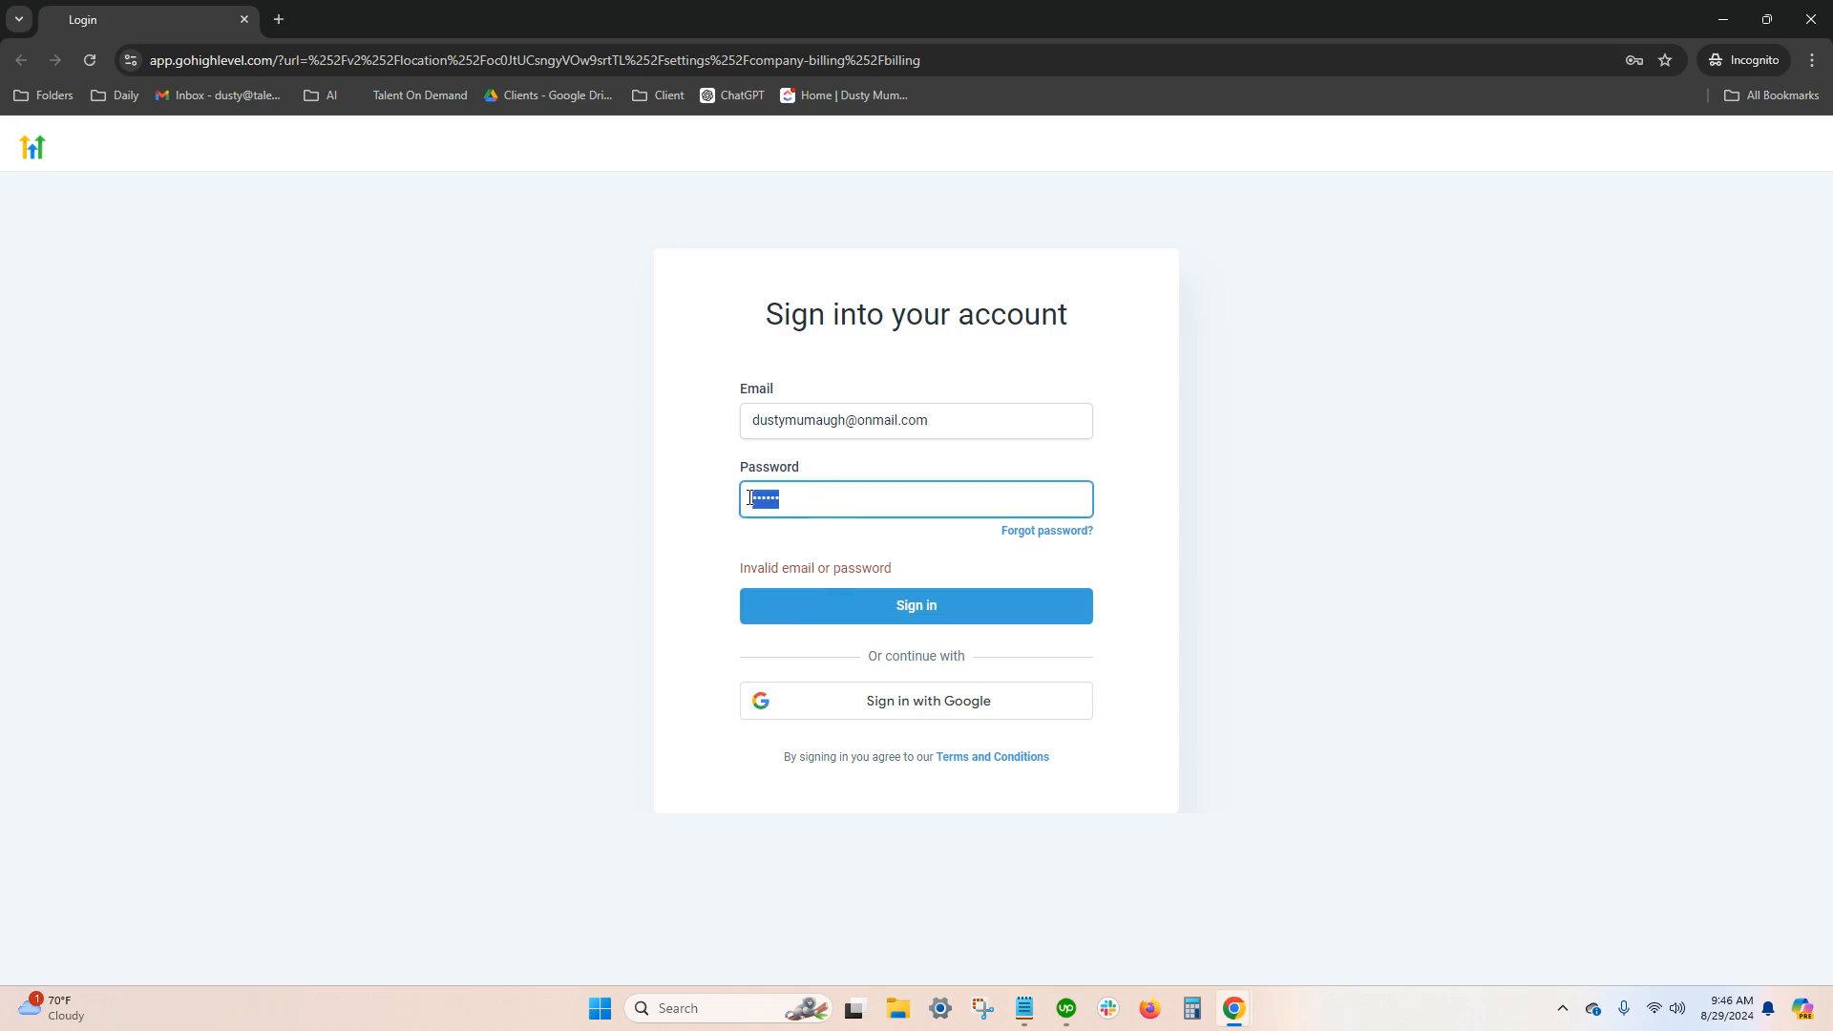
pyautogui.write('•')
pyautogui.press('BackSpace')
pyautogui.press('BackSpace')
pyautogui.press('BackSpace')
pyautogui.press('BackSpace')
pyautogui.press('BackSpace')
pyautogui.press('BackSpace')
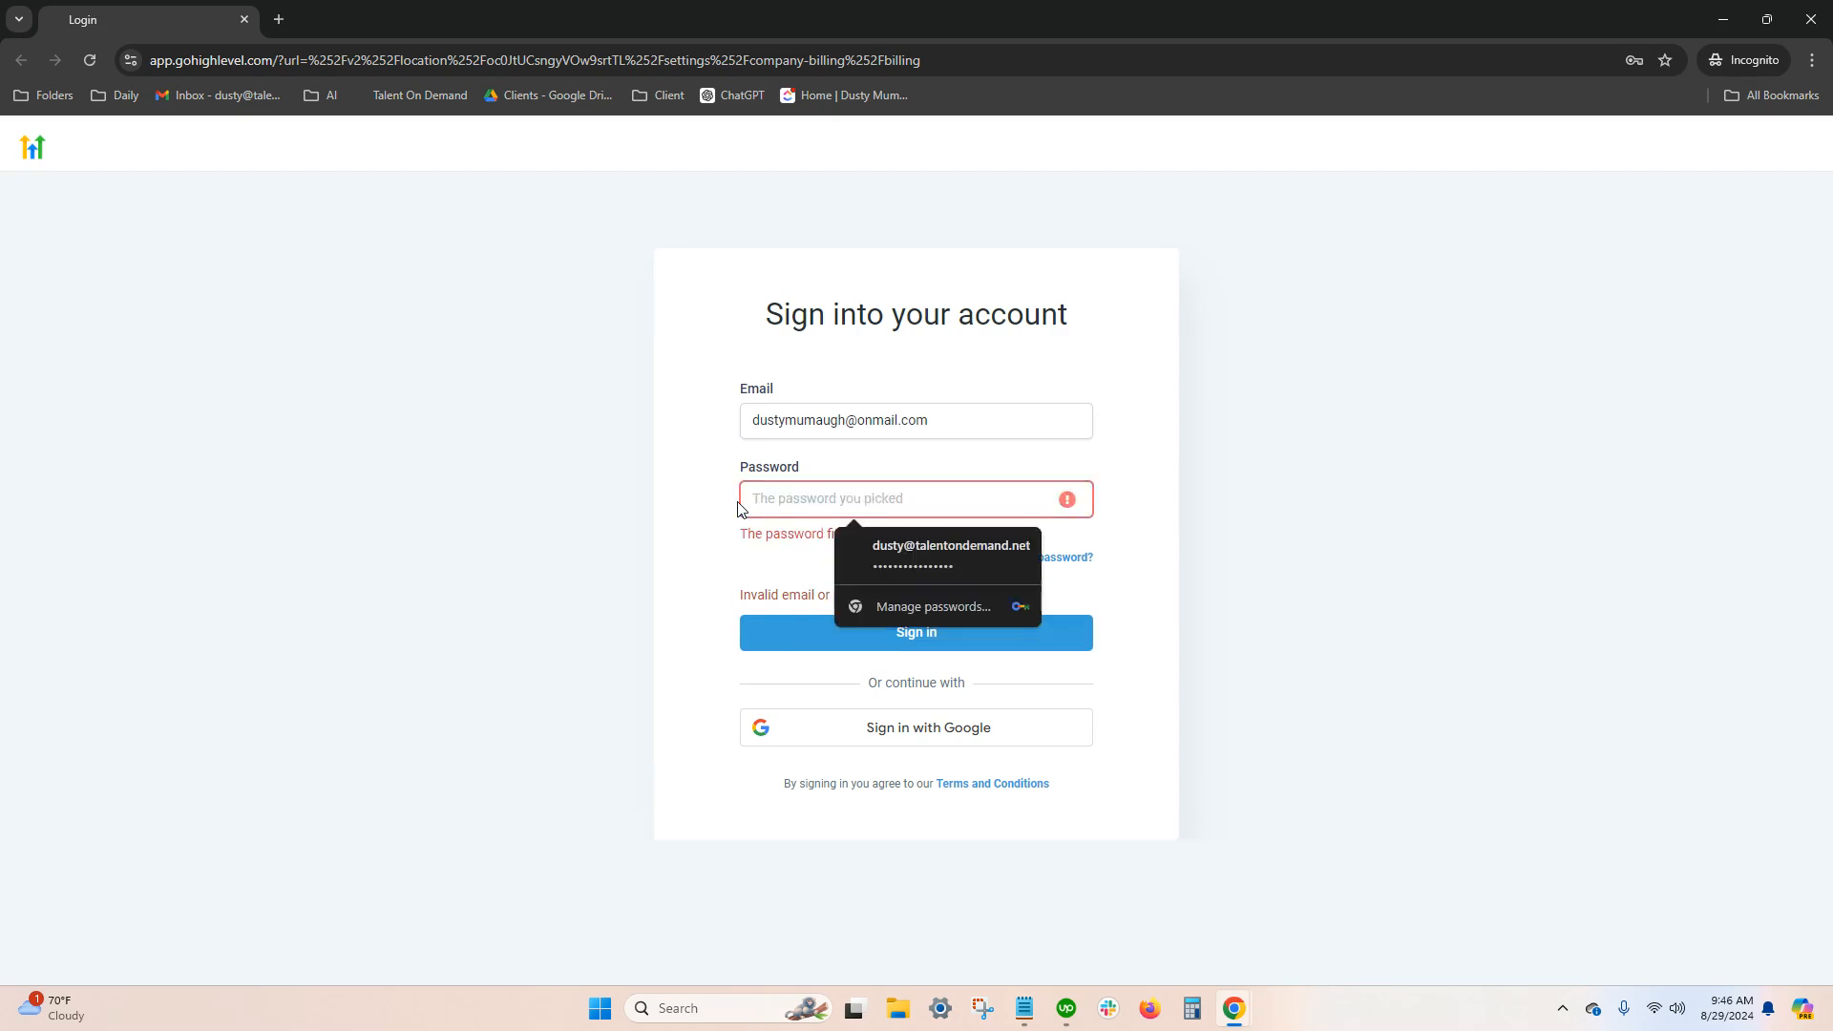
pyautogui.write('••')
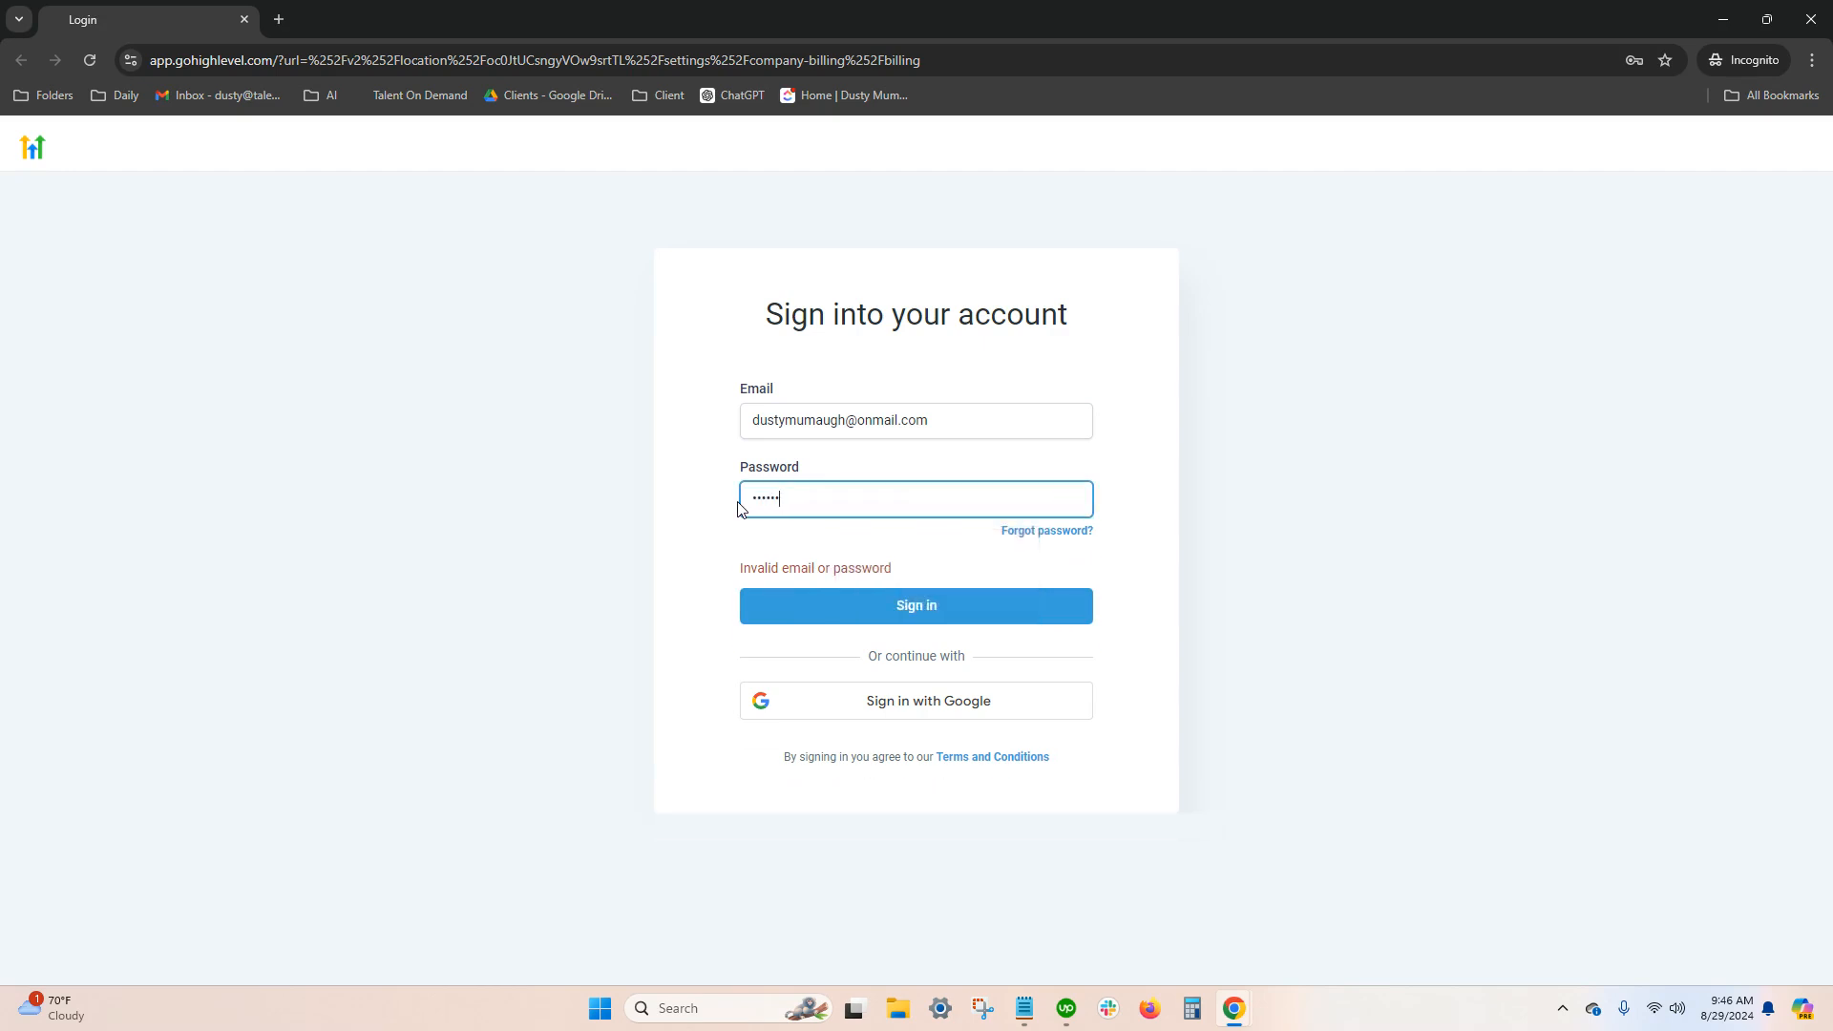
pyautogui.write('•••••')
pyautogui.click(834, 602)
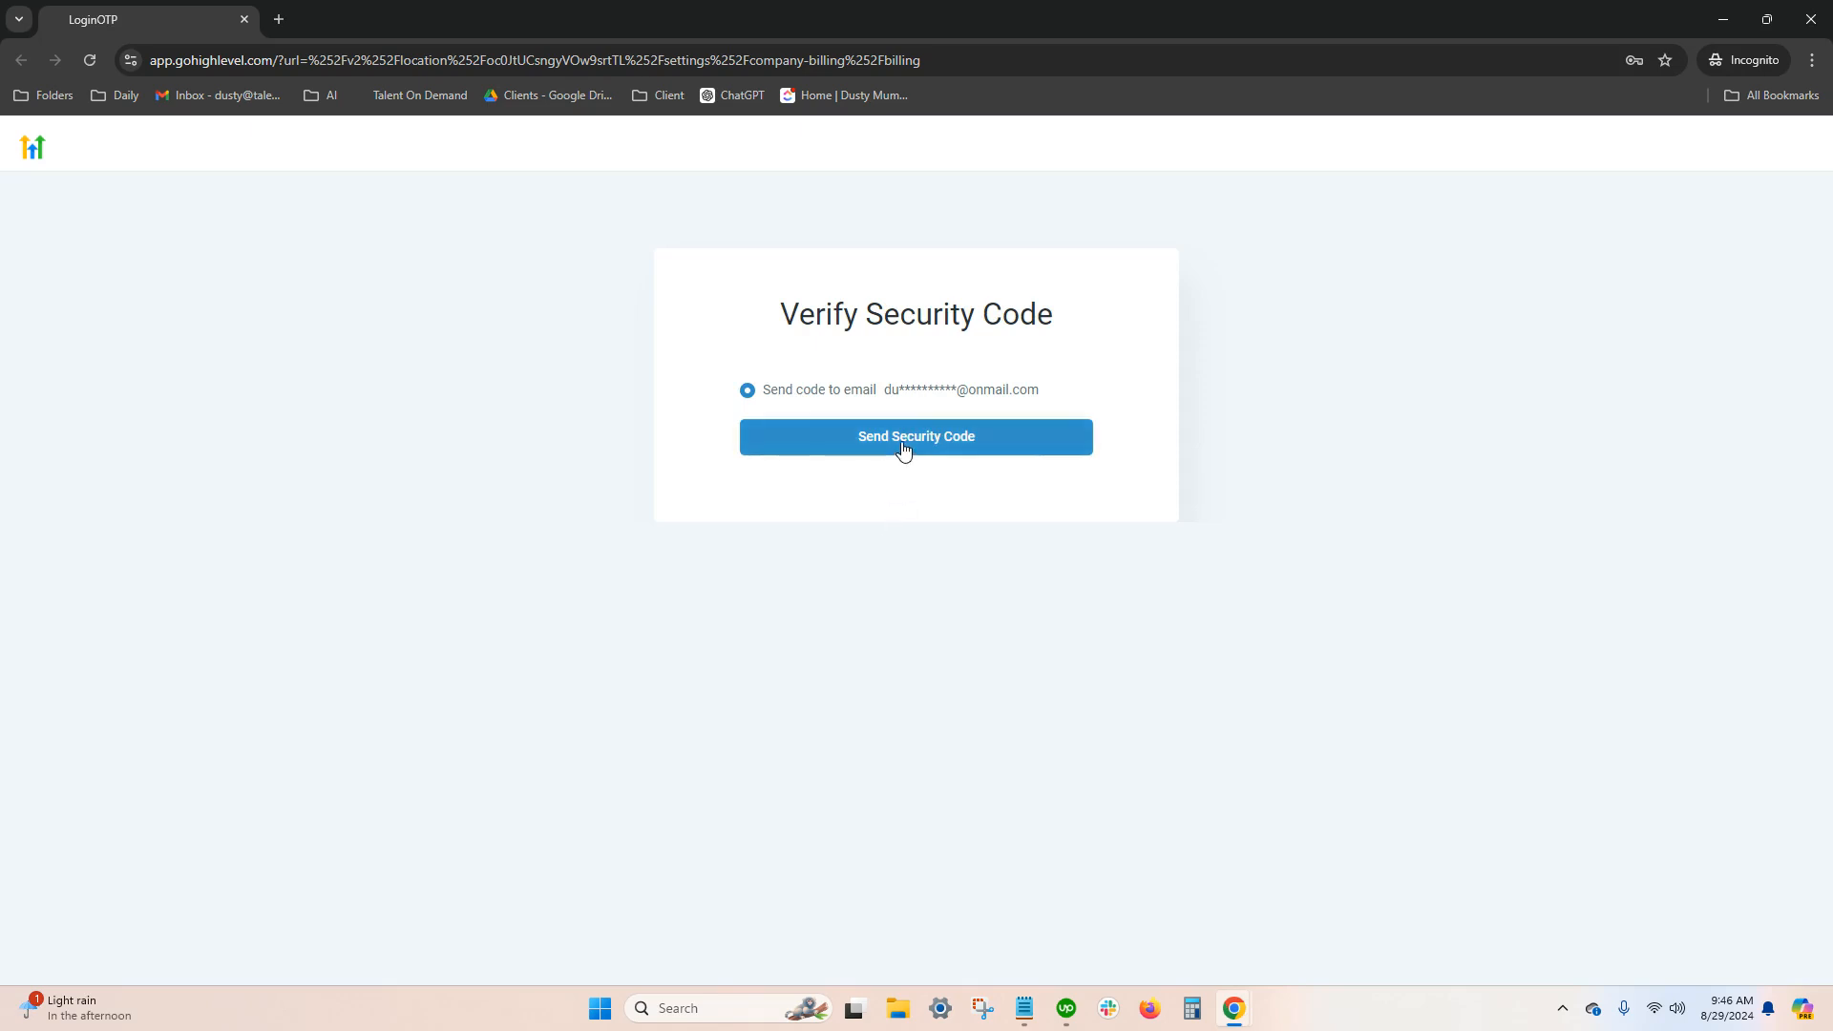
pyautogui.click(902, 444)
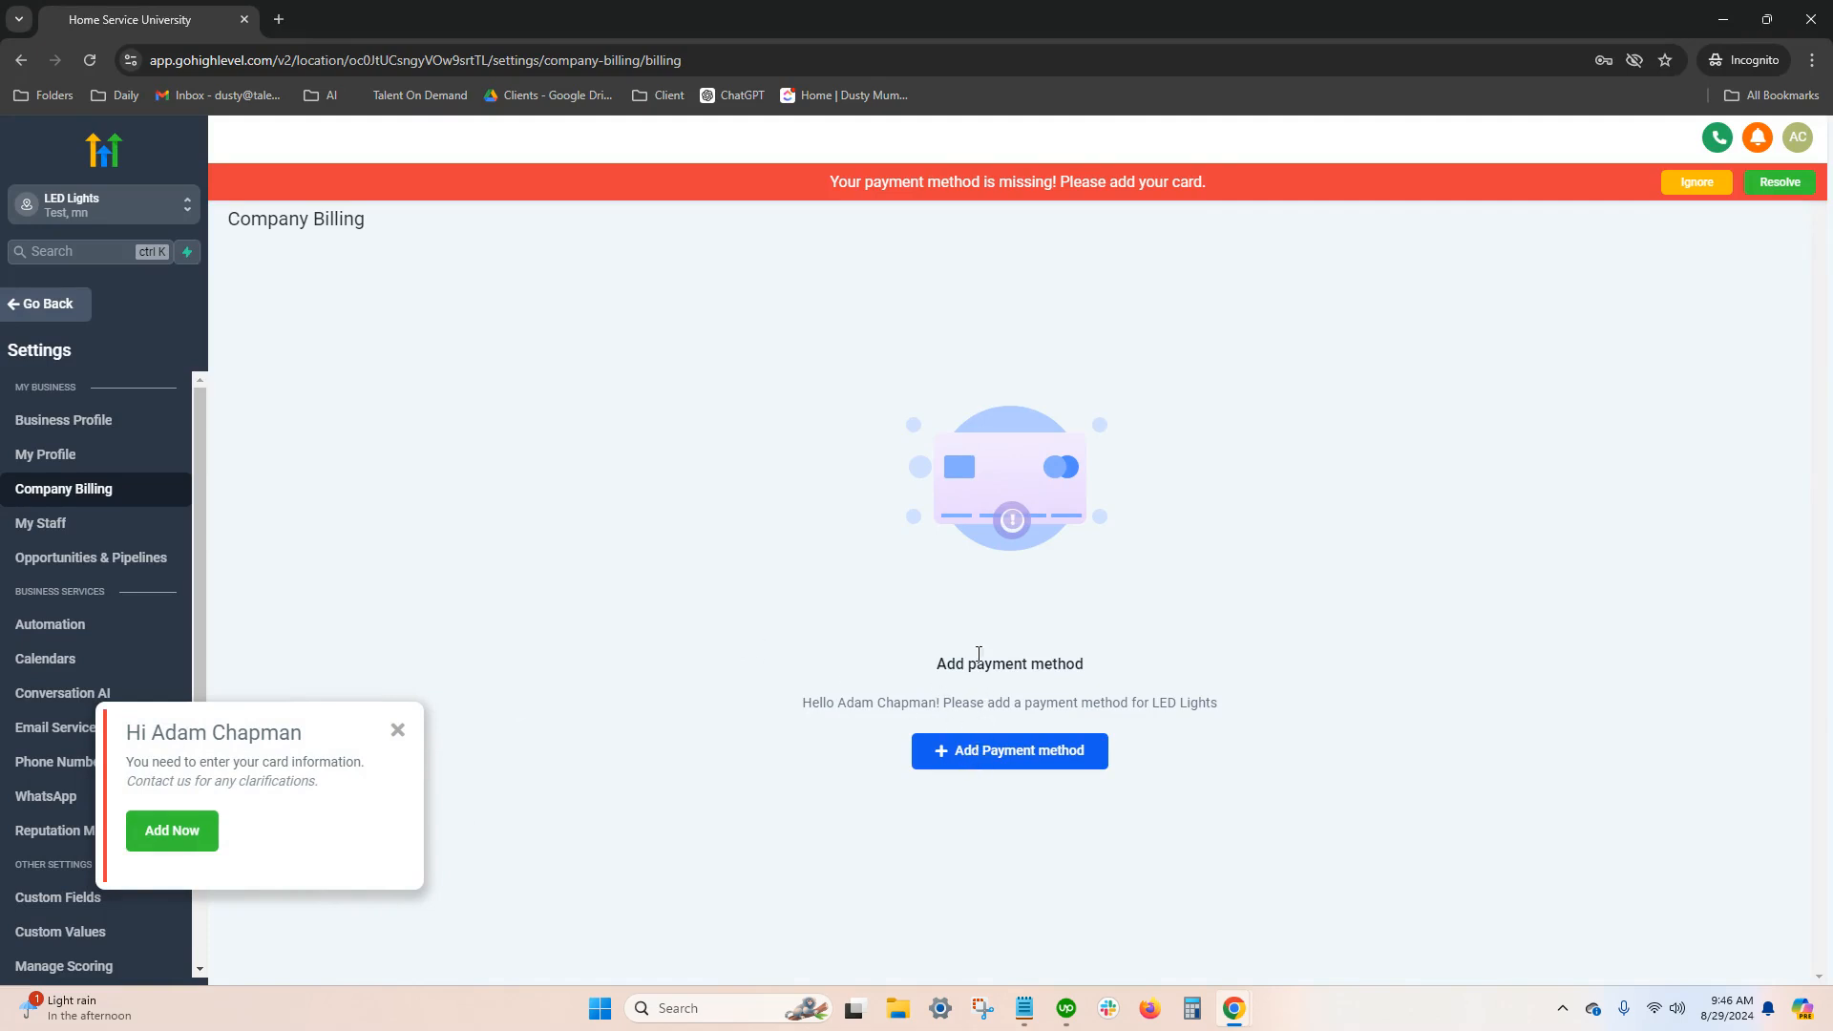
# Dismiss the card information reminder and view the Add Card form for the payment method, leaving it without adding a card
pyautogui.click(398, 731)
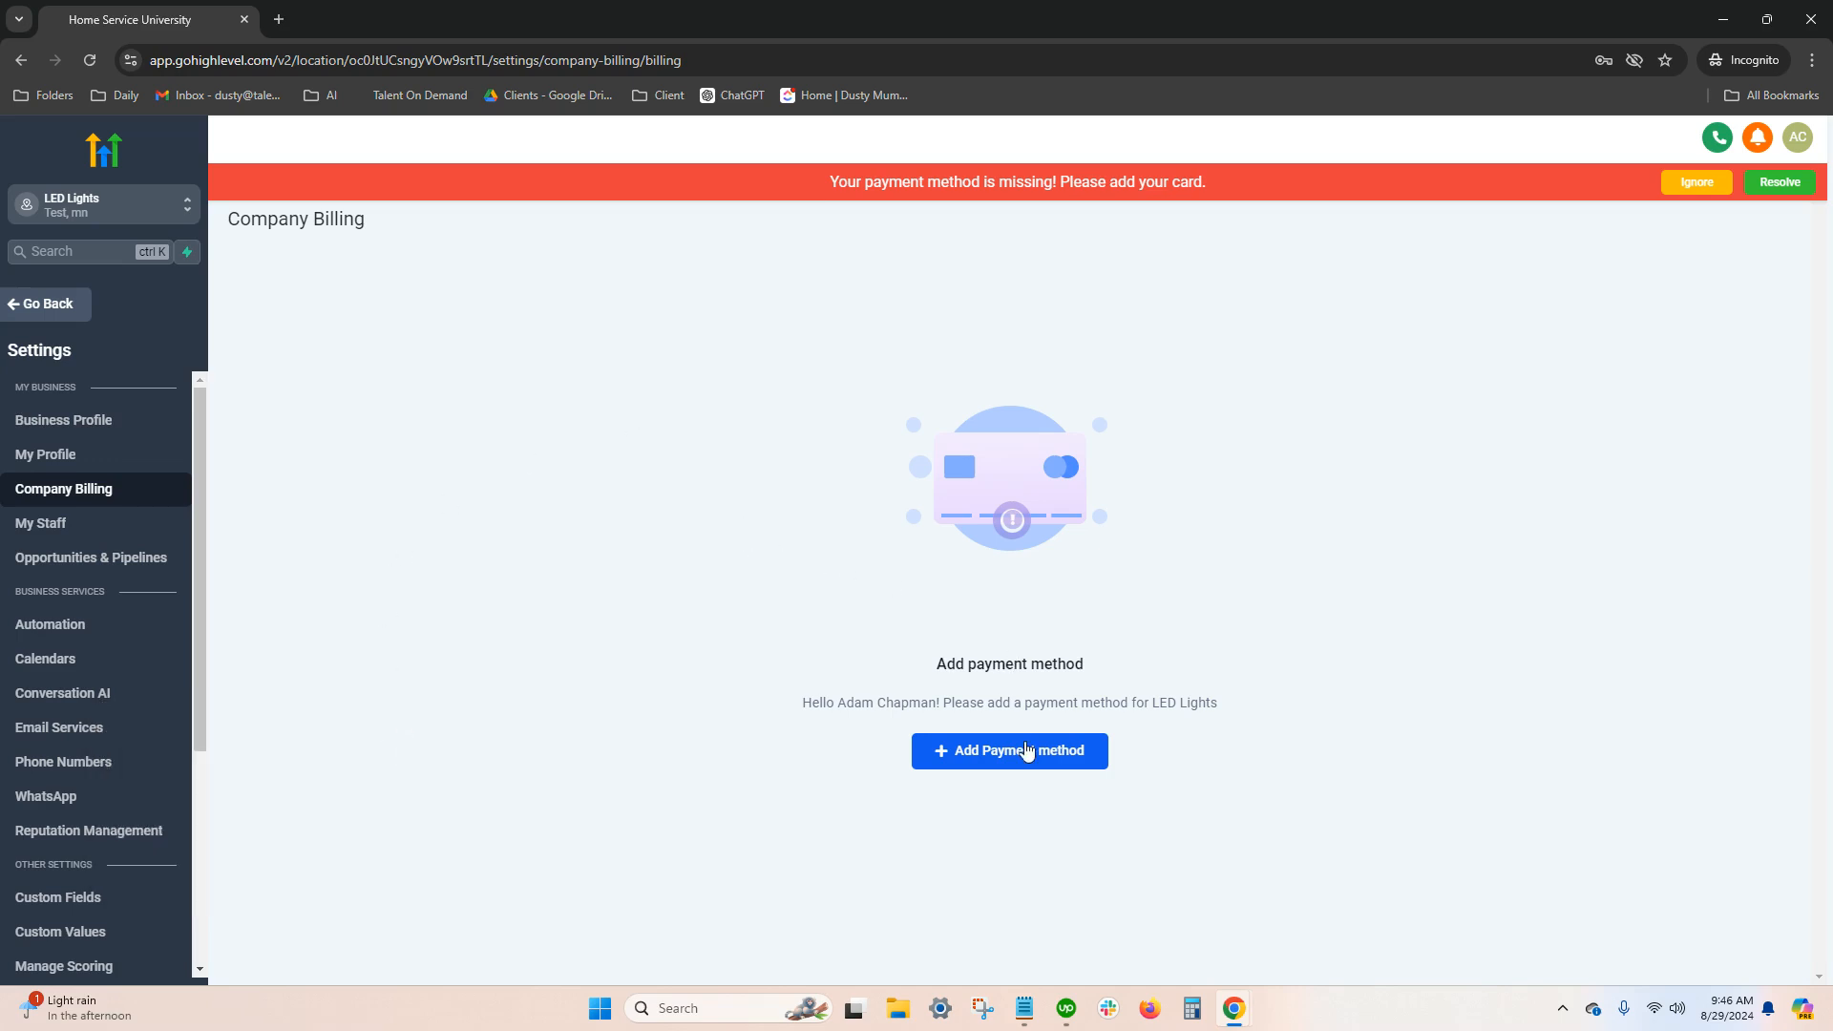
pyautogui.click(1008, 759)
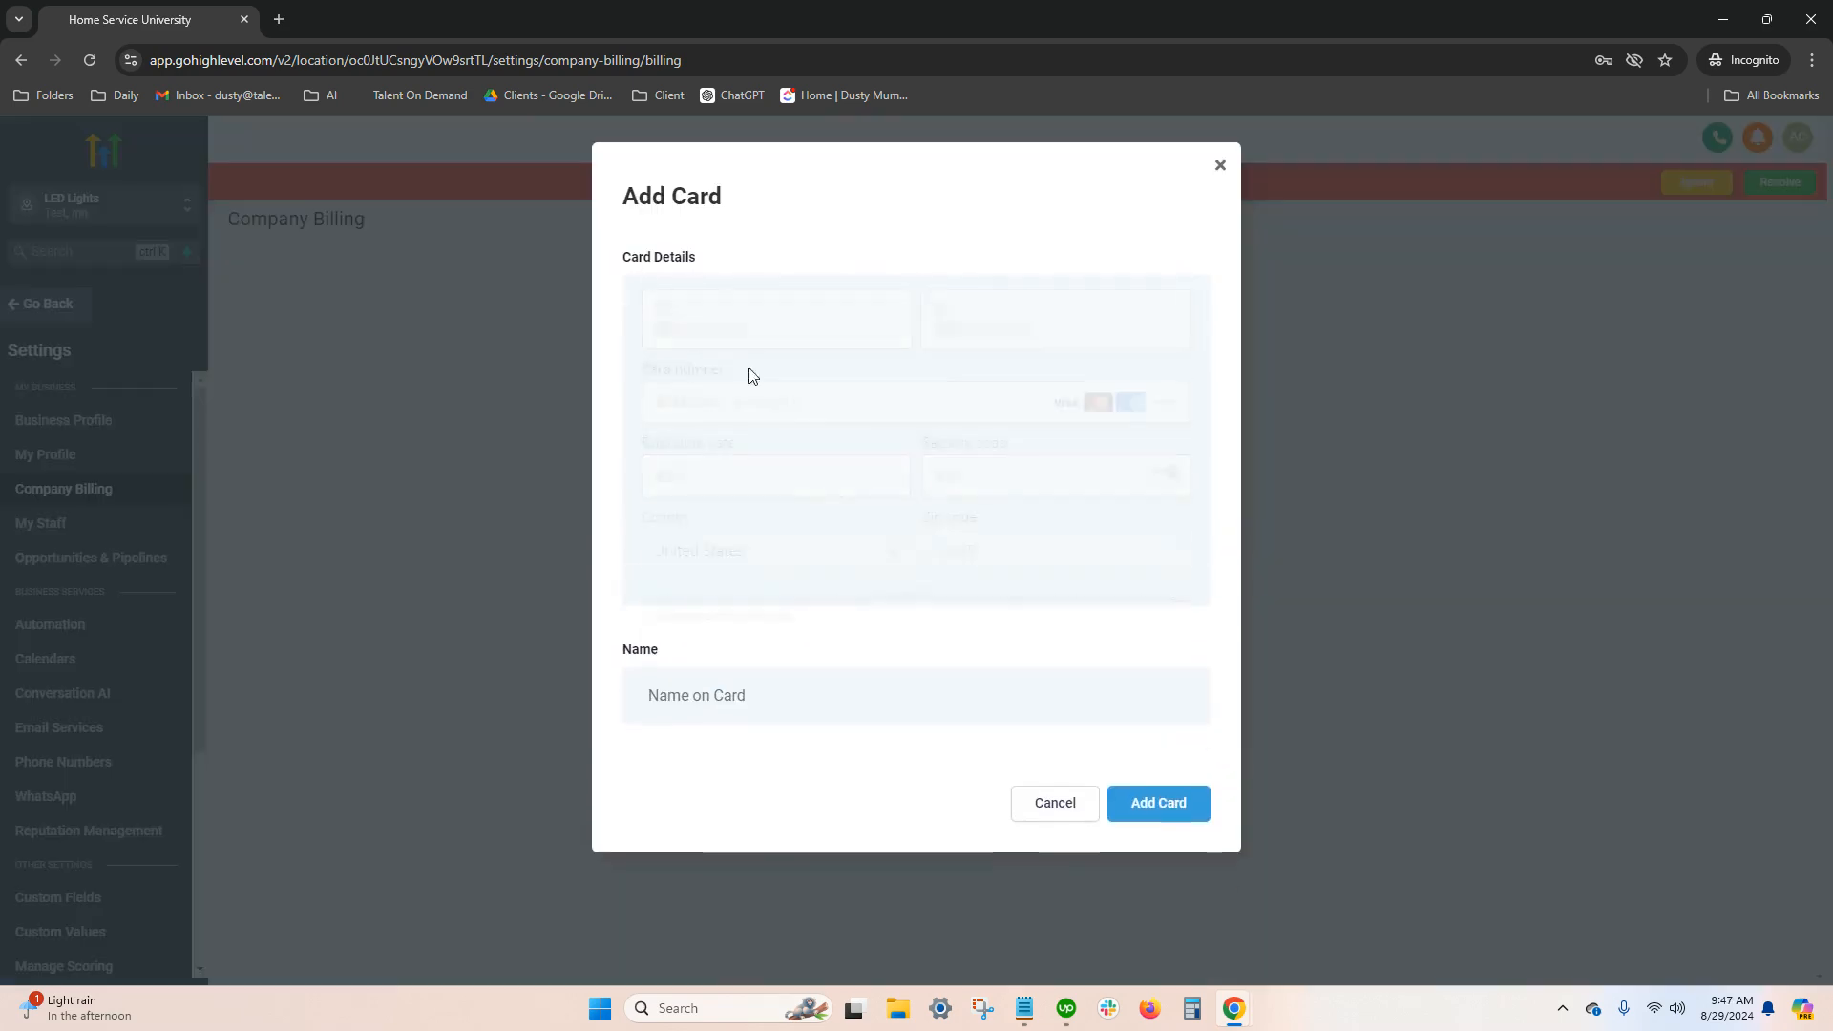
pyautogui.click(1051, 768)
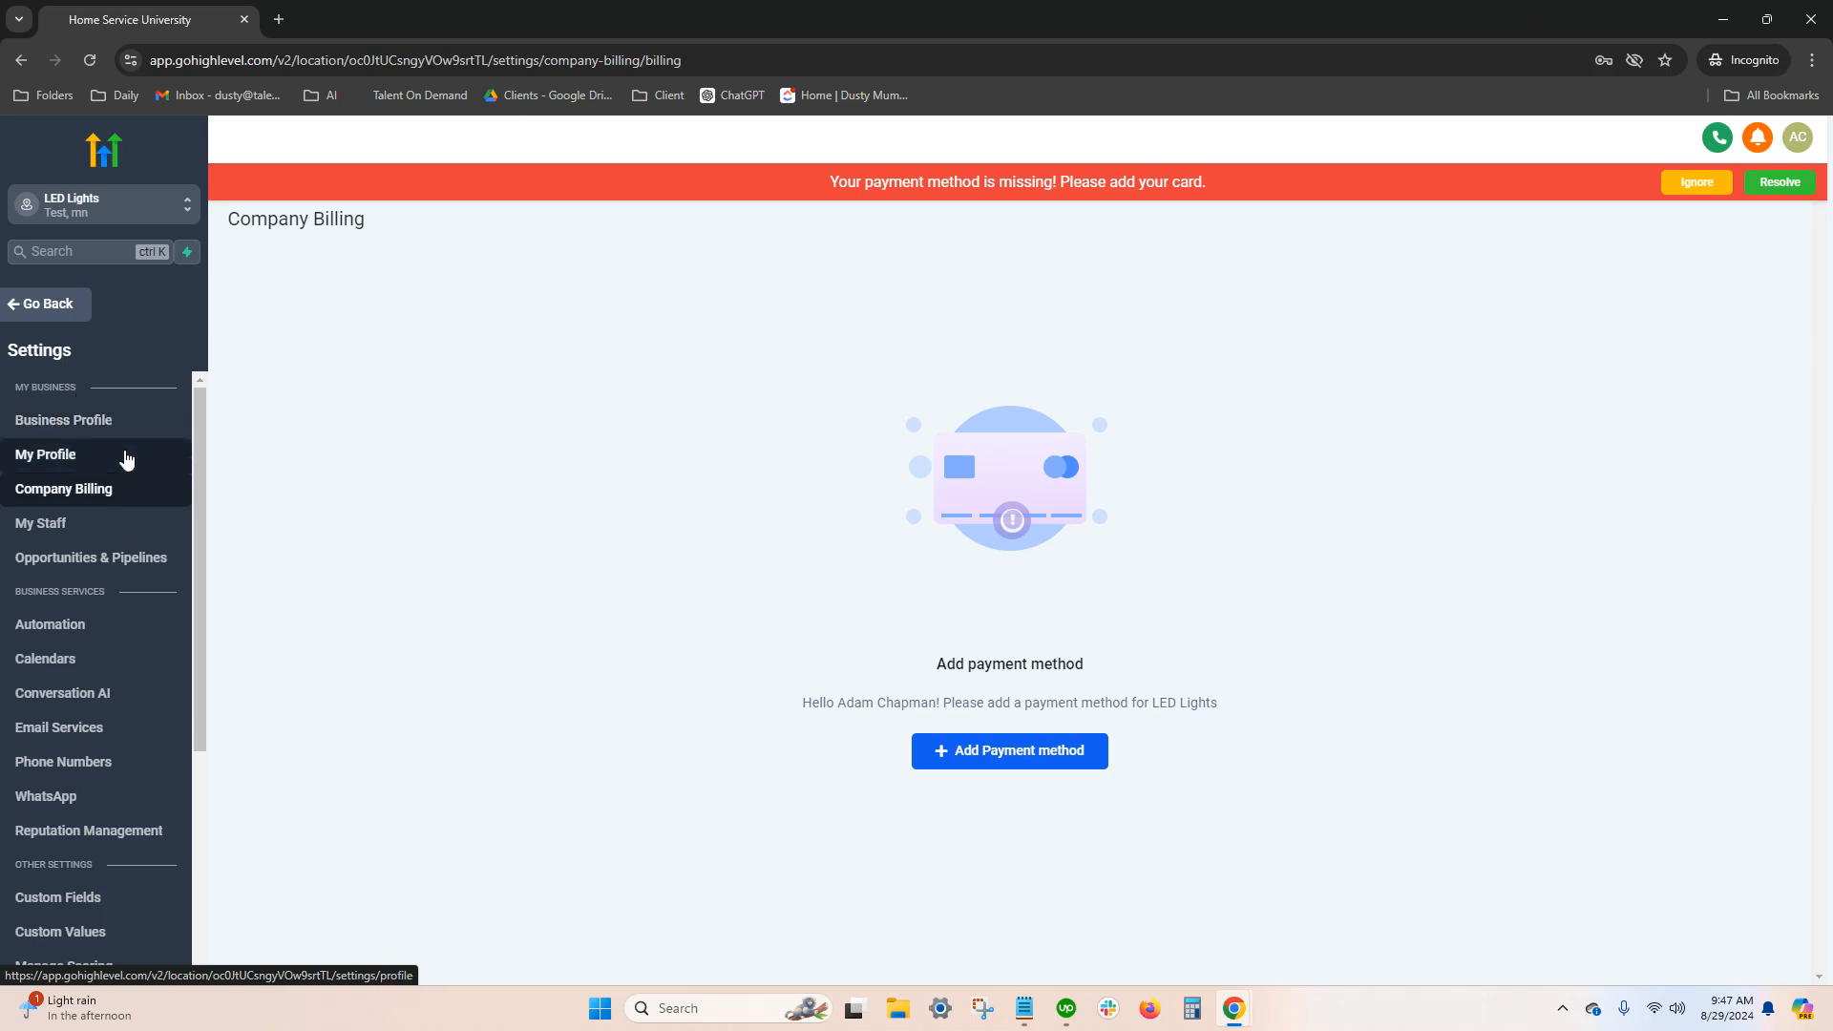
# Ignore the missing payment method banner, leave the settings and open the Launchpad
pyautogui.click(1697, 183)
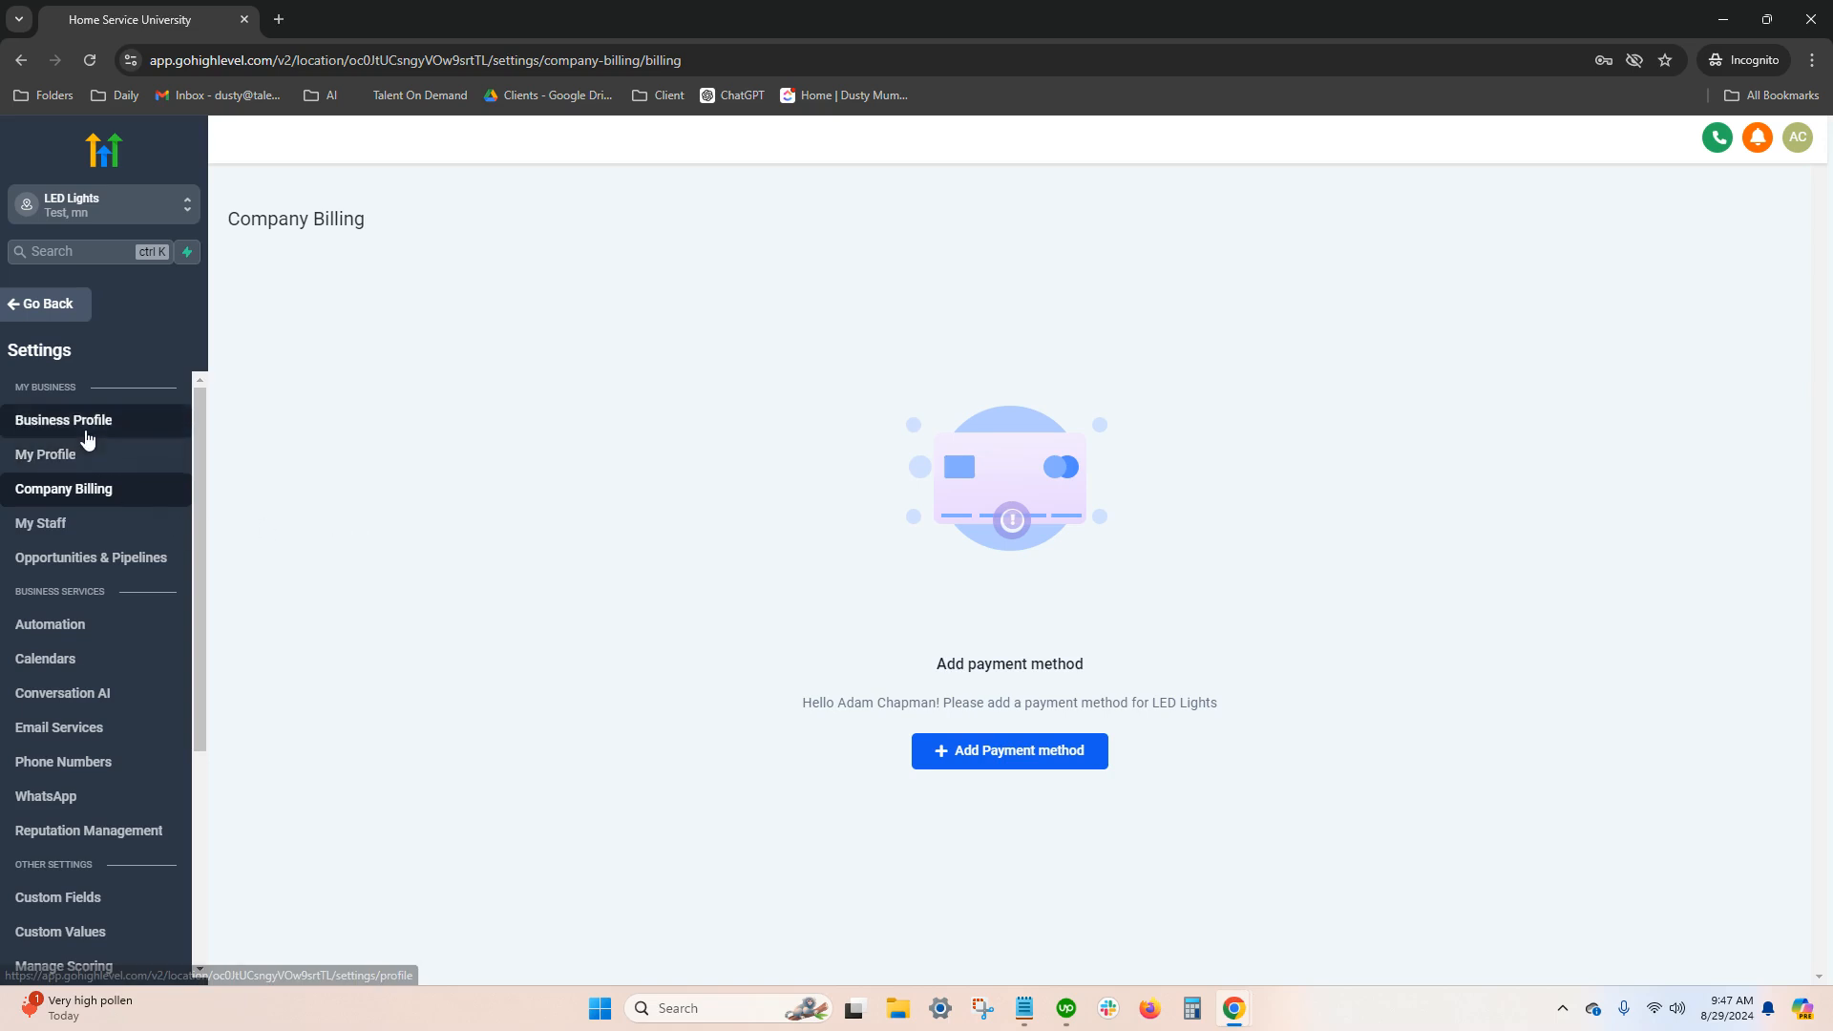
pyautogui.click(61, 306)
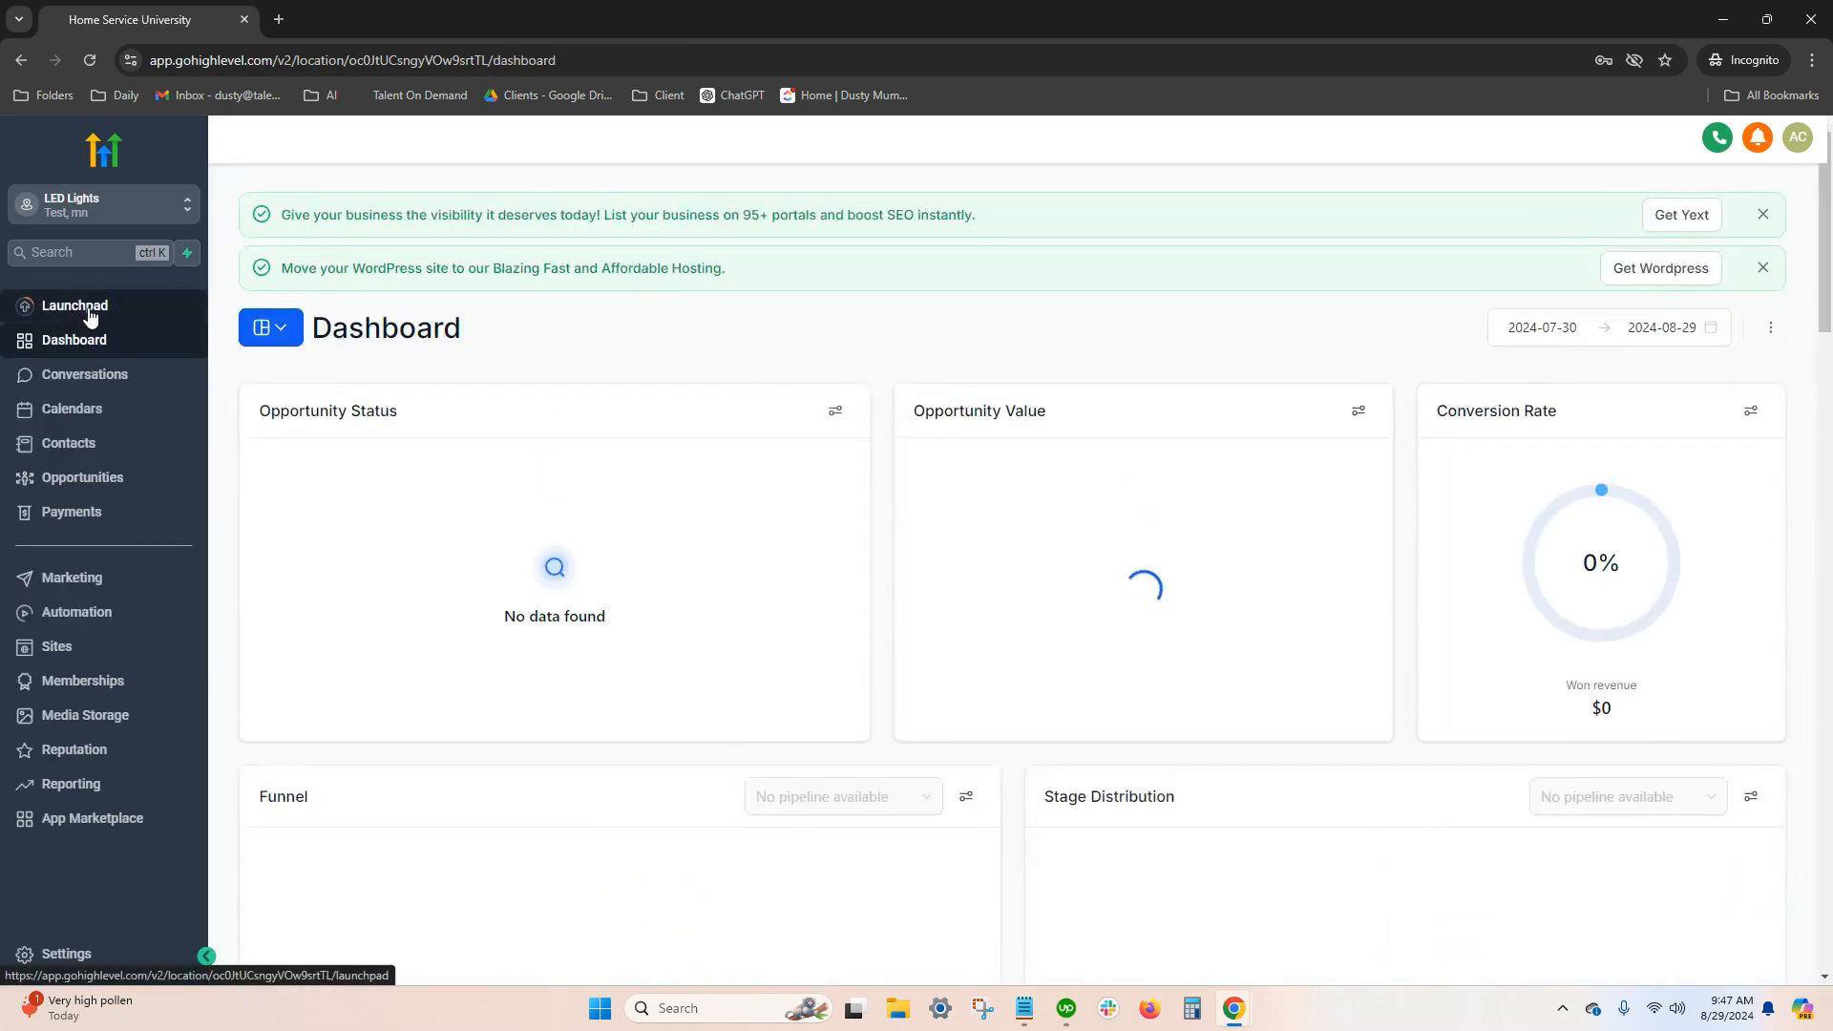
pyautogui.click(77, 319)
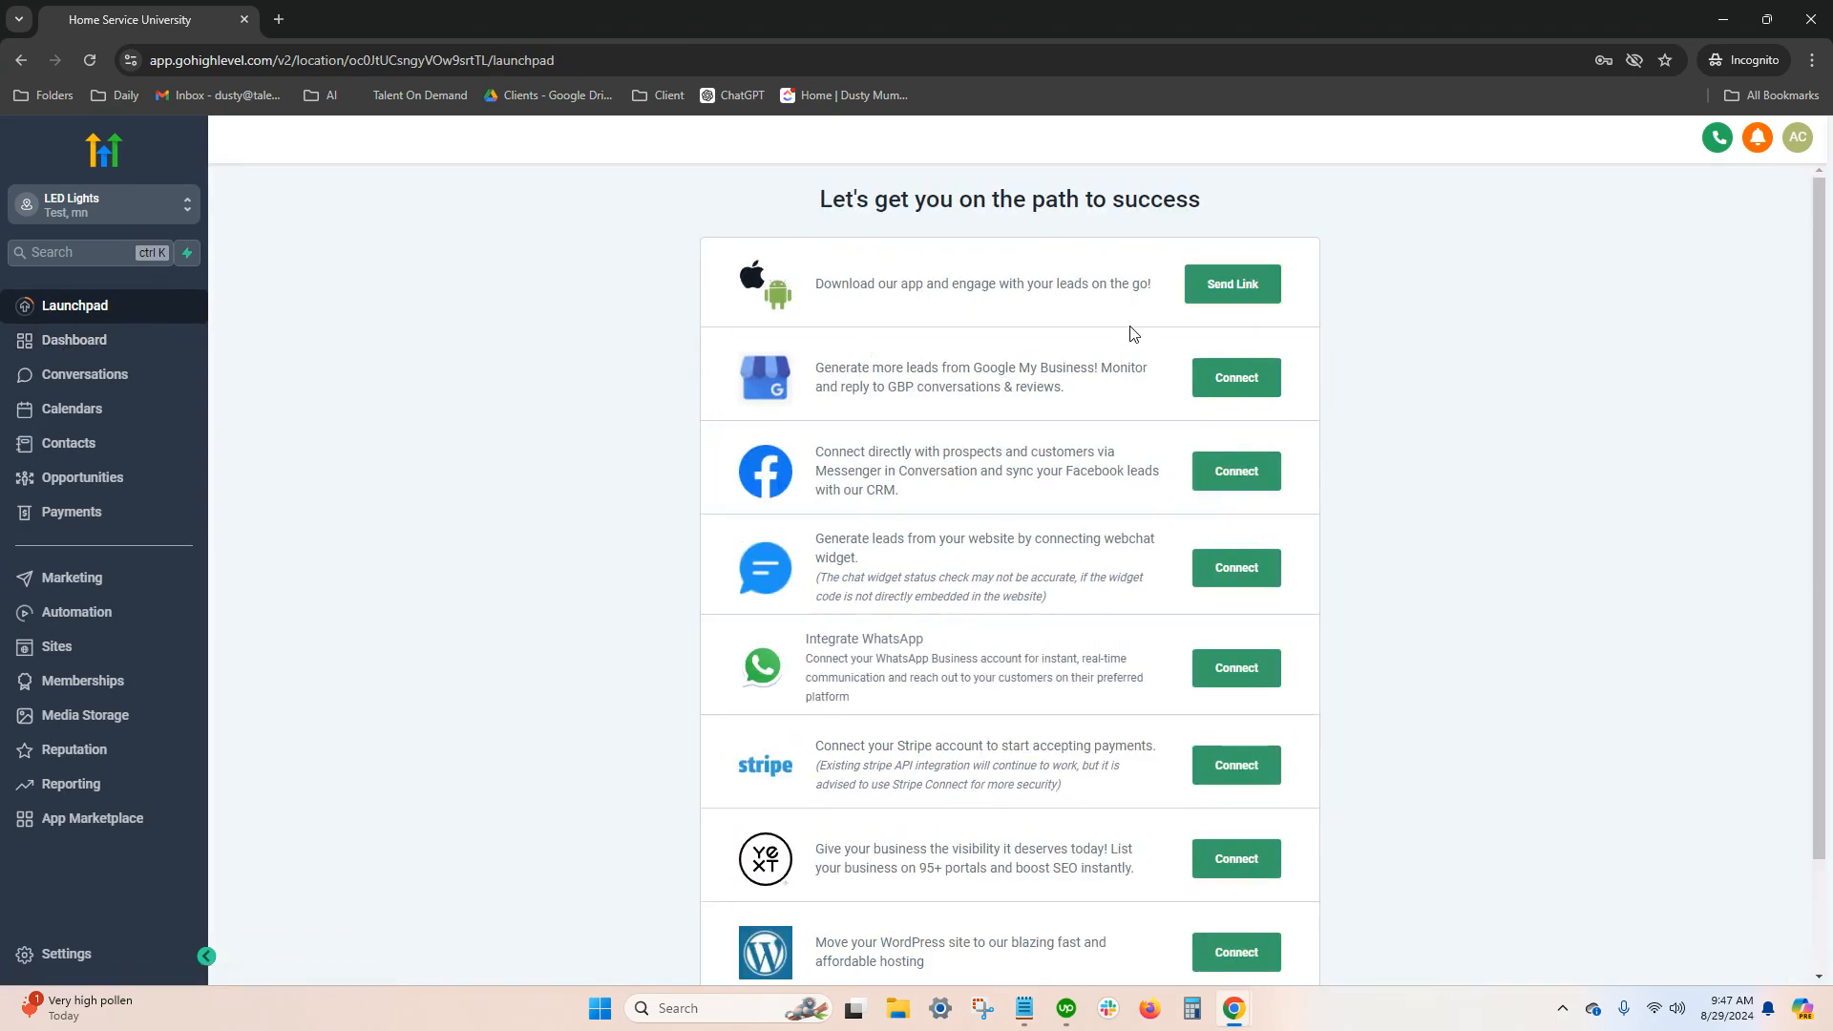
# View the mobile app download link prompt and the Google My Business sign-in window, closing both without entering anything
pyautogui.click(1218, 293)
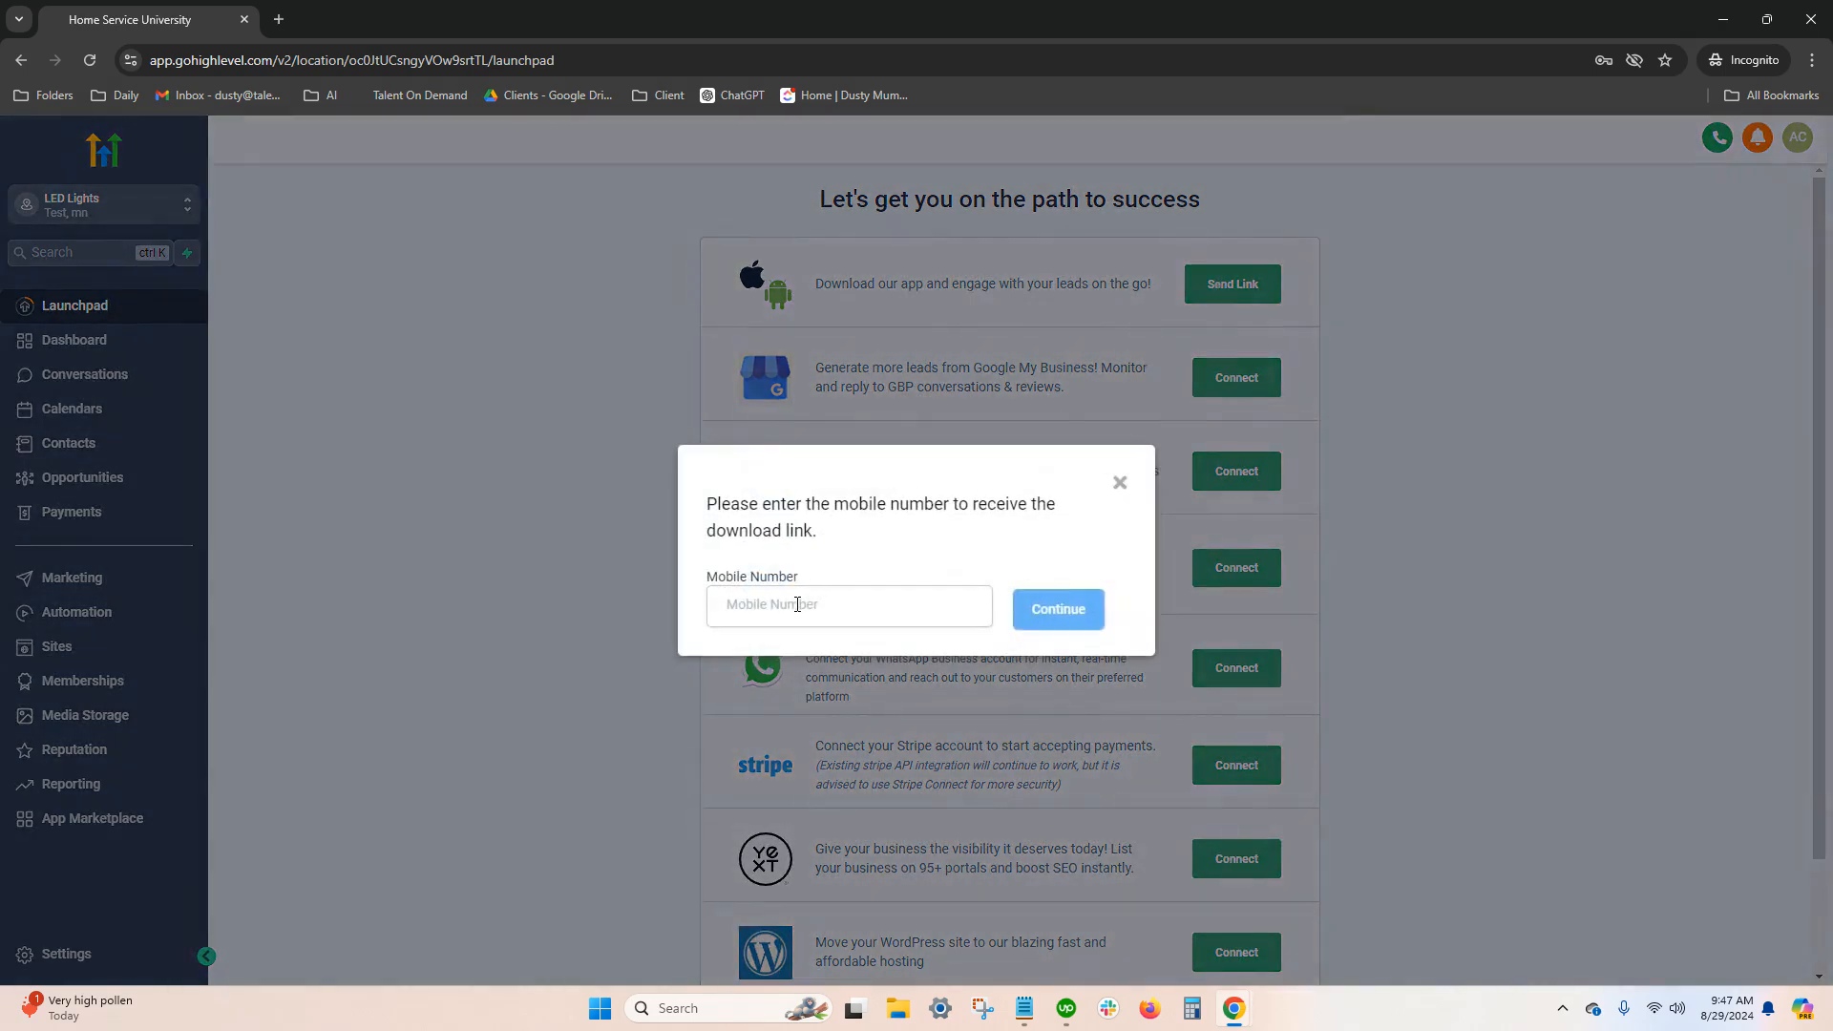
pyautogui.click(1120, 484)
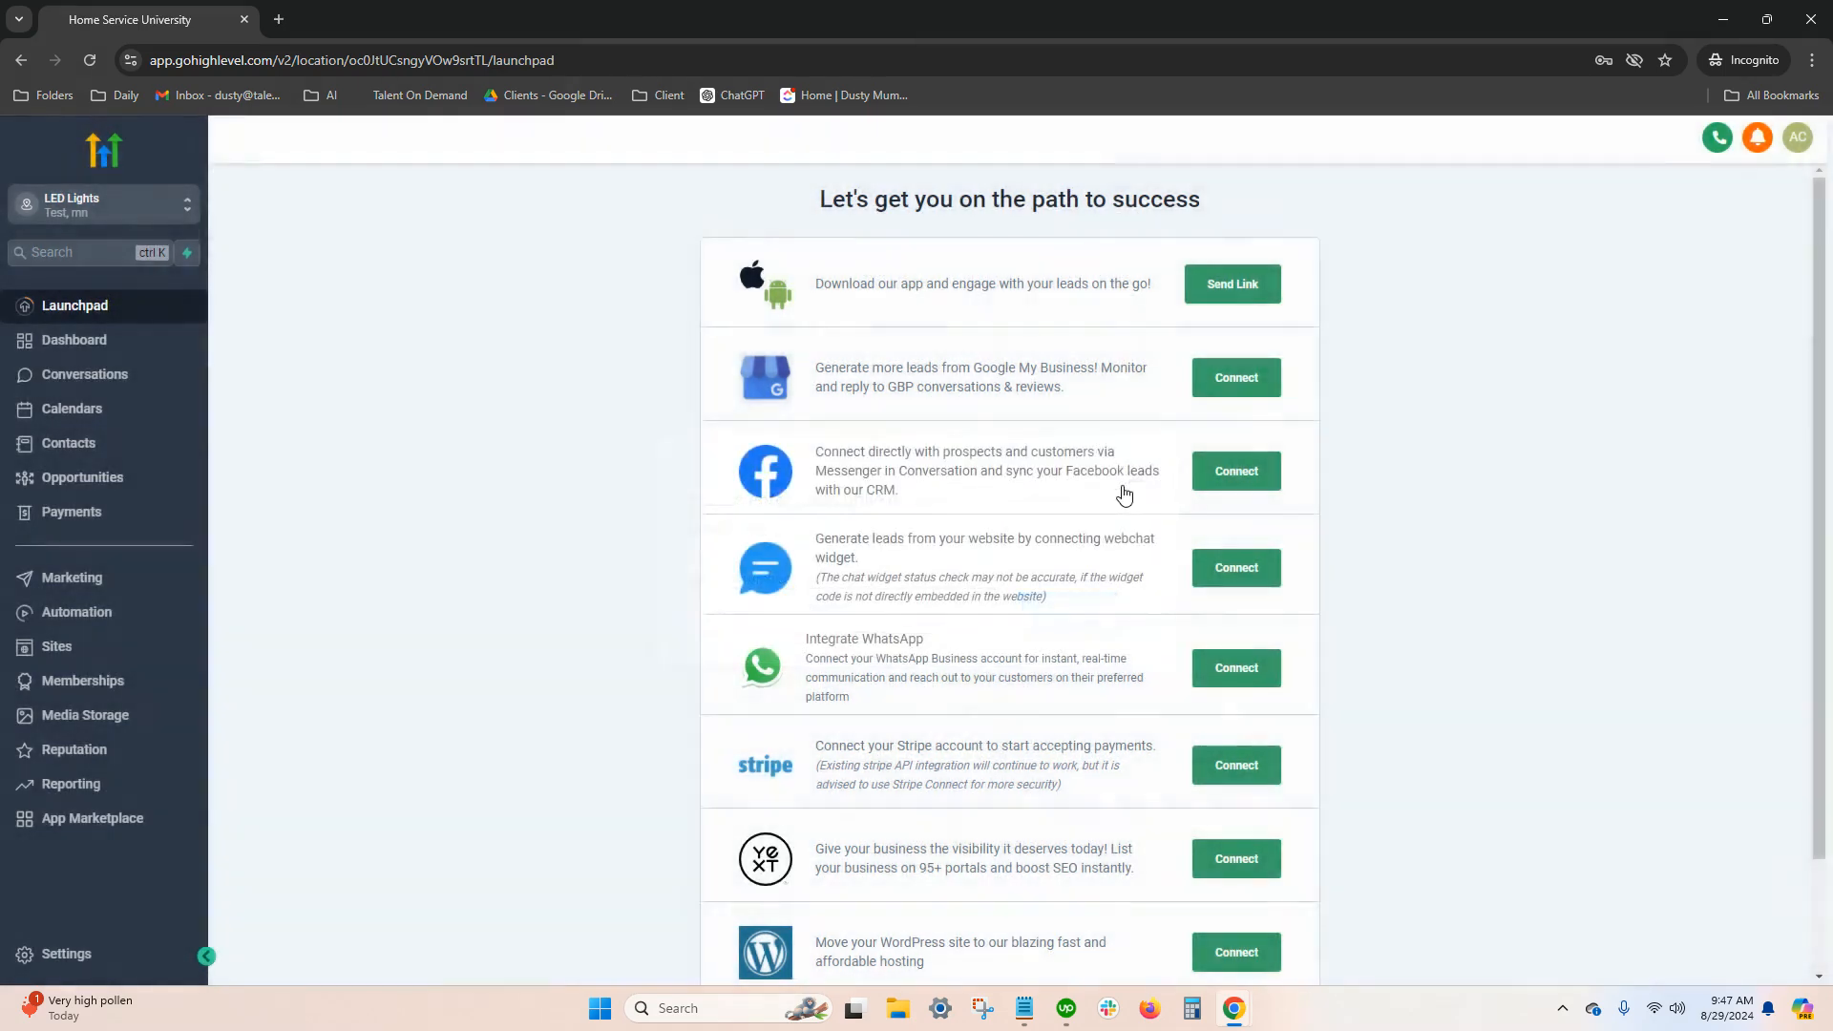
pyautogui.click(1231, 381)
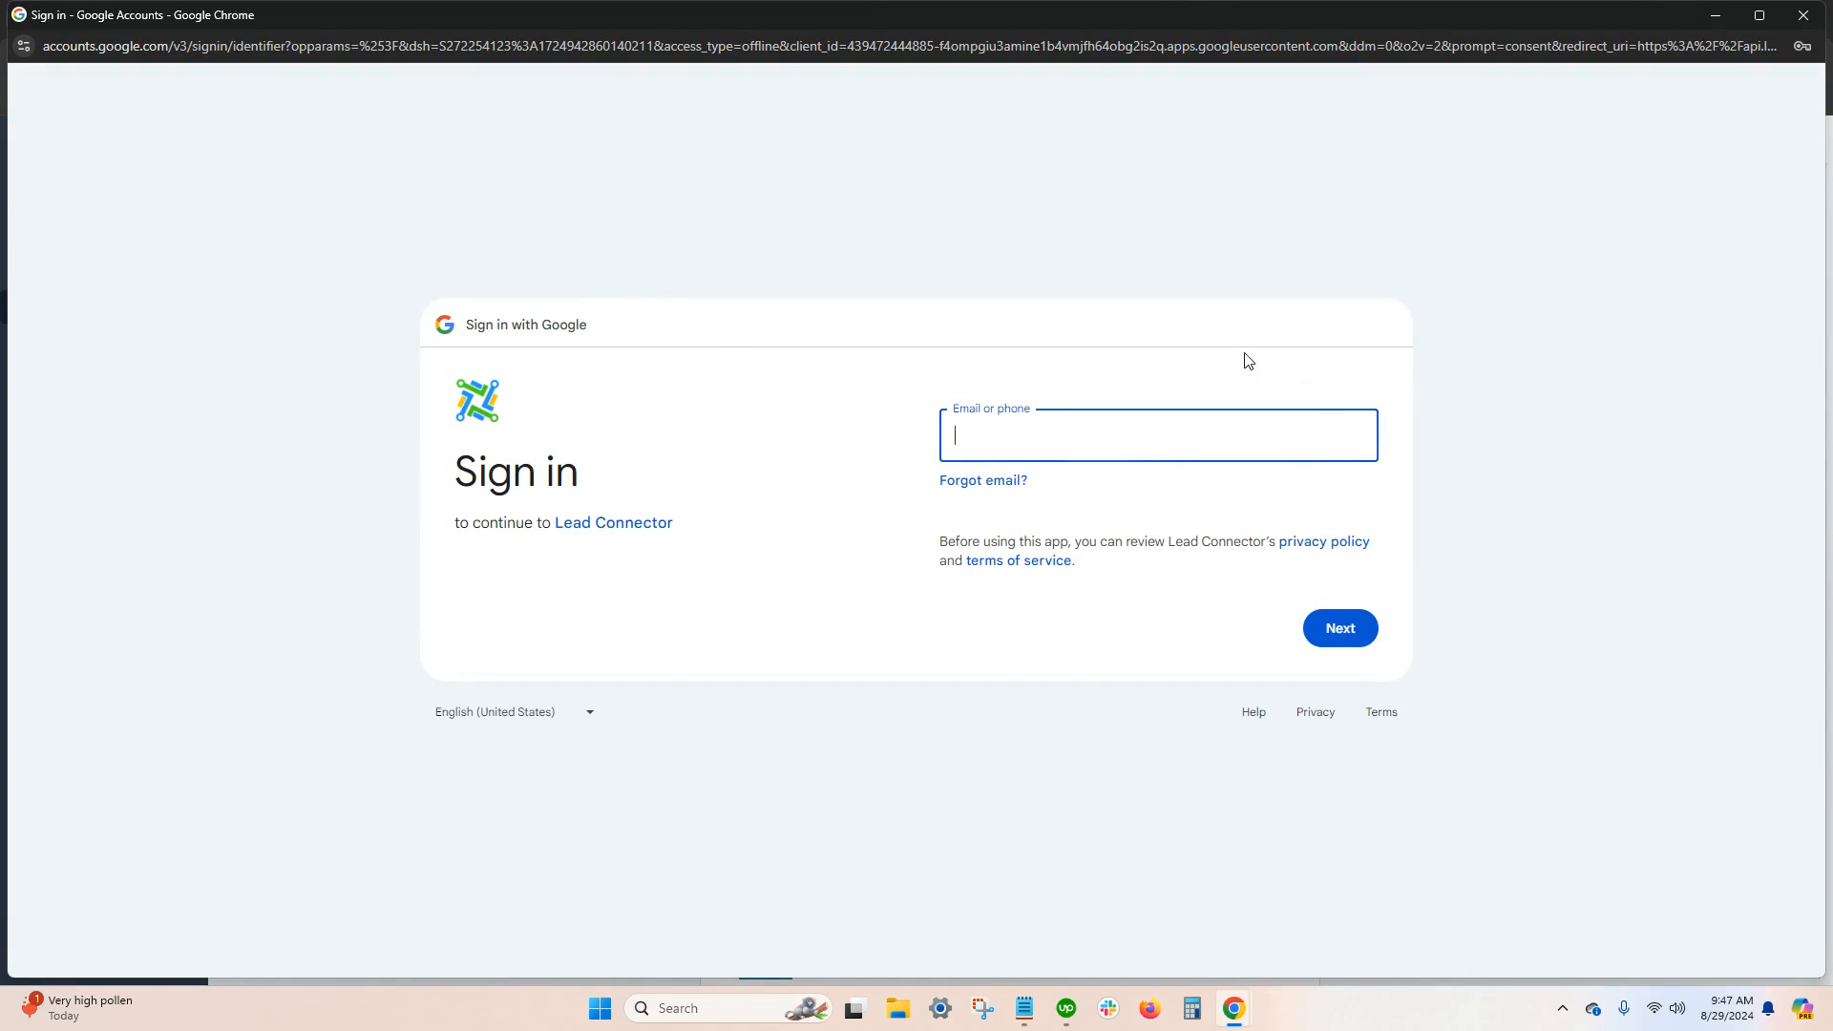
pyautogui.click(1804, 17)
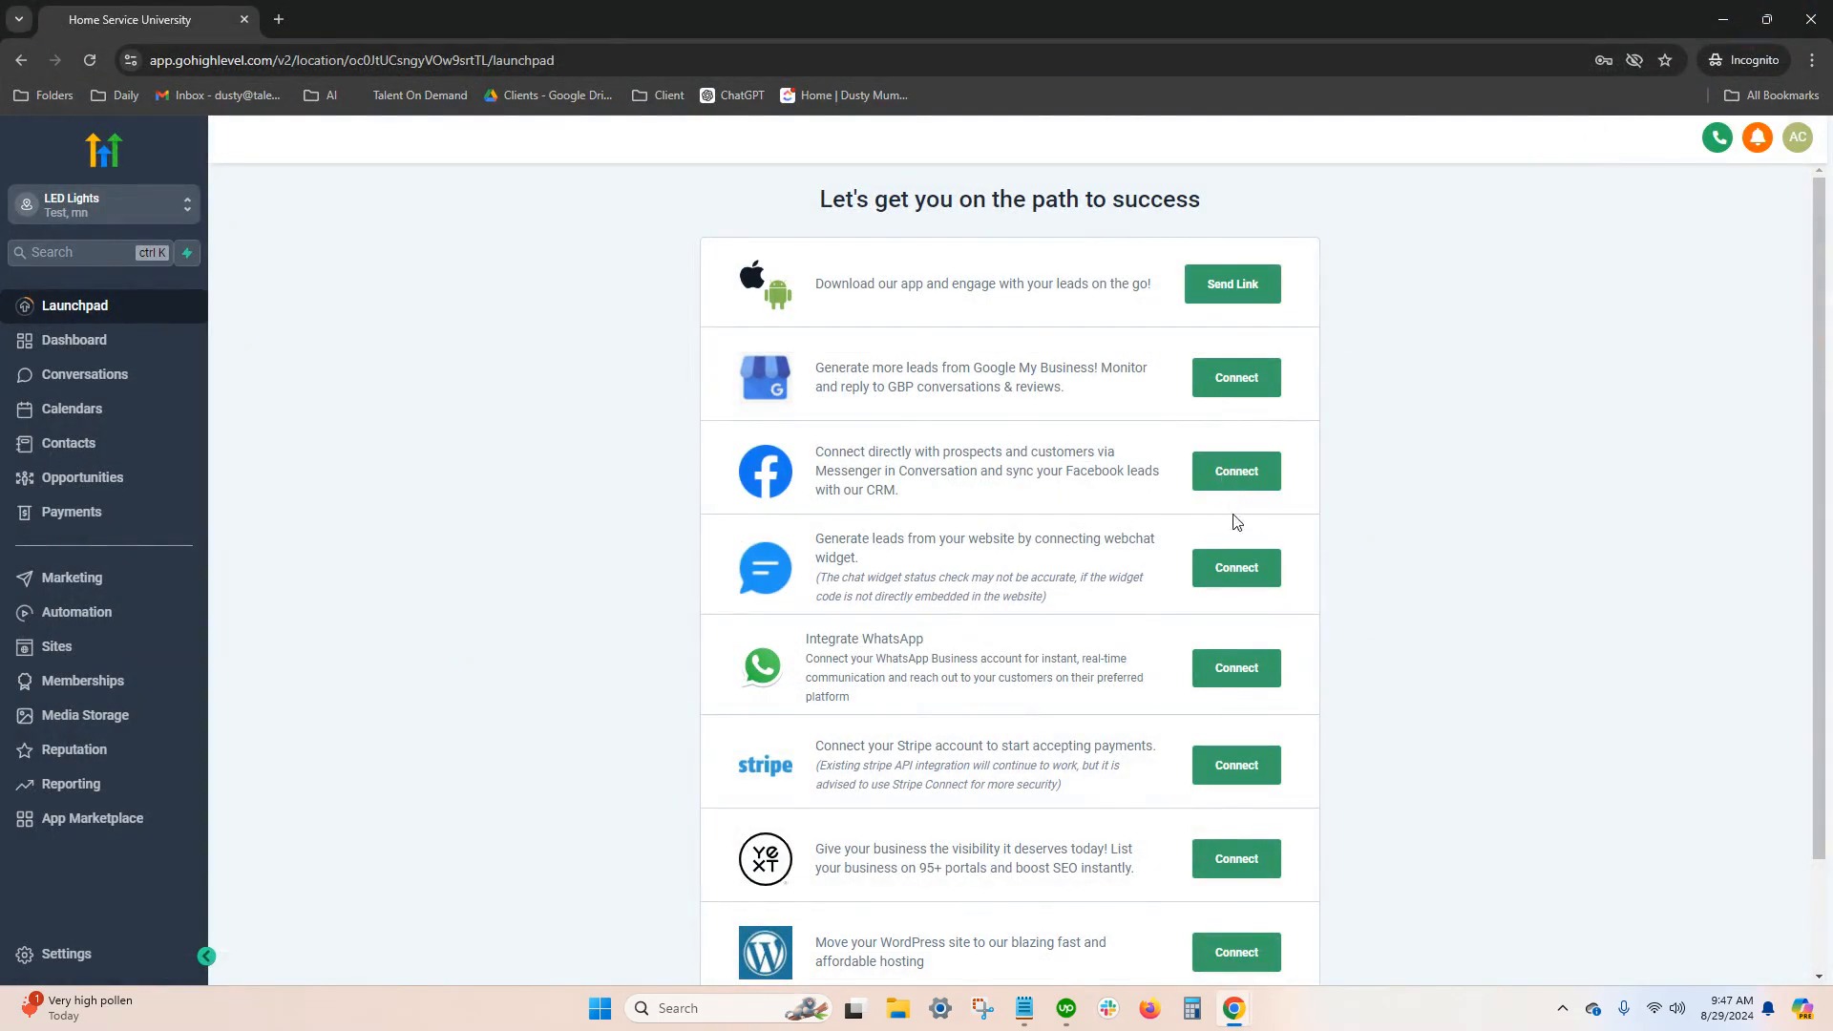
# Try entering testing.com as the website URL for the webchat plugin, and close the prompt without continuing
pyautogui.click(1227, 575)
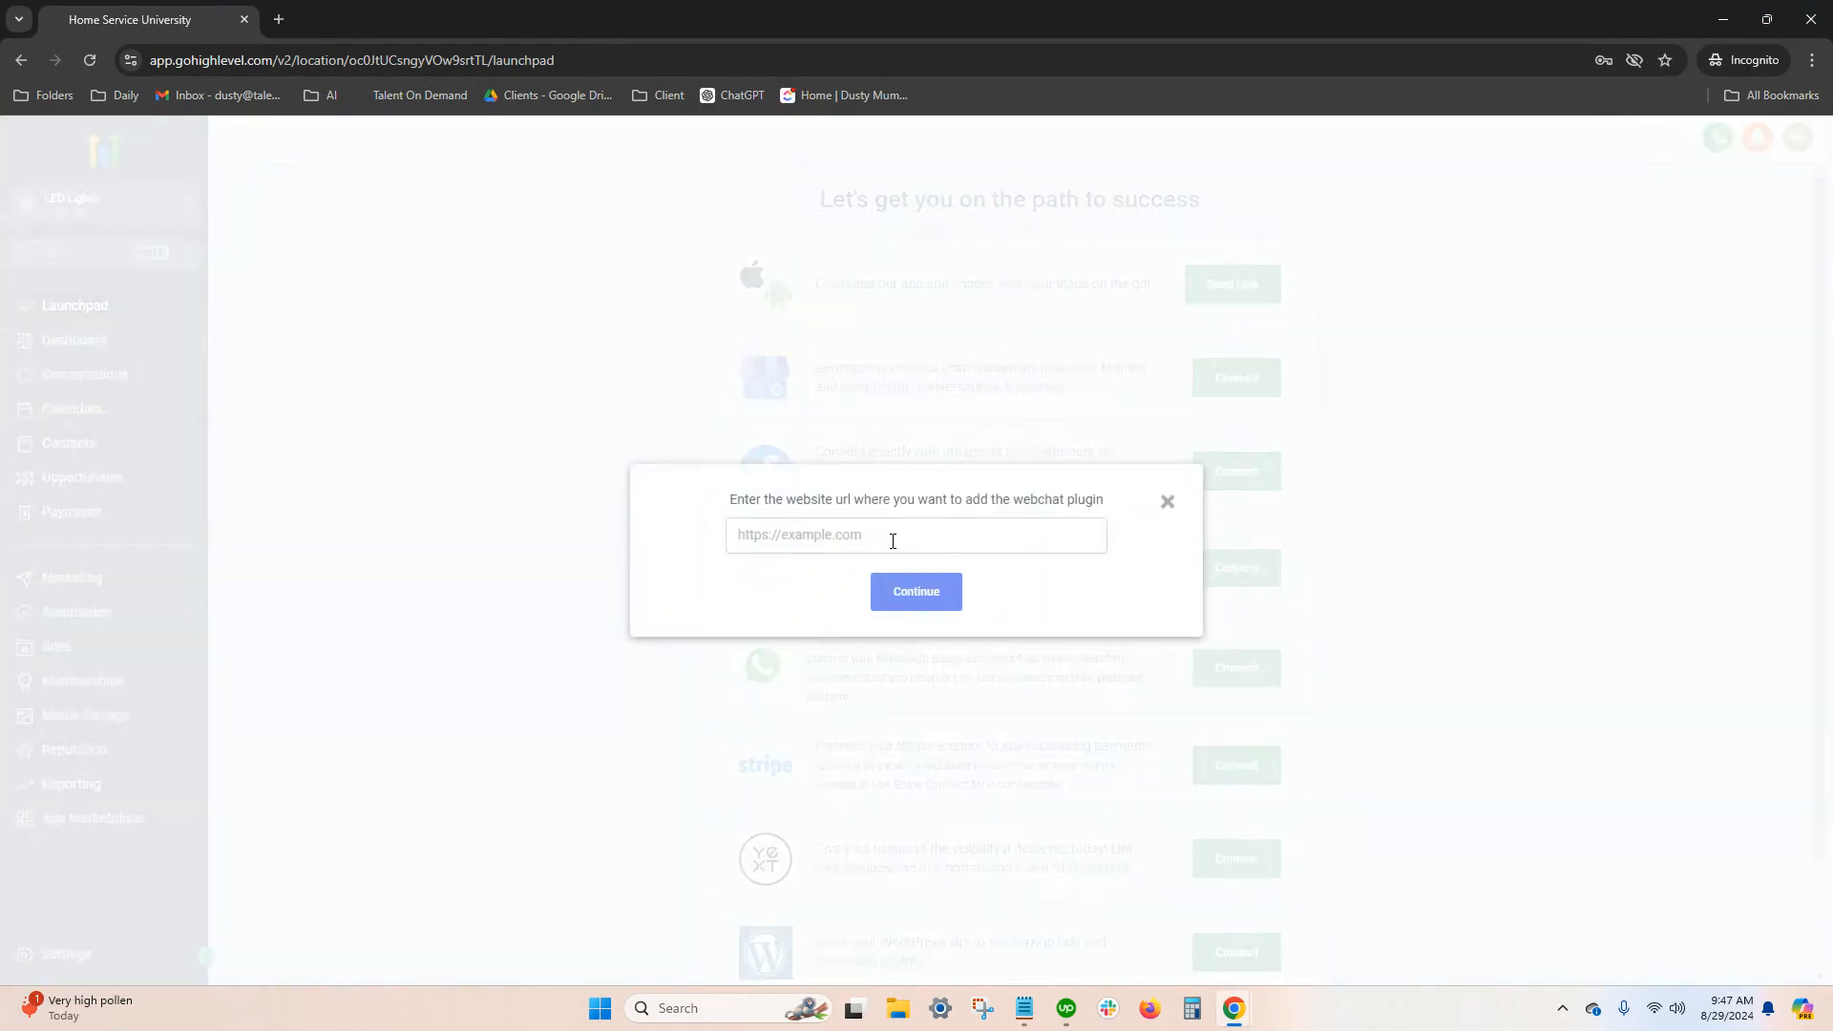
pyautogui.click(886, 541)
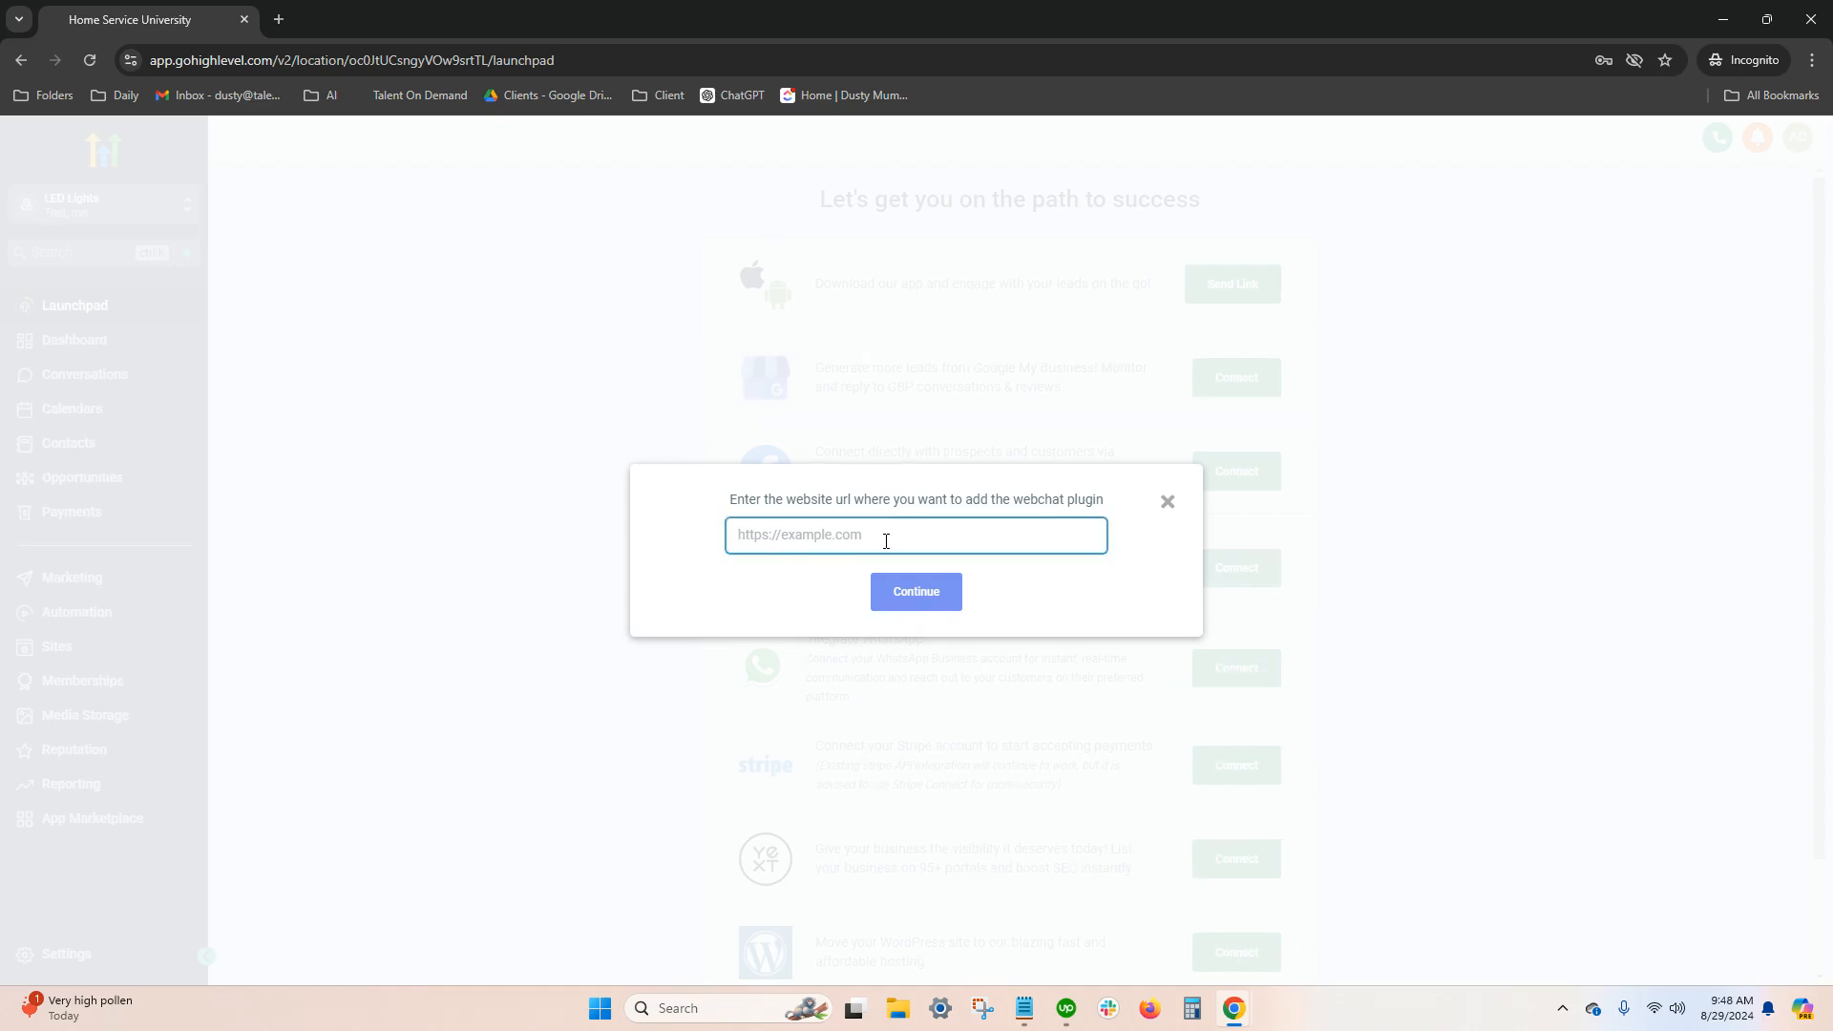
pyautogui.write('testing.com')
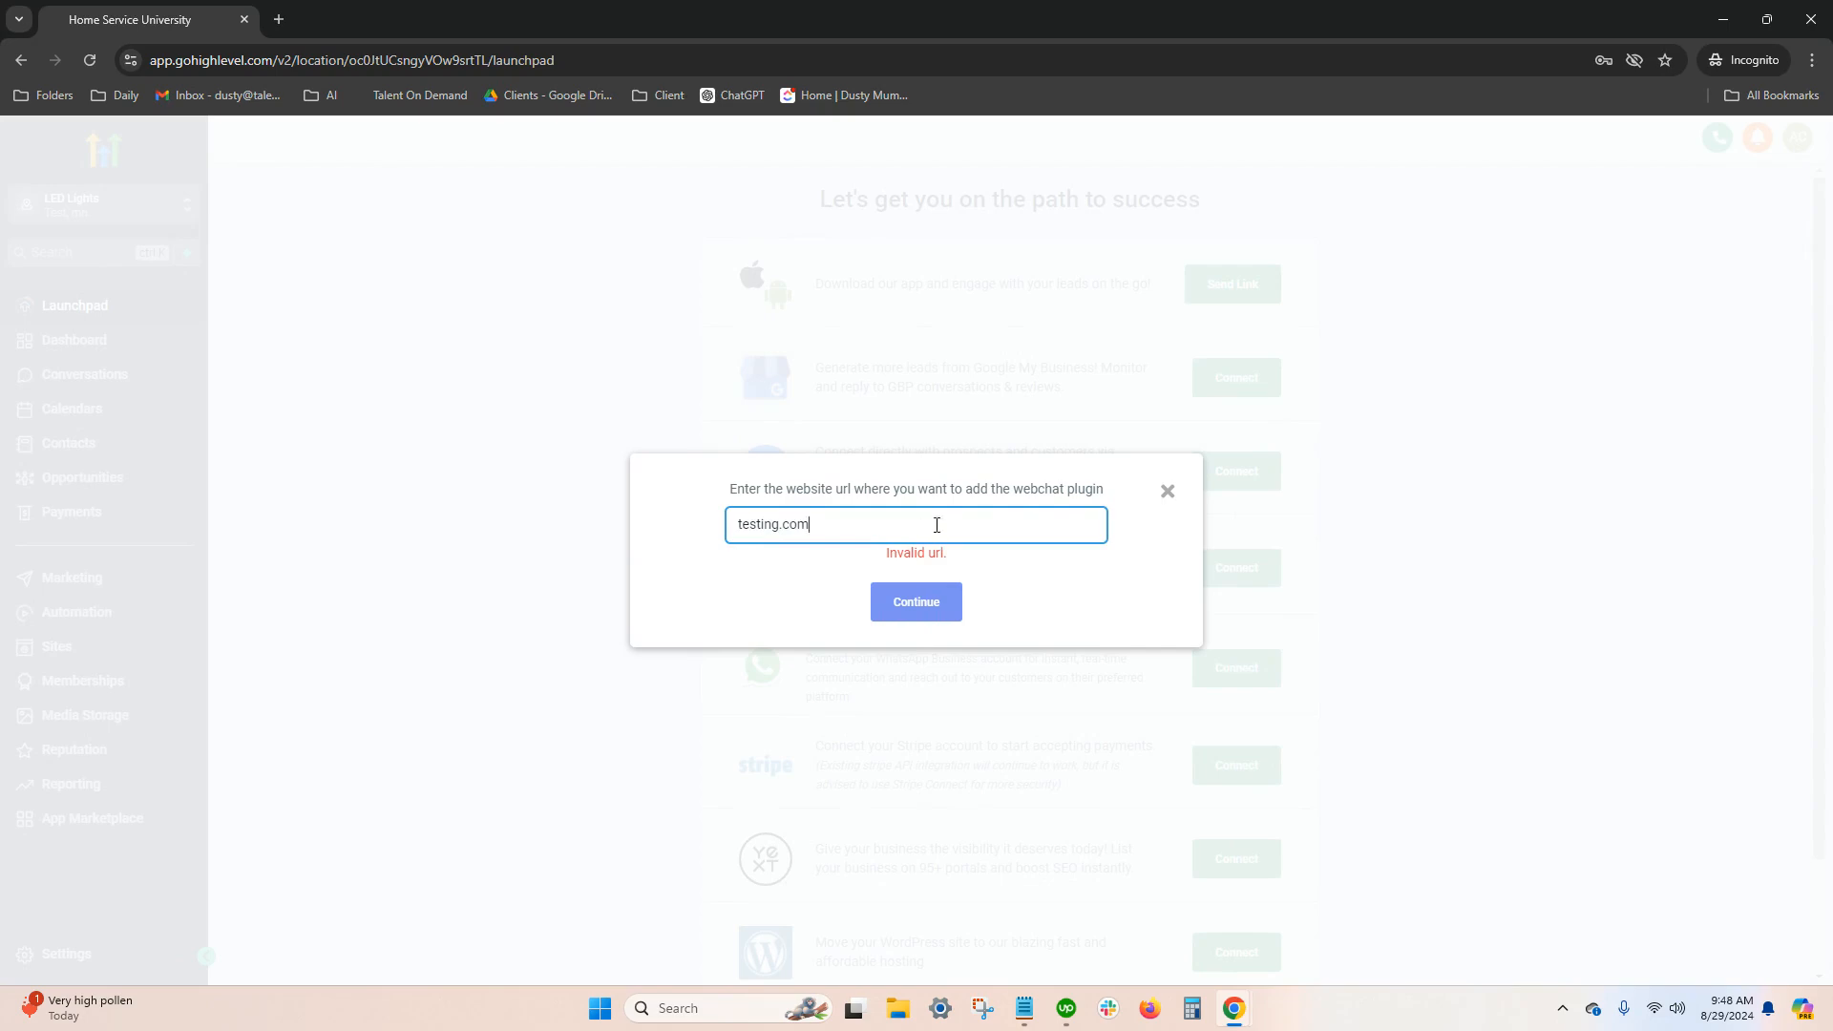
pyautogui.click(1168, 492)
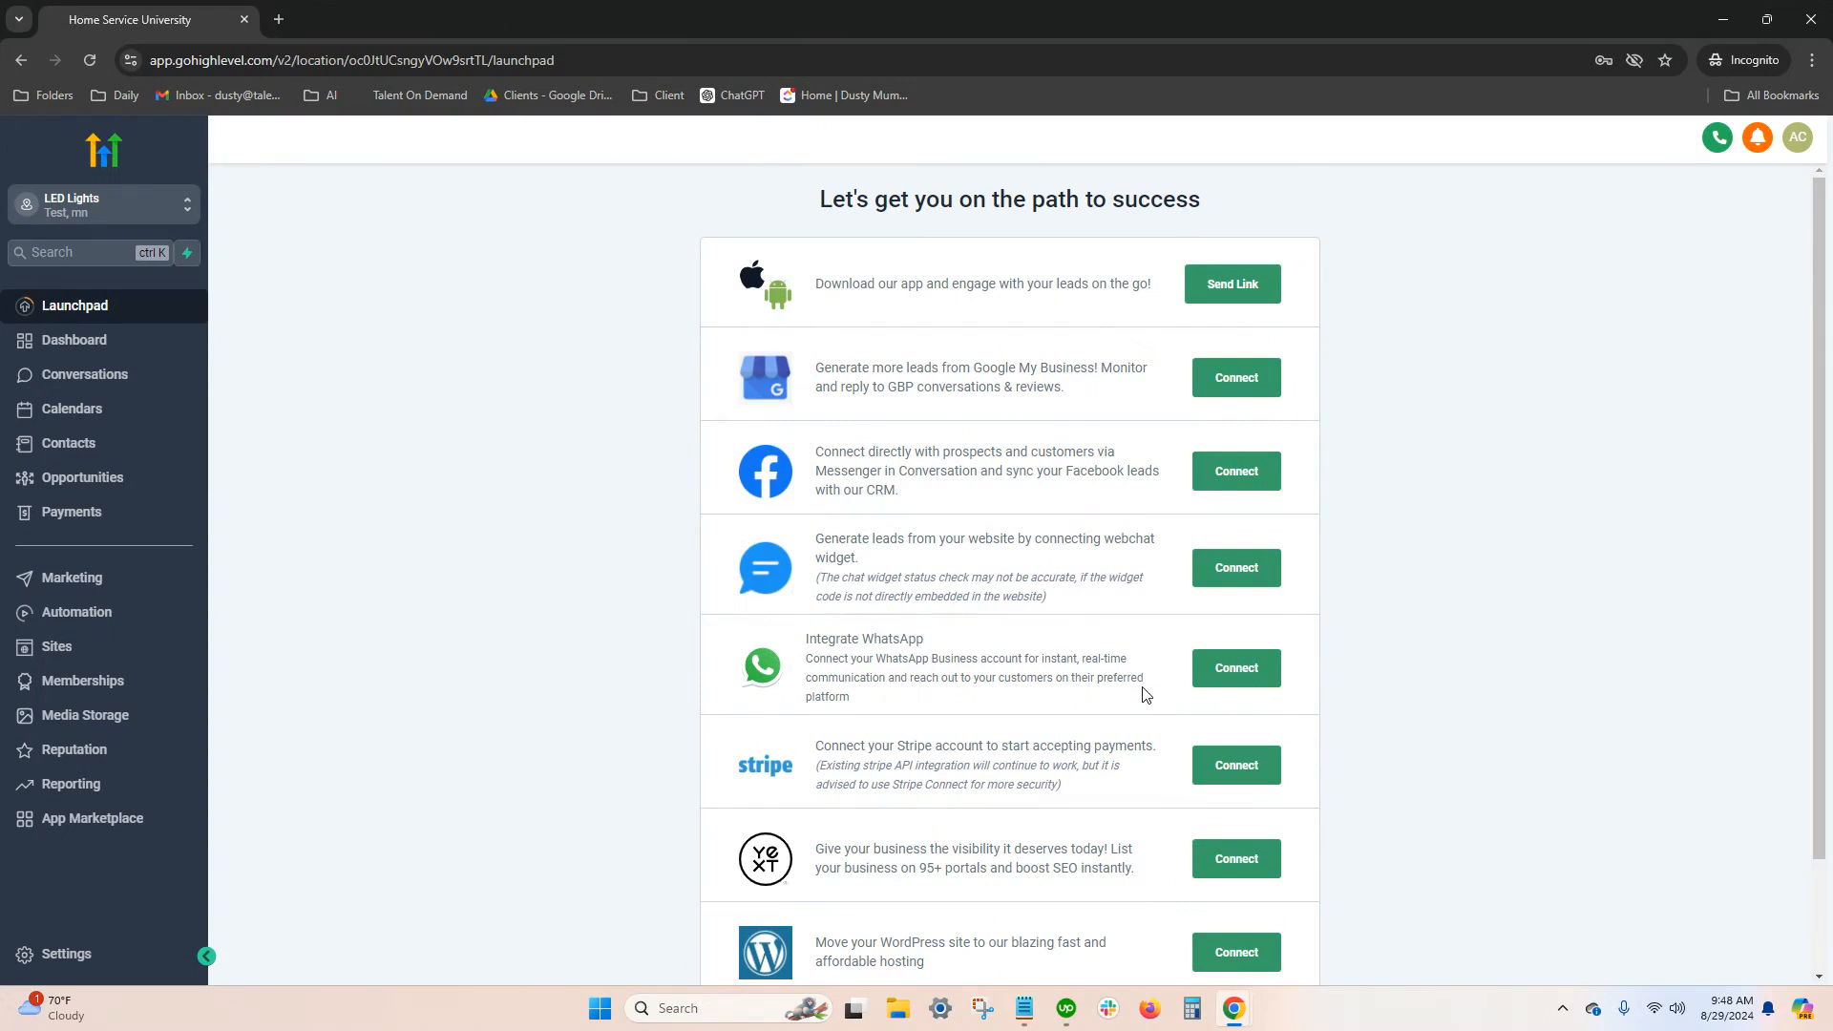
# View the Launchpad's Add Users form for inviting team members by email, and close it without sending an invite
pyautogui.scroll(-2, 1145, 694)
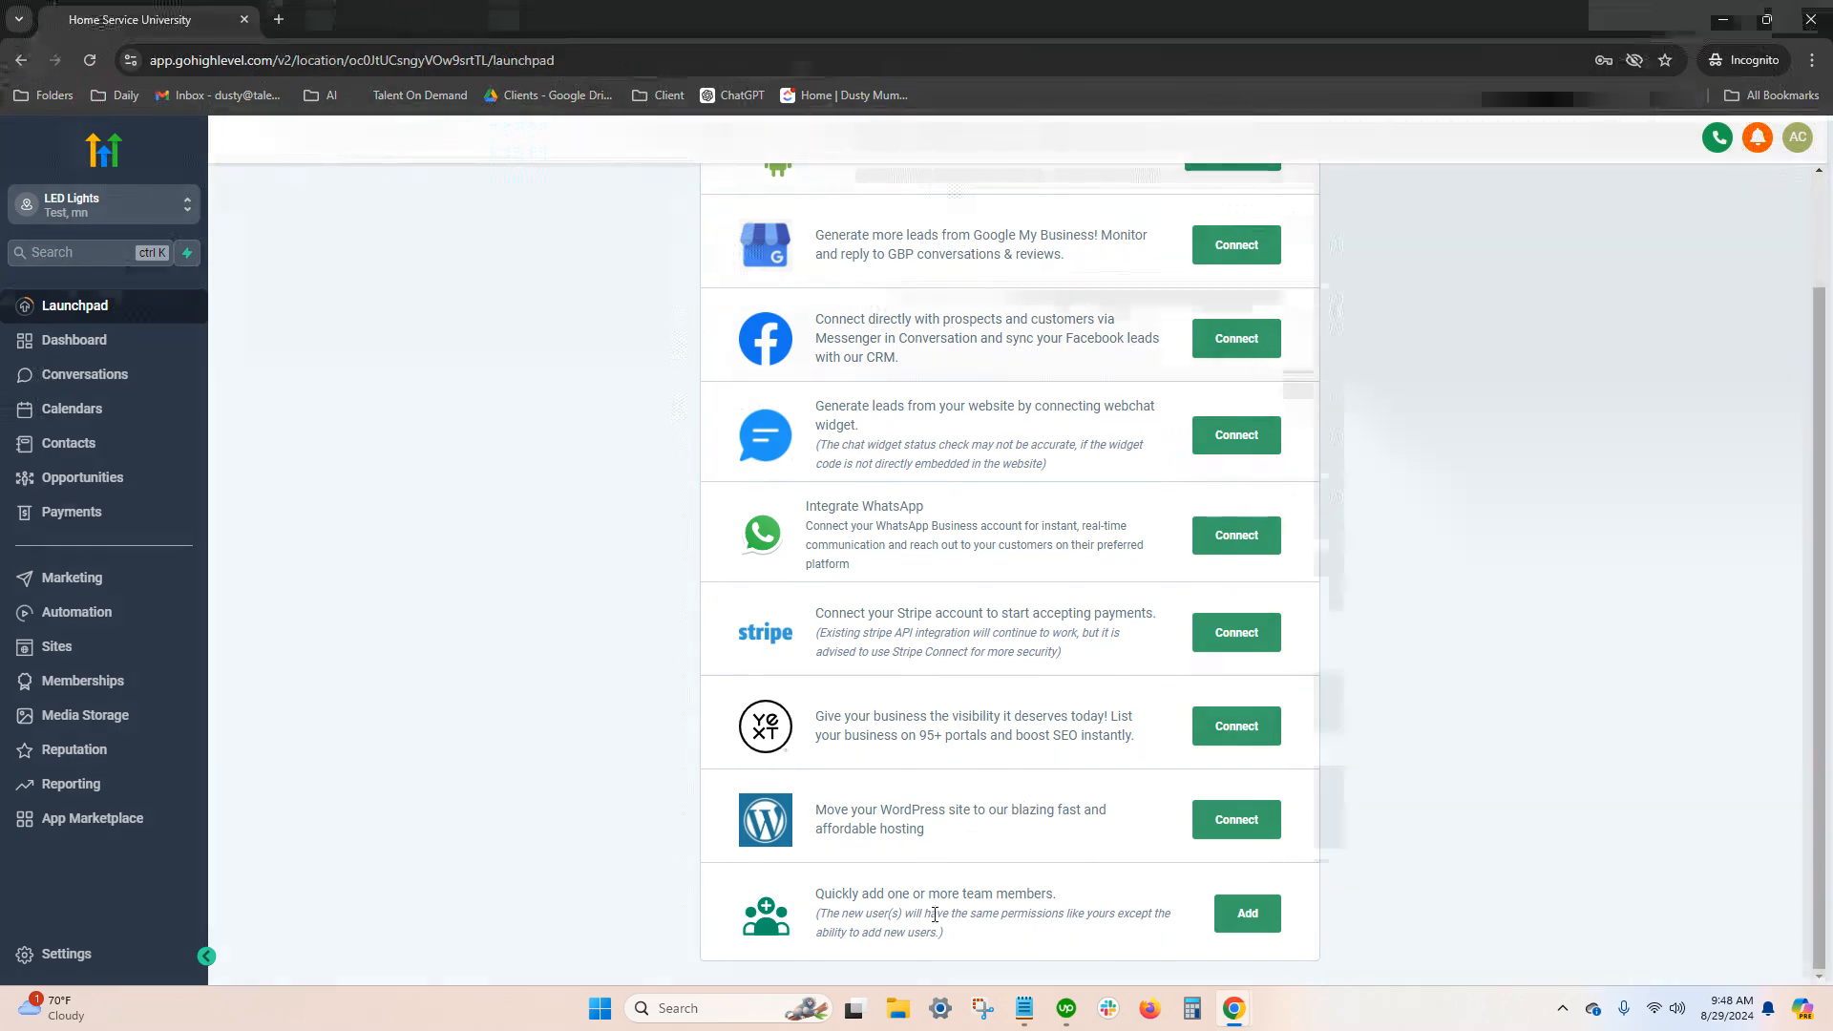
pyautogui.click(1244, 916)
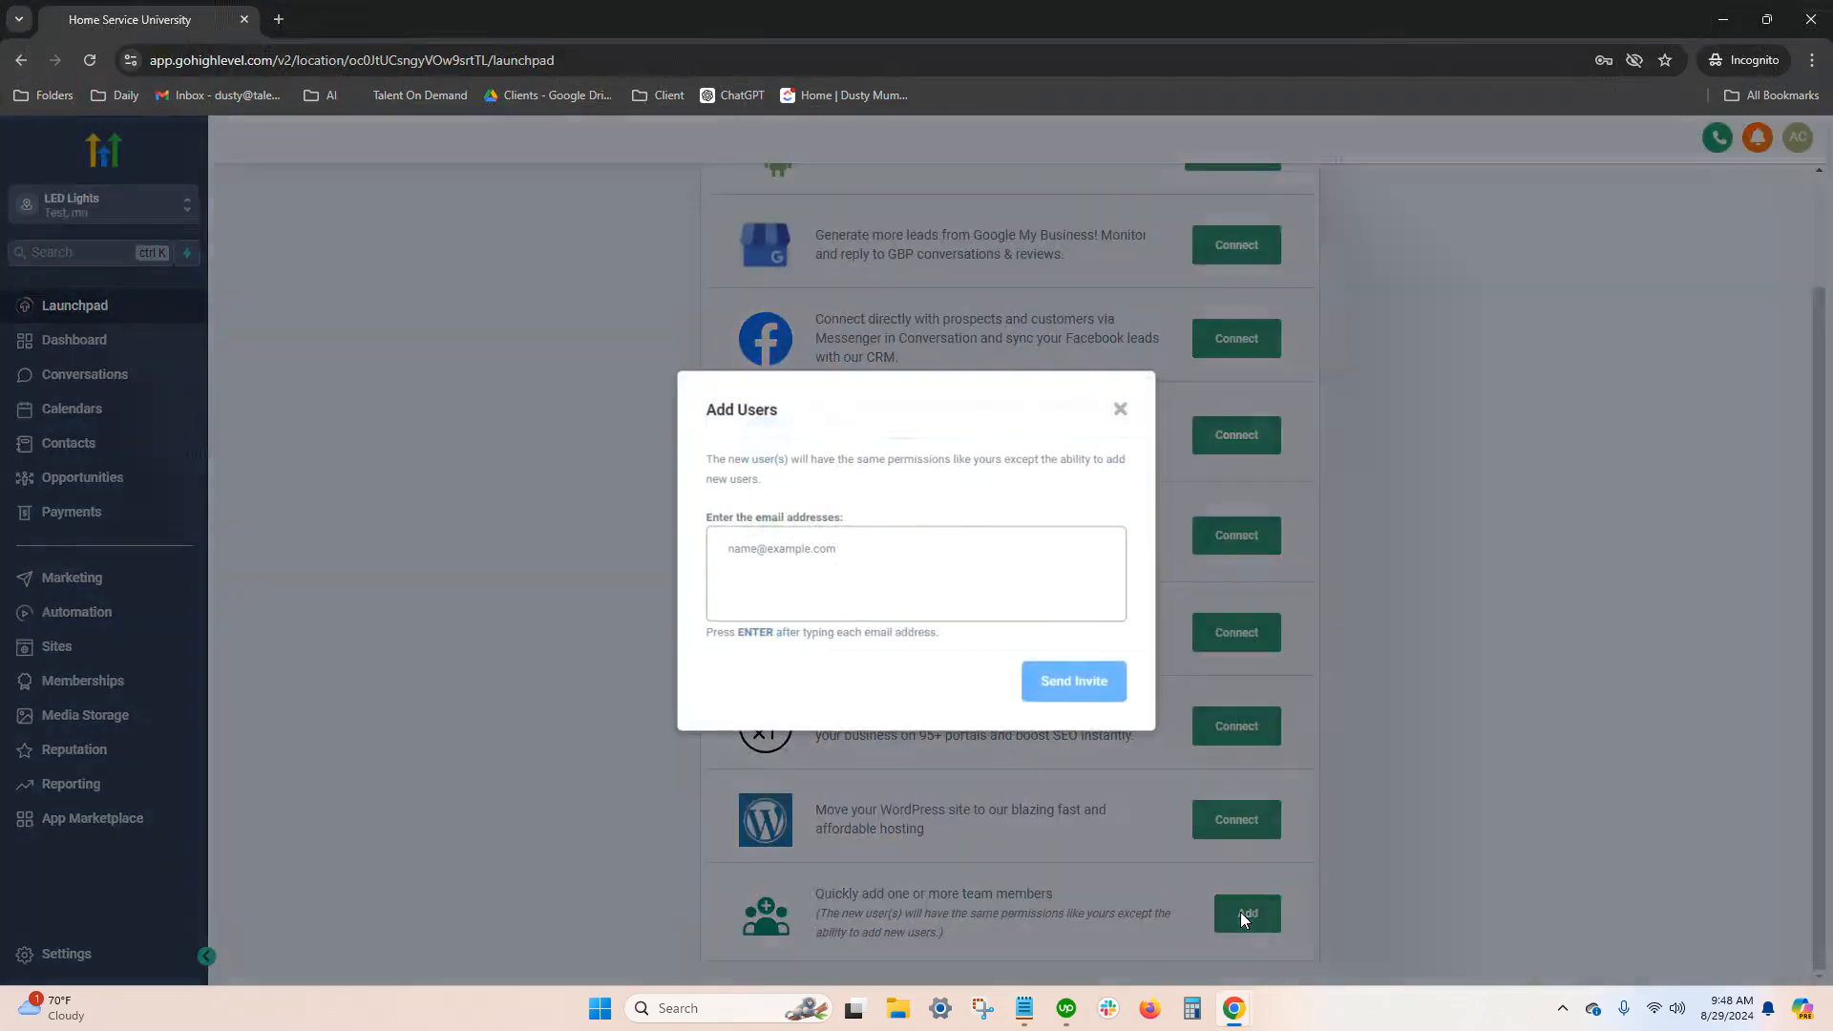
pyautogui.click(770, 545)
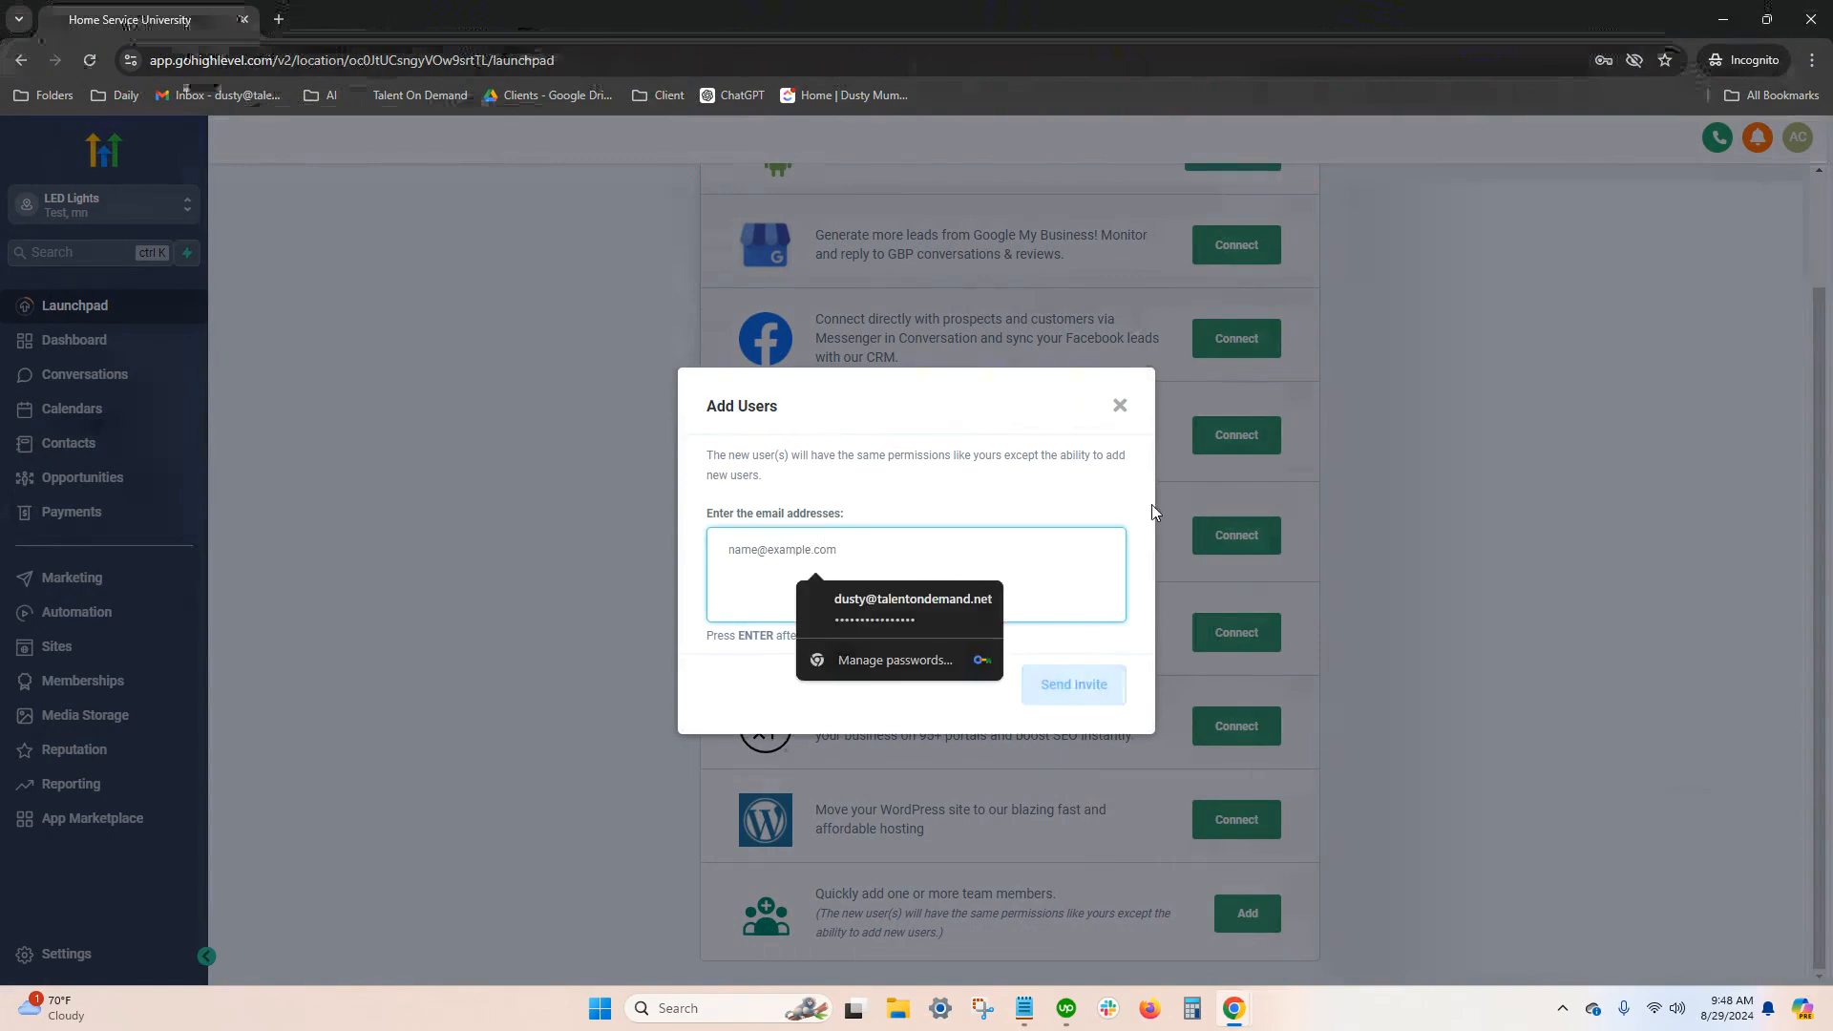
pyautogui.click(1119, 406)
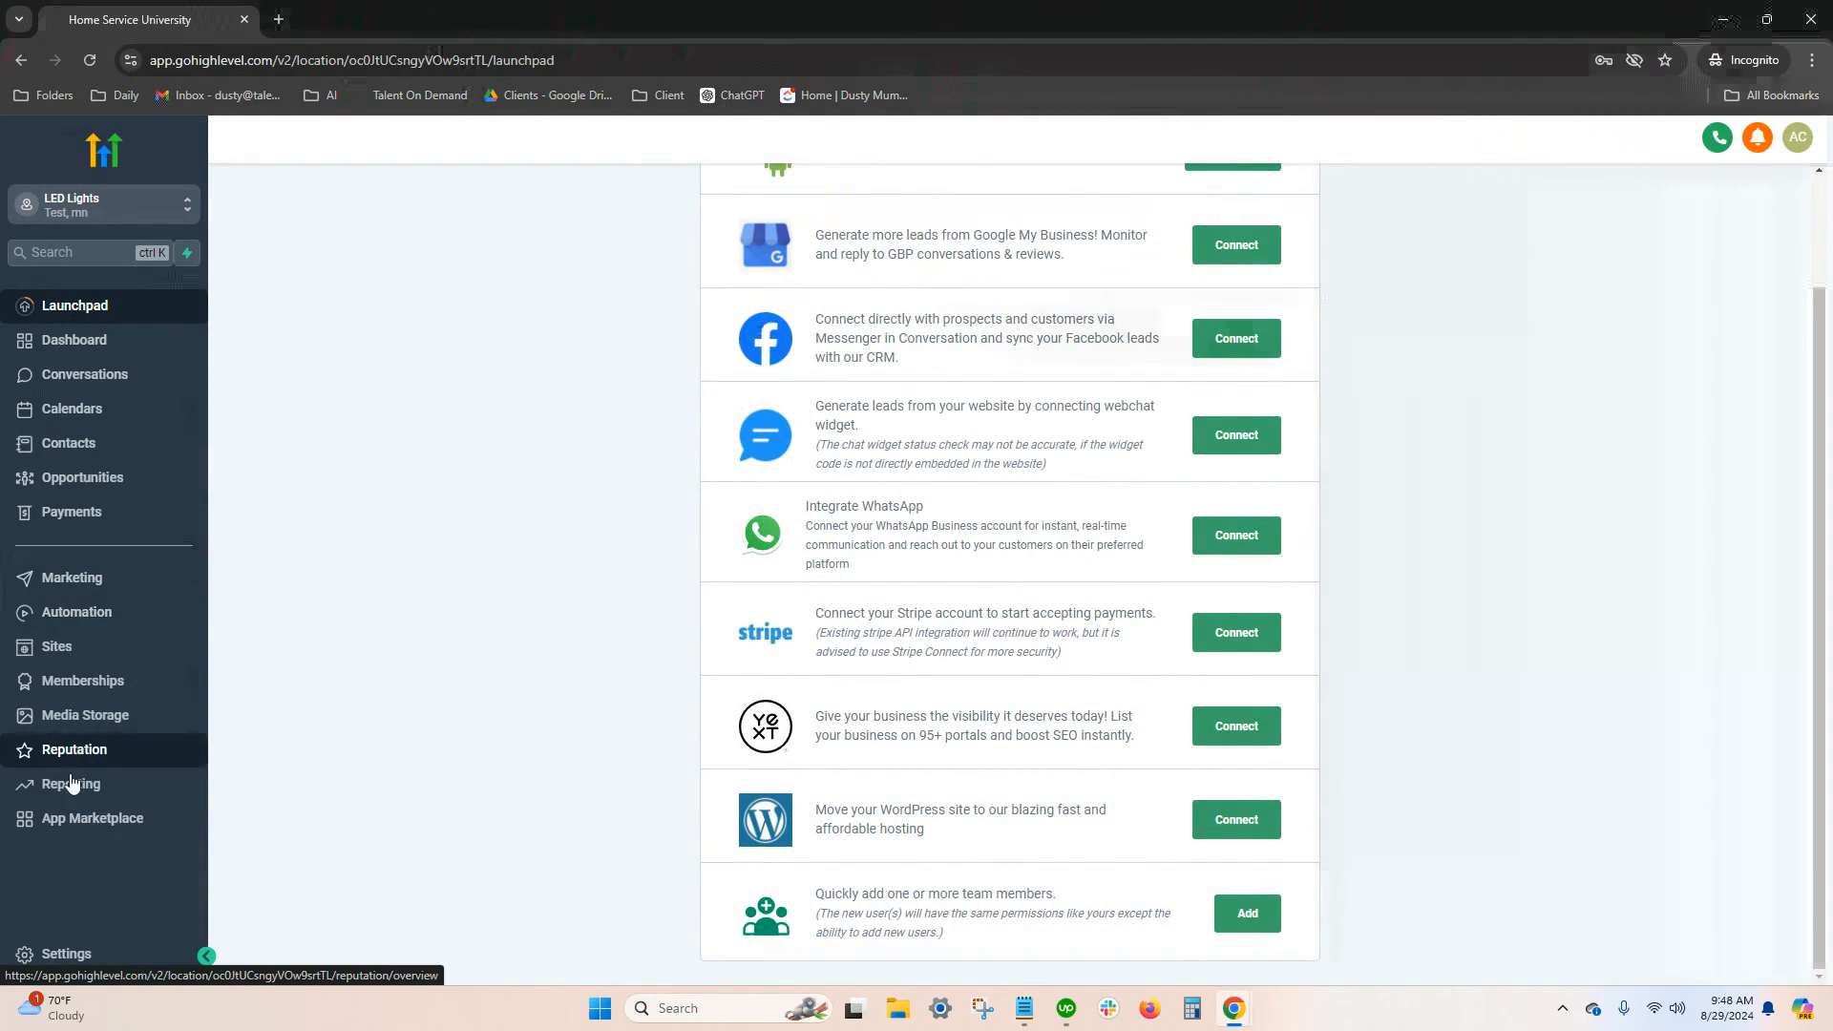
# Start adding a new team member in the My Staff settings
pyautogui.click(54, 955)
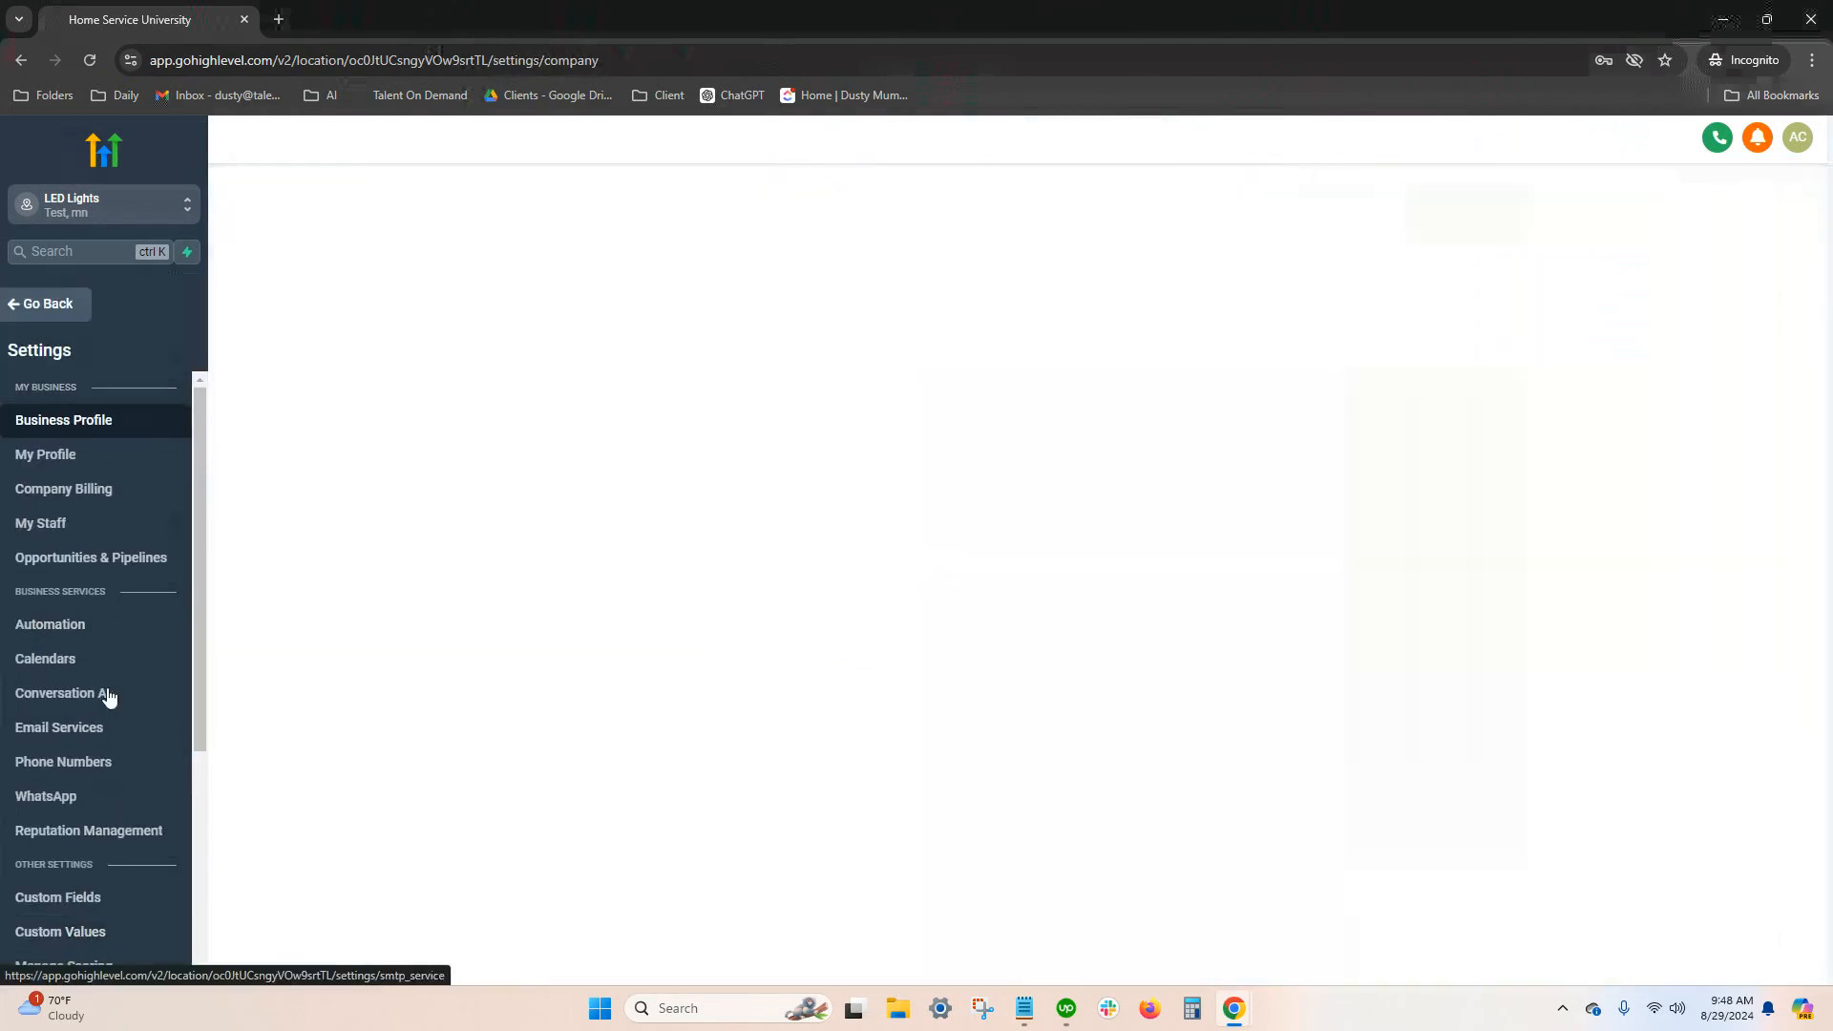
pyautogui.click(36, 523)
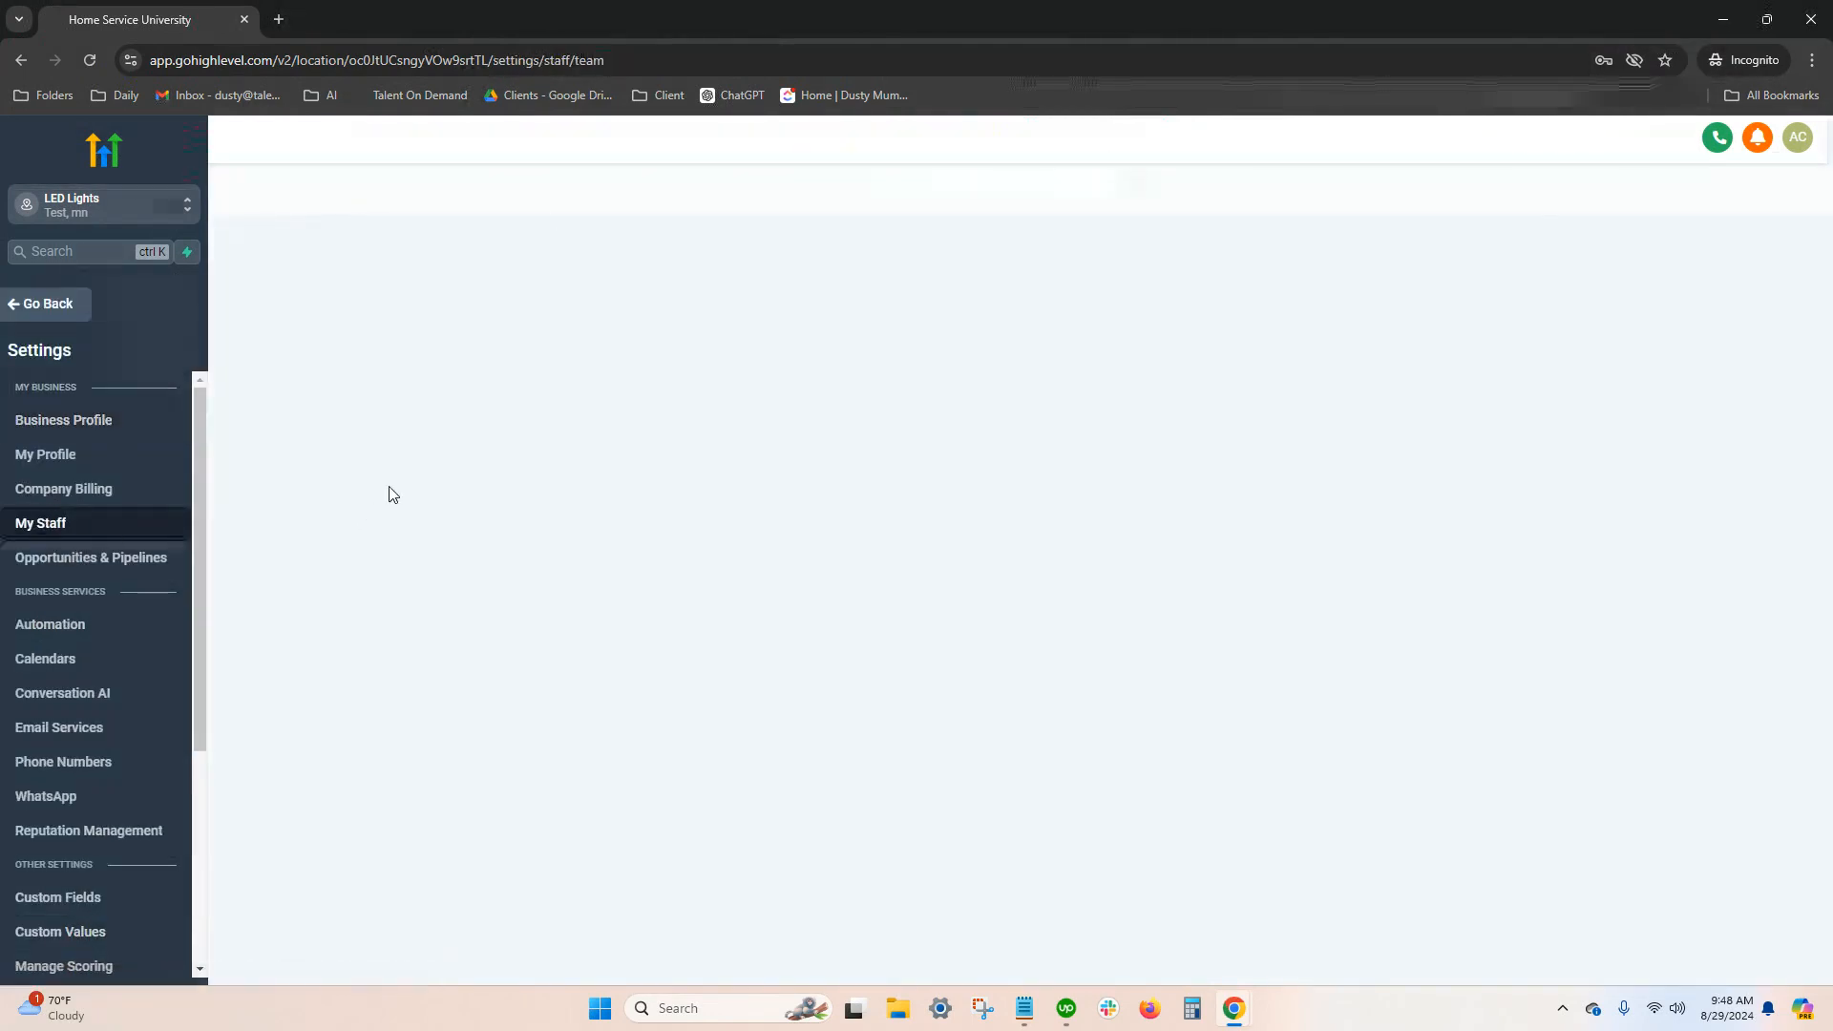
pyautogui.click(1608, 267)
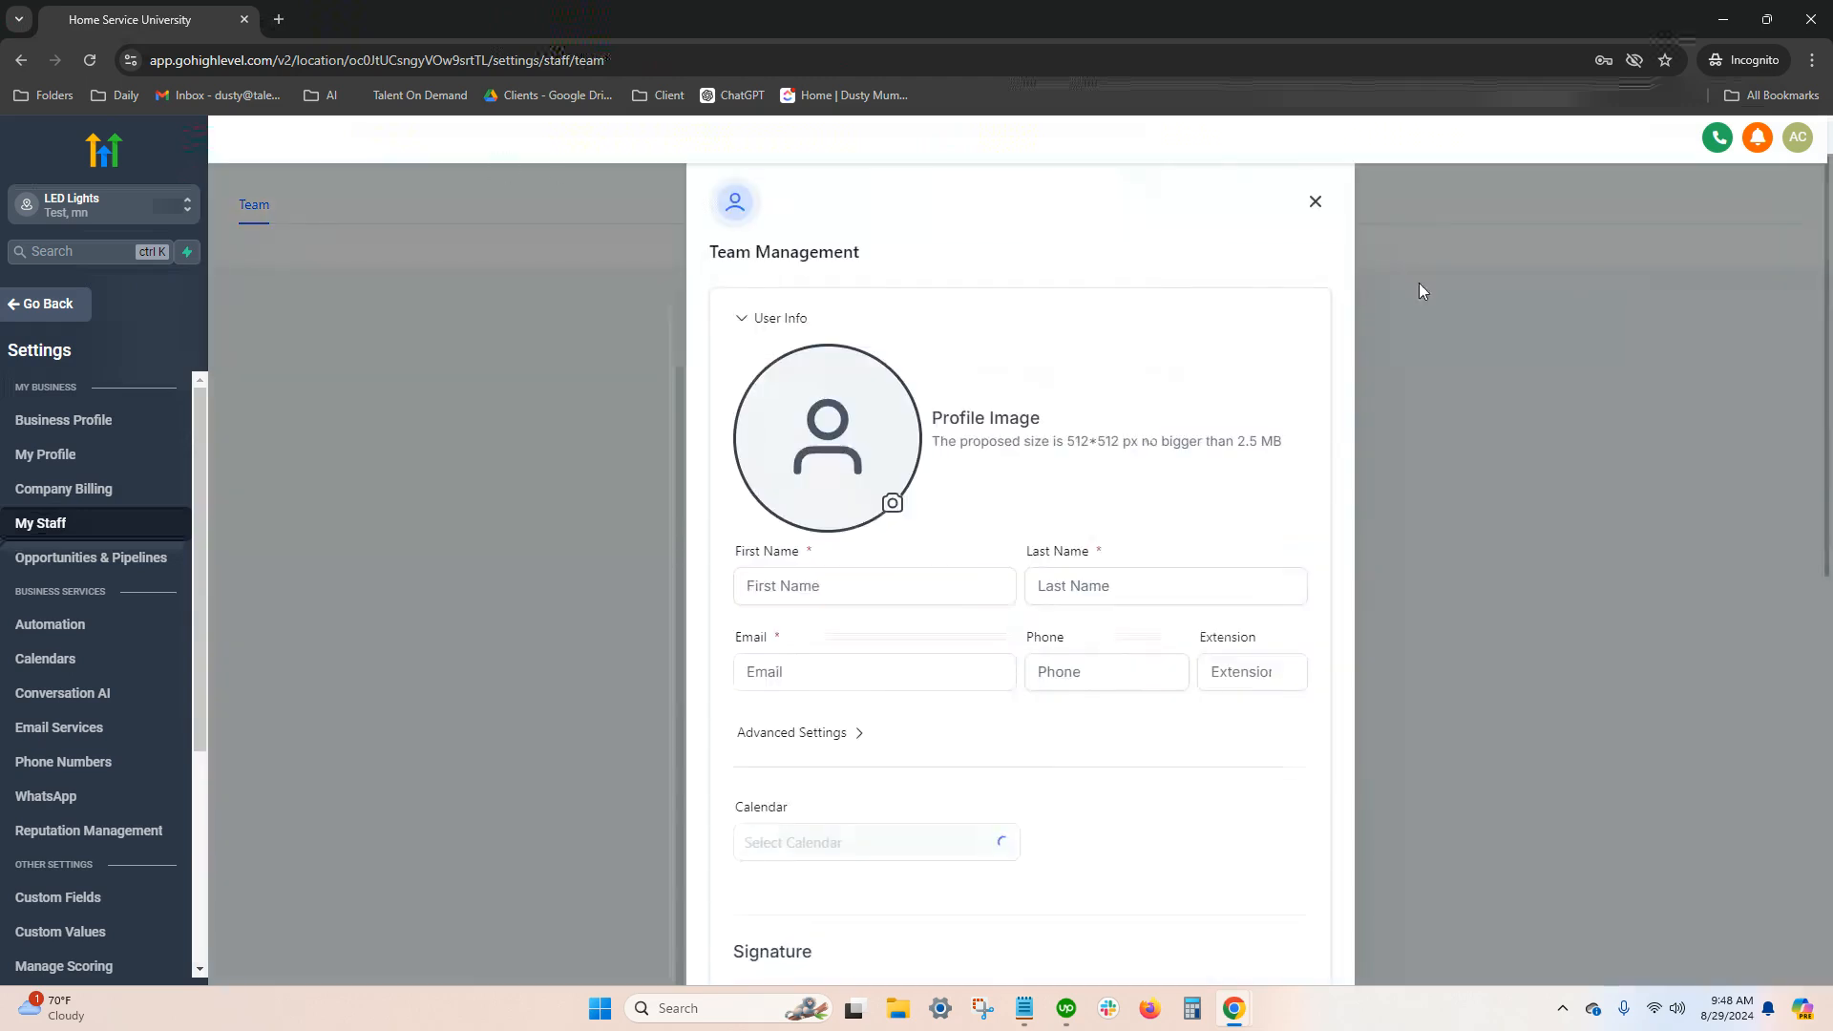
# Enter the new team member's first name, last name and email address in the user info
pyautogui.click(838, 593)
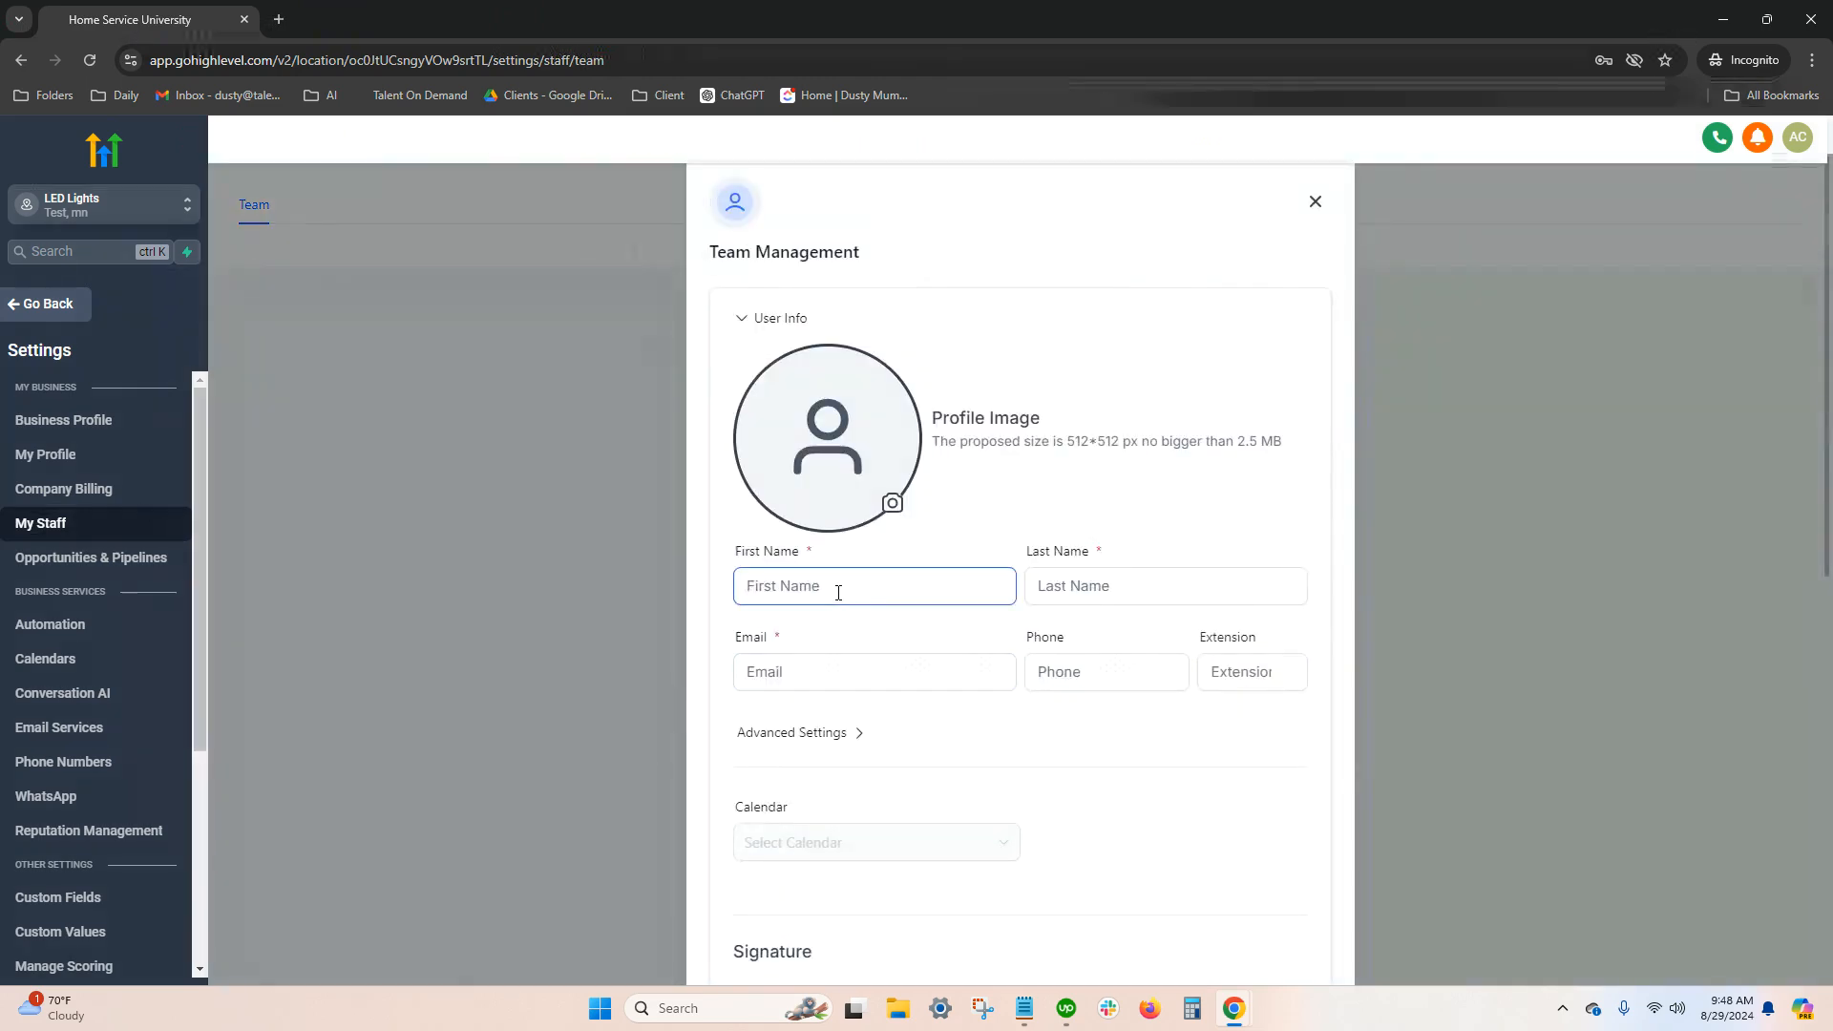
pyautogui.write('John')
pyautogui.press('Tab')
pyautogui.write('Doe')
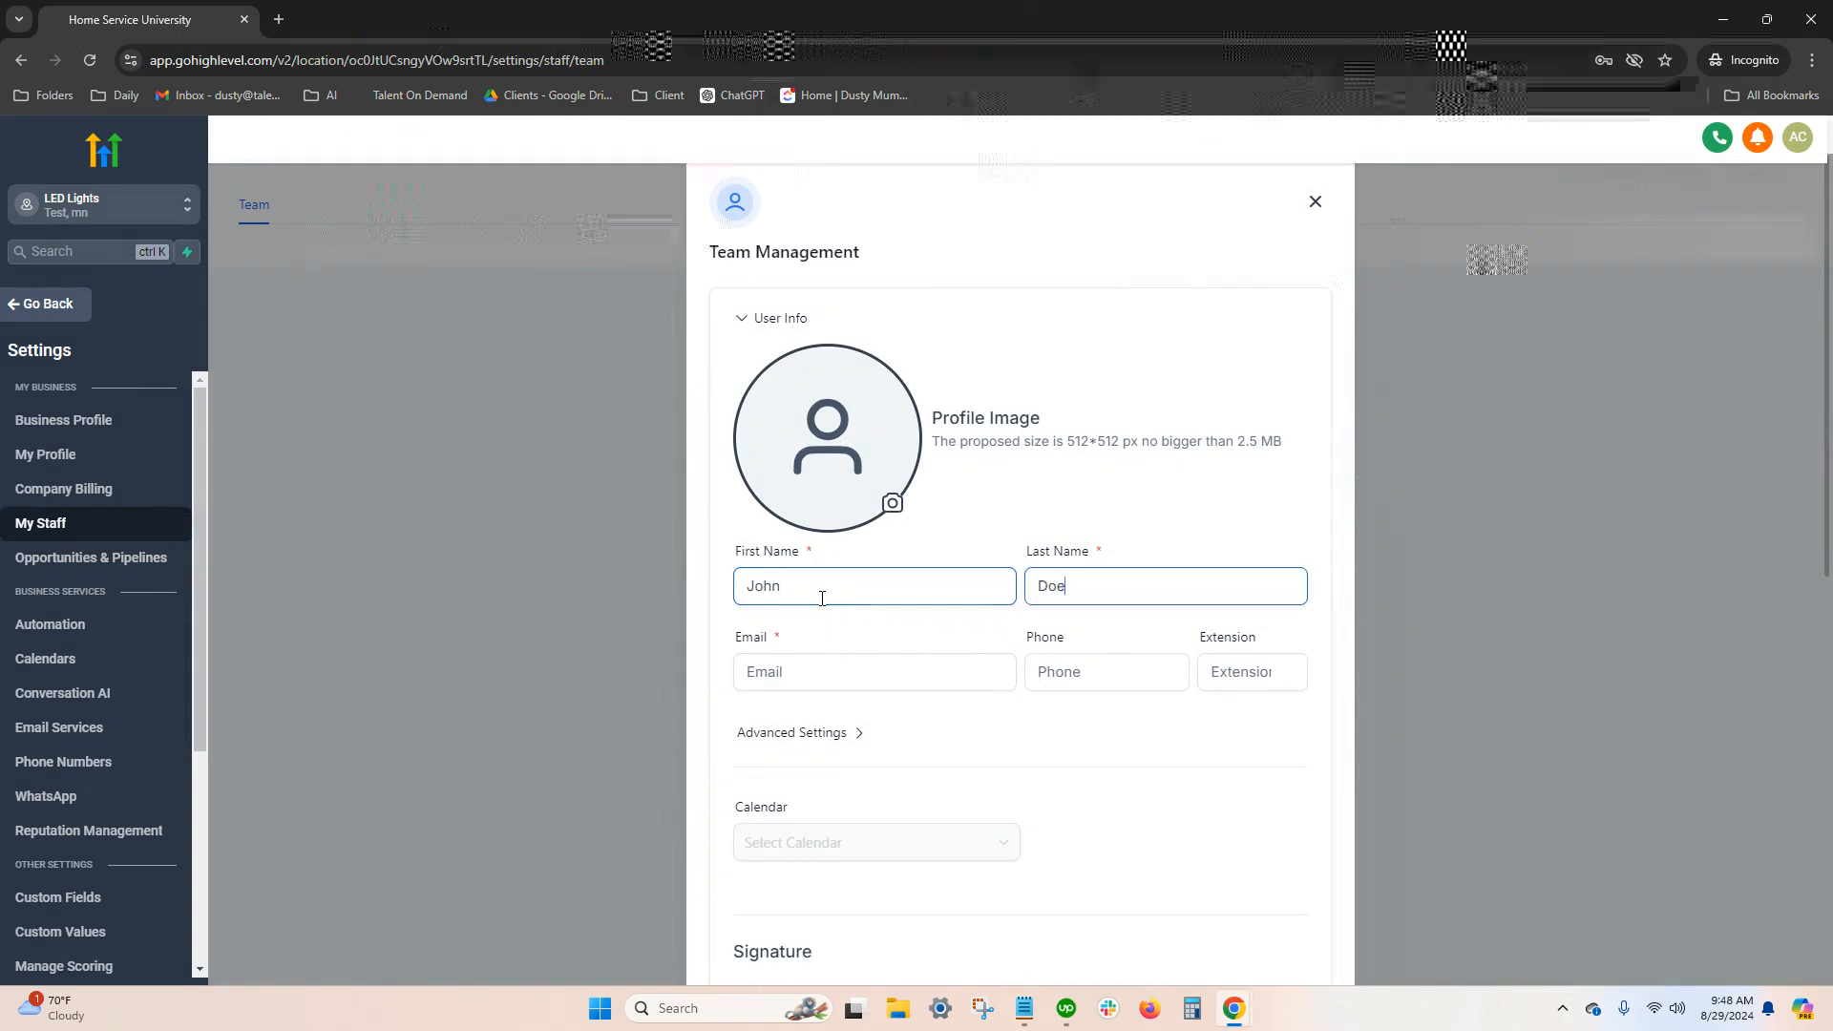
pyautogui.click(806, 670)
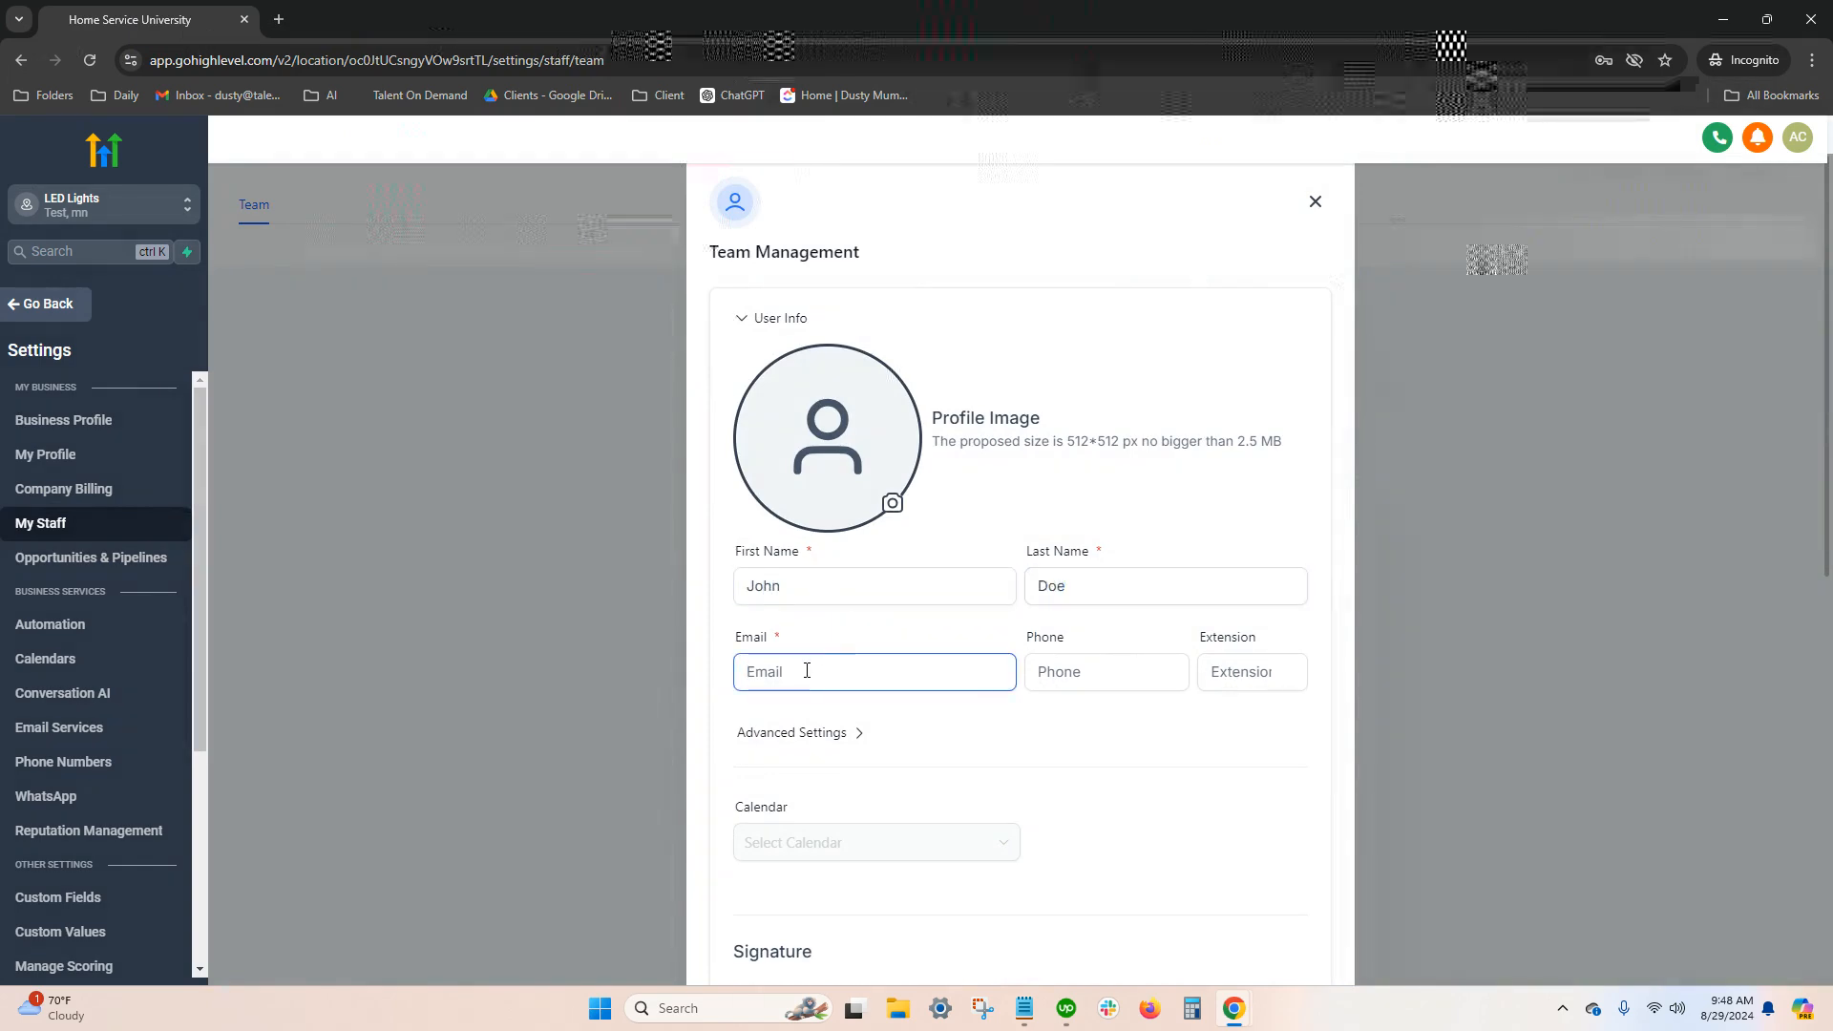
pyautogui.write('John@te')
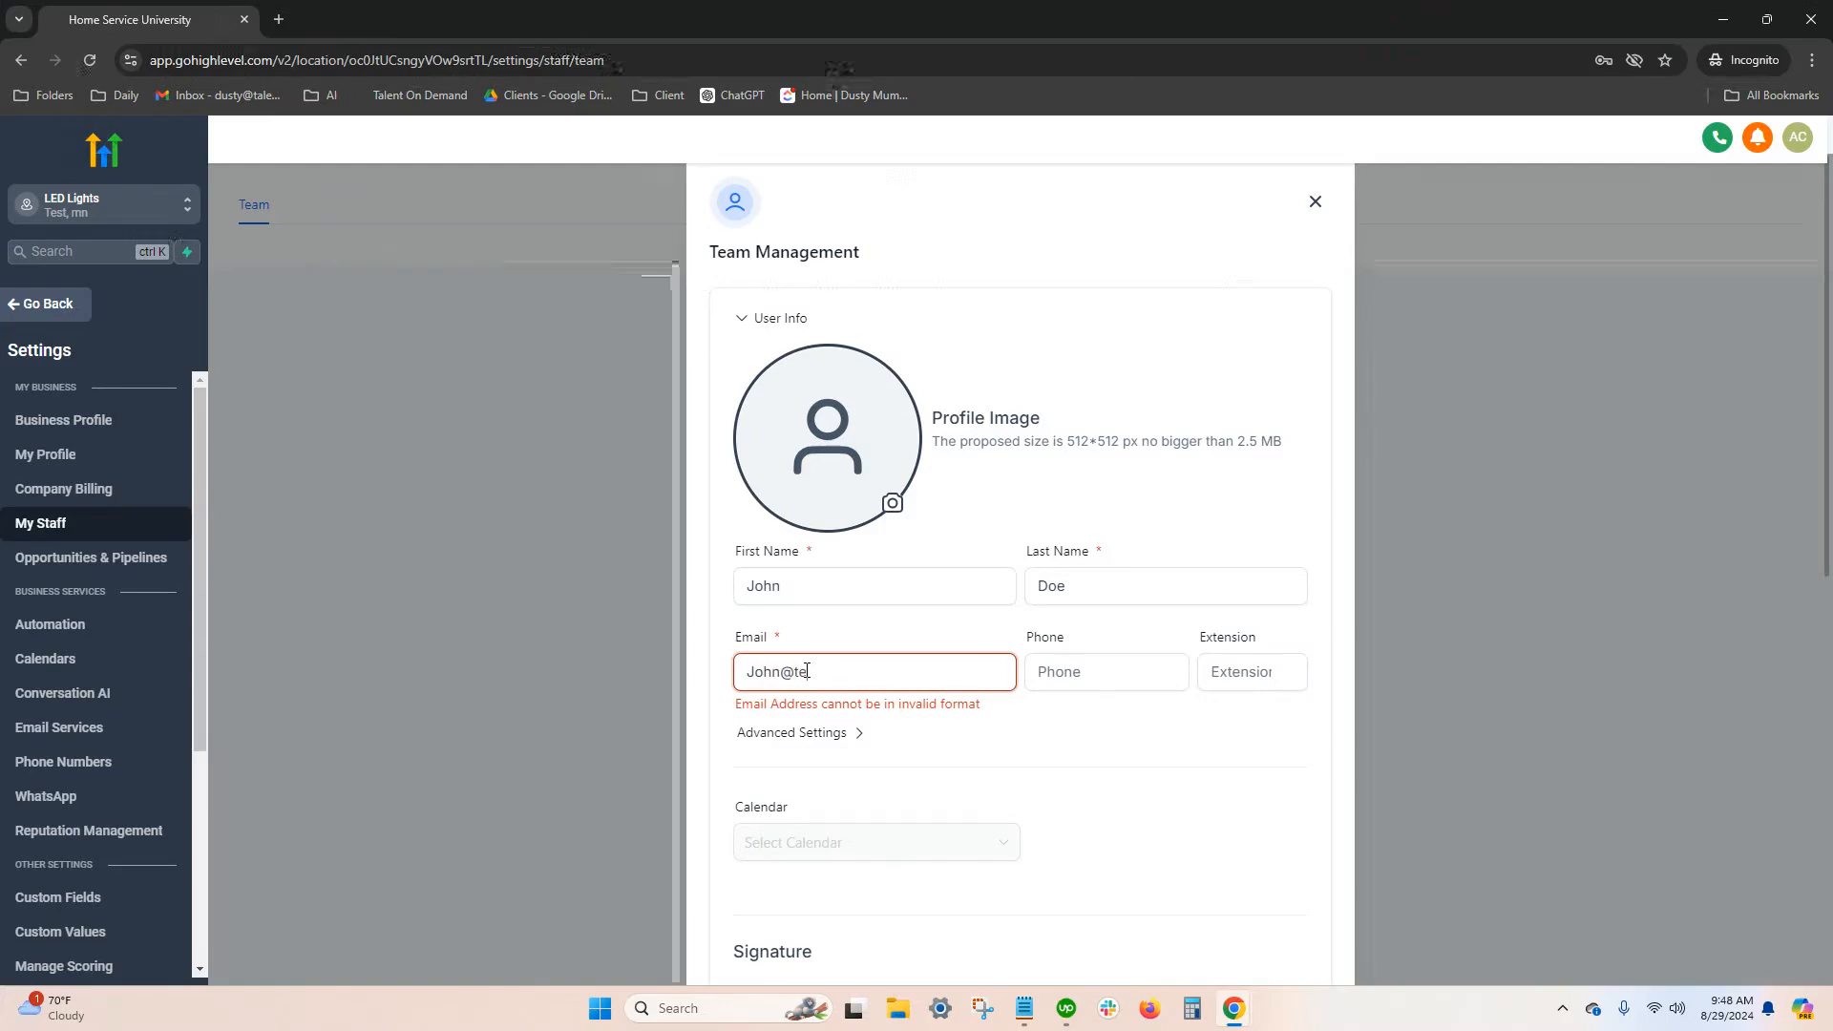
pyautogui.write('st.com')
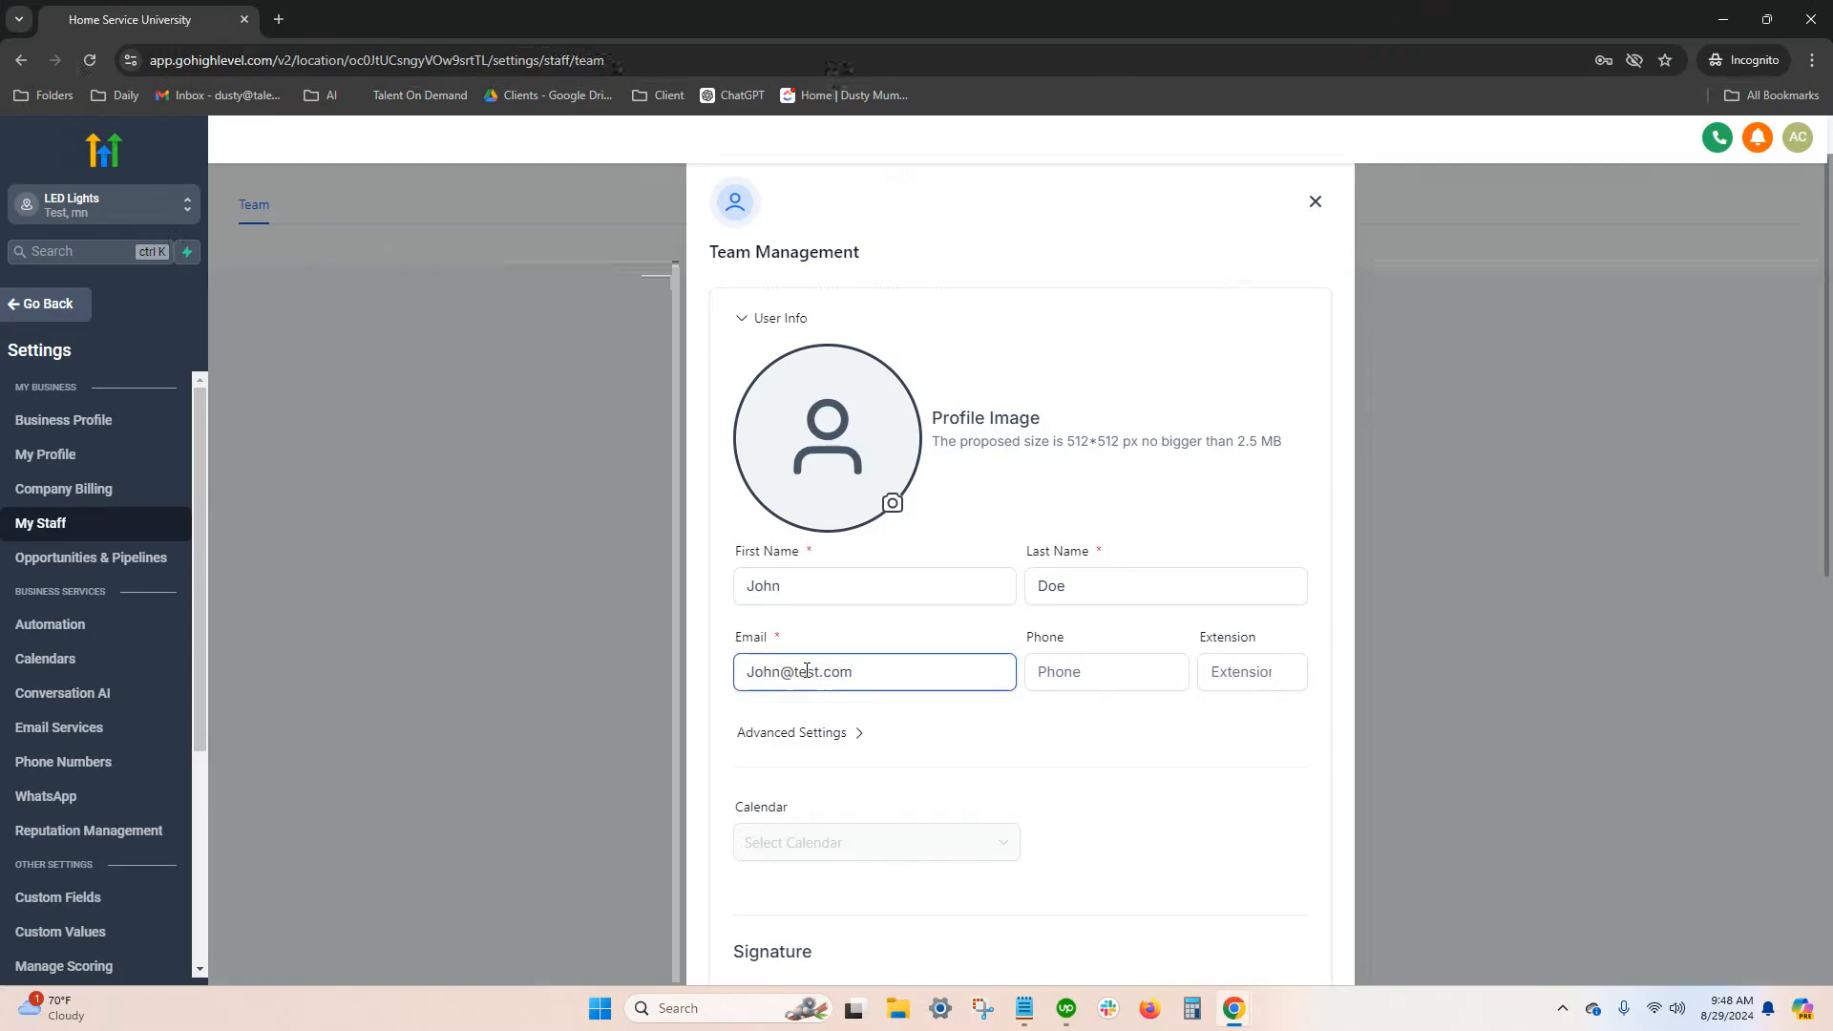
# View the password field in the new team member's advanced settings, and collapse the section without entering anything
pyautogui.scroll(-4, 1211, 787)
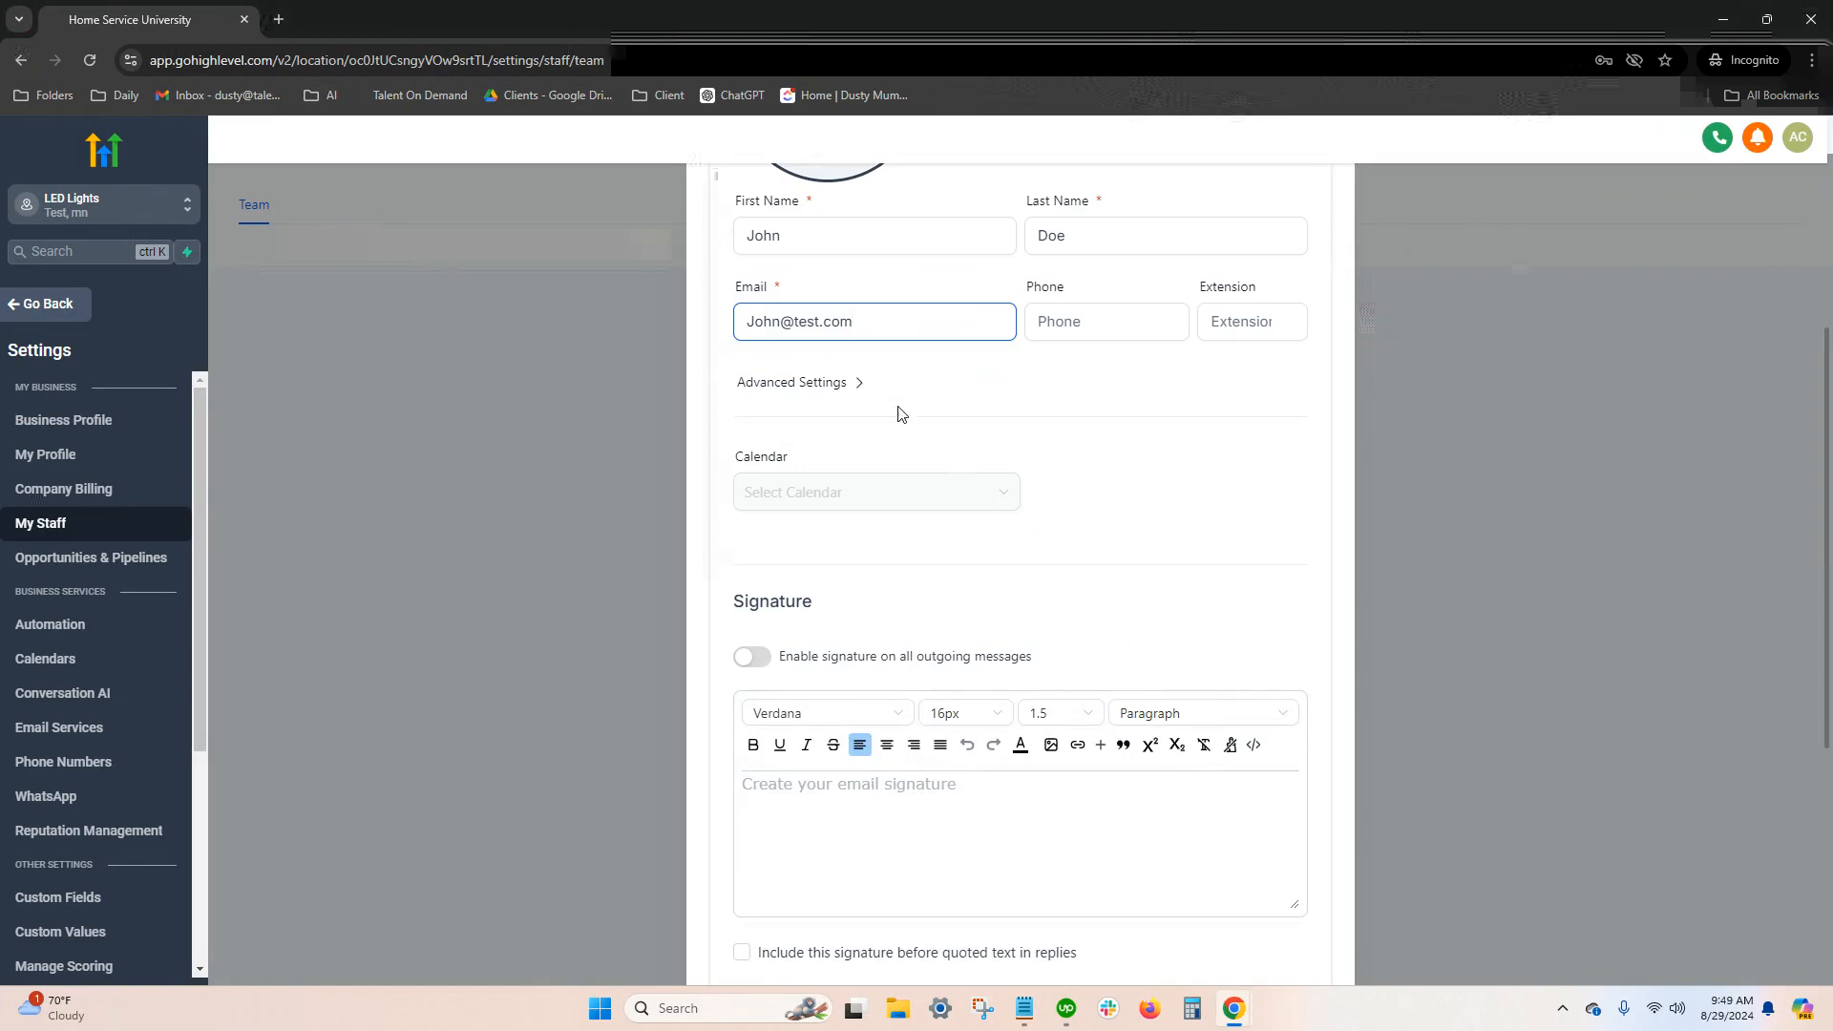
pyautogui.click(853, 391)
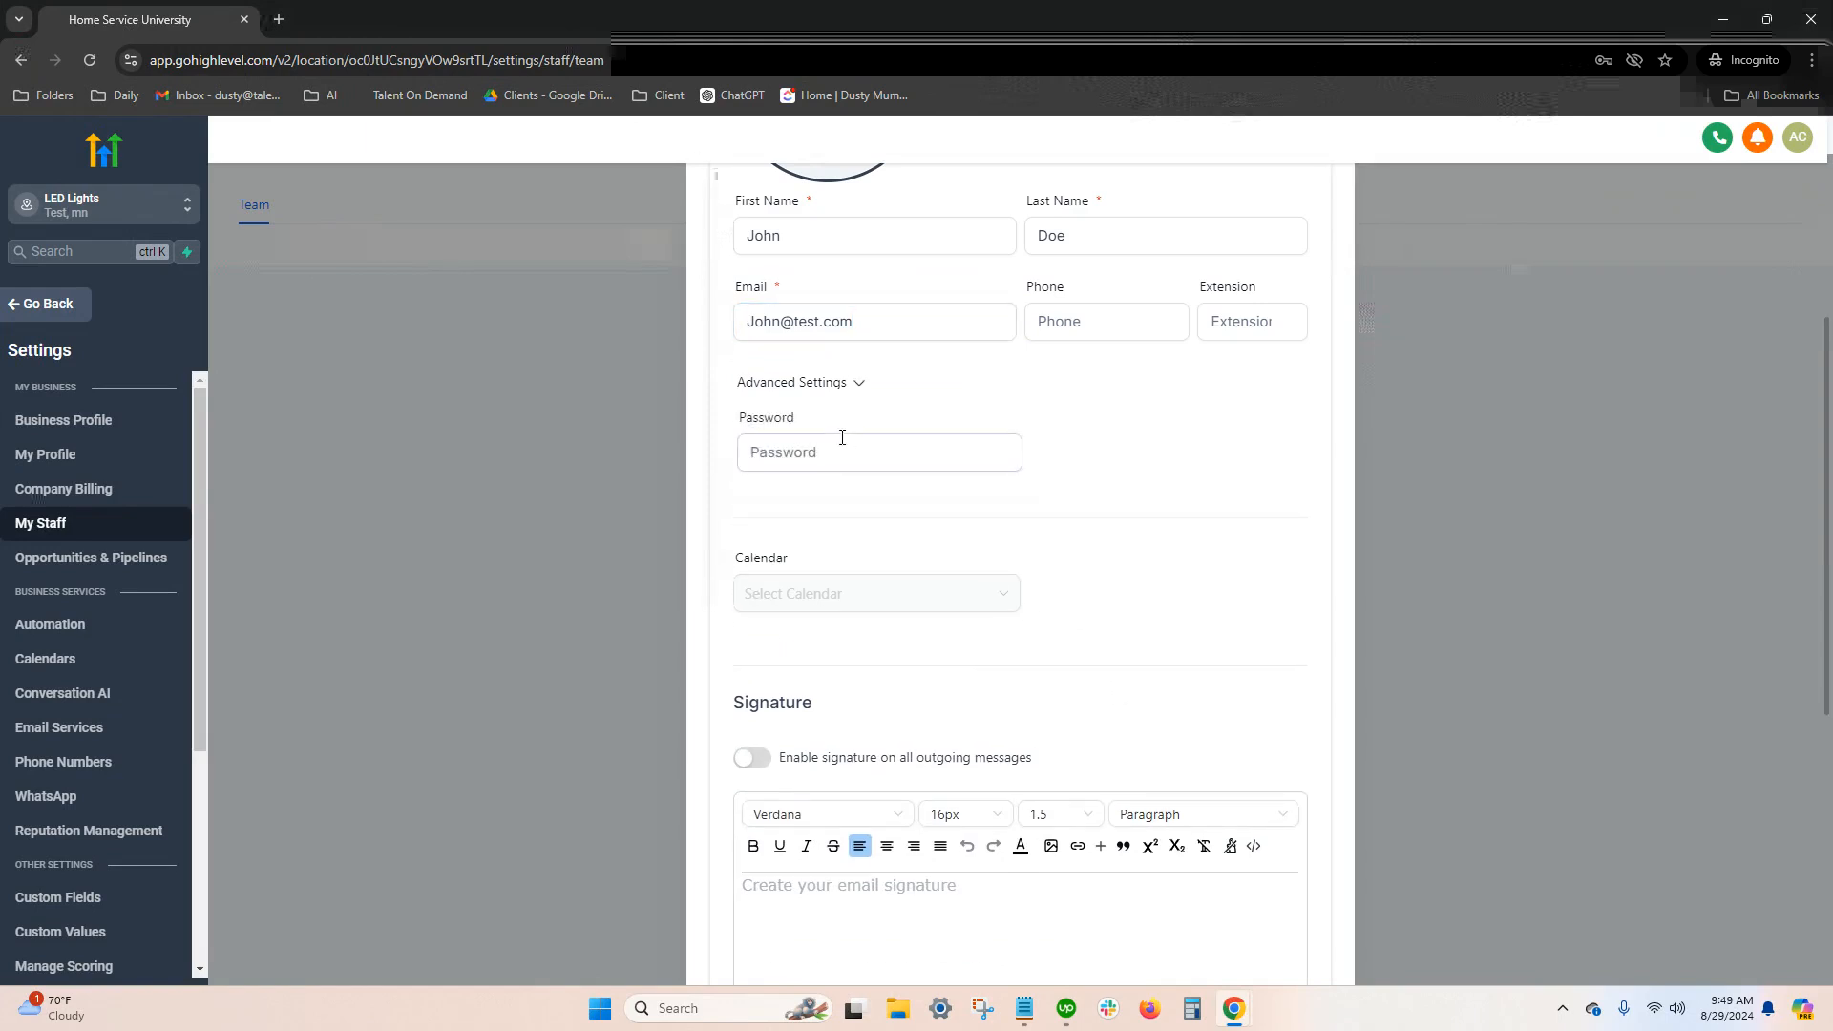
pyautogui.click(856, 383)
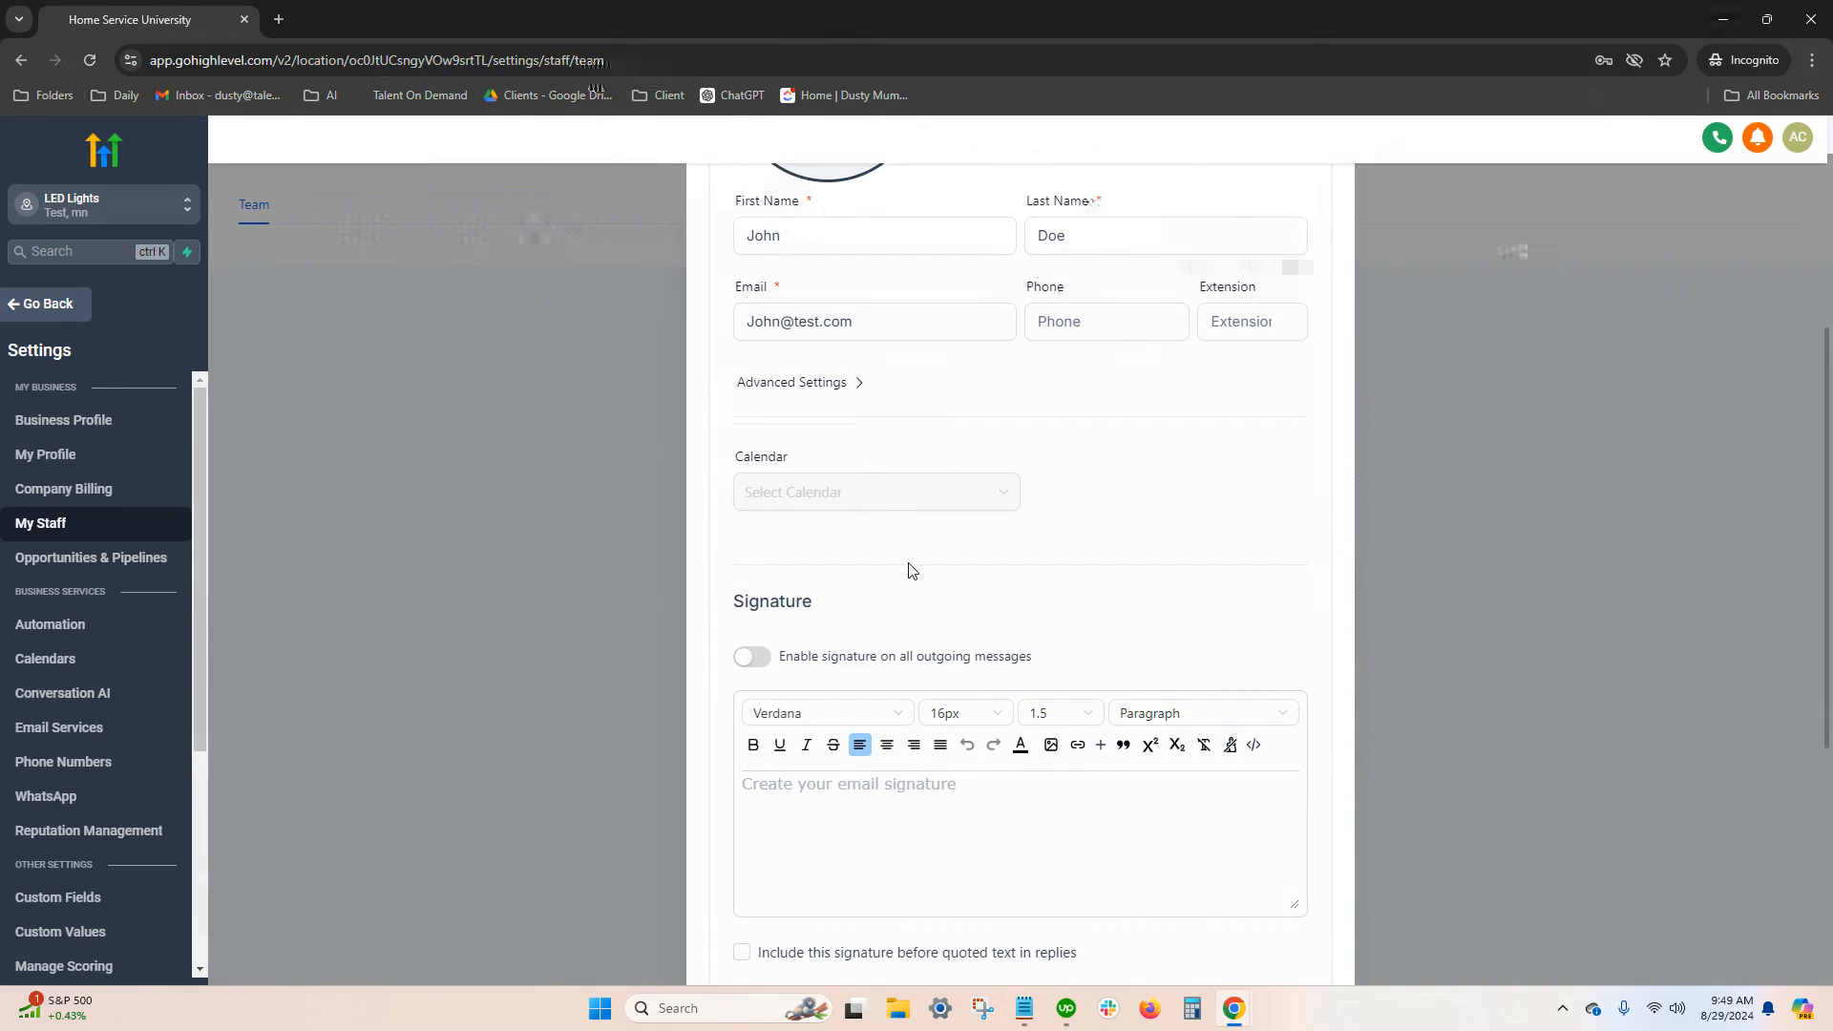
# Turn off the Facebook Ads Reporting, Attribution Reporting and Websites permissions for the new team member
pyautogui.scroll(-4, 908, 570)
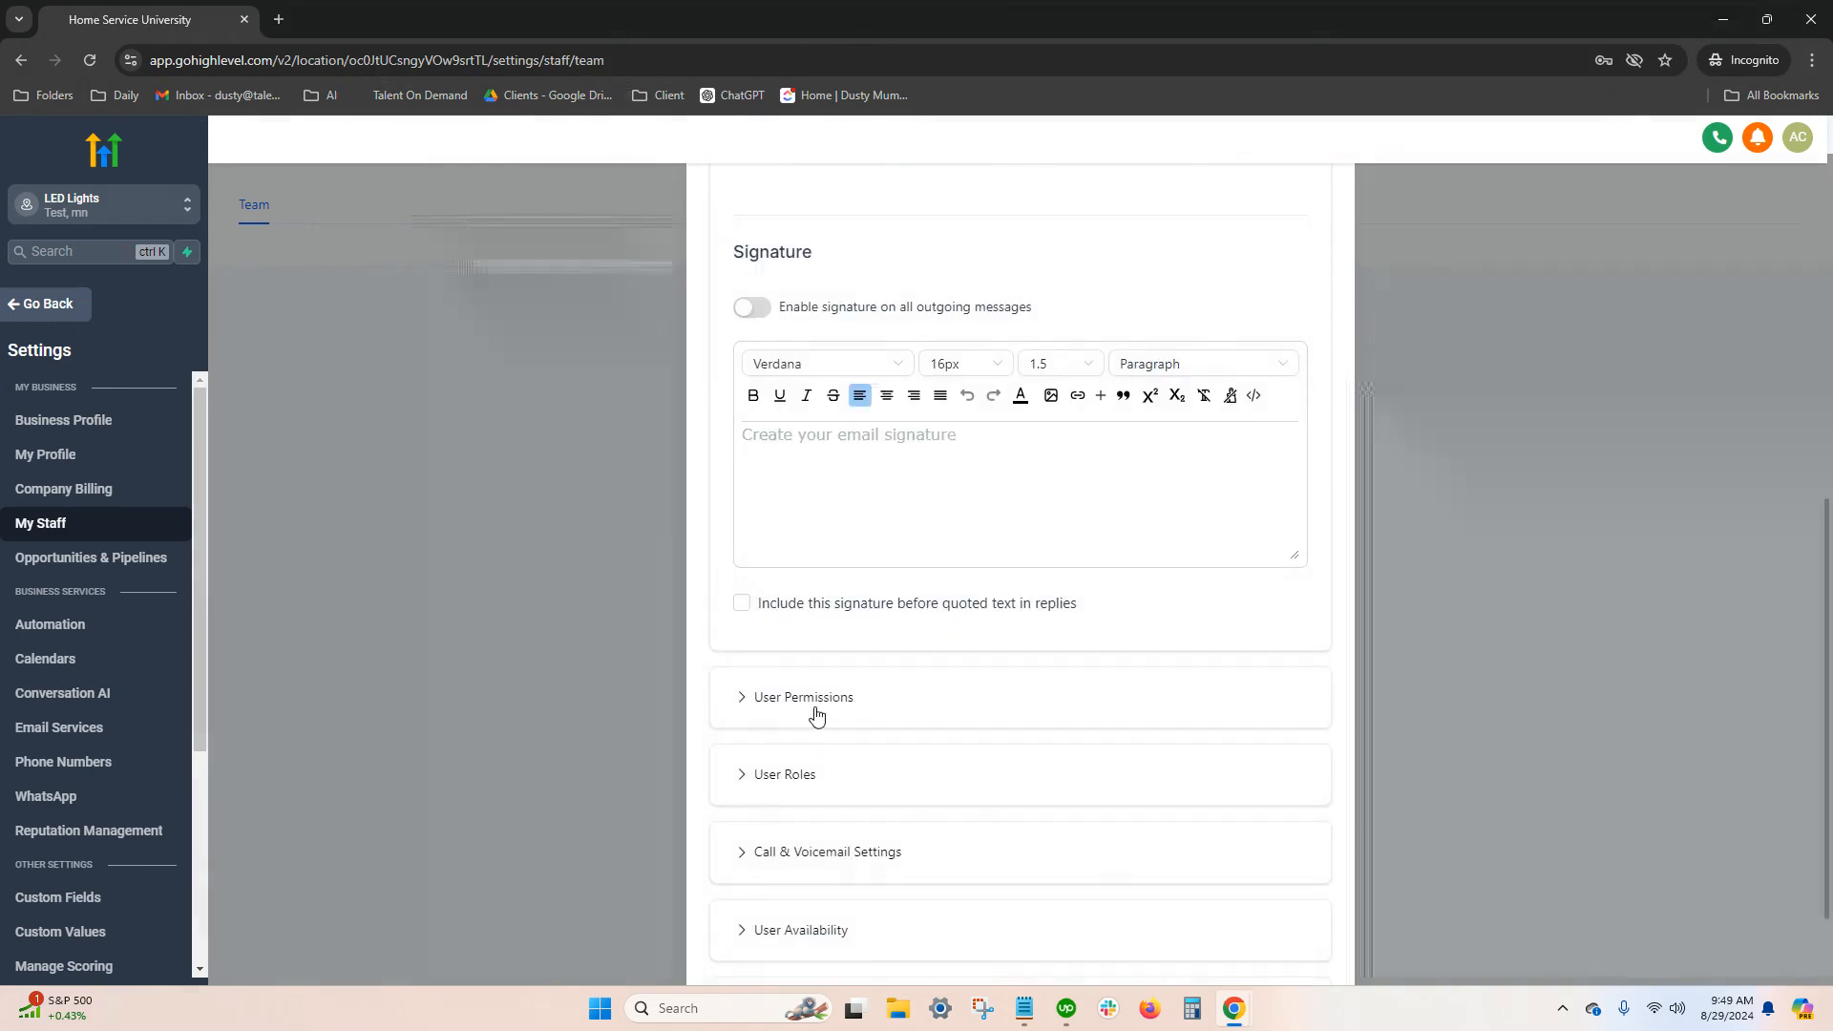
pyautogui.click(816, 706)
pyautogui.scroll(-8, 950, 704)
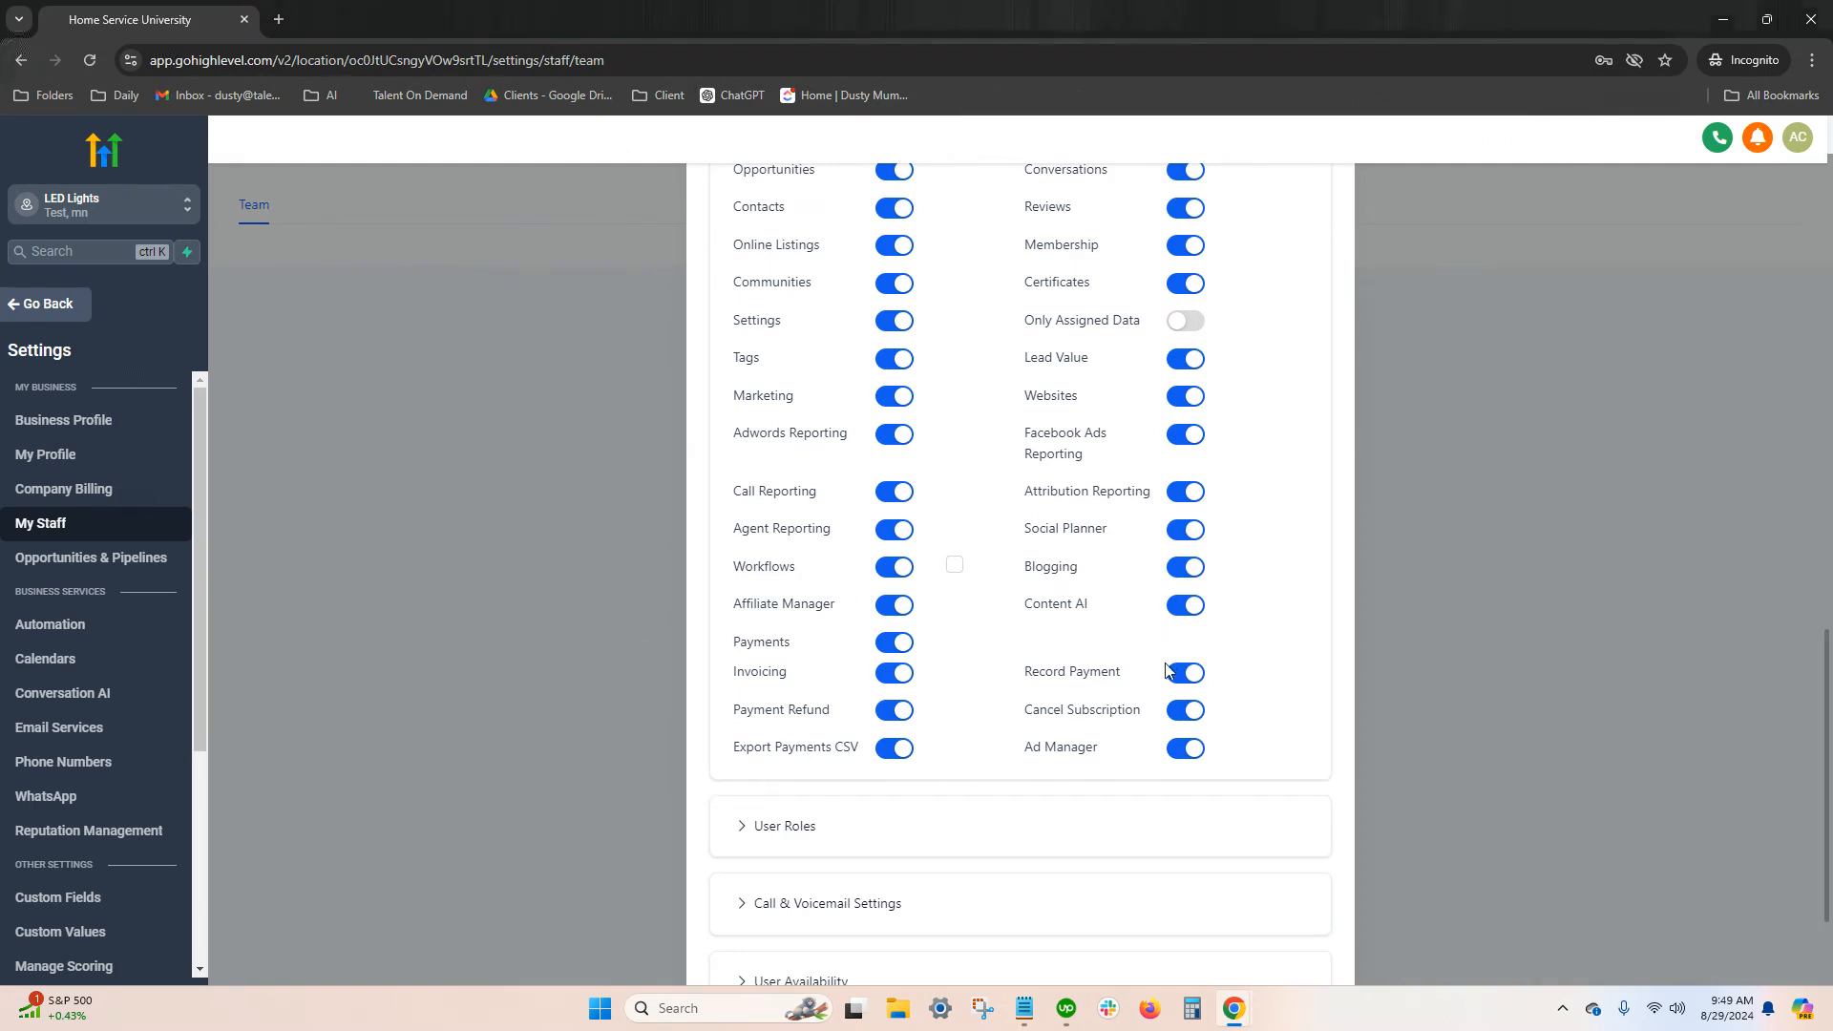
pyautogui.click(1184, 434)
pyautogui.click(1184, 492)
pyautogui.click(1181, 406)
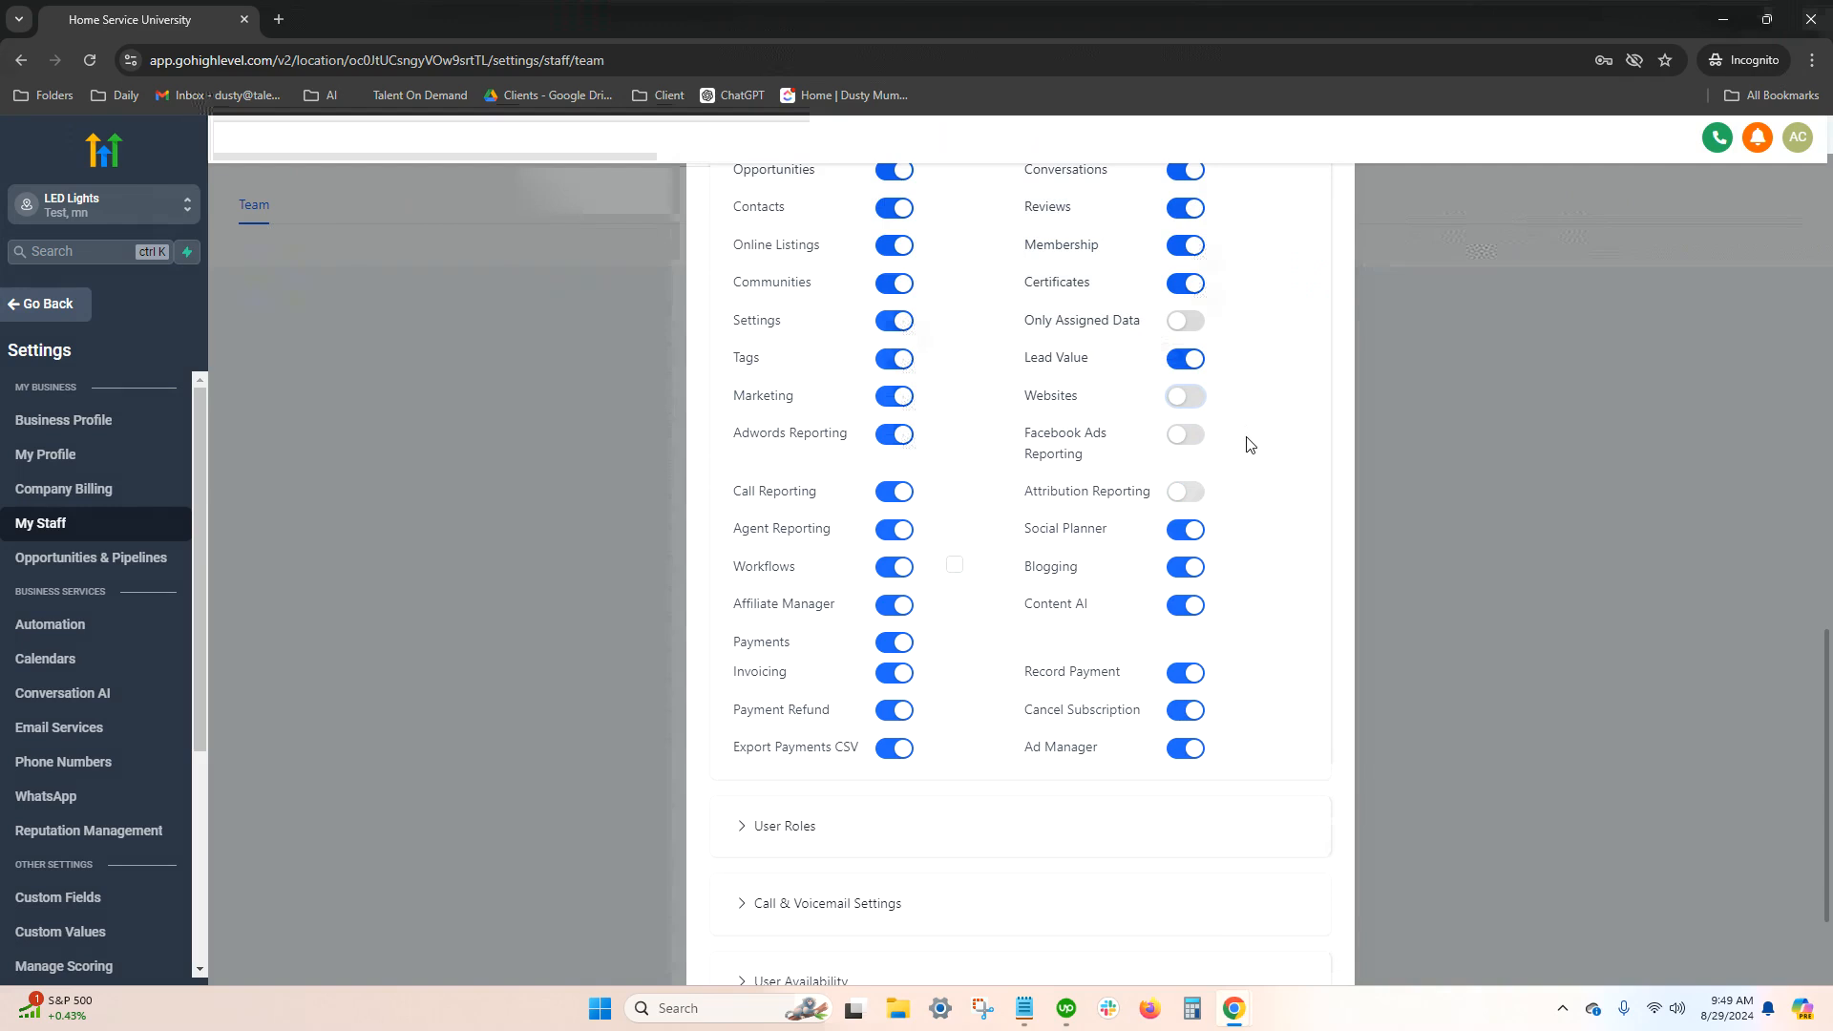
# Turn off the Social Planner, Blogging, Content AI, Record Payment, Cancel Subscription and Ad Manager permissions for the new team member
pyautogui.scroll(3, 1255, 452)
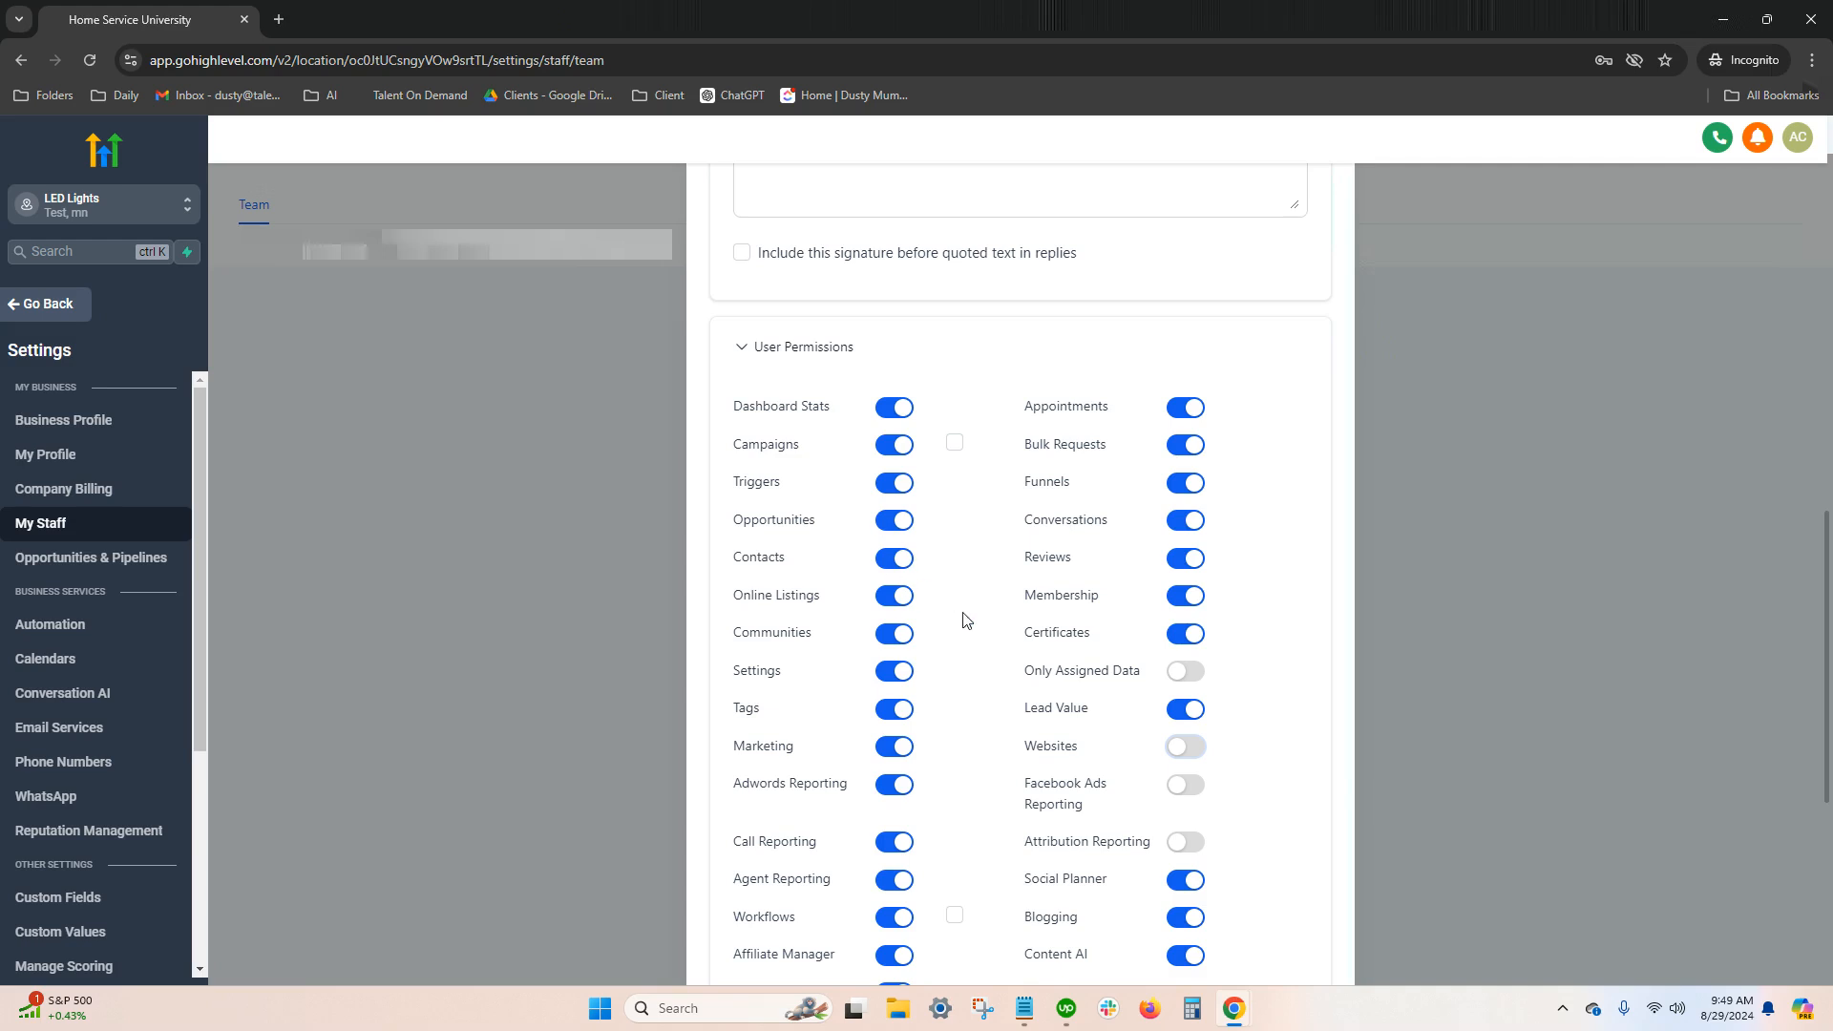
pyautogui.scroll(-3, 968, 626)
pyautogui.click(1186, 530)
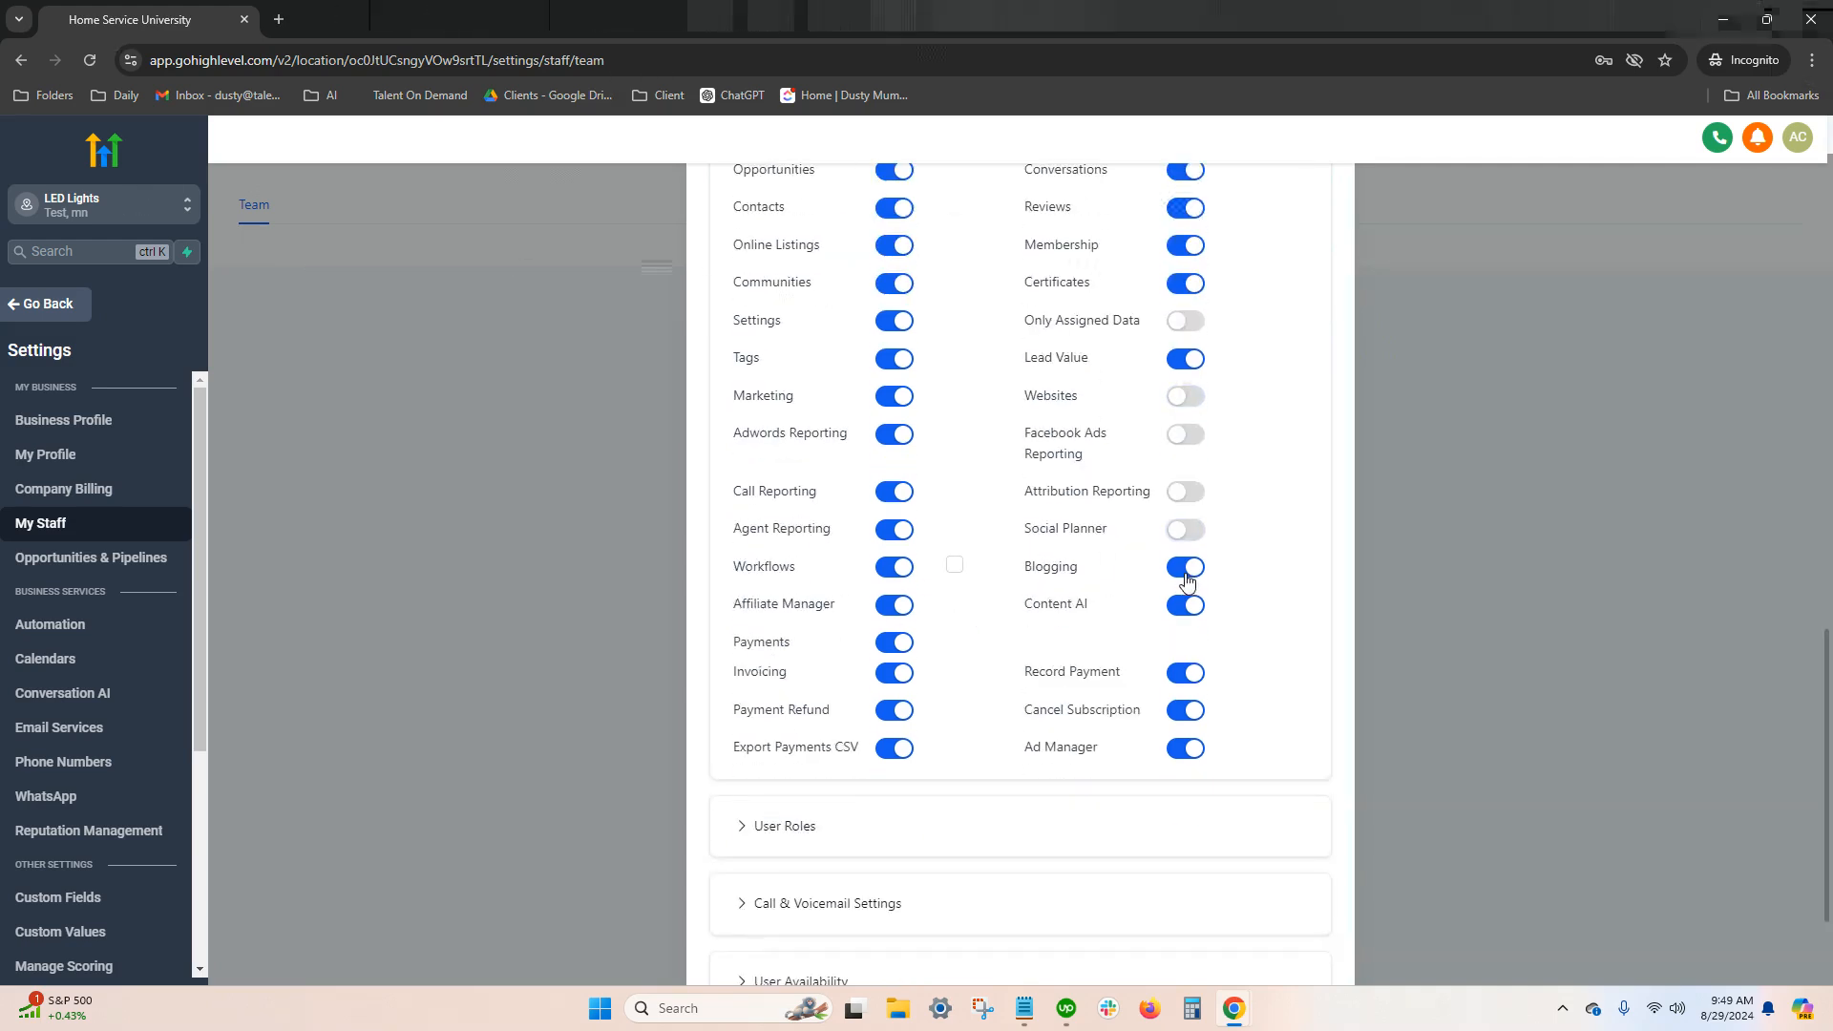
pyautogui.click(1185, 567)
pyautogui.click(1186, 605)
pyautogui.click(1186, 673)
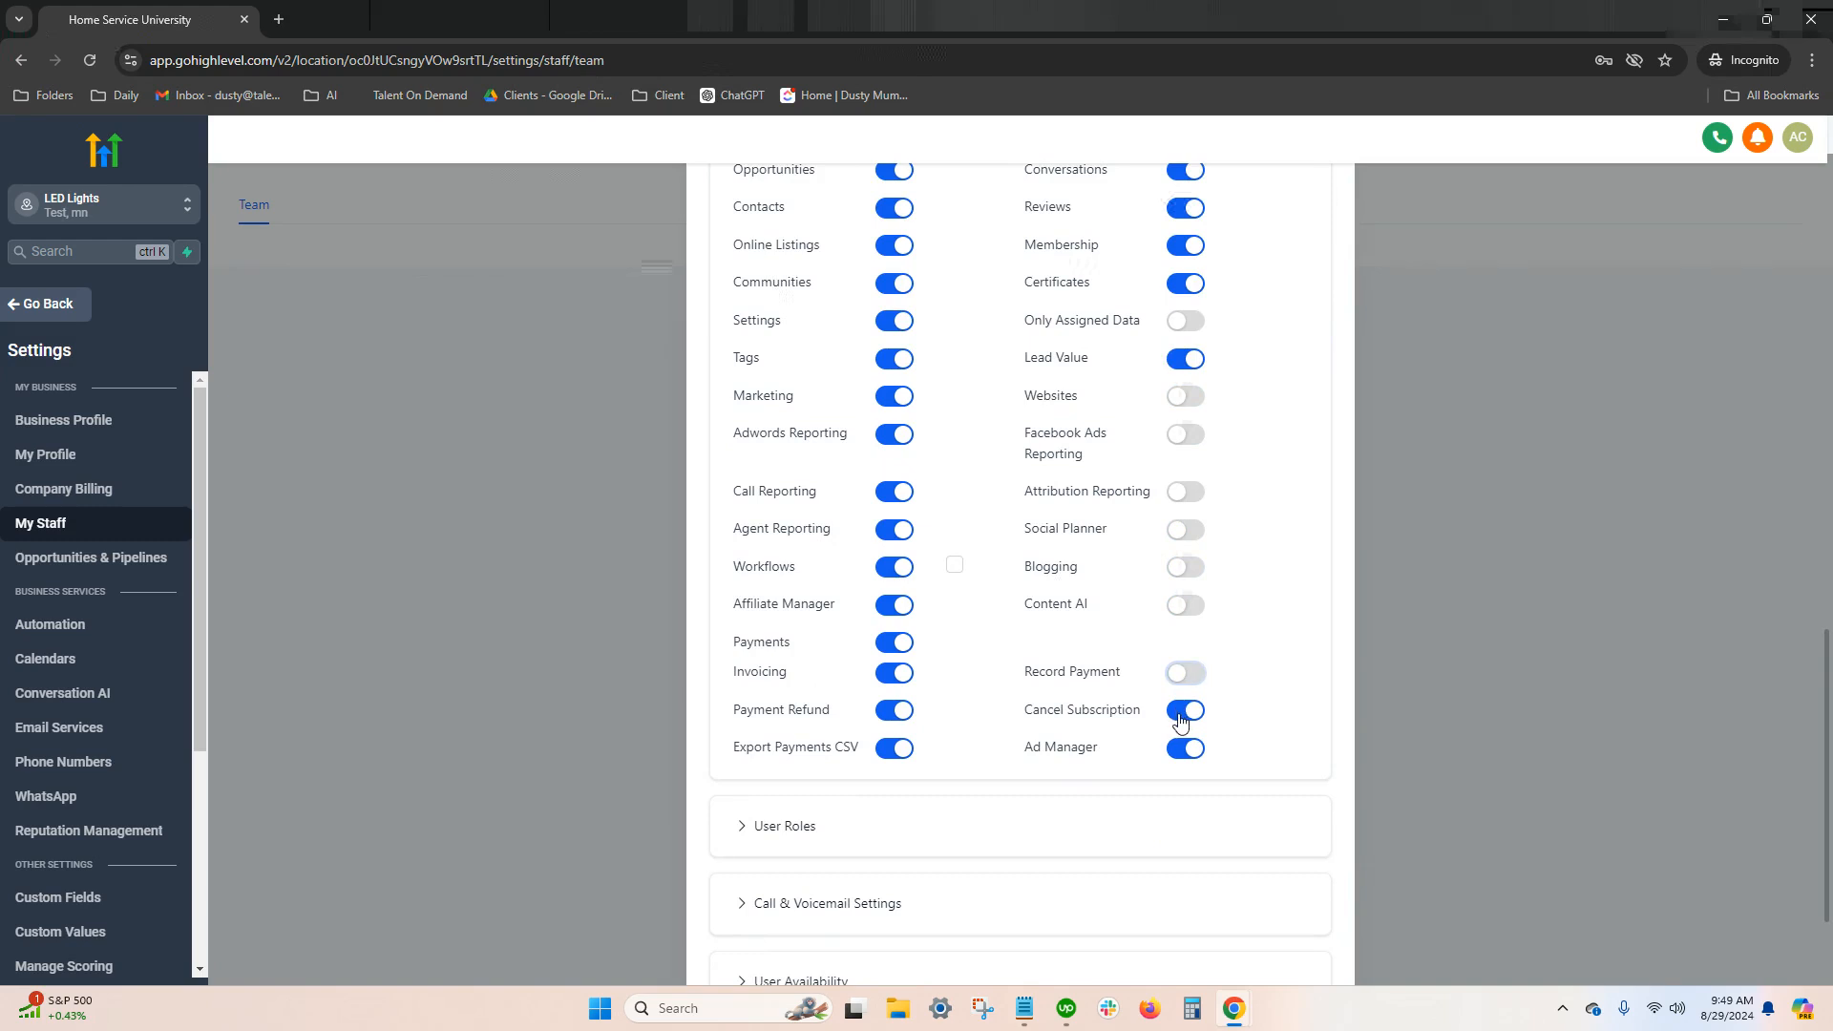
pyautogui.click(1185, 710)
pyautogui.click(1182, 749)
# Set the new team member's role to User
pyautogui.scroll(-2, 859, 687)
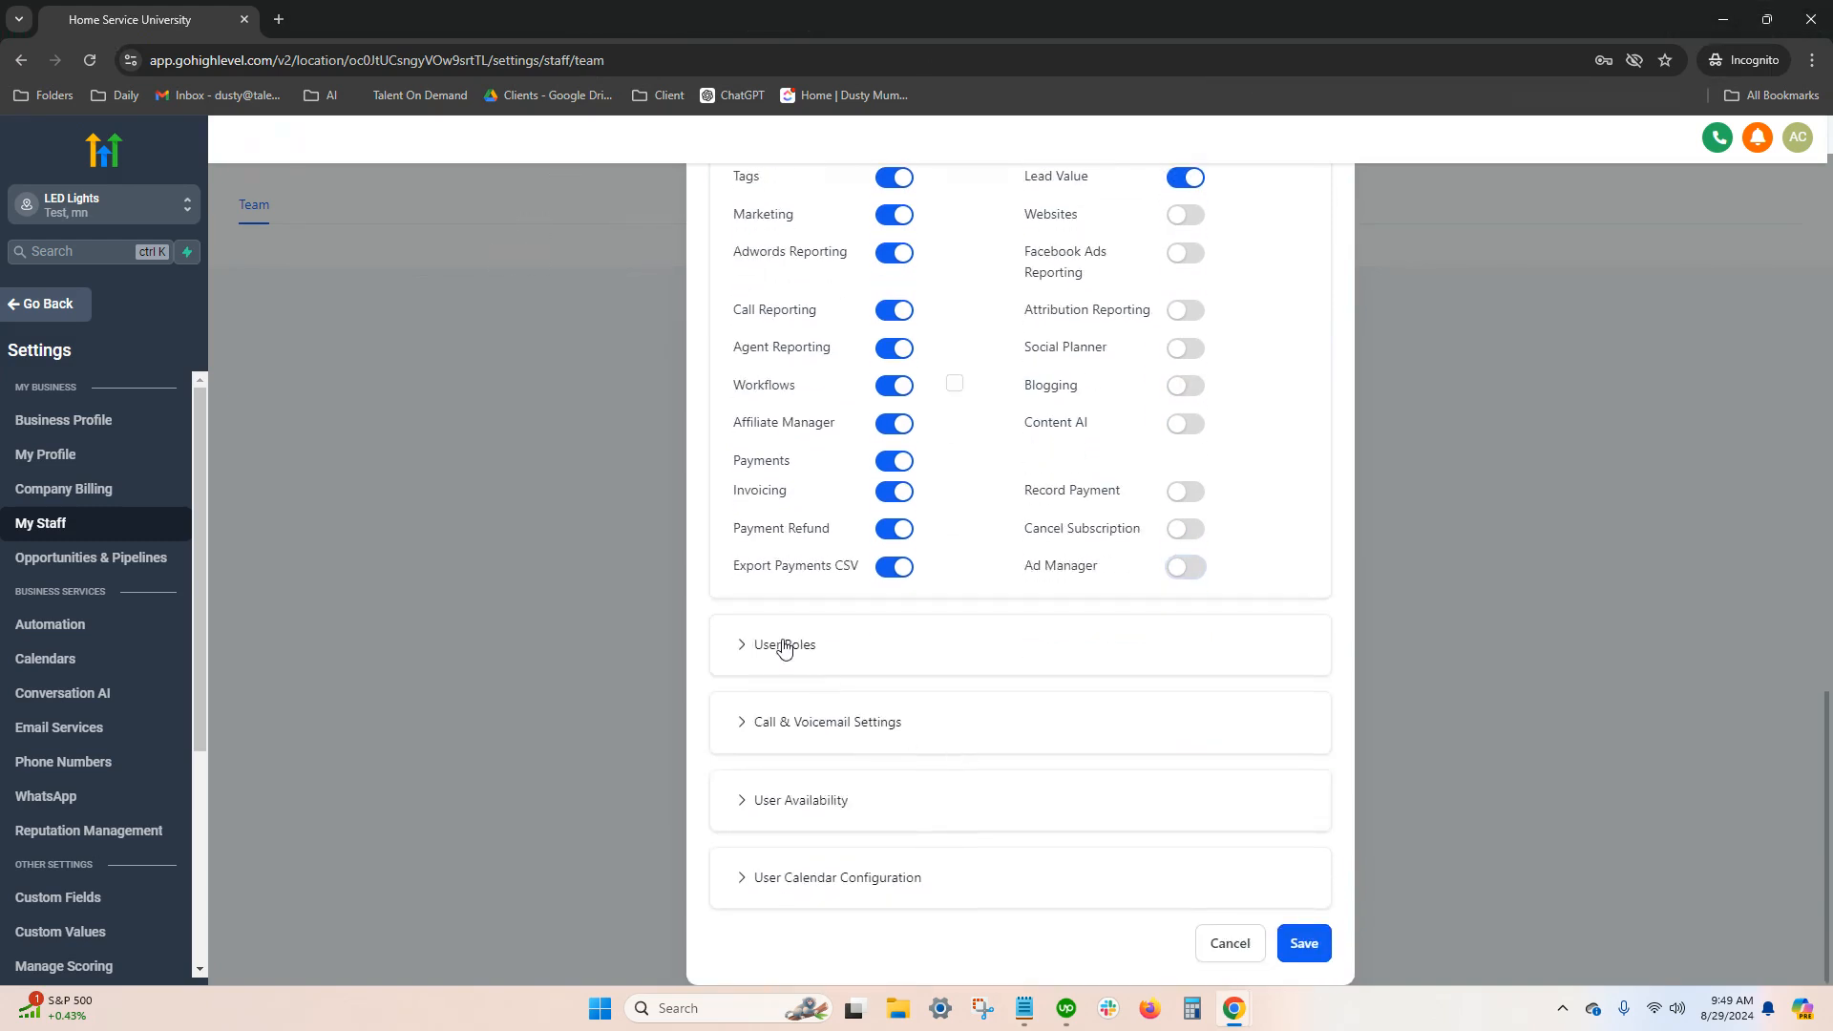
pyautogui.click(781, 644)
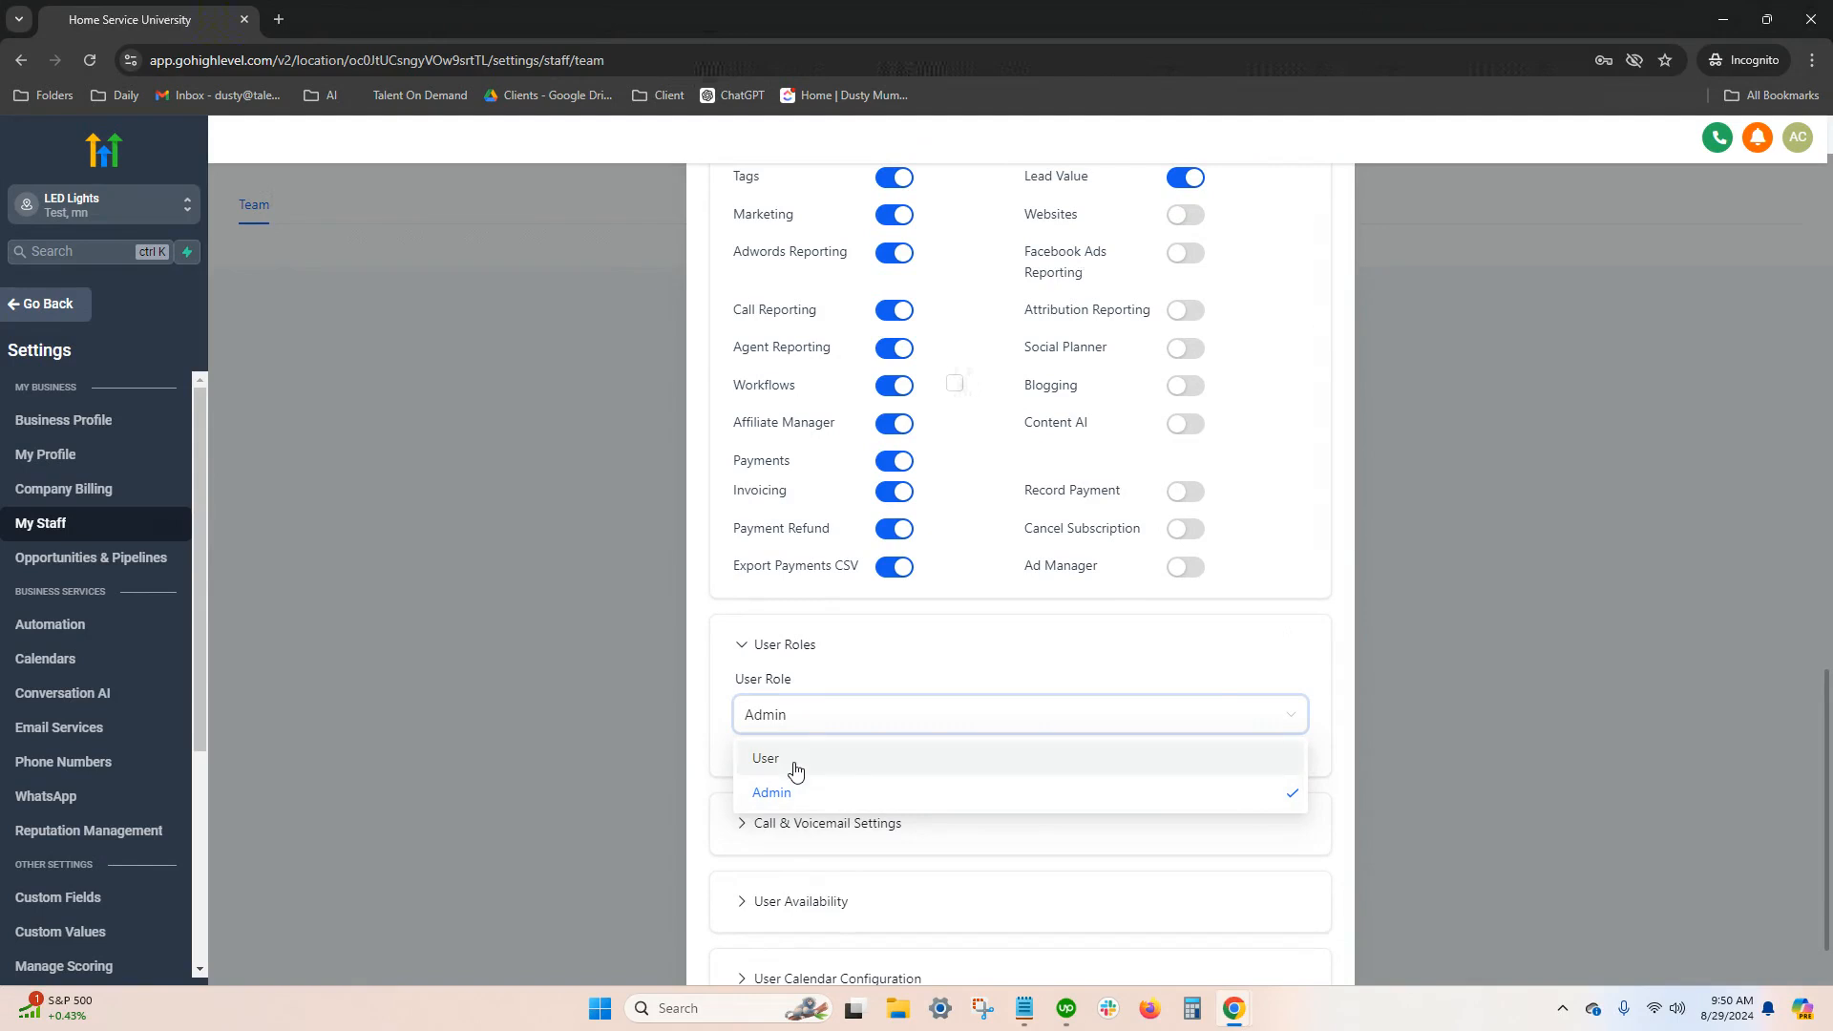
pyautogui.click(793, 764)
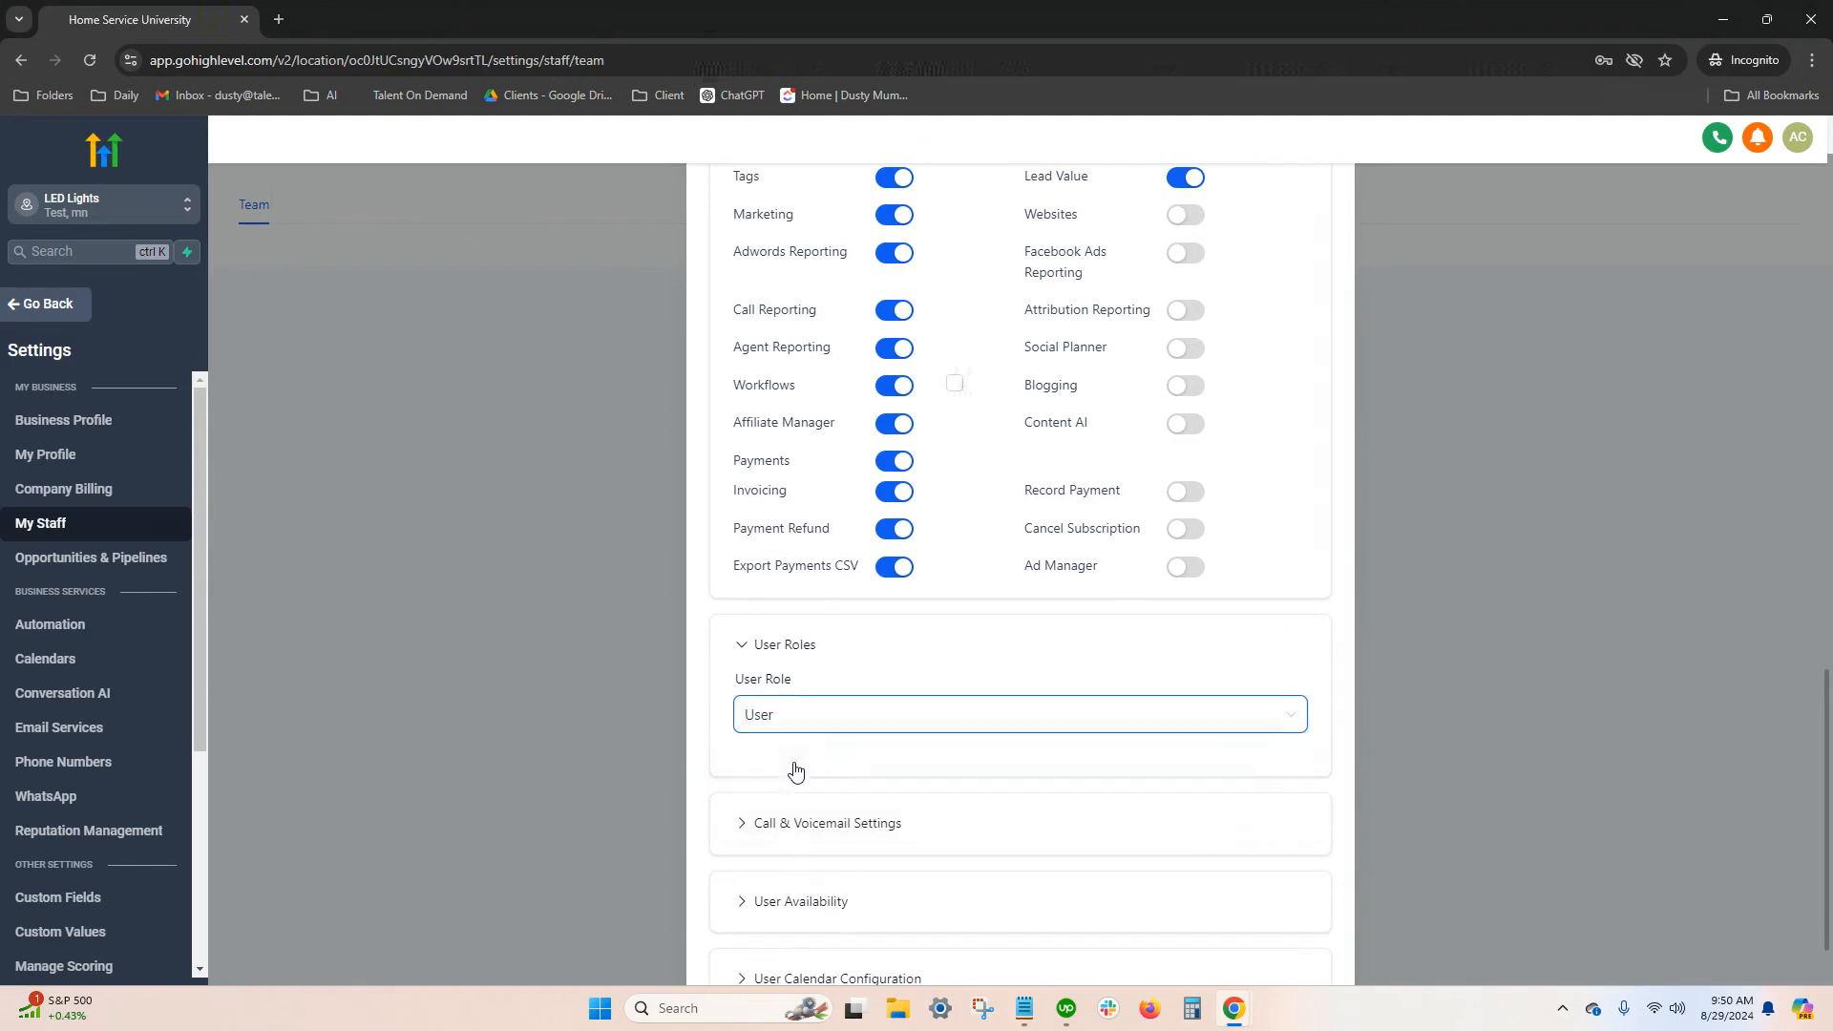
# Review the new team member's call and voicemail settings and calendar configuration, and save the team member
pyautogui.click(826, 821)
pyautogui.scroll(-8, 970, 372)
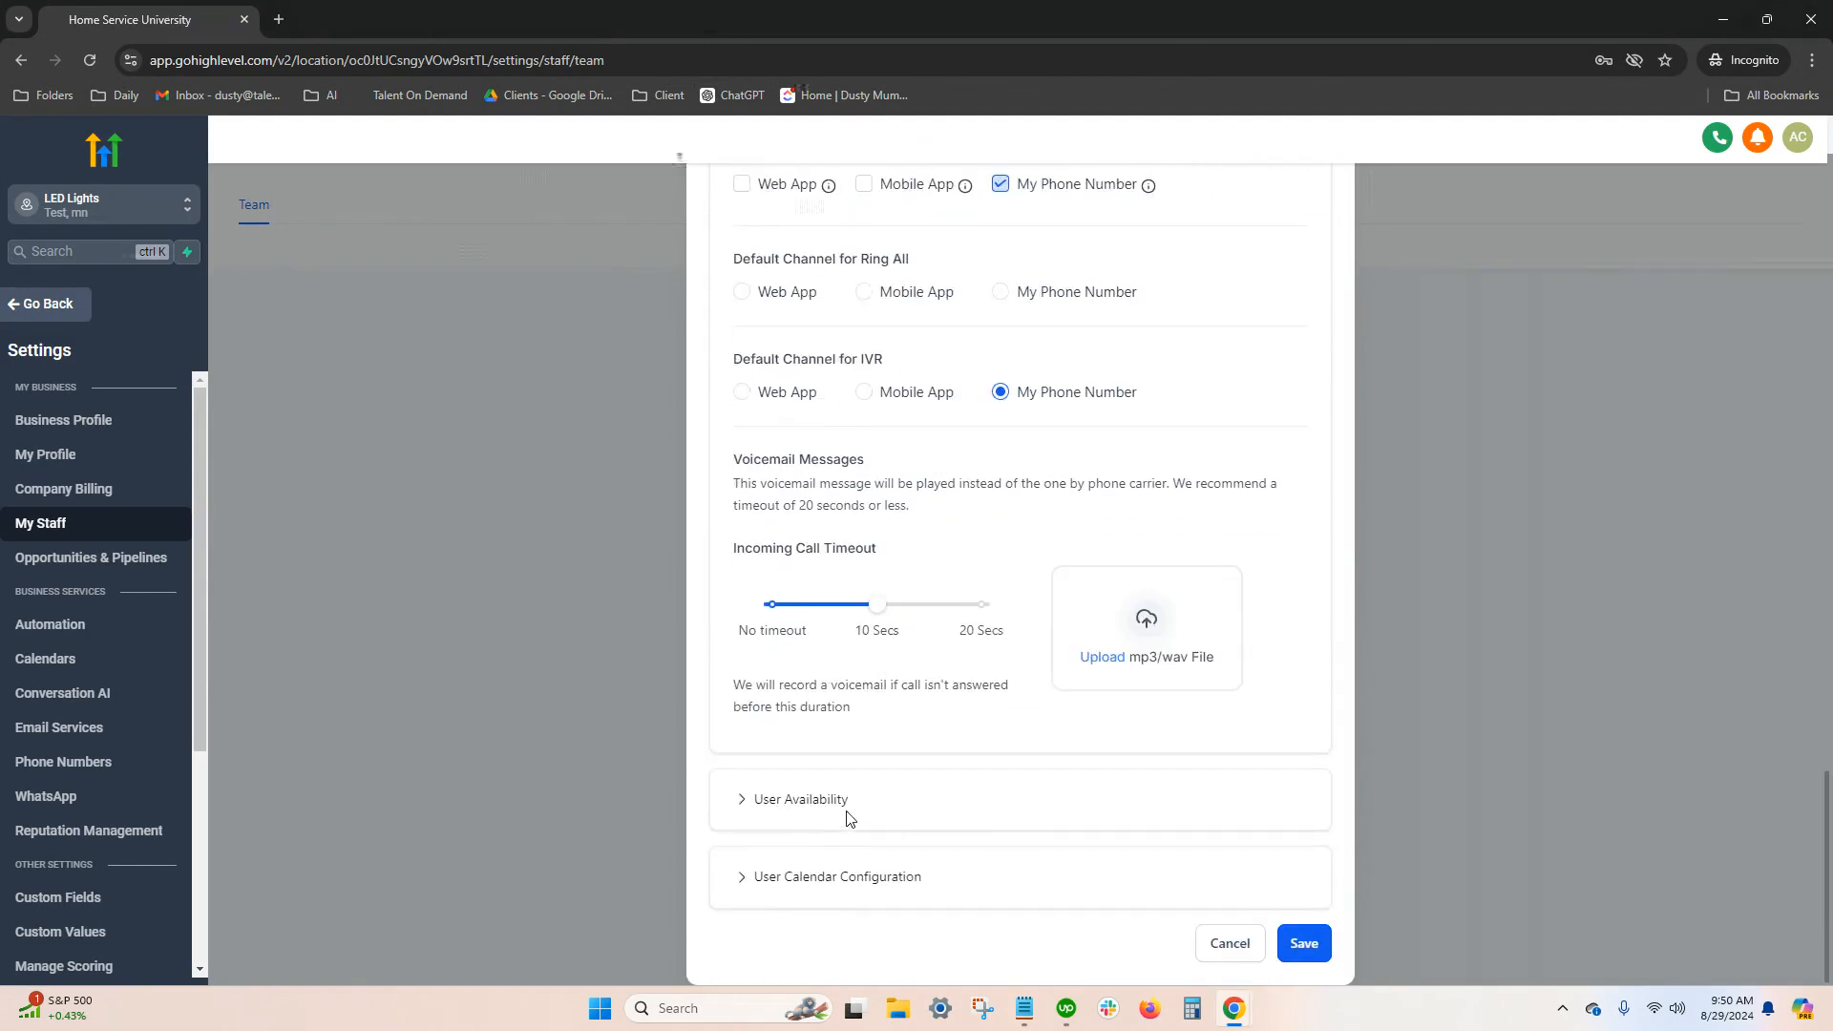
pyautogui.click(866, 884)
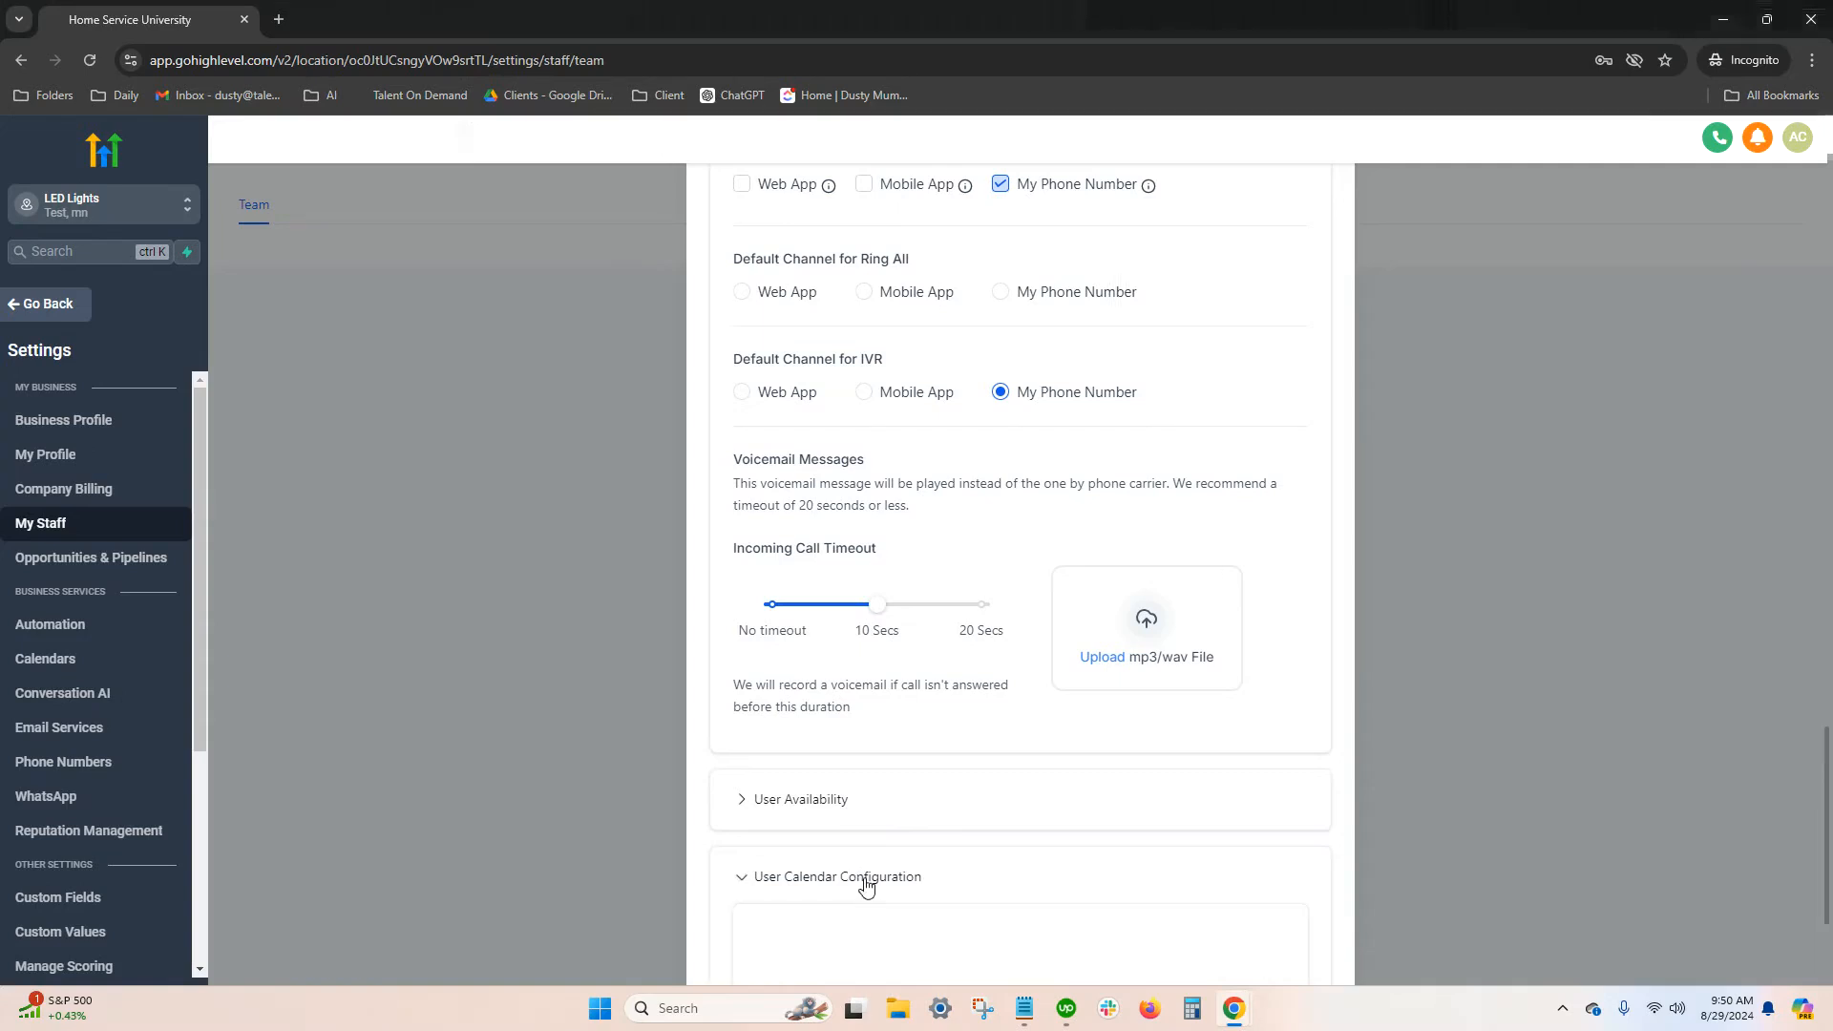
pyautogui.click(867, 884)
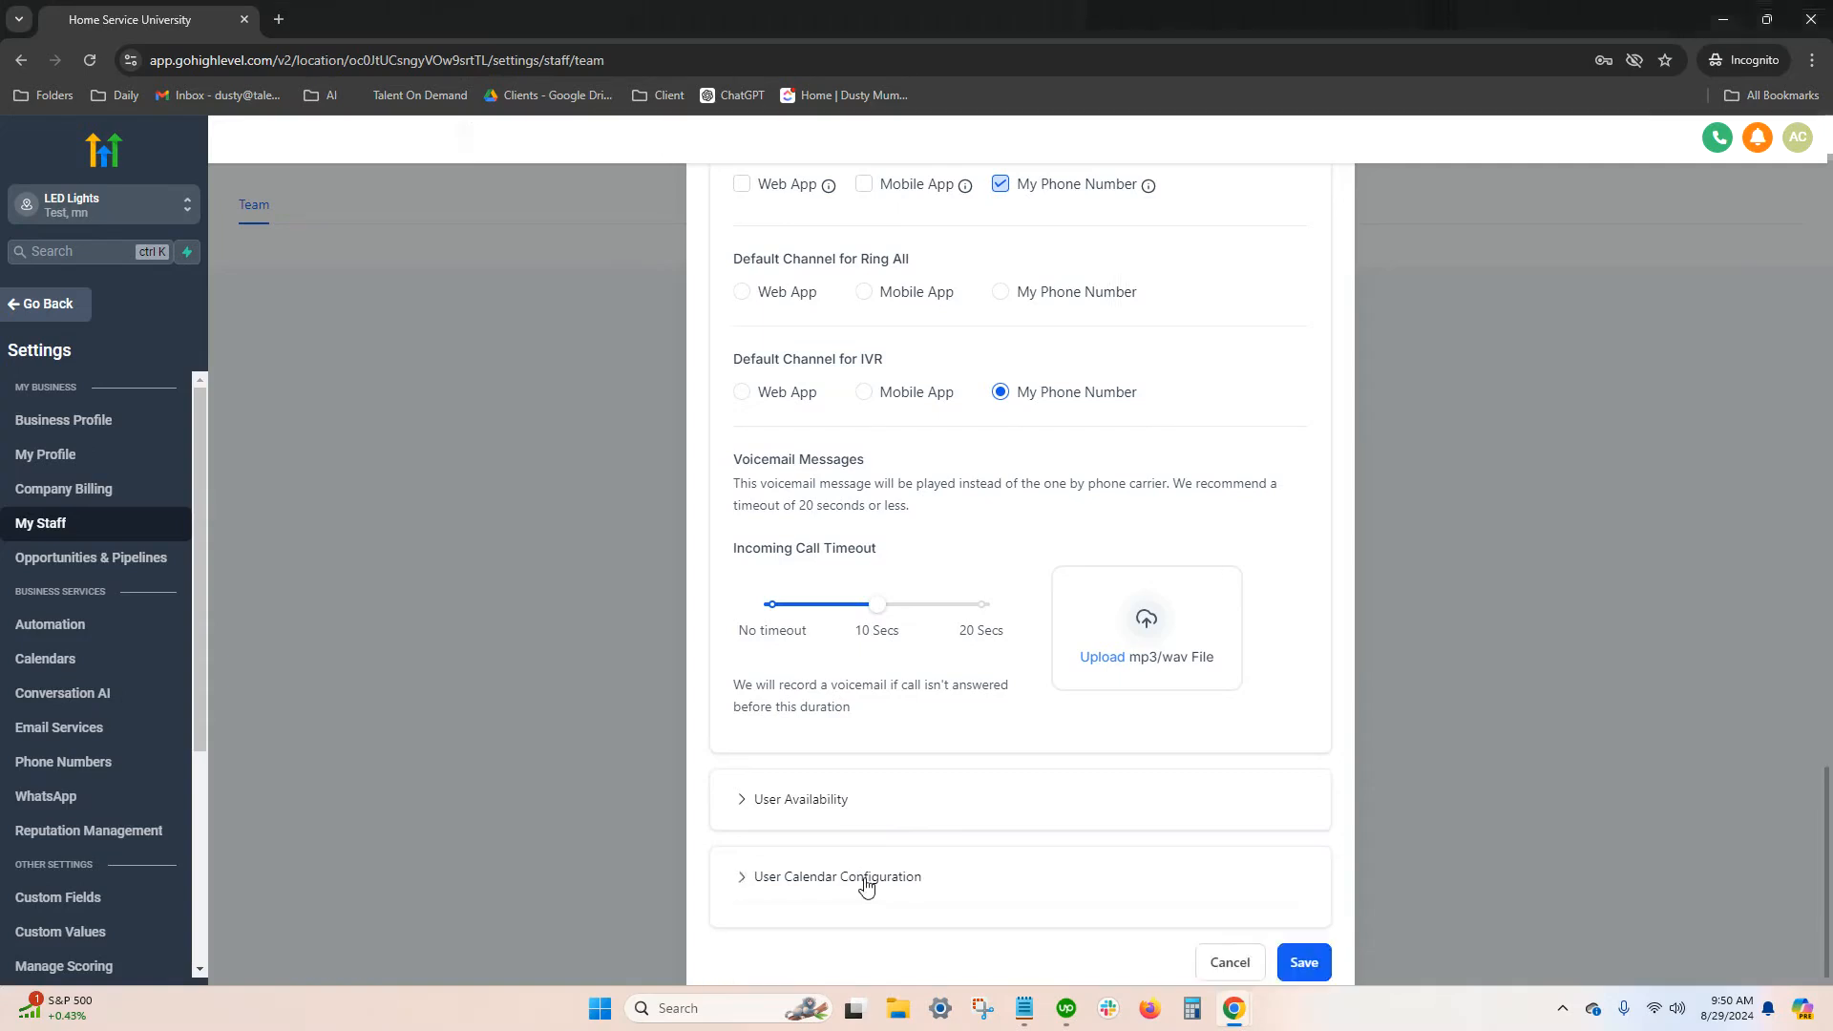
pyautogui.click(1306, 946)
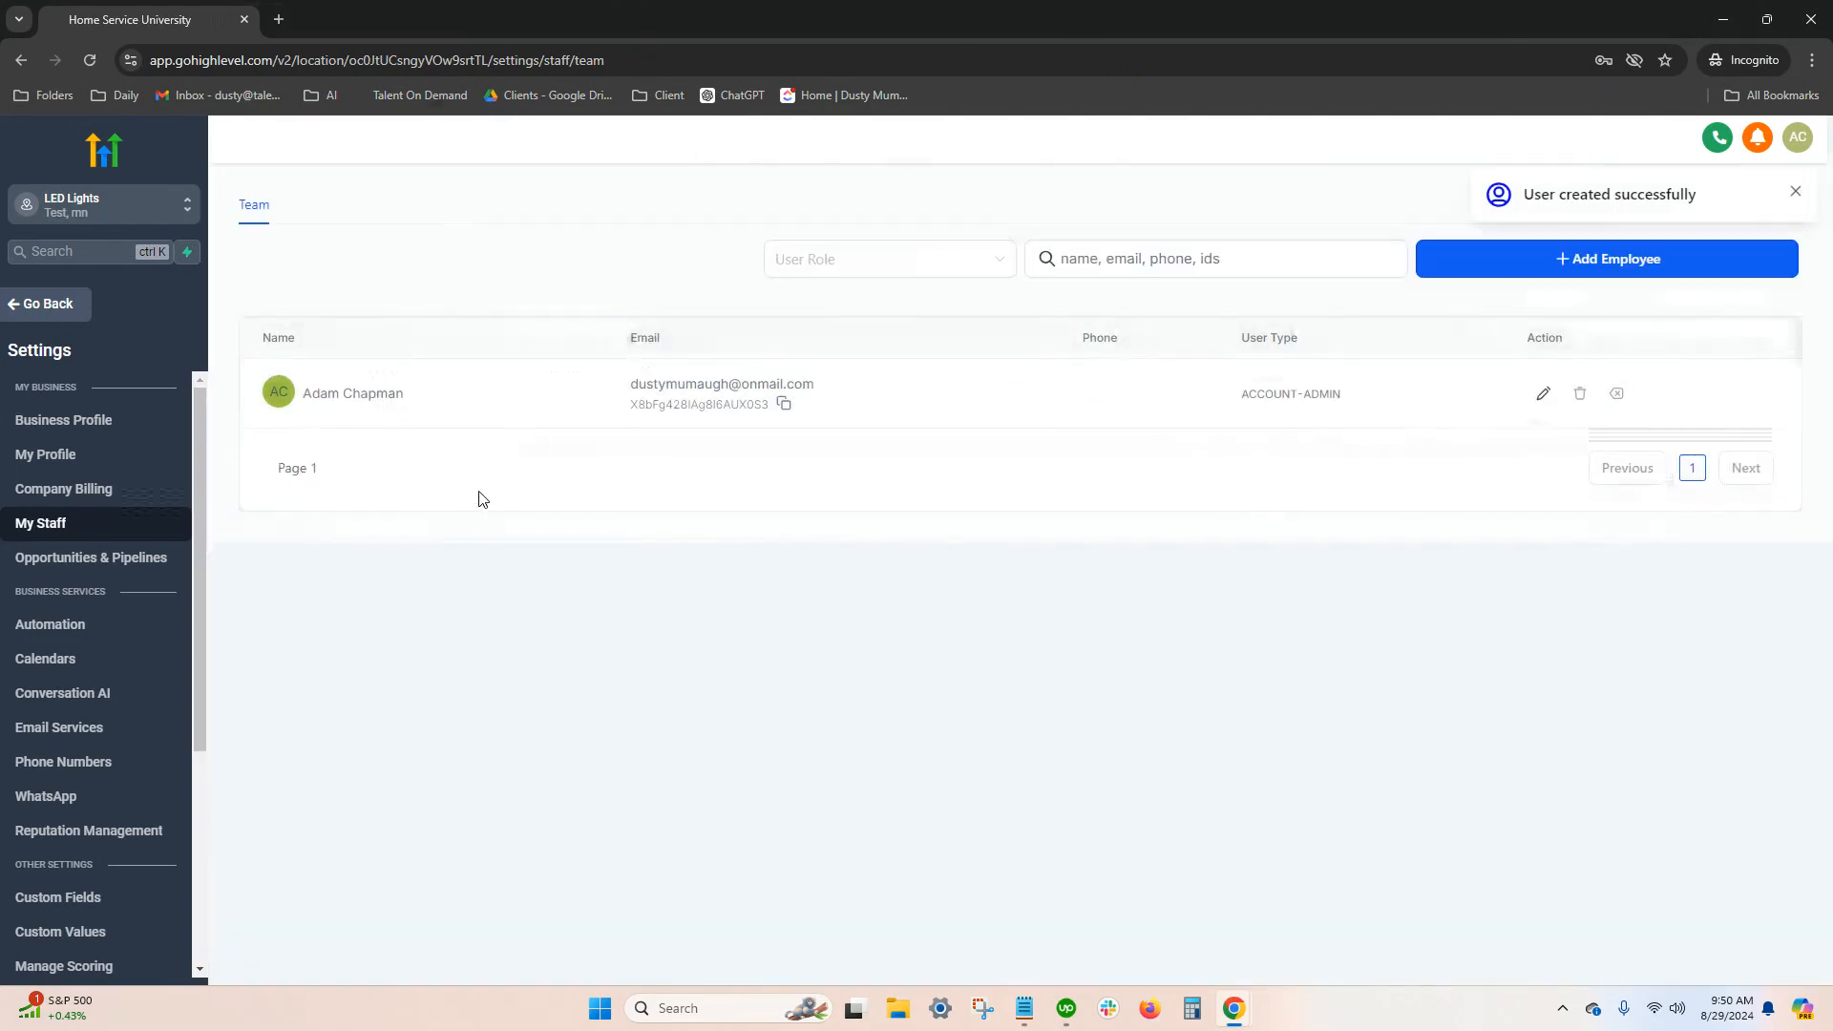
# Leave the staff settings and open the sub-account's Domains settings
pyautogui.click(36, 303)
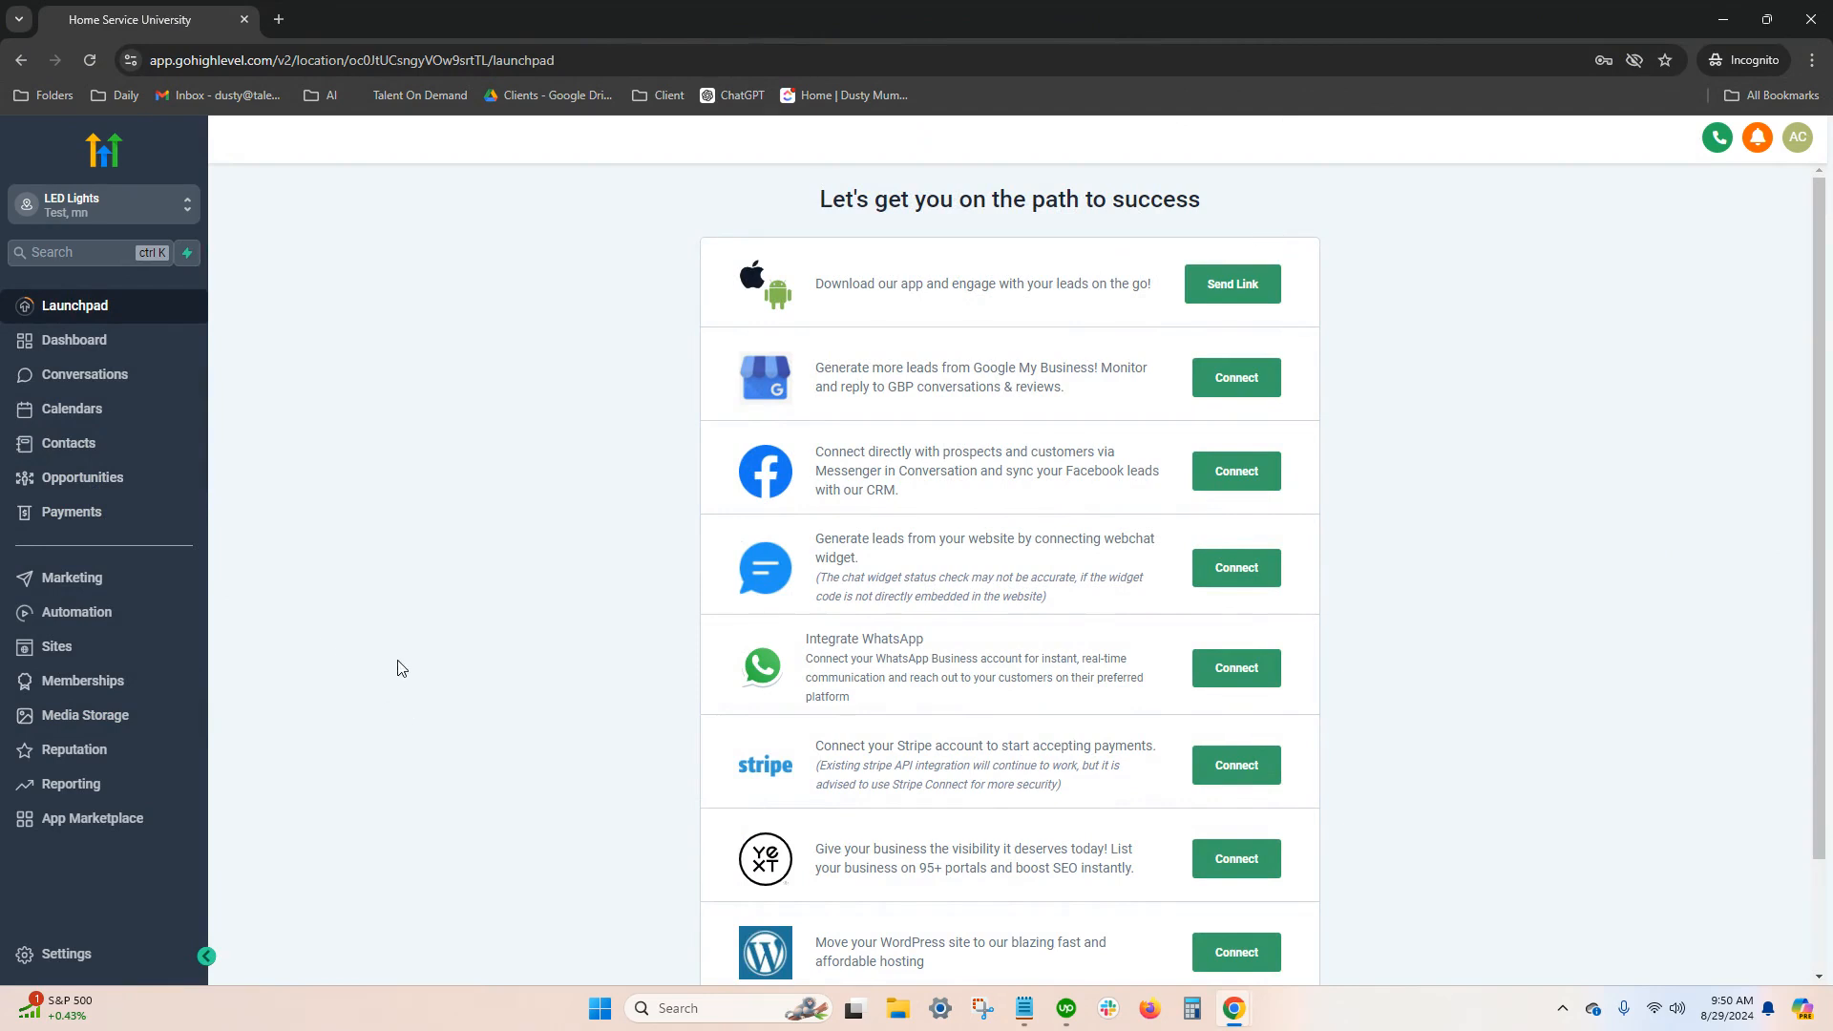
pyautogui.click(52, 955)
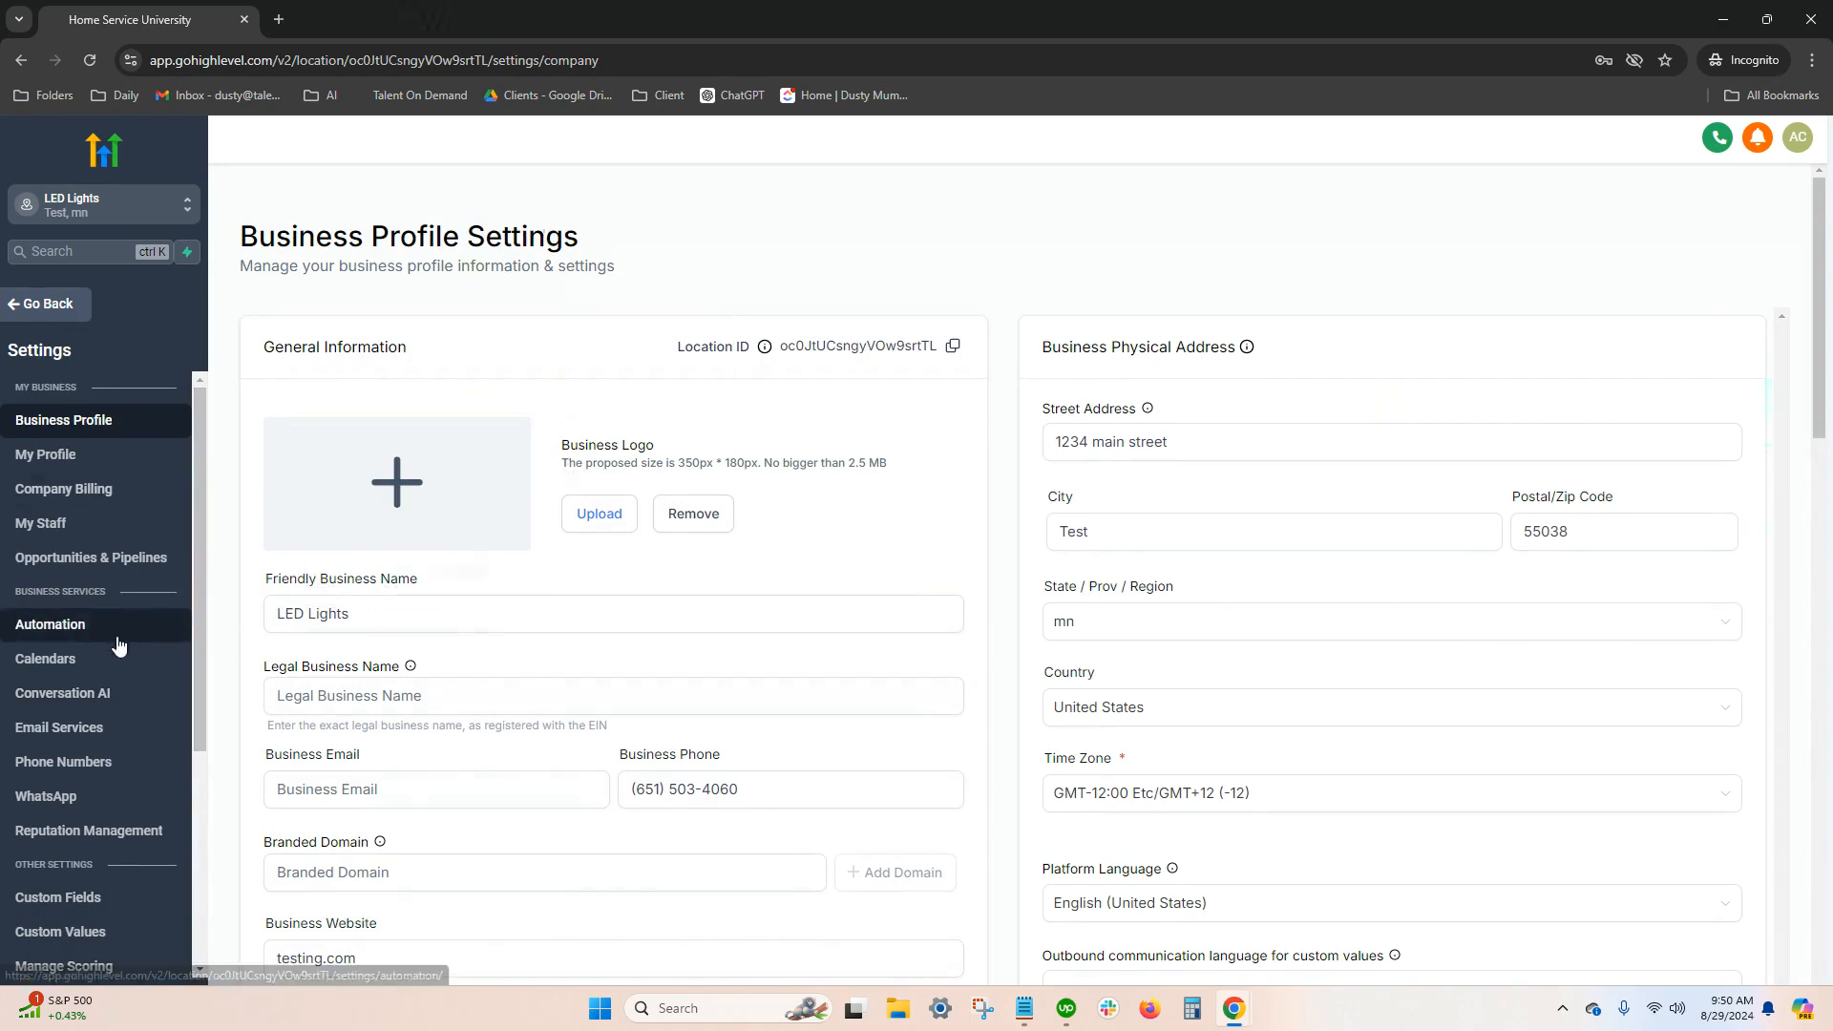
pyautogui.scroll(-3, 117, 646)
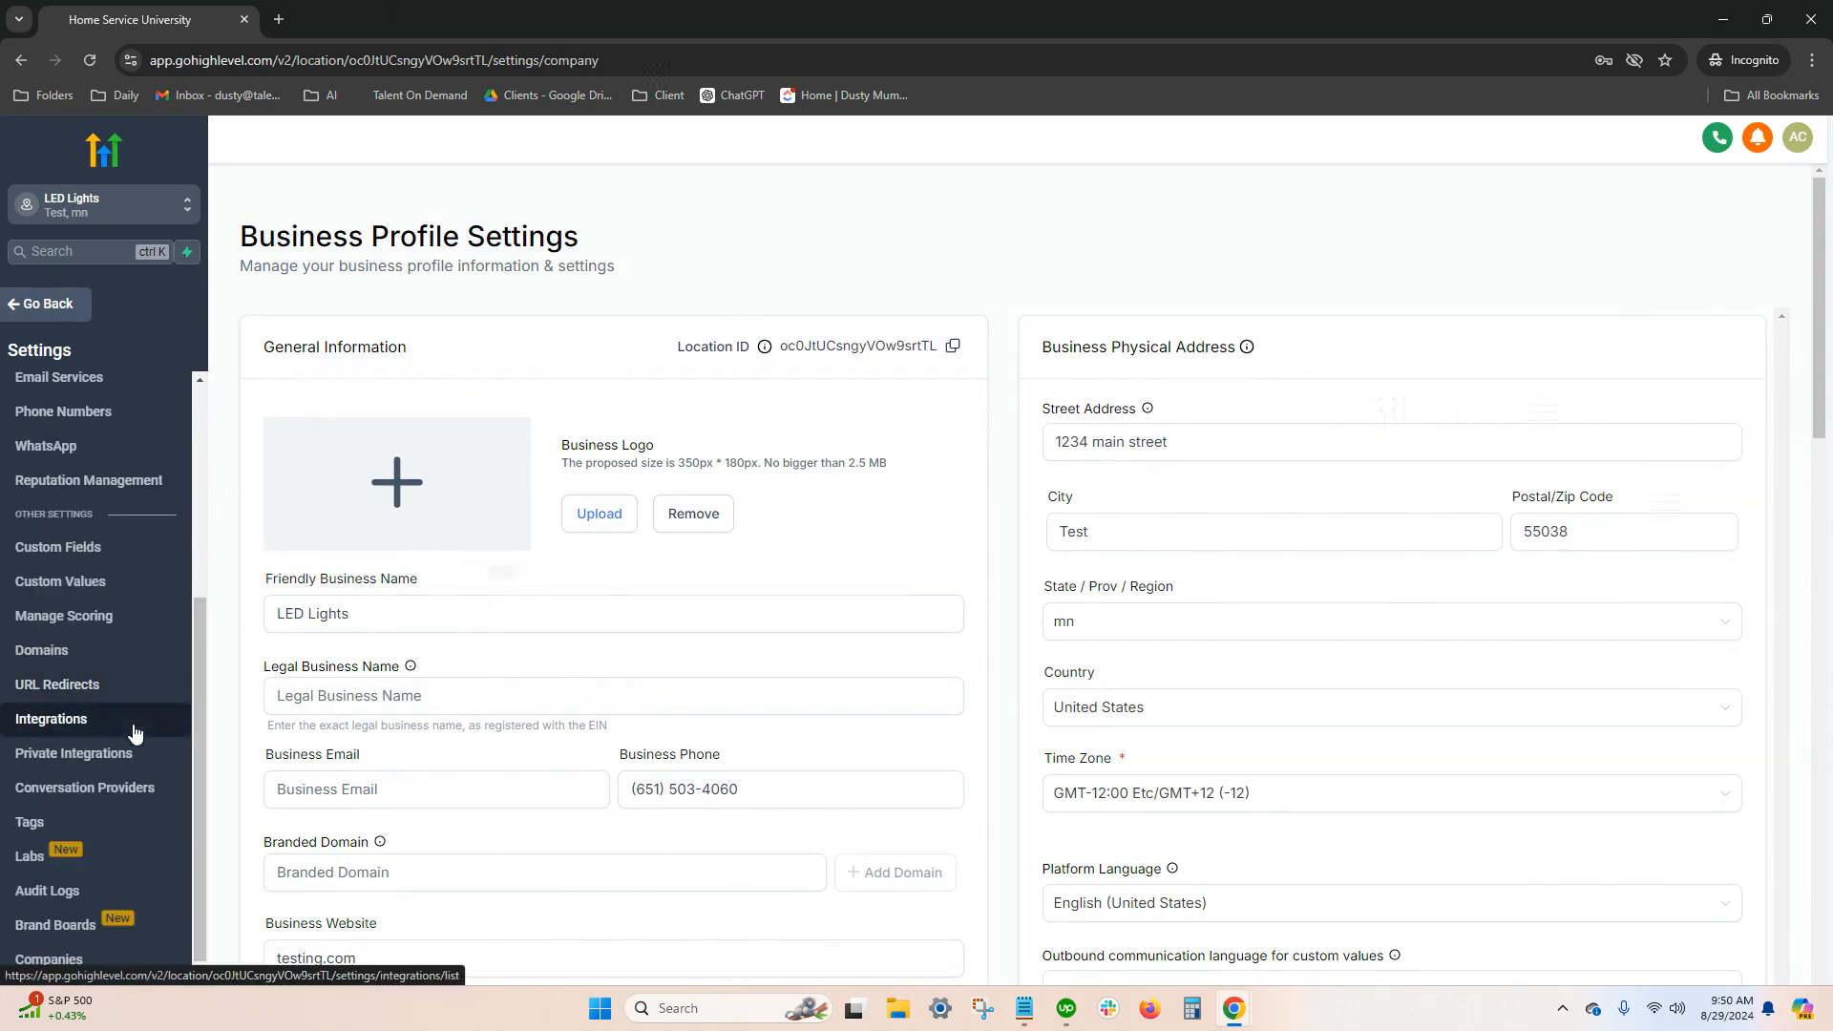
pyautogui.click(61, 656)
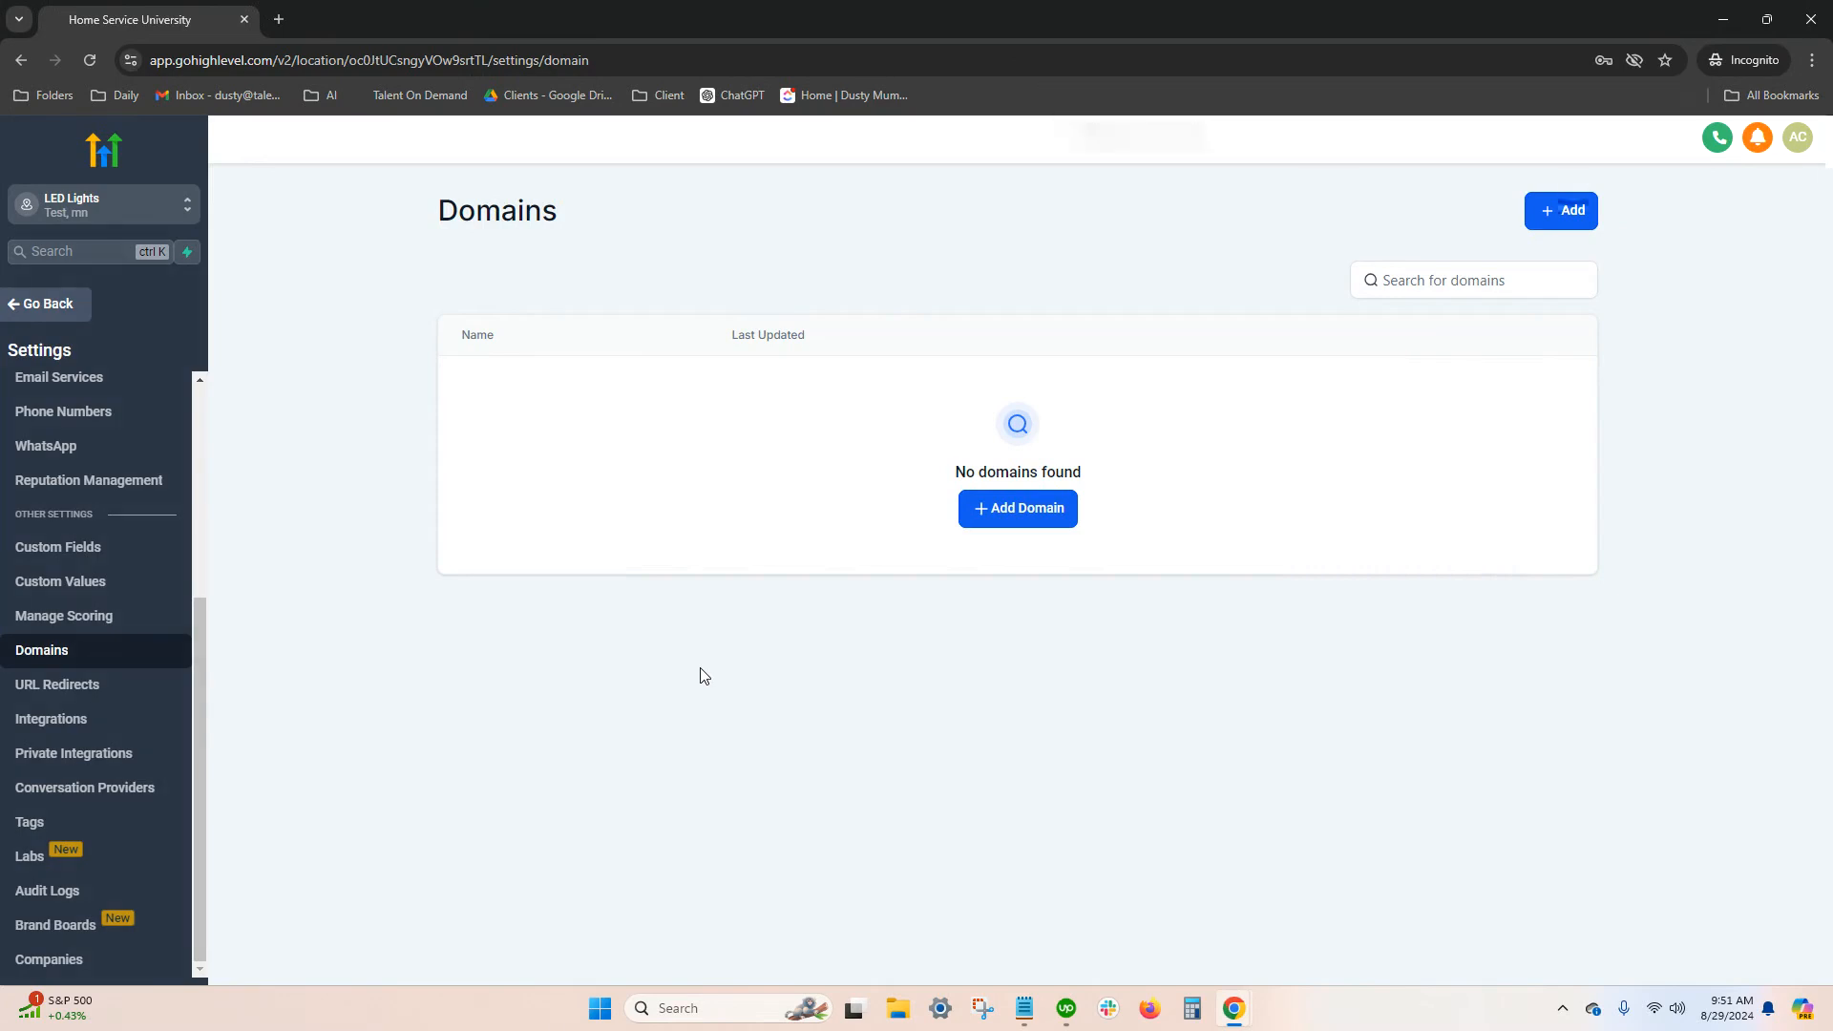
# Start connecting the domain automated-saleshub.com with its www version included, and continue to the domain provider
pyautogui.click(987, 511)
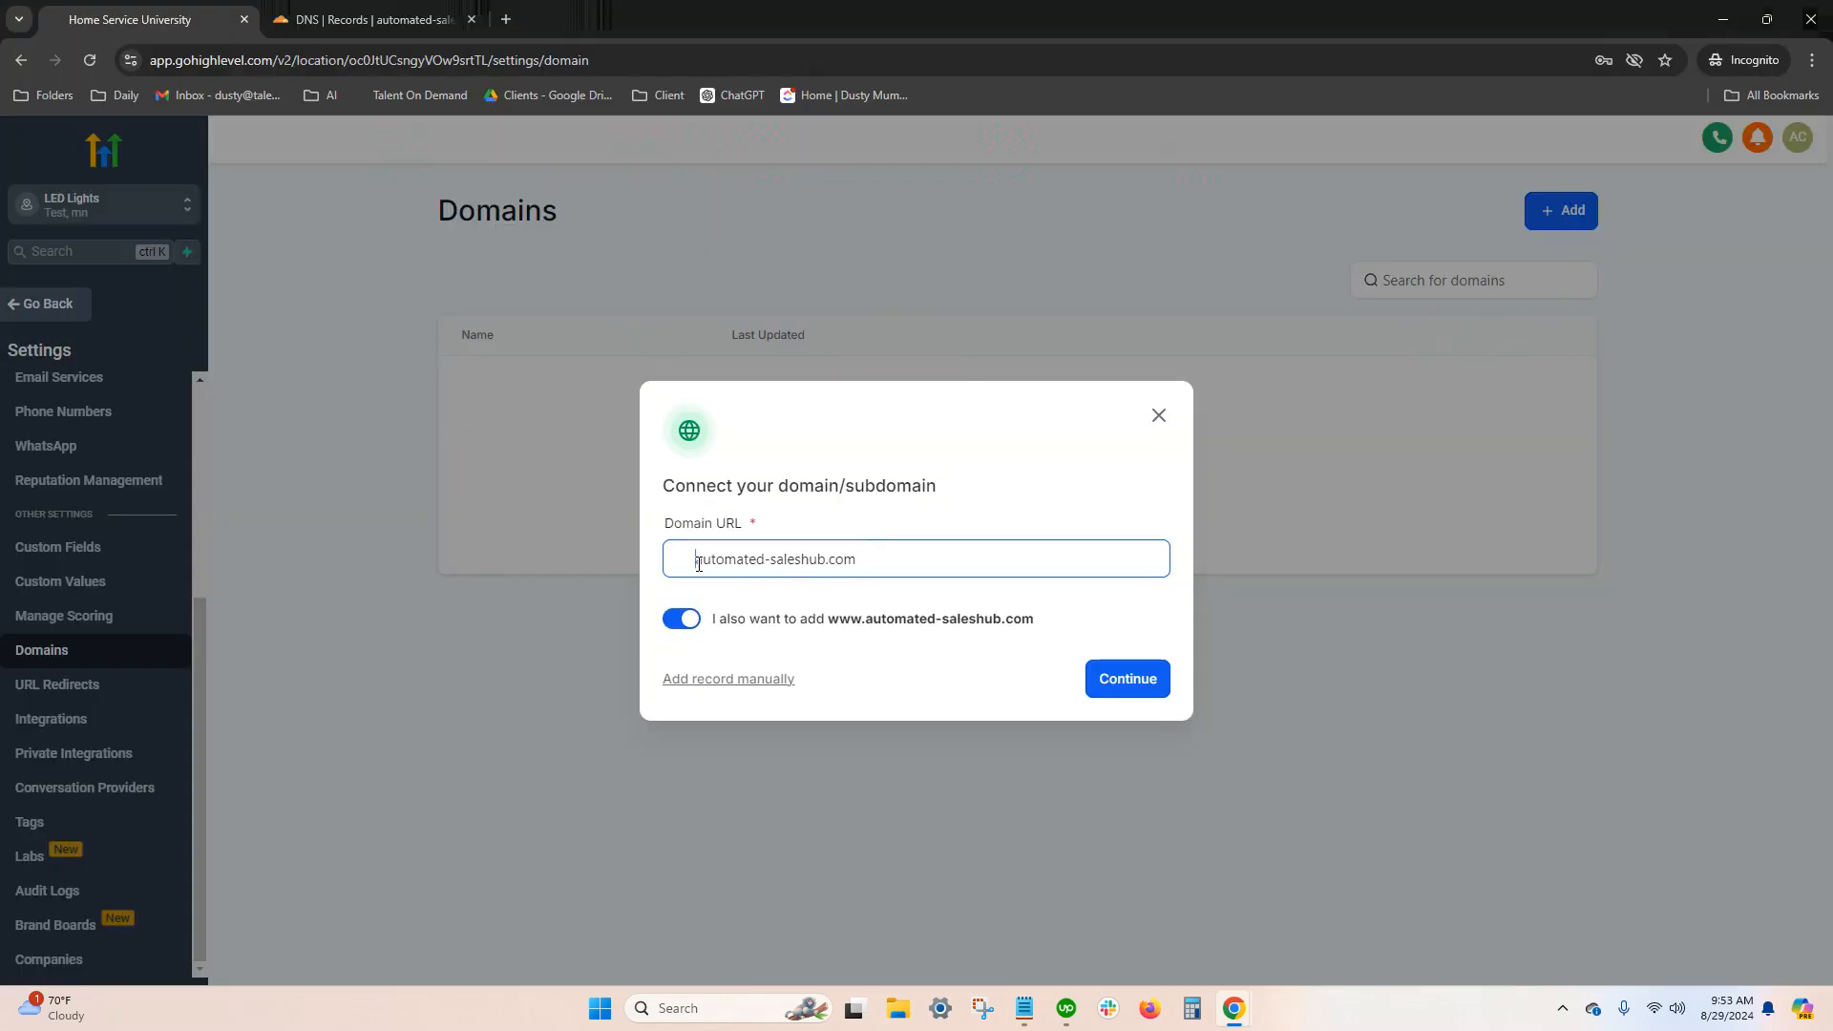
pyautogui.press('BackSpace')
pyautogui.press('BackSpace')
pyautogui.press('BackSpace')
pyautogui.press('BackSpace')
pyautogui.press('BackSpace')
pyautogui.click(1115, 673)
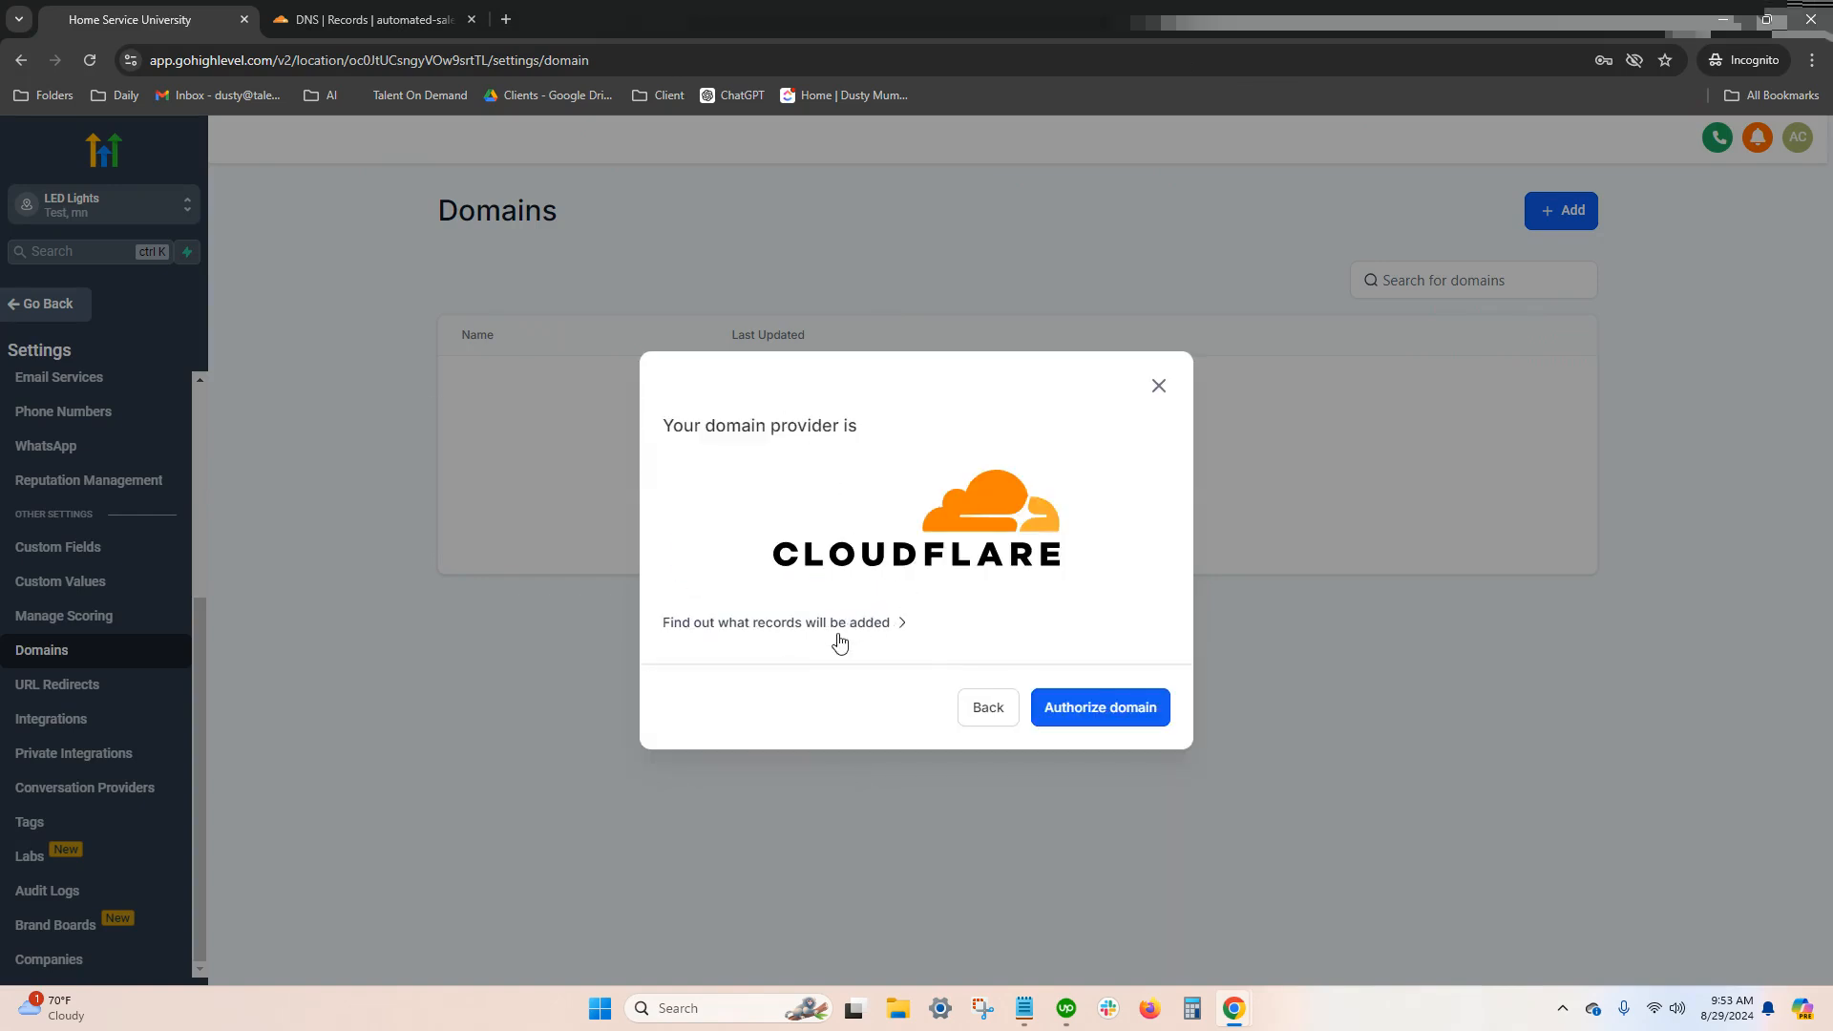
# Authorize the domain with Cloudflare, letting LeadConnector add the A and CNAME records for automated-saleshub.com
pyautogui.click(1100, 718)
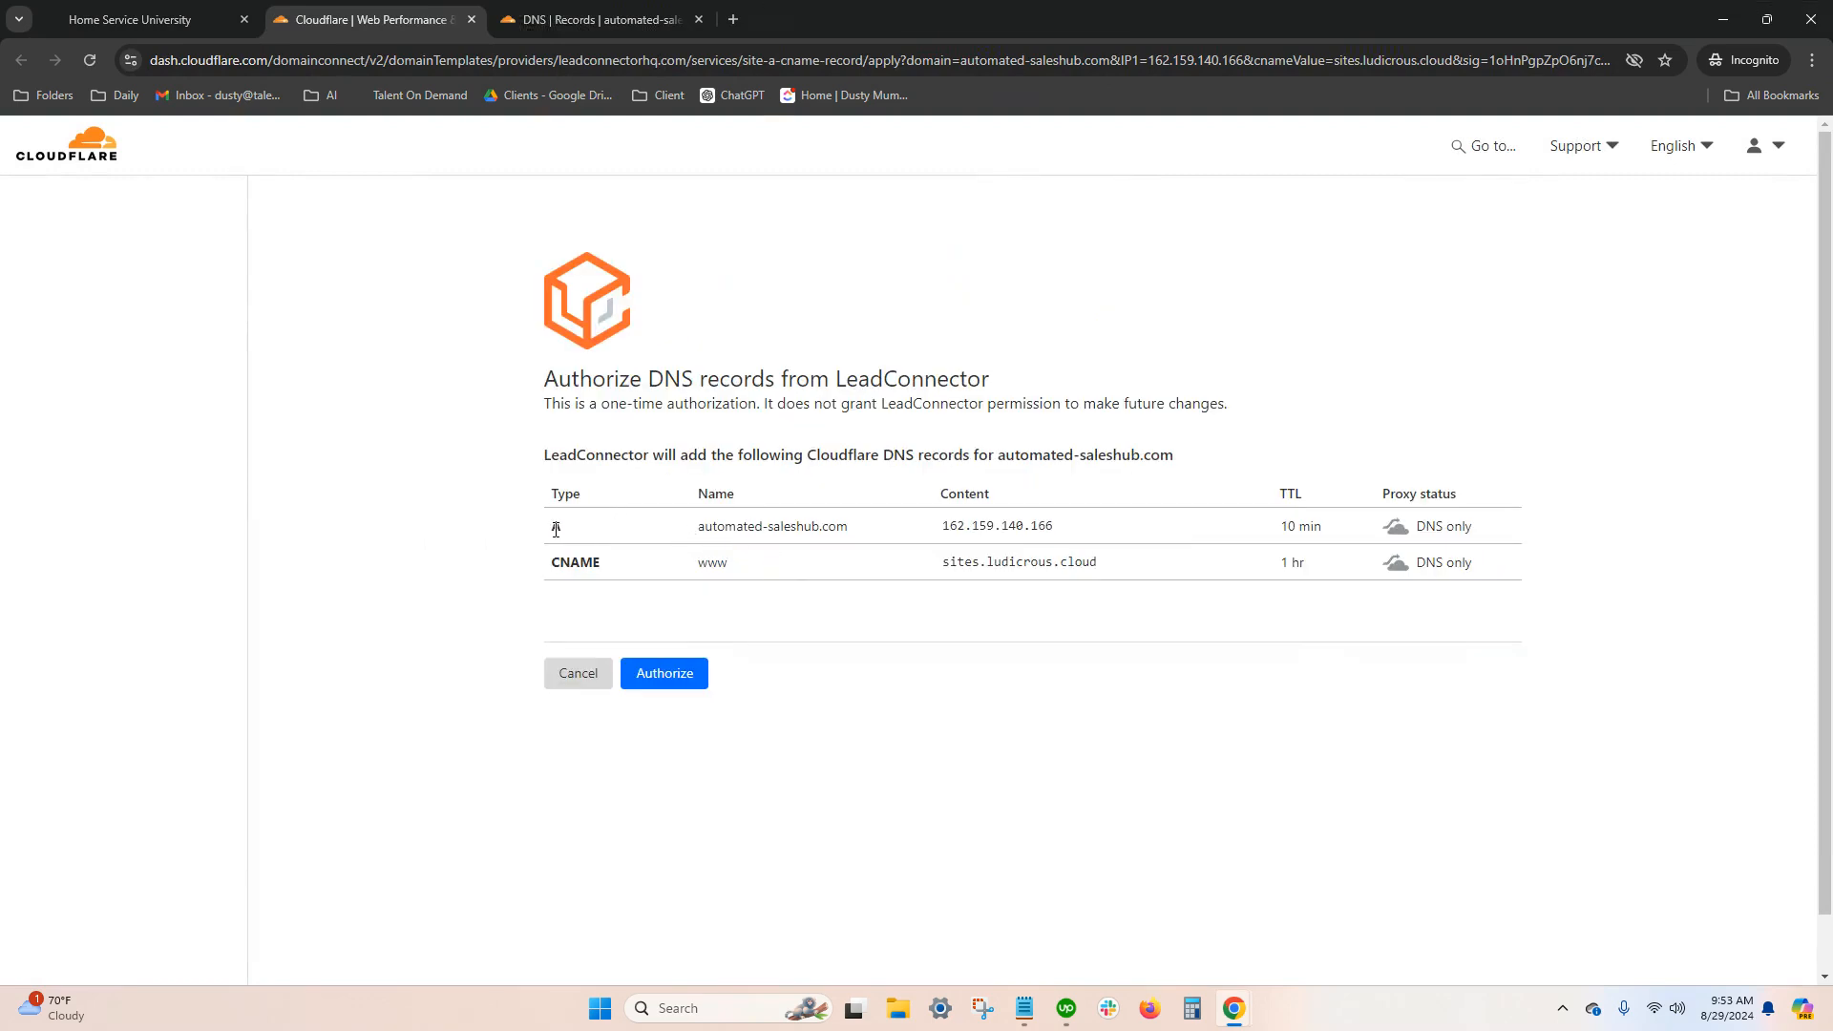
pyautogui.moveTo(555, 529); pyautogui.dragTo(1518, 582)
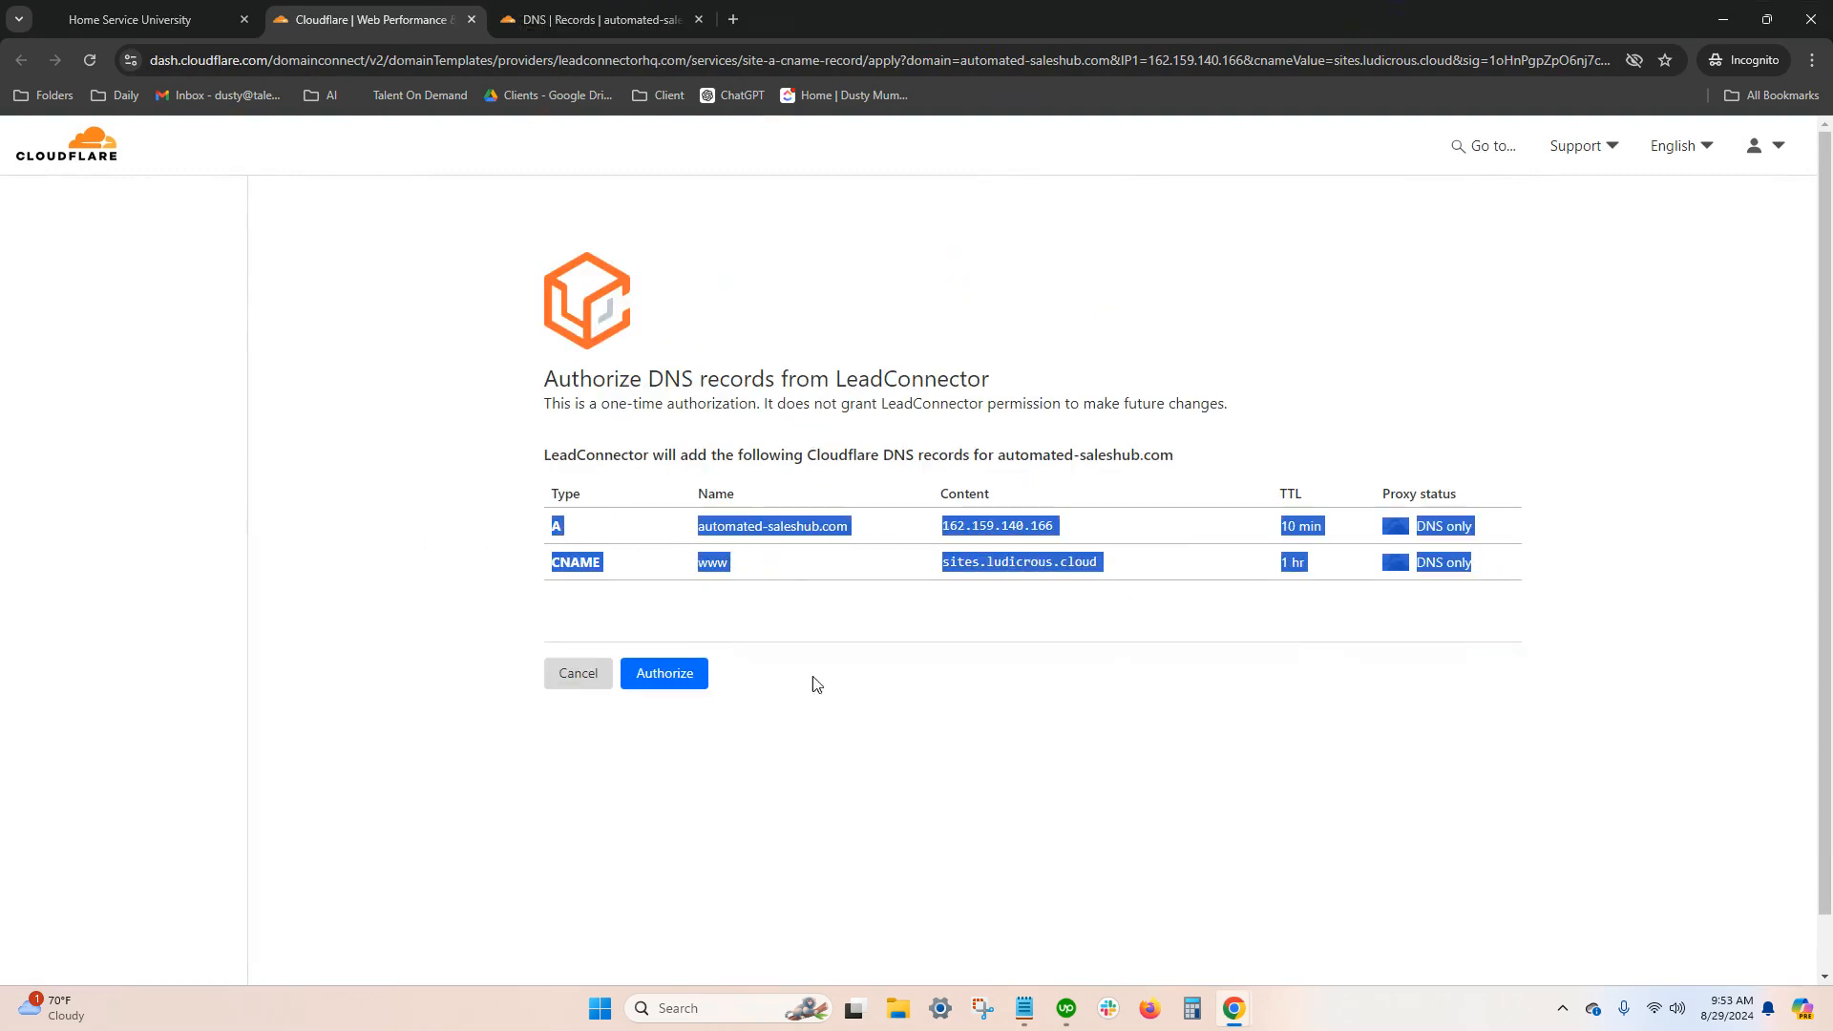
pyautogui.click(789, 708)
pyautogui.click(668, 680)
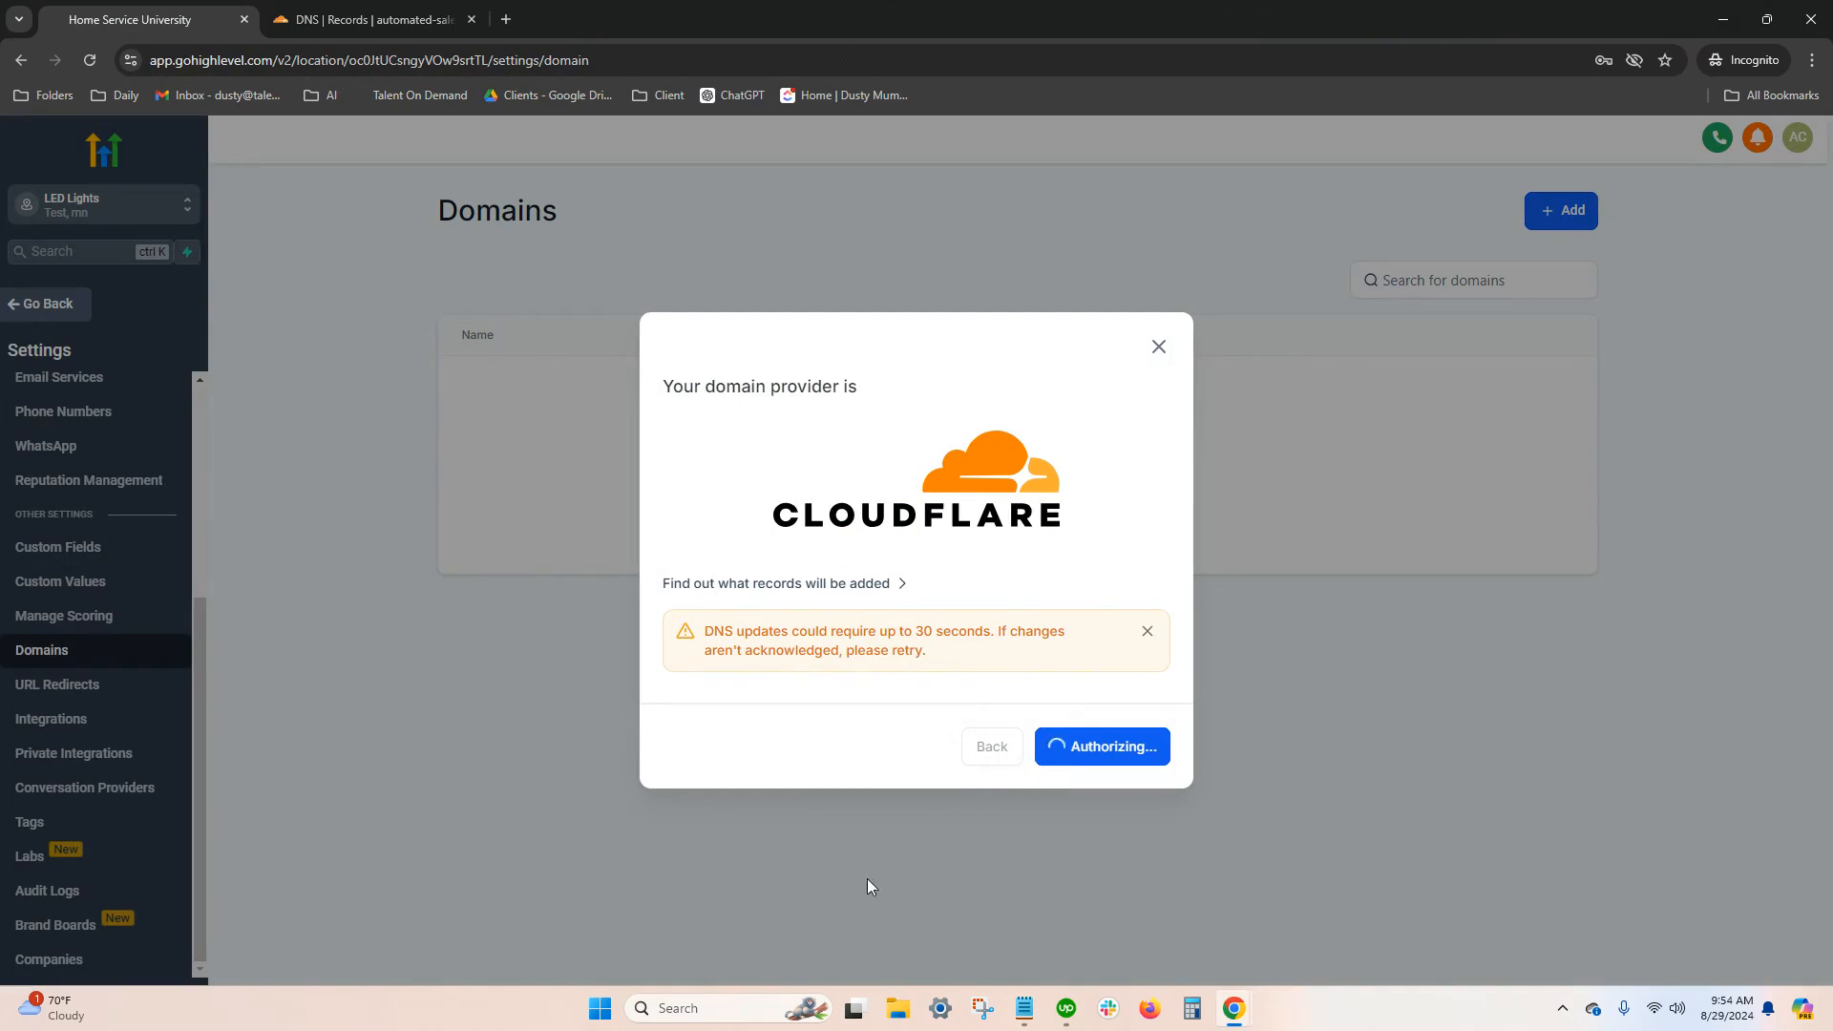
pyautogui.hotkey('alt', 'Tab')
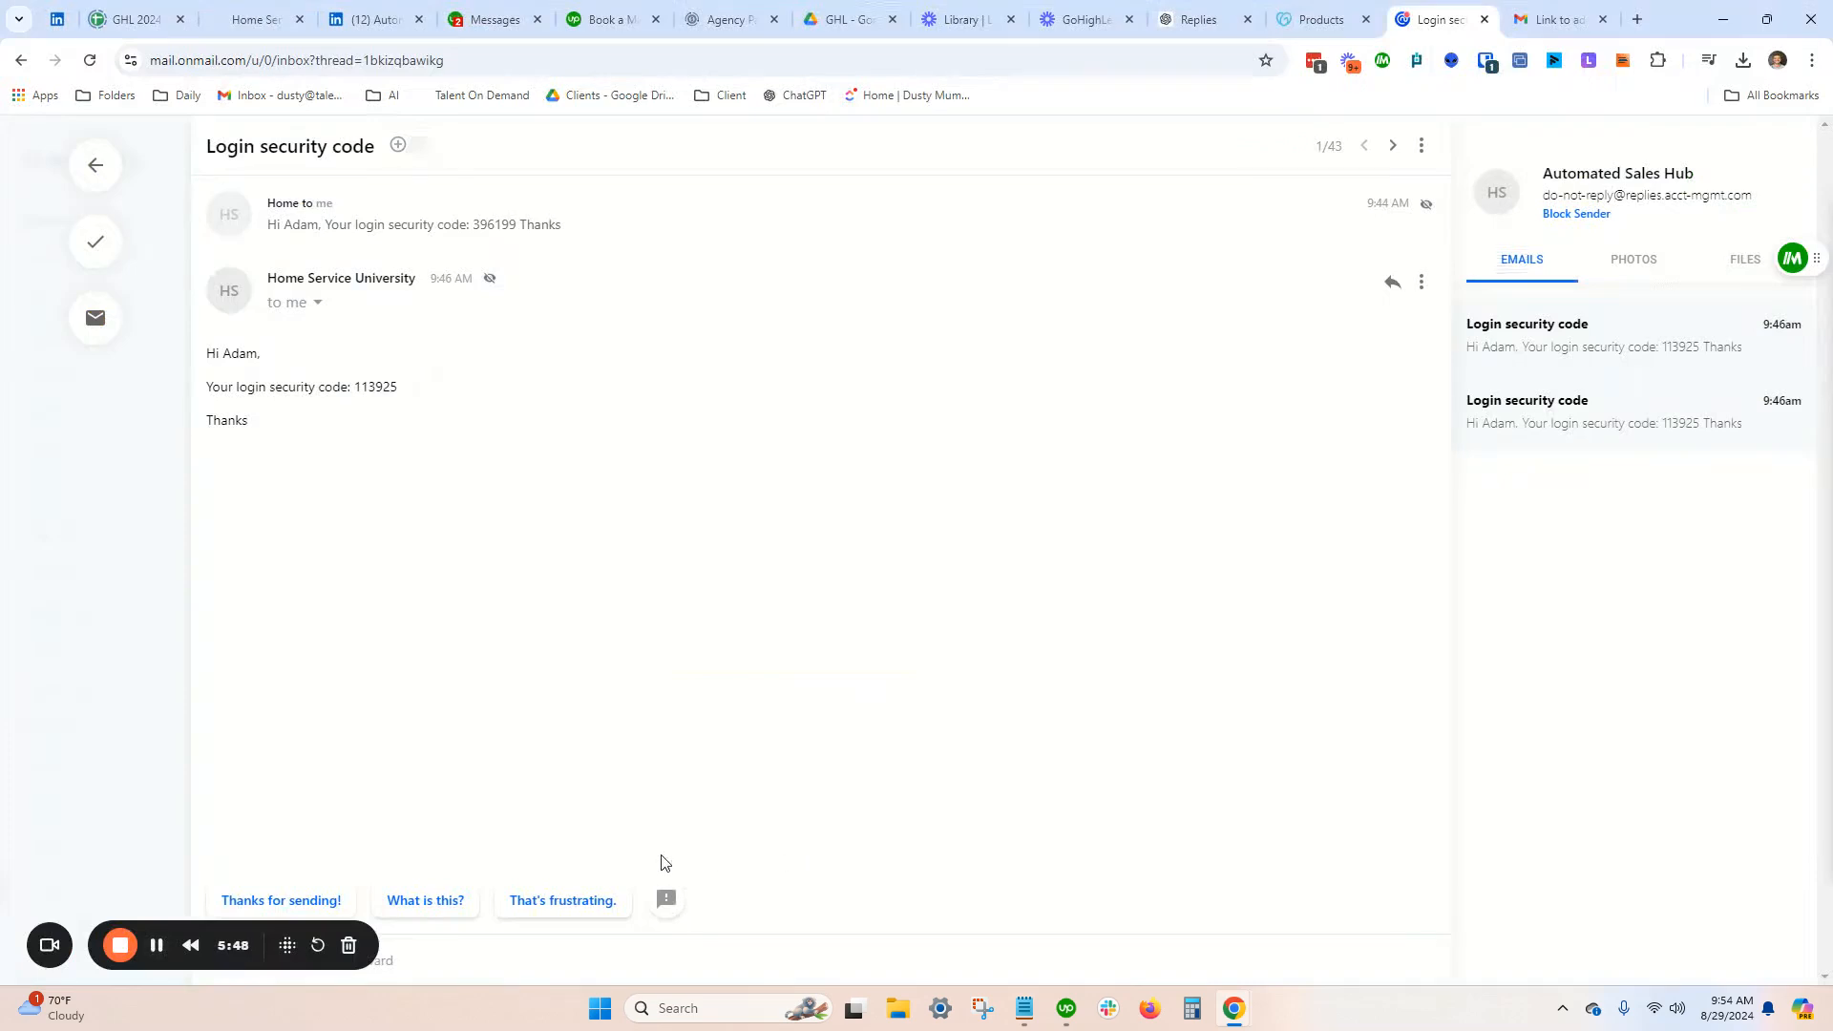
pyautogui.click(156, 945)
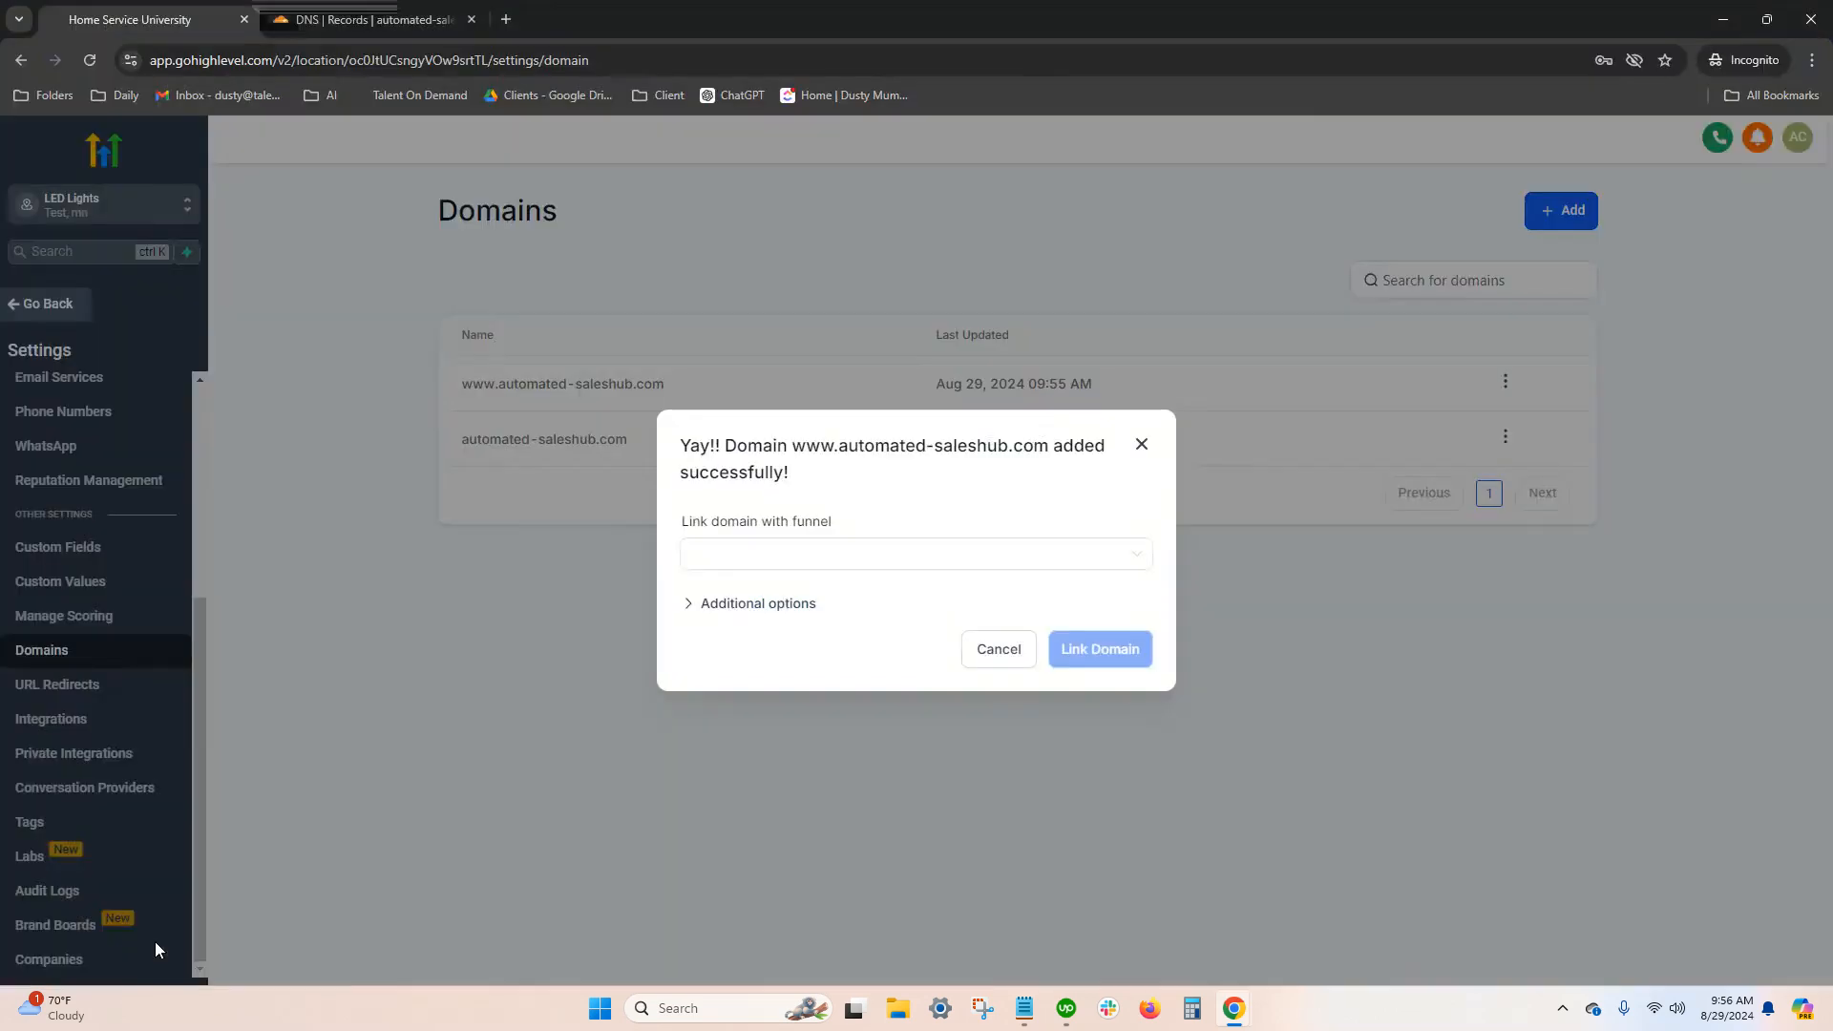
pyautogui.click(809, 561)
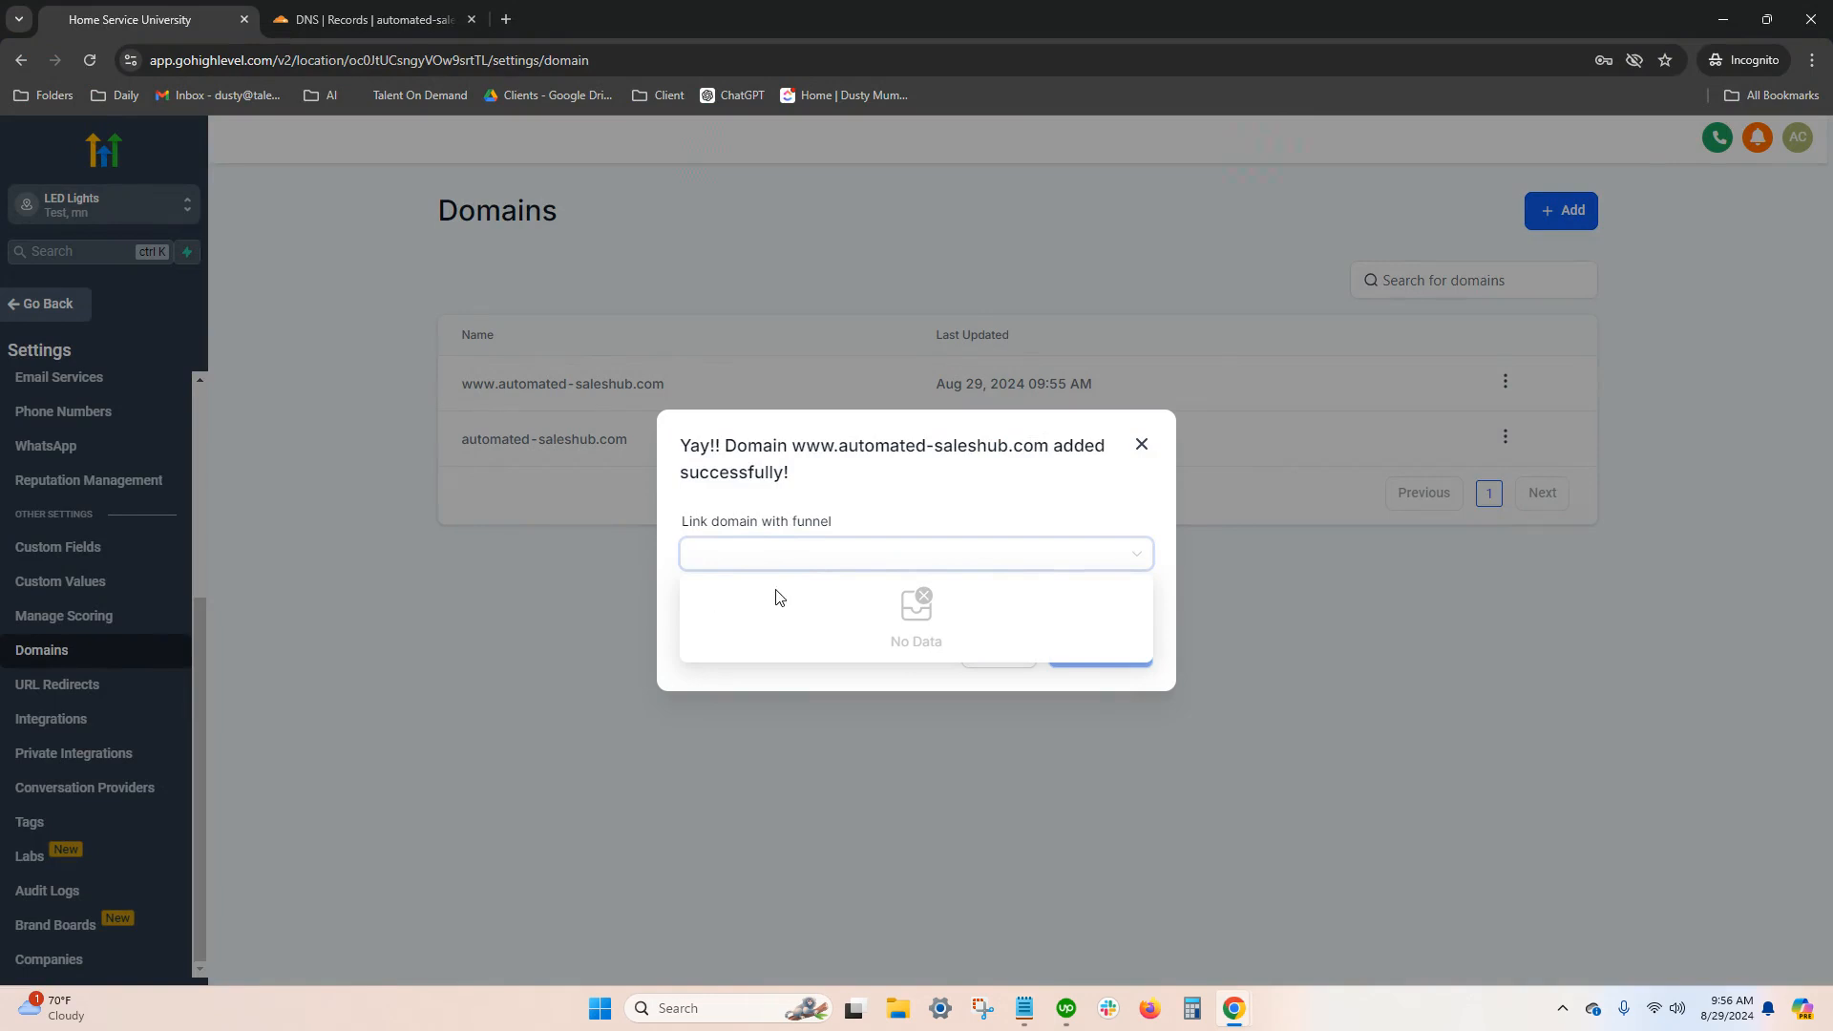
pyautogui.click(909, 504)
pyautogui.click(998, 654)
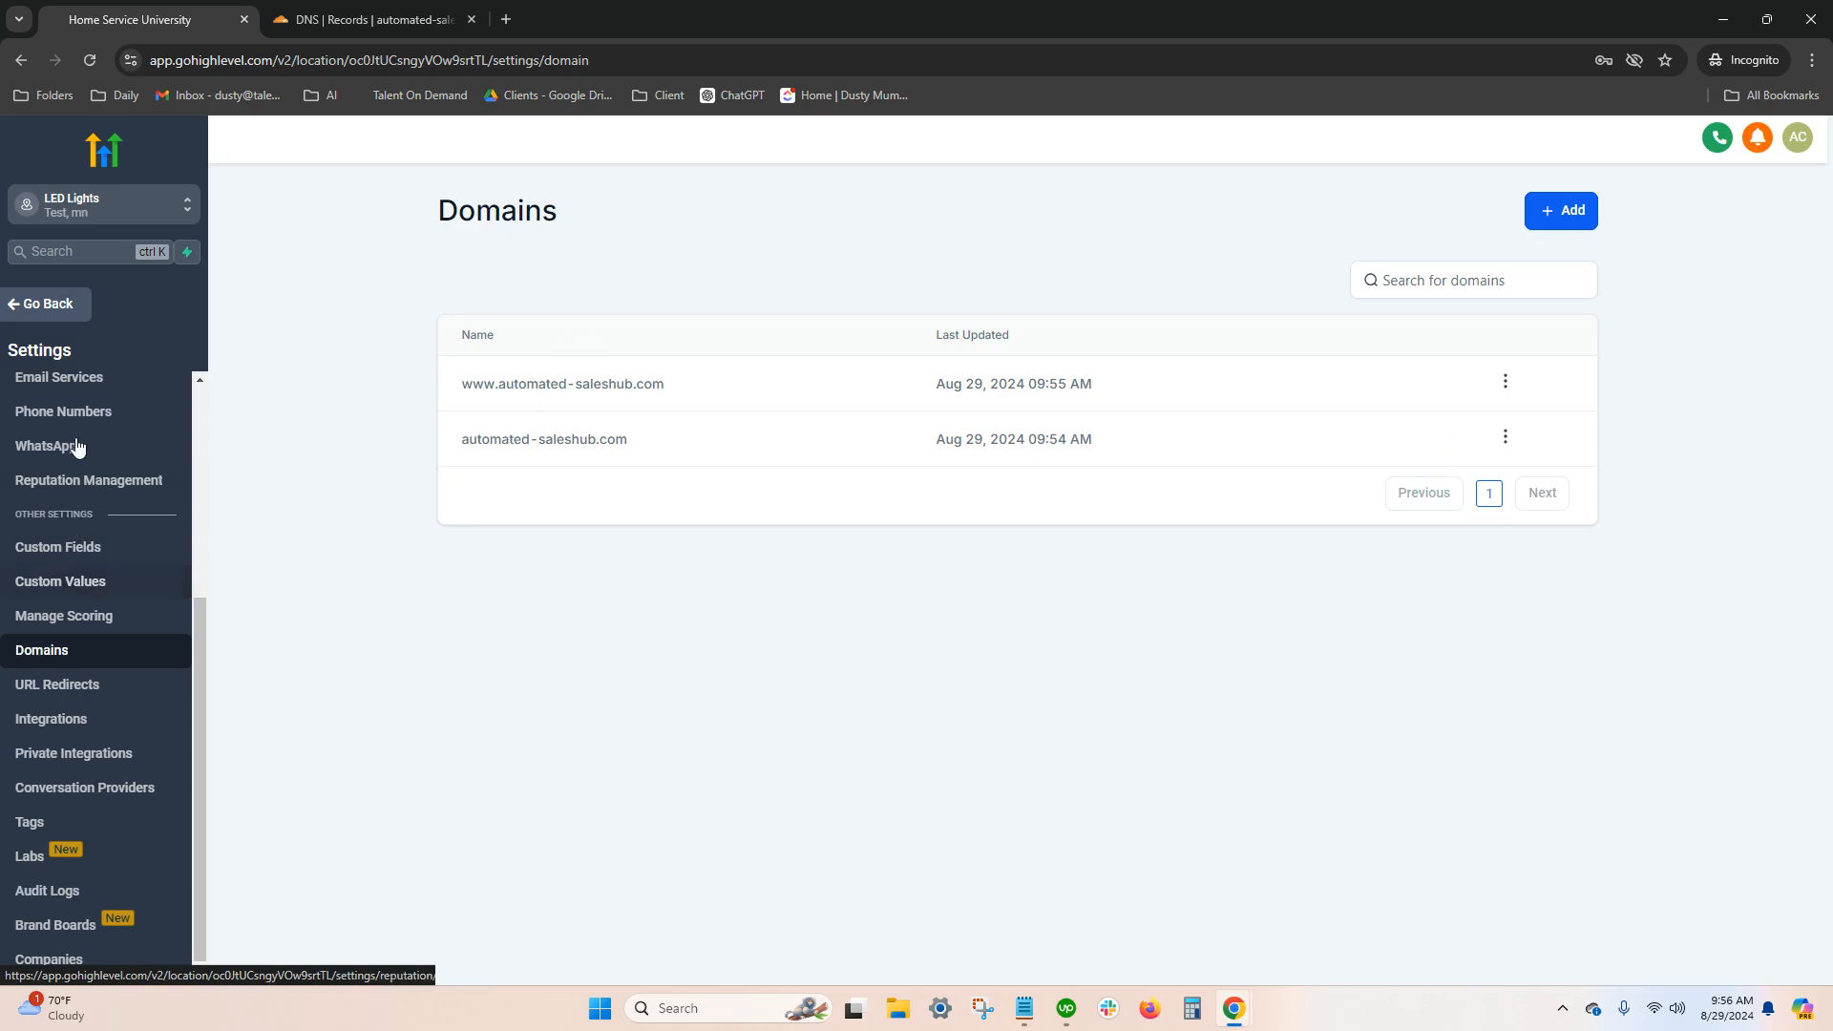
# Start adding a new dedicated sending domain in the Email Services settings, ready for its domain name
pyautogui.click(57, 380)
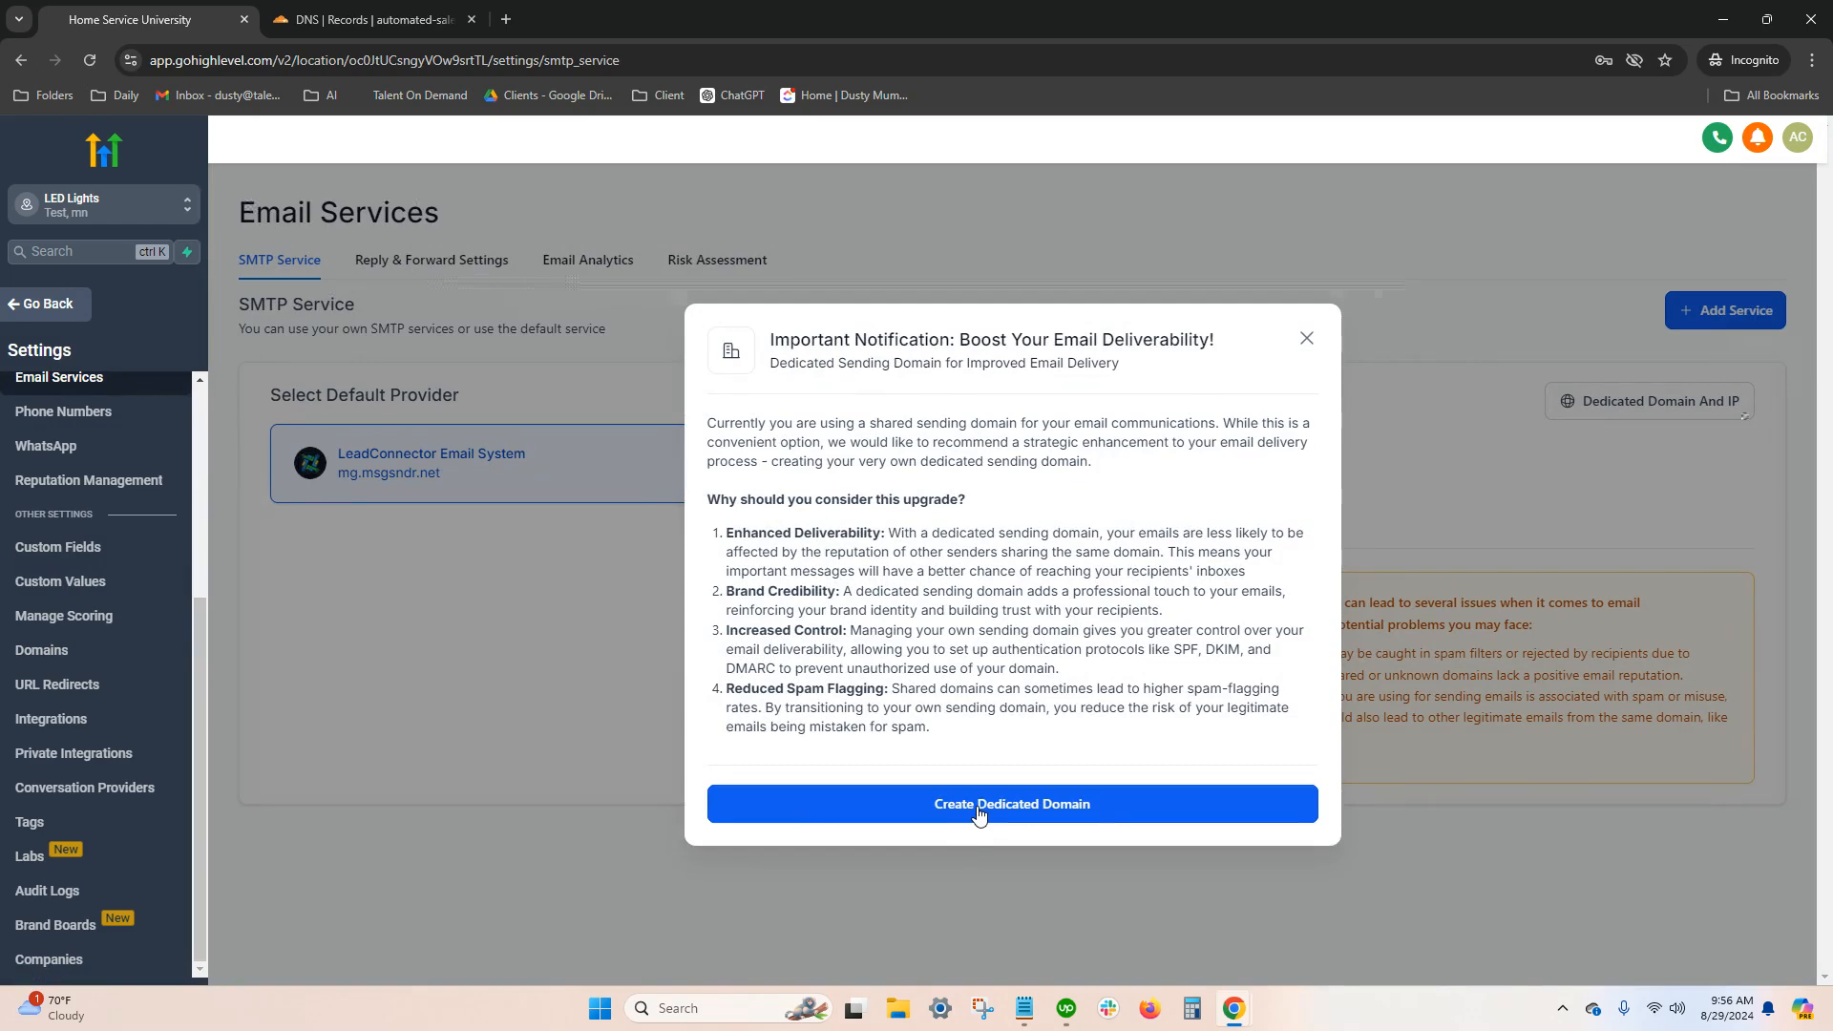
pyautogui.click(978, 814)
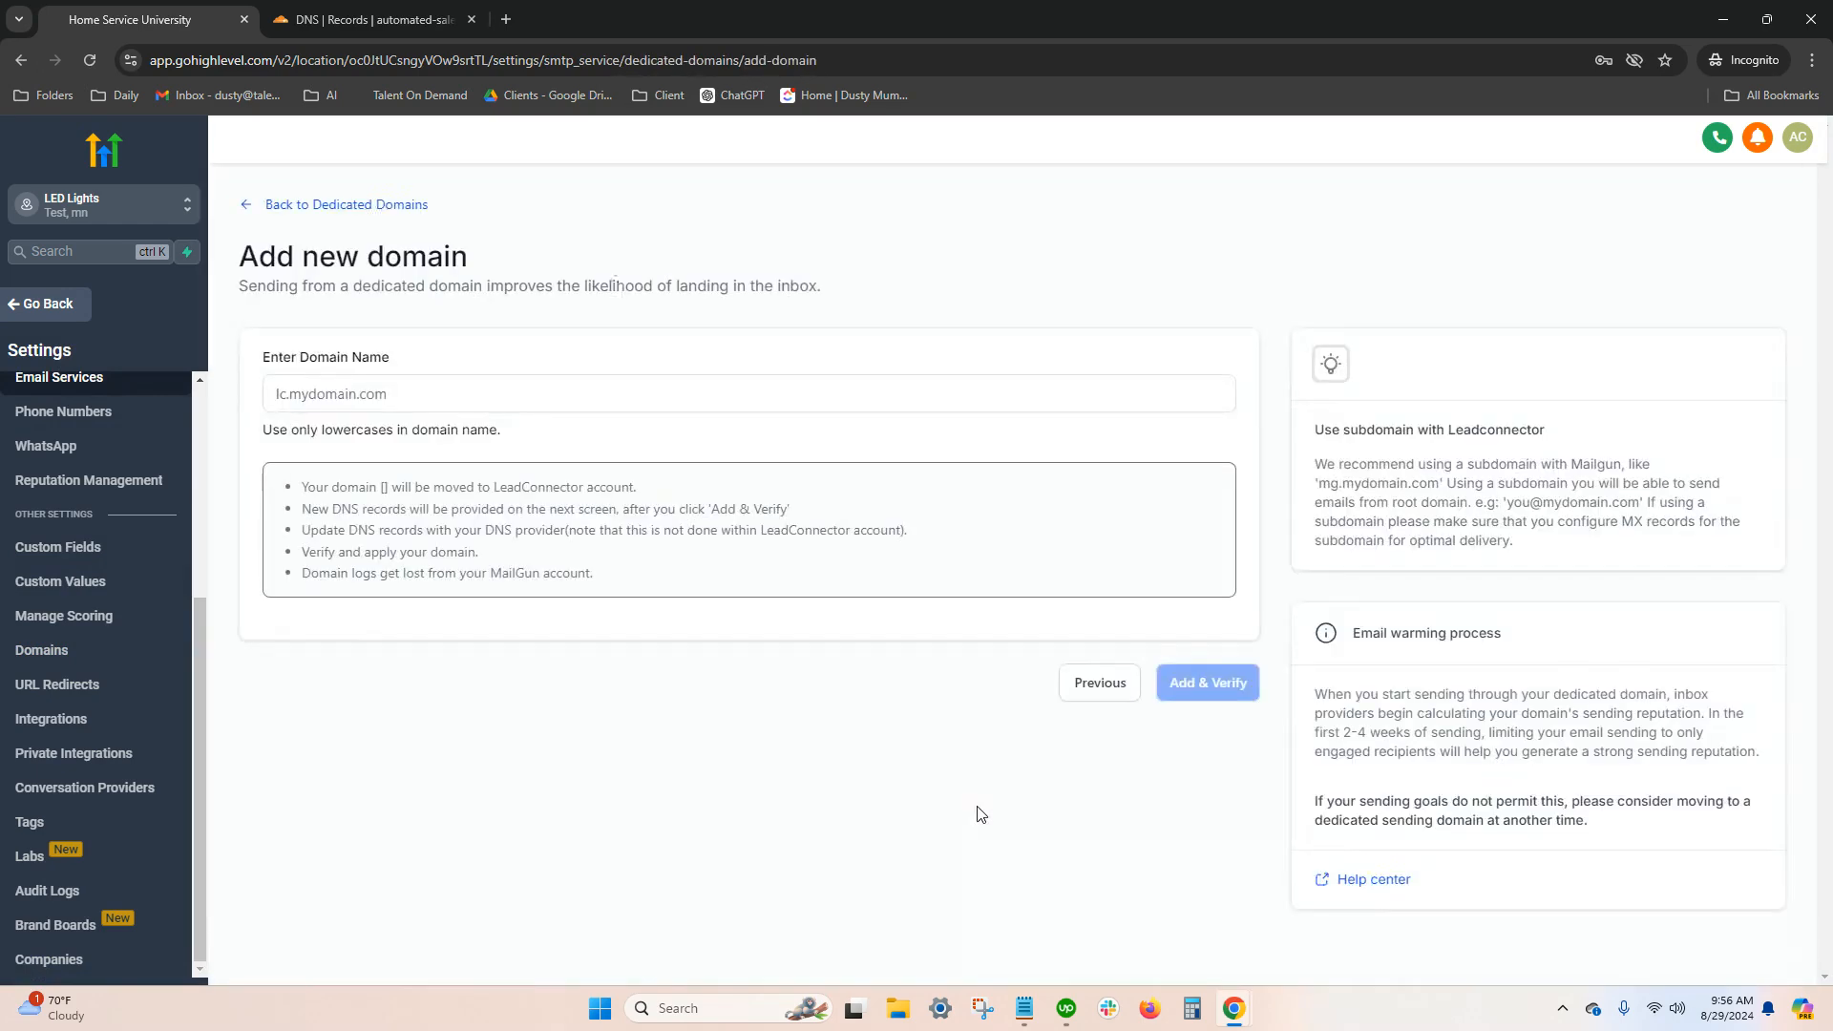
pyautogui.click(339, 393)
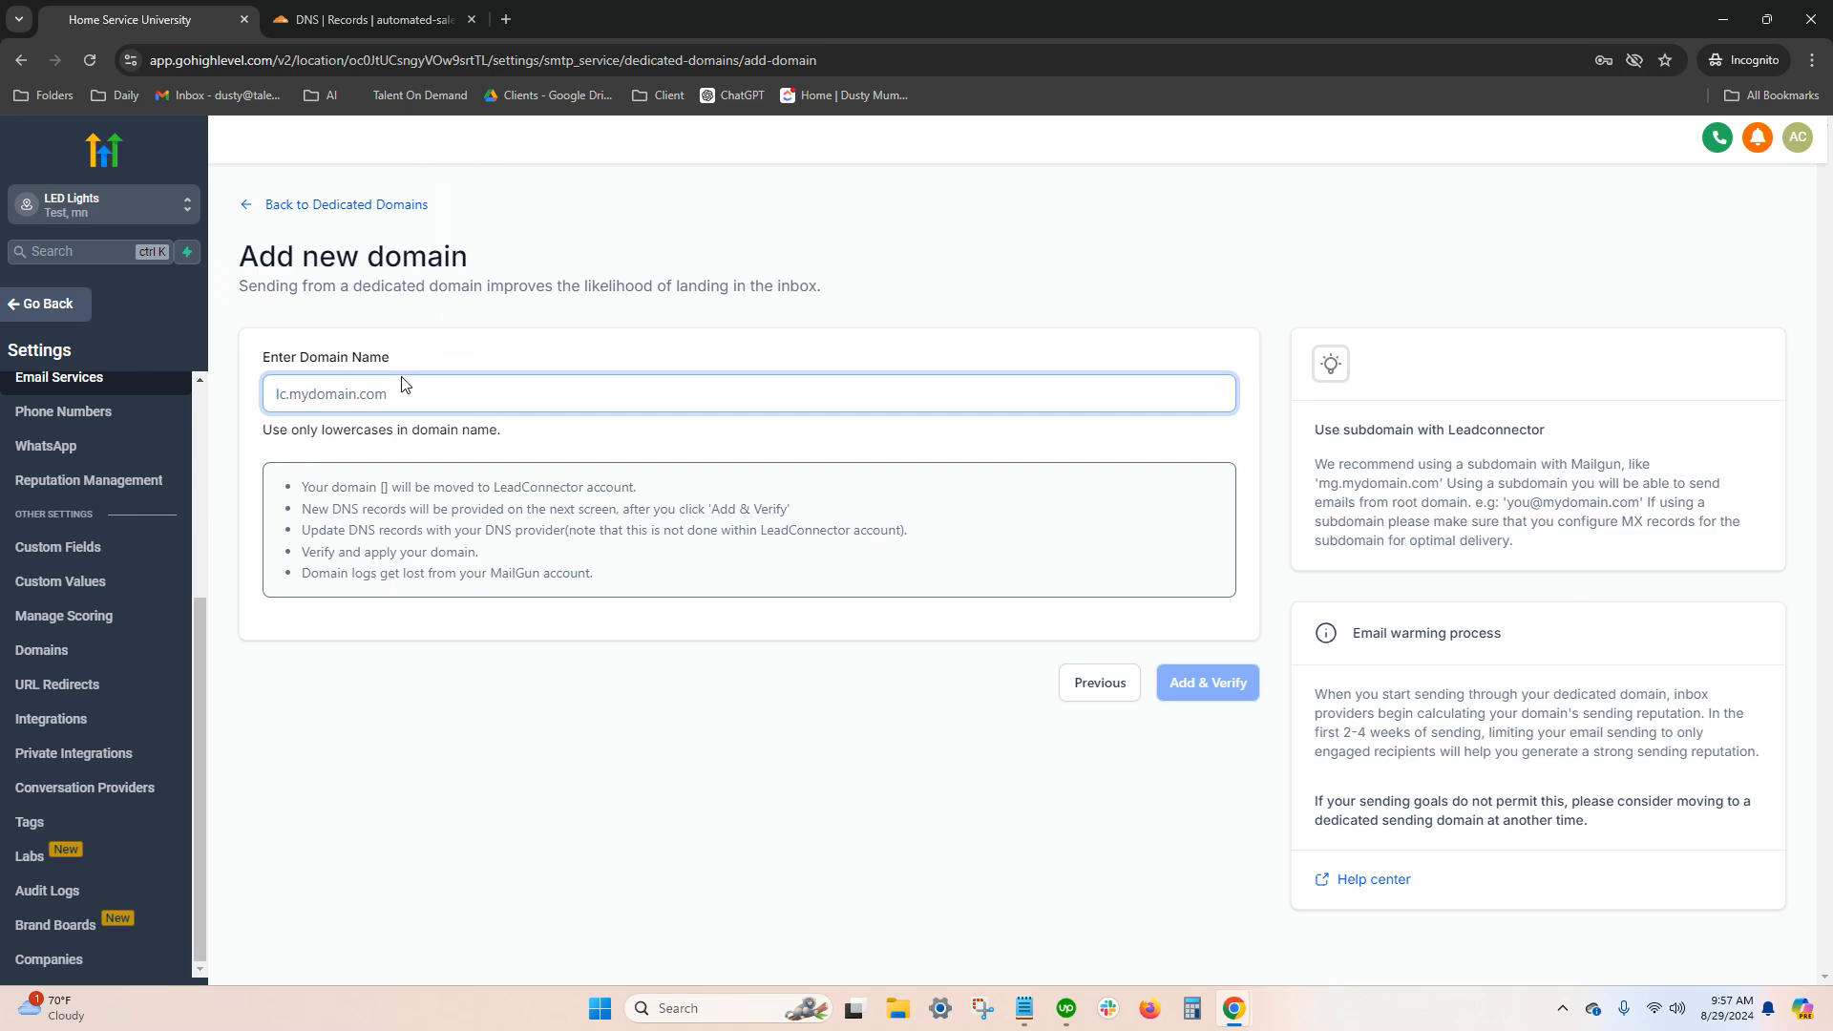
# In Cloudflare's DNS records for automated-saleshub.com, add a proxied A record named my pointing to 162.159.140.166
pyautogui.click(393, 21)
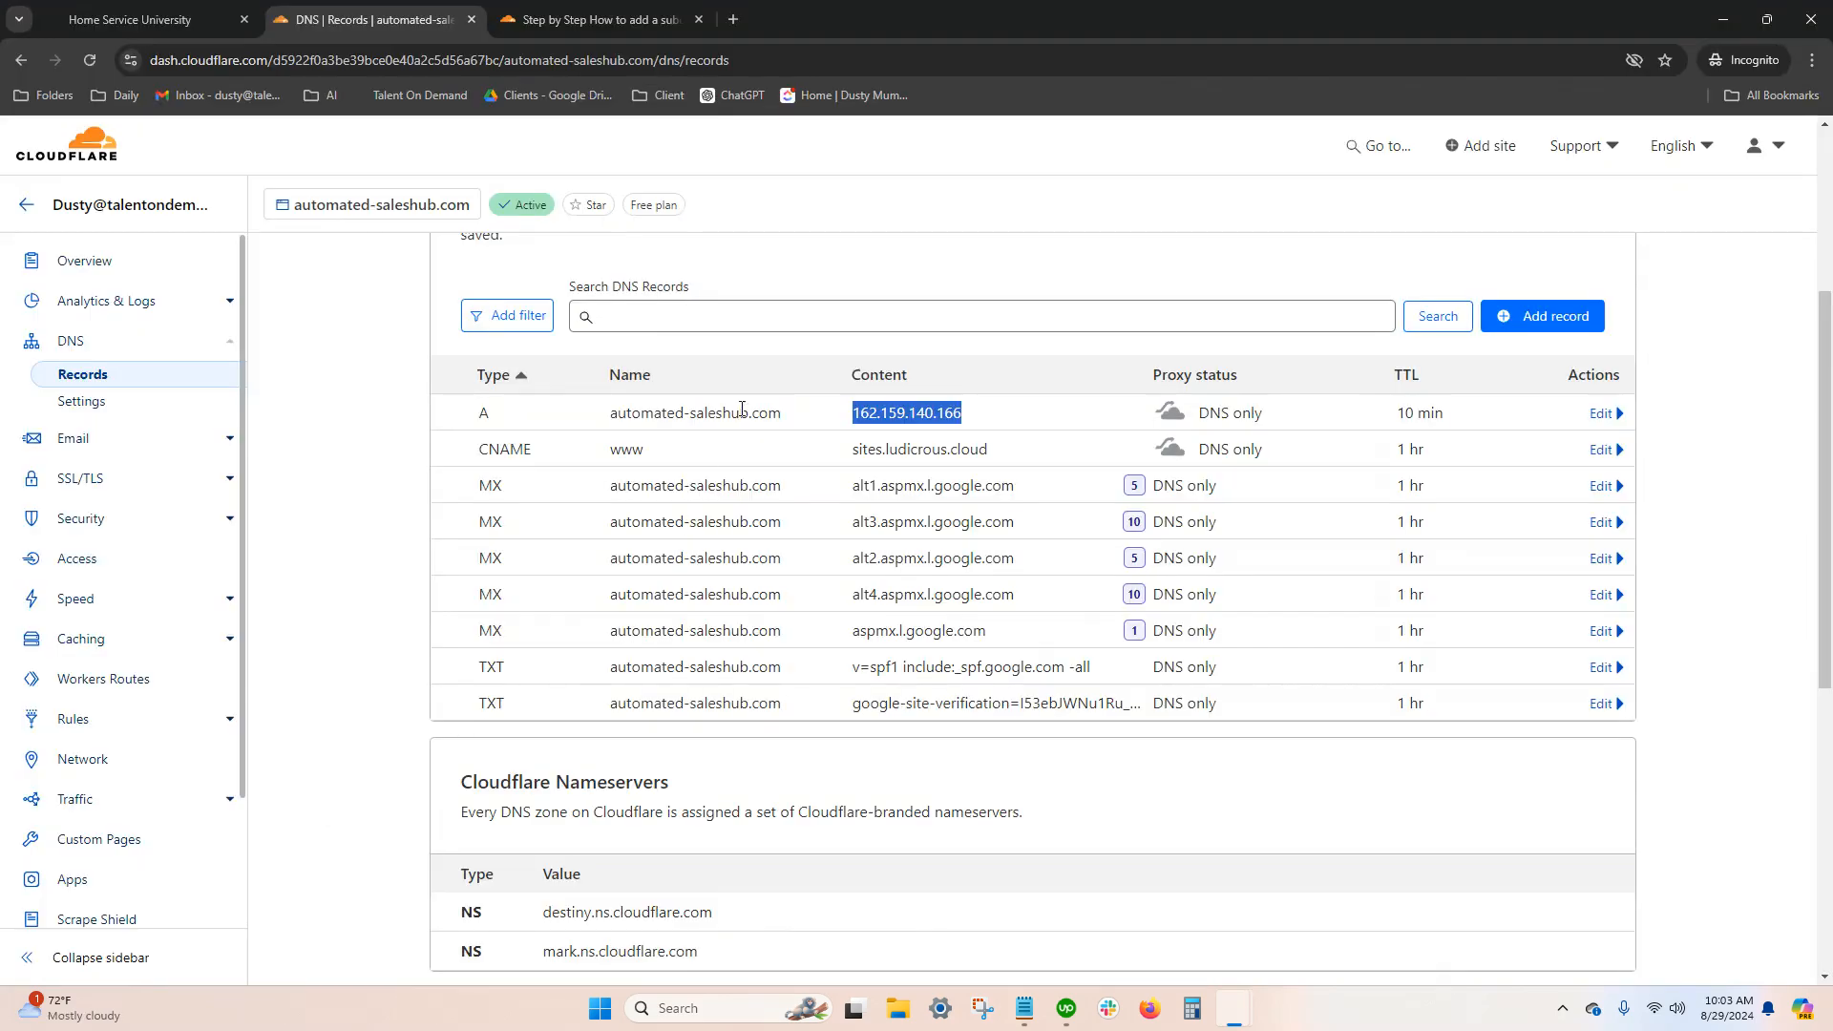
pyautogui.scroll(4, 734, 399)
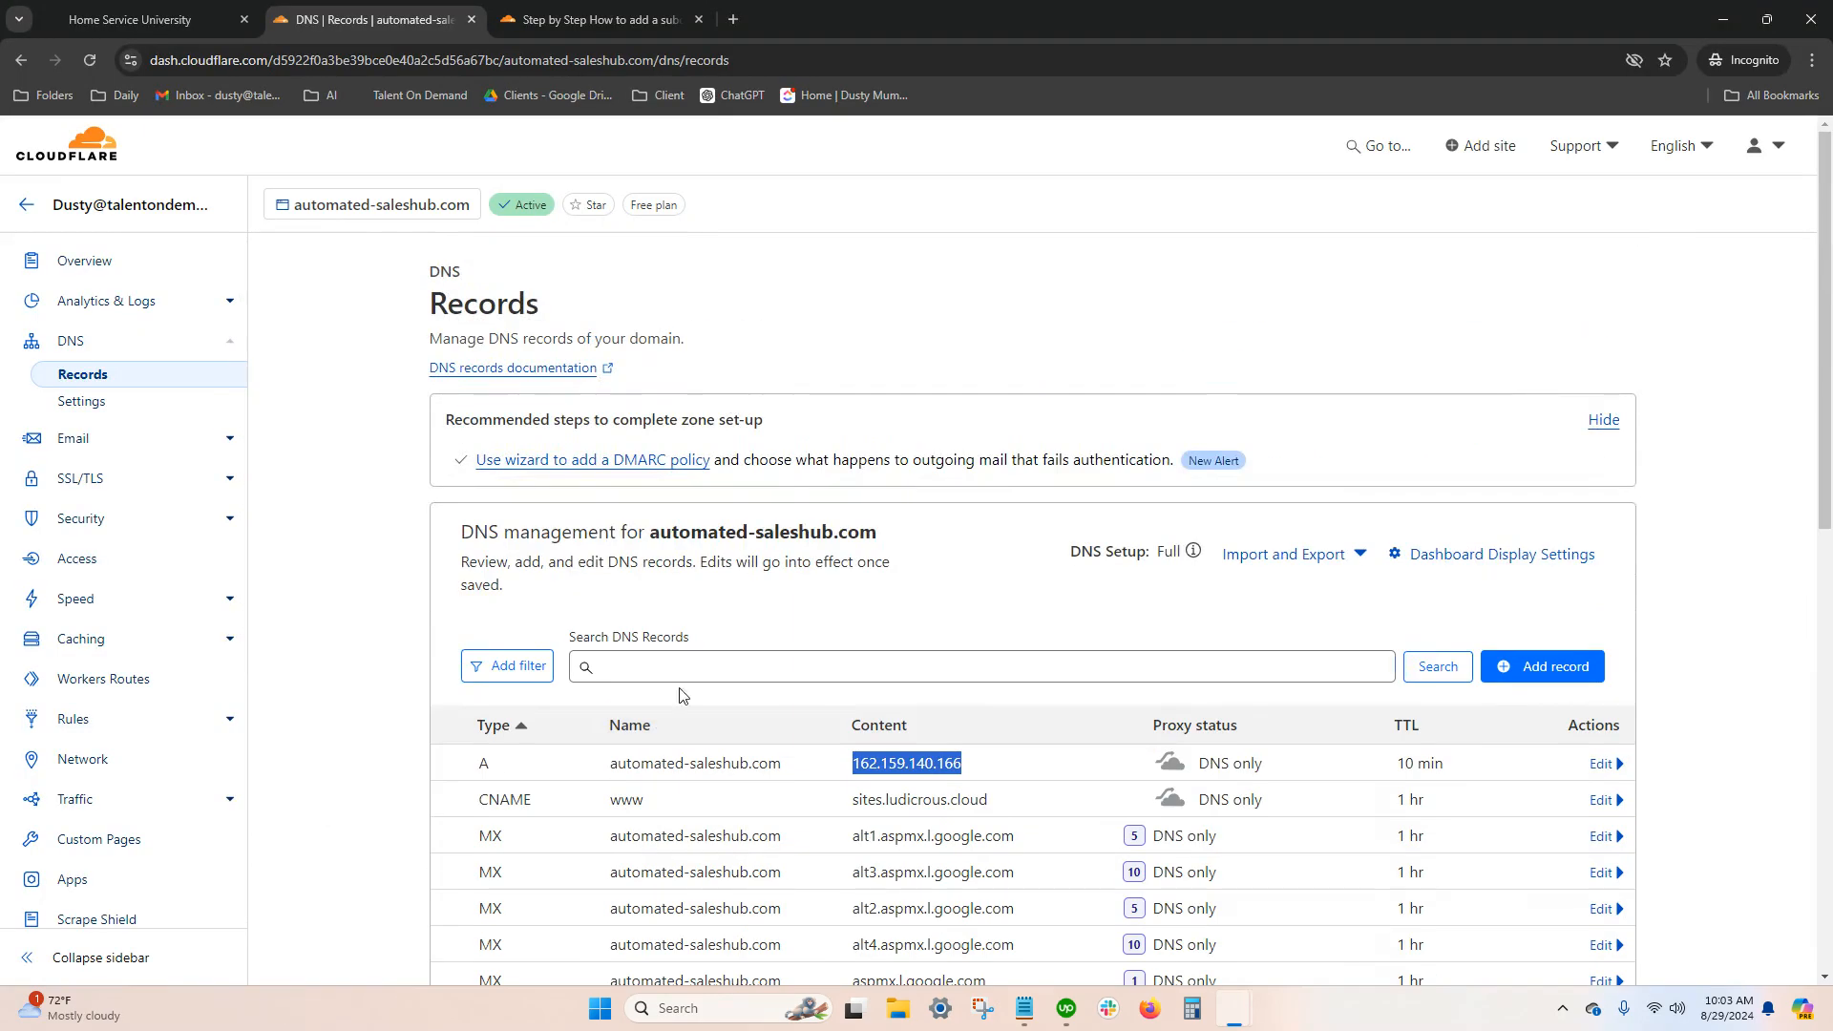
pyautogui.click(1511, 667)
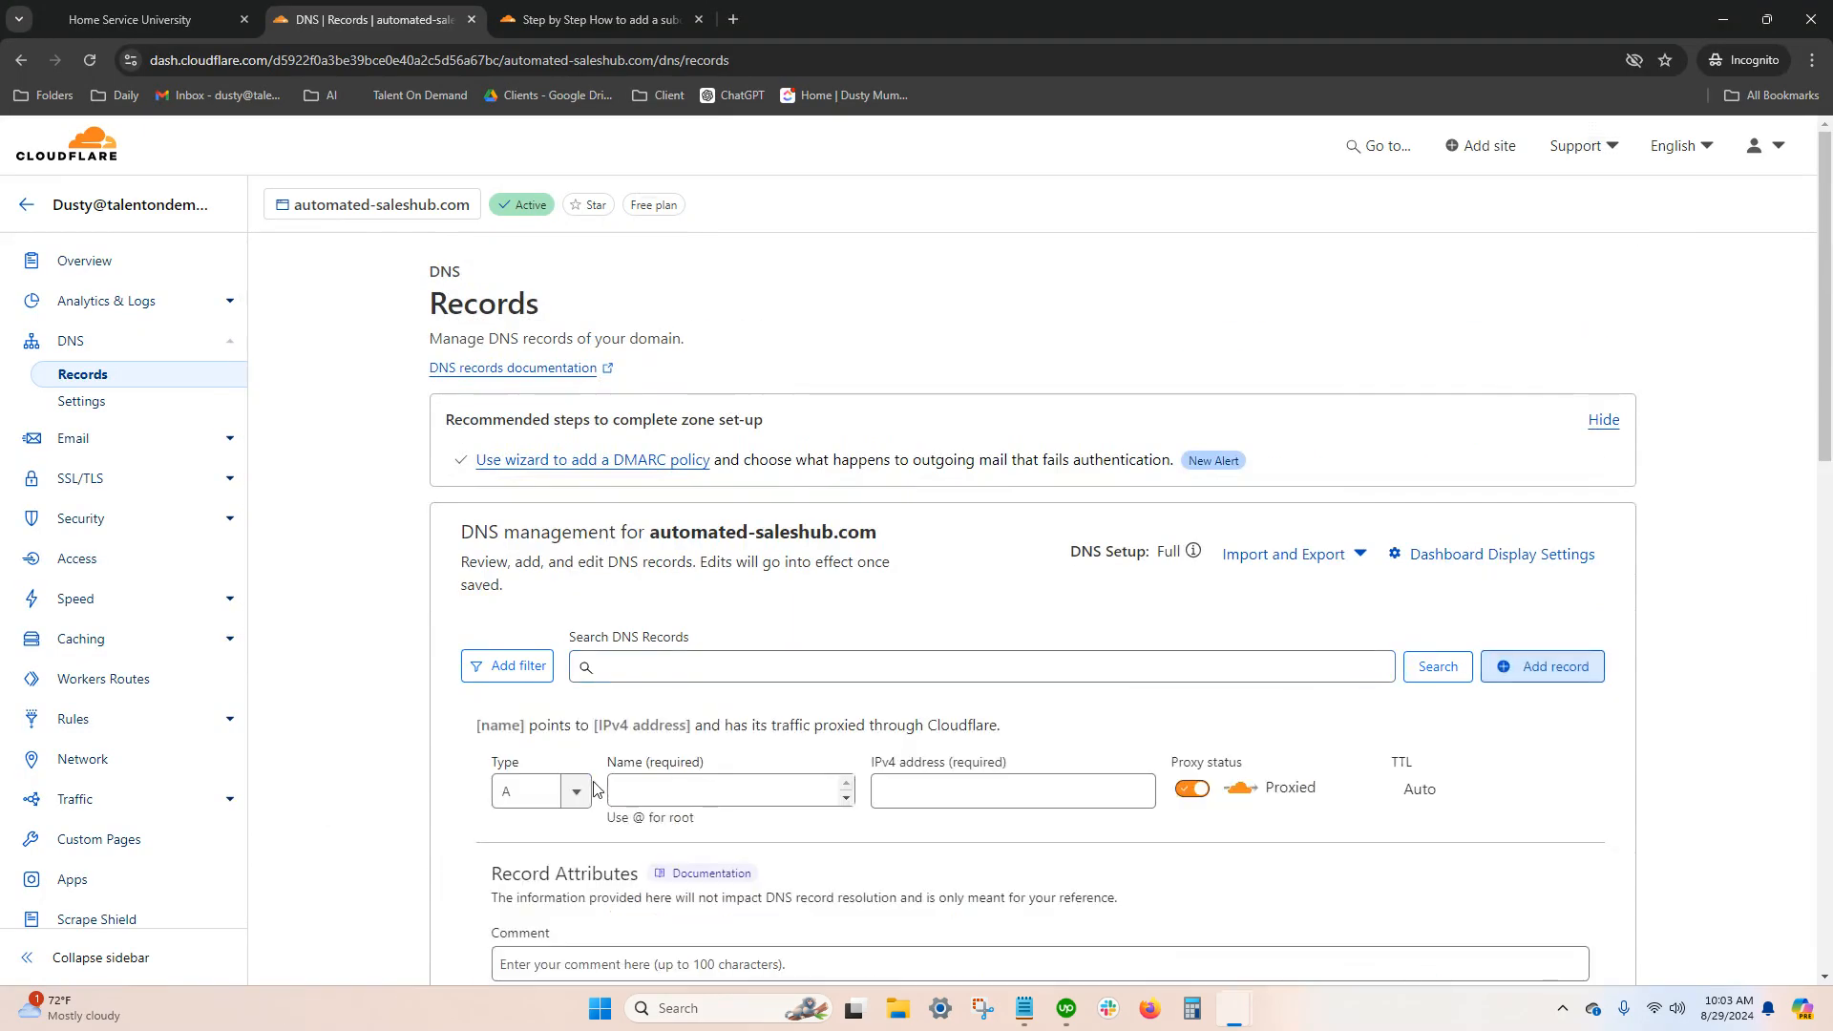
pyautogui.click(625, 790)
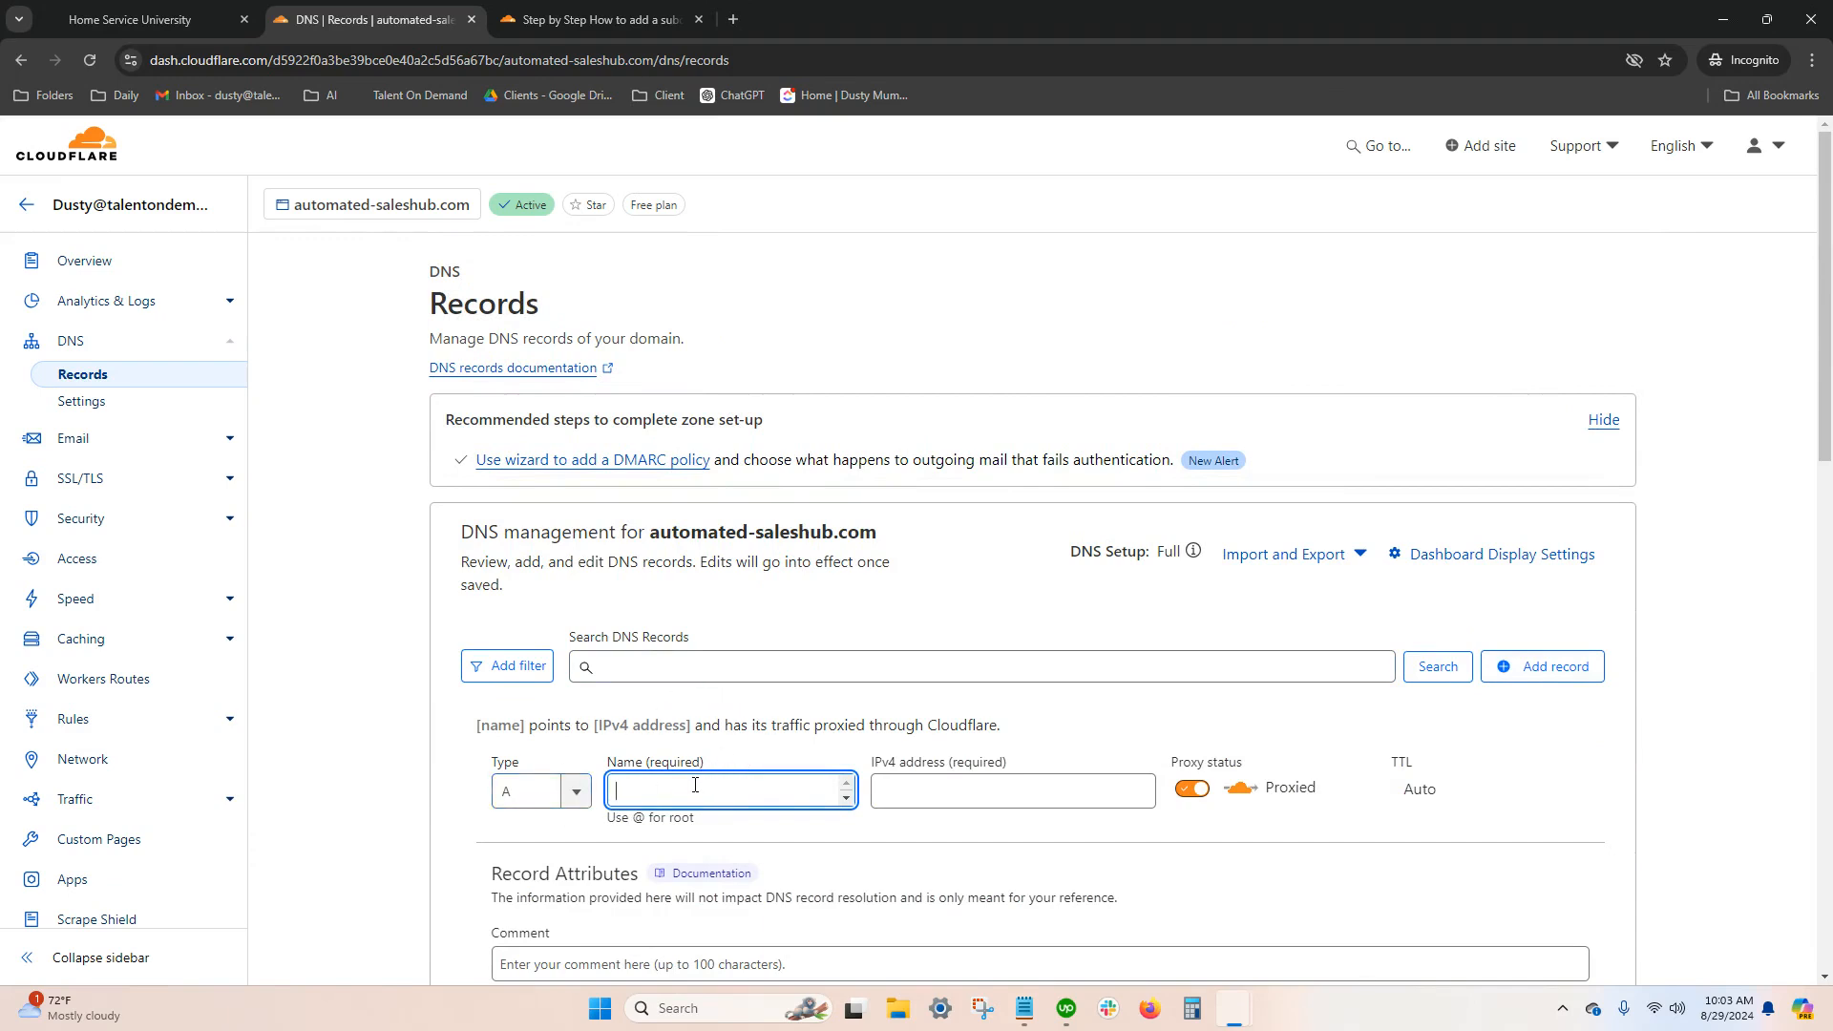
pyautogui.write('my')
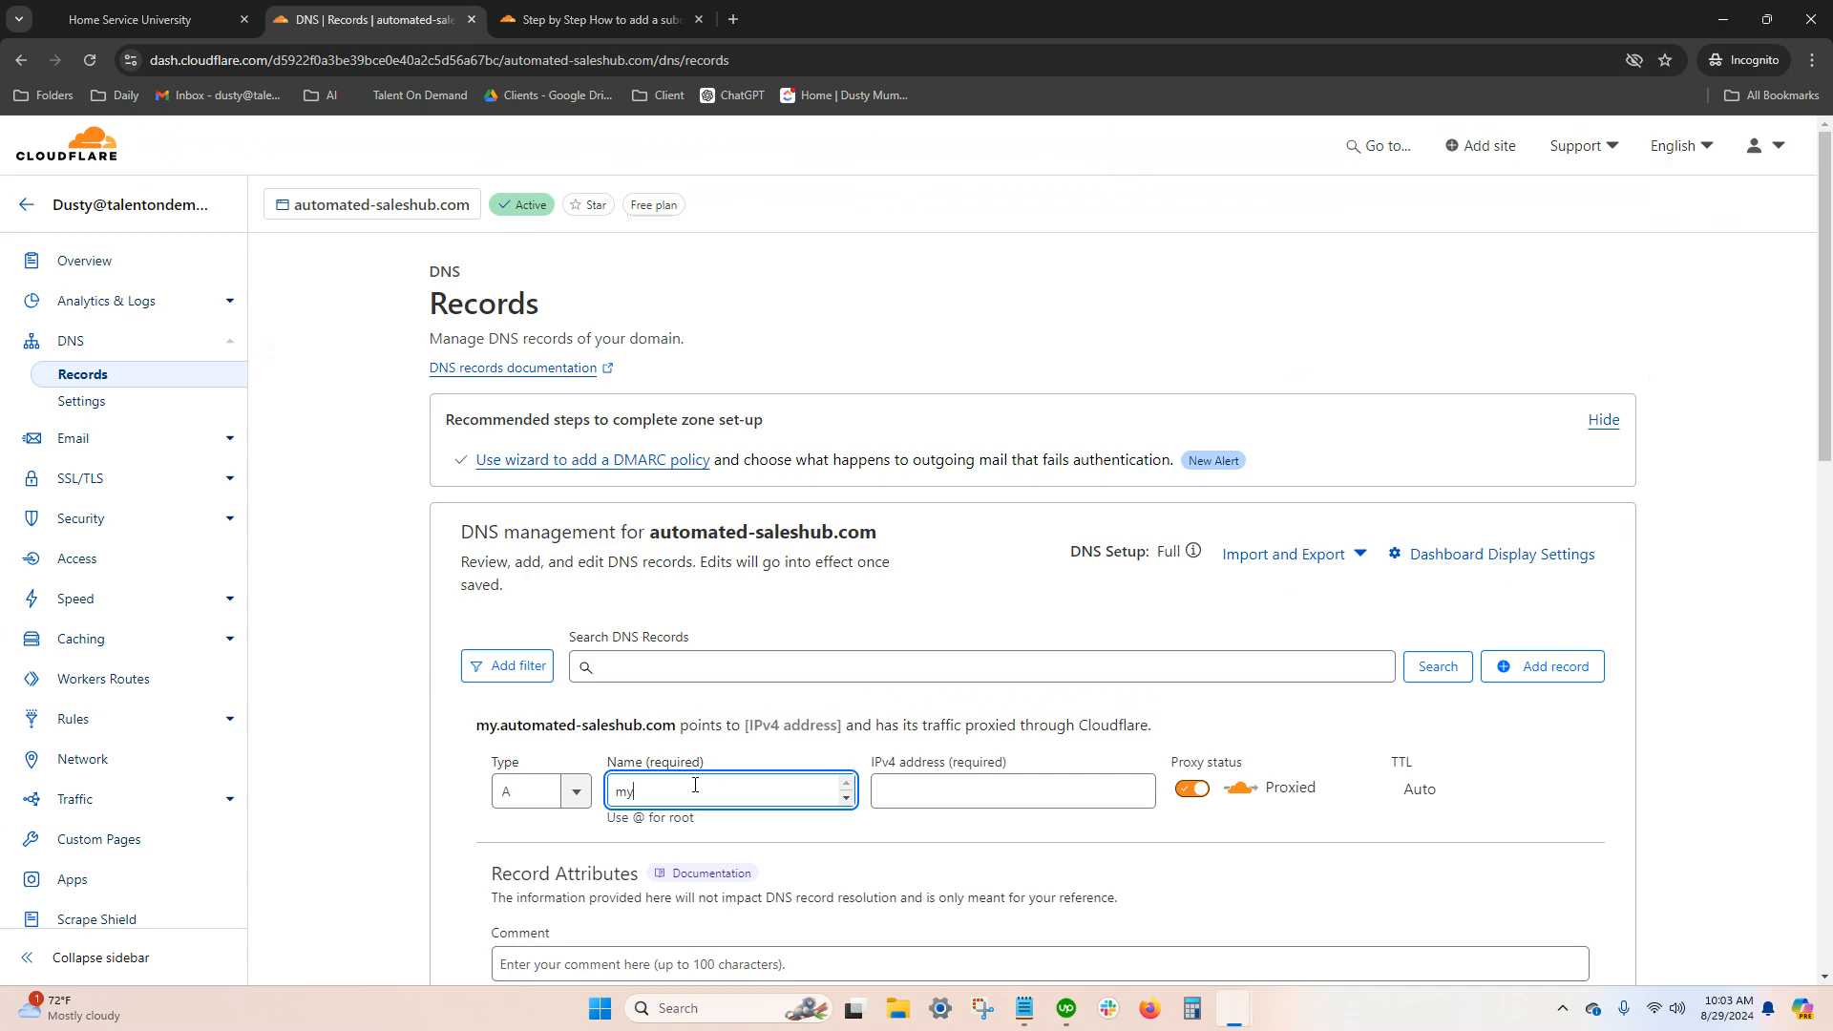
pyautogui.click(909, 786)
pyautogui.write('162.159.140.166')
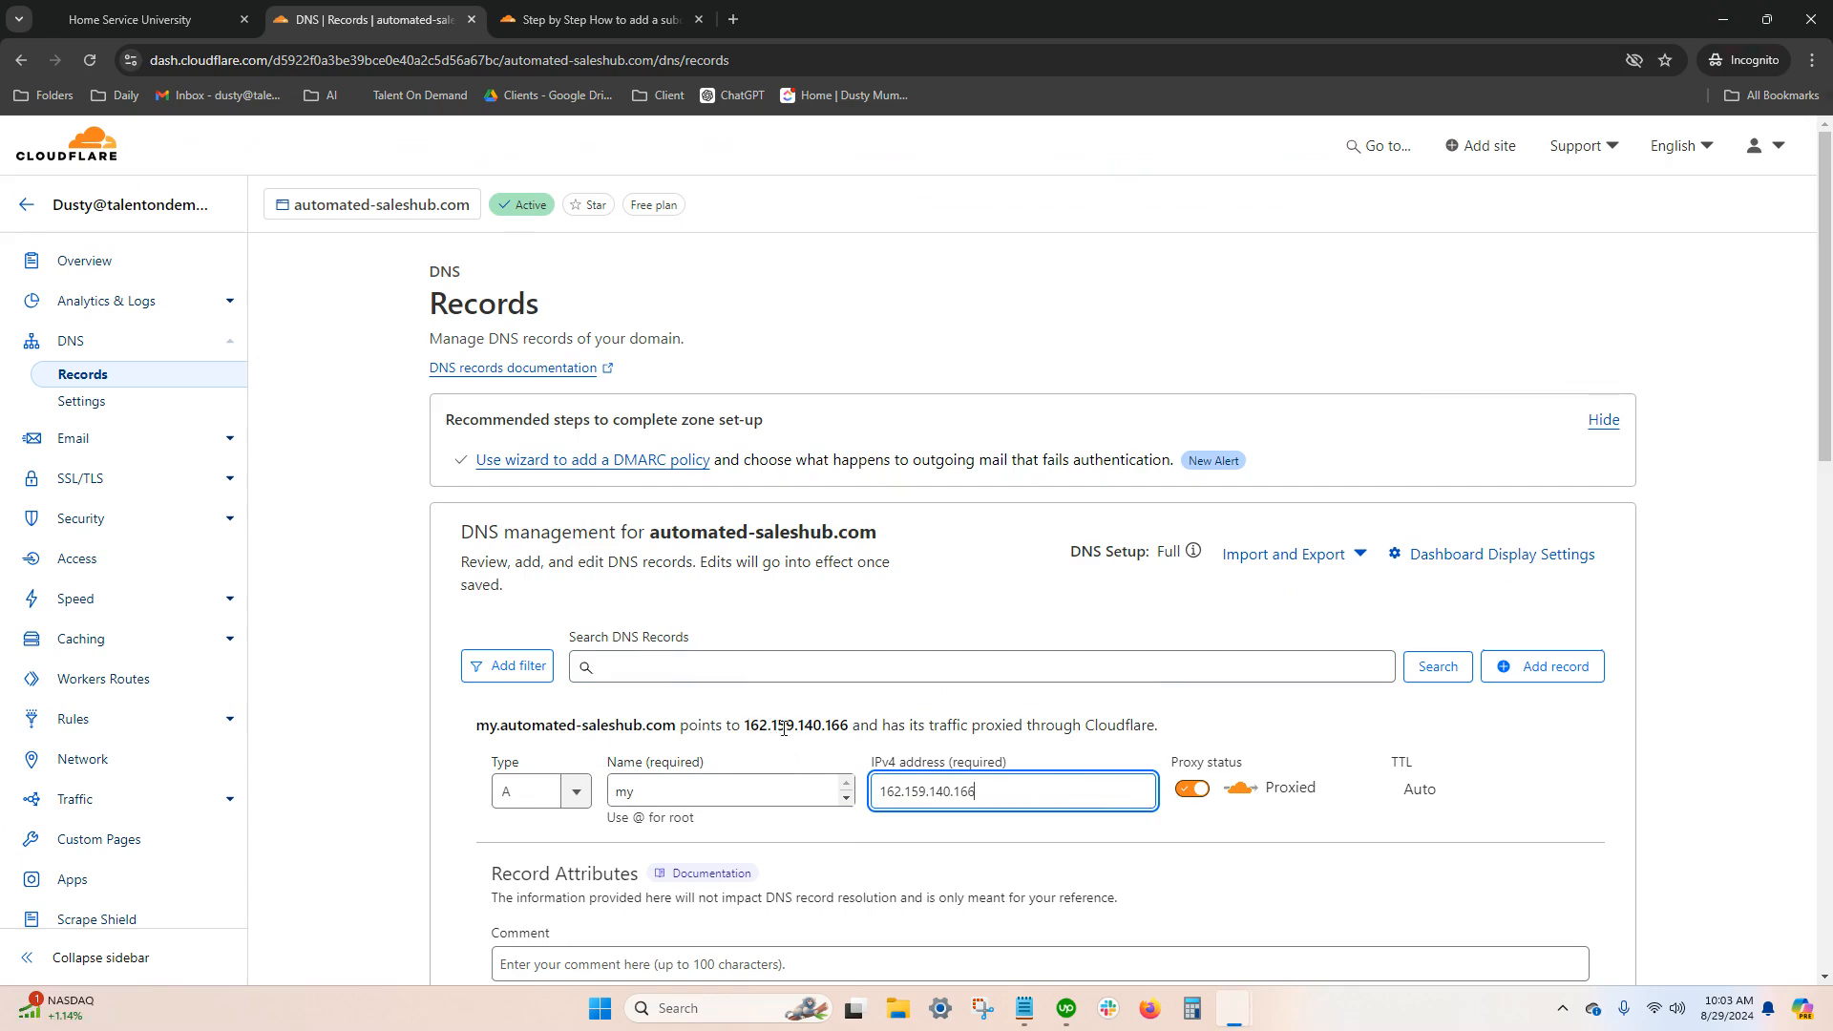
pyautogui.scroll(-4, 926, 770)
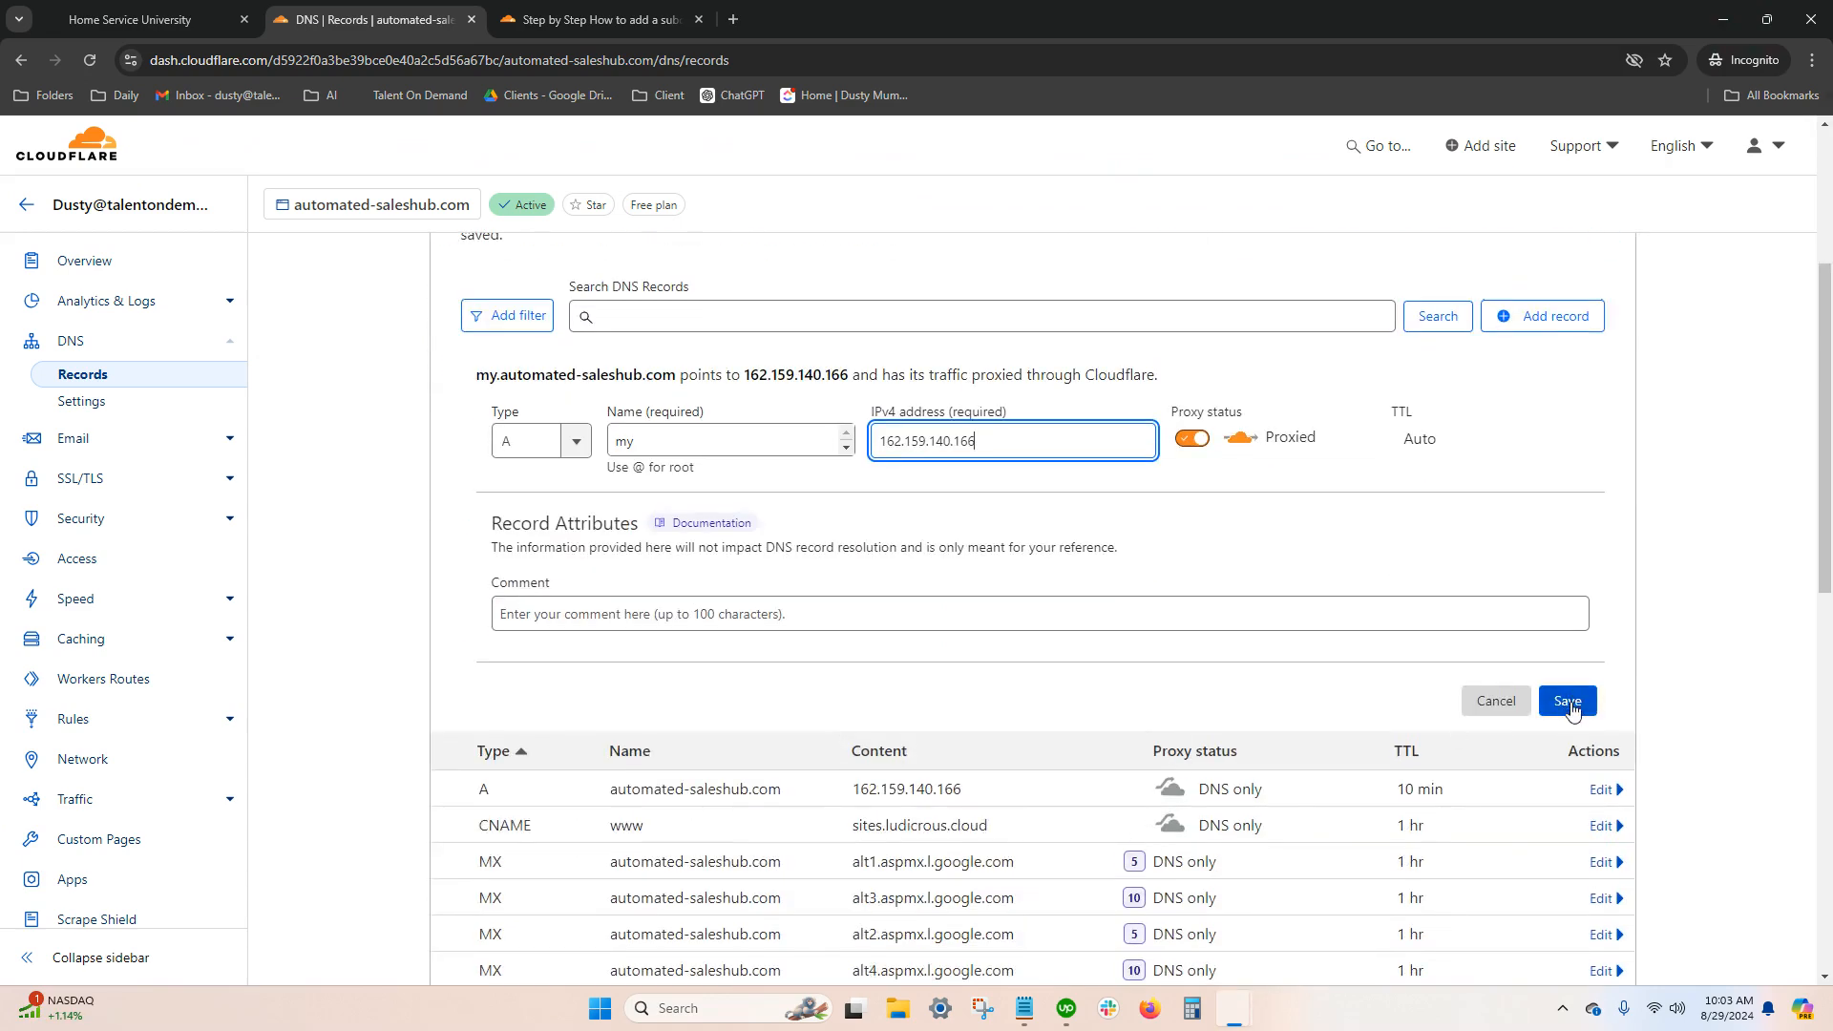
pyautogui.click(1587, 711)
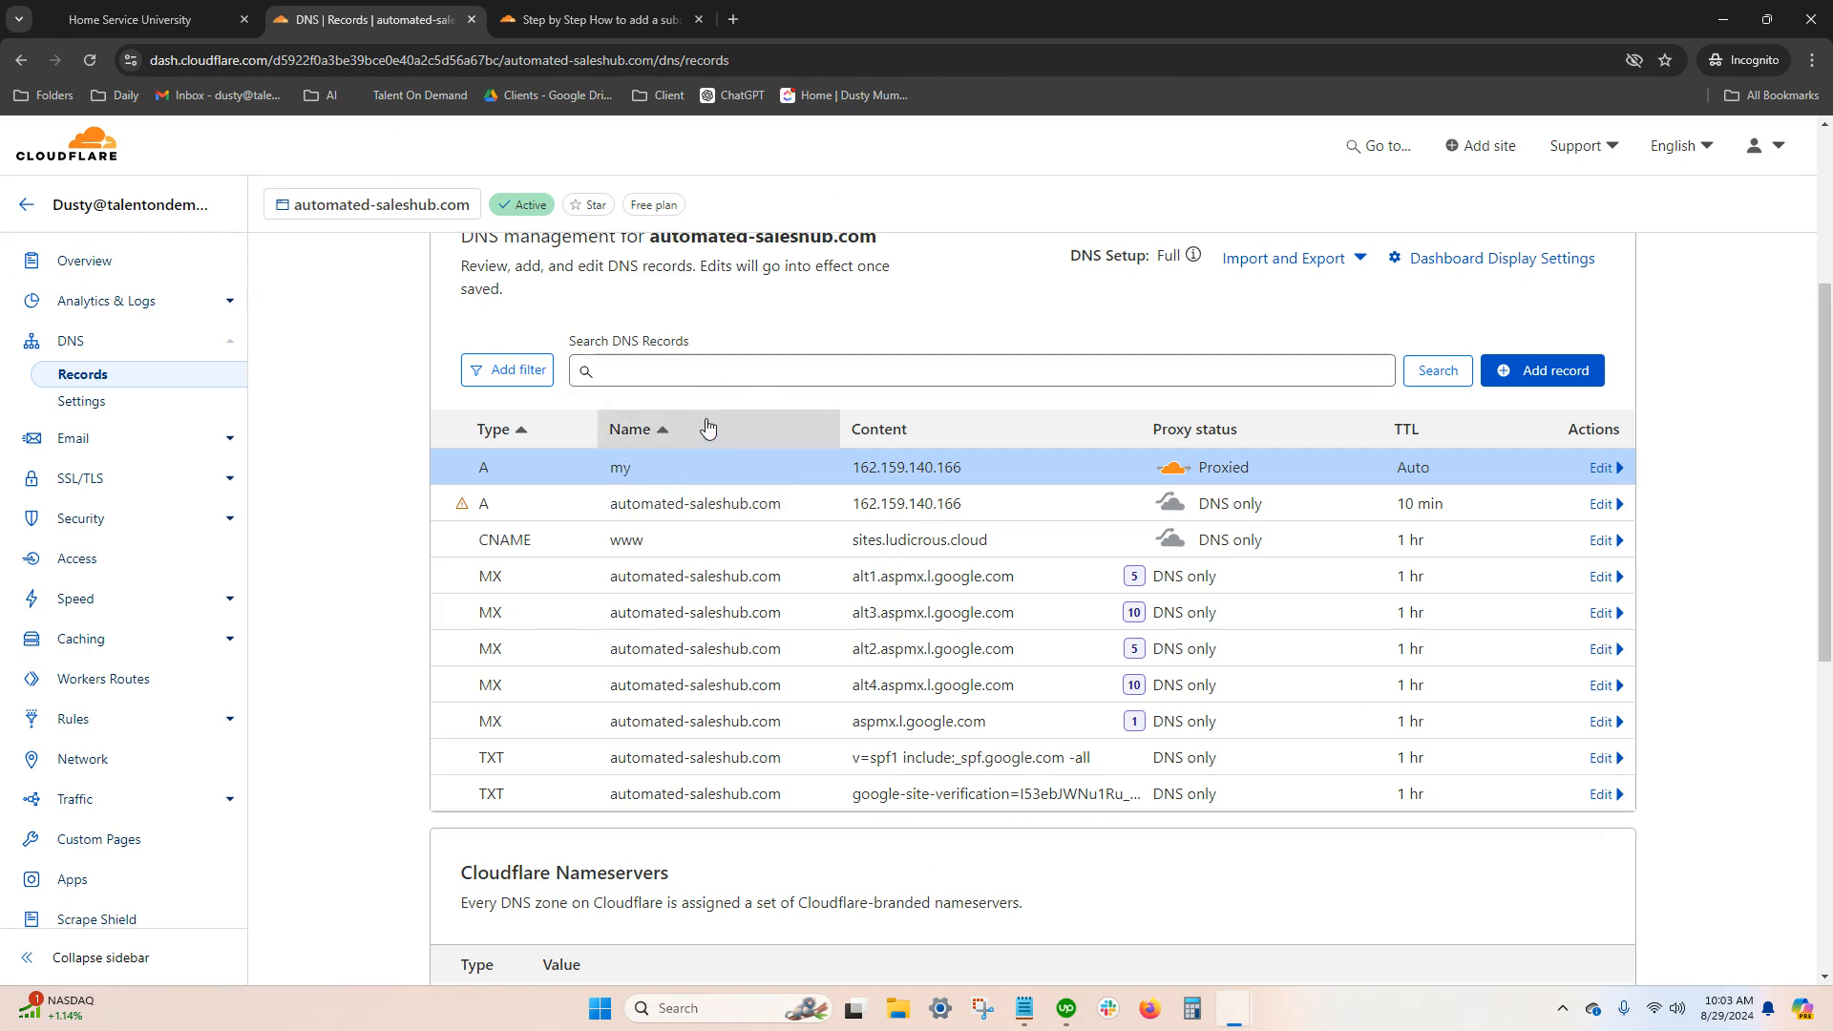
pyautogui.scroll(3, 722, 444)
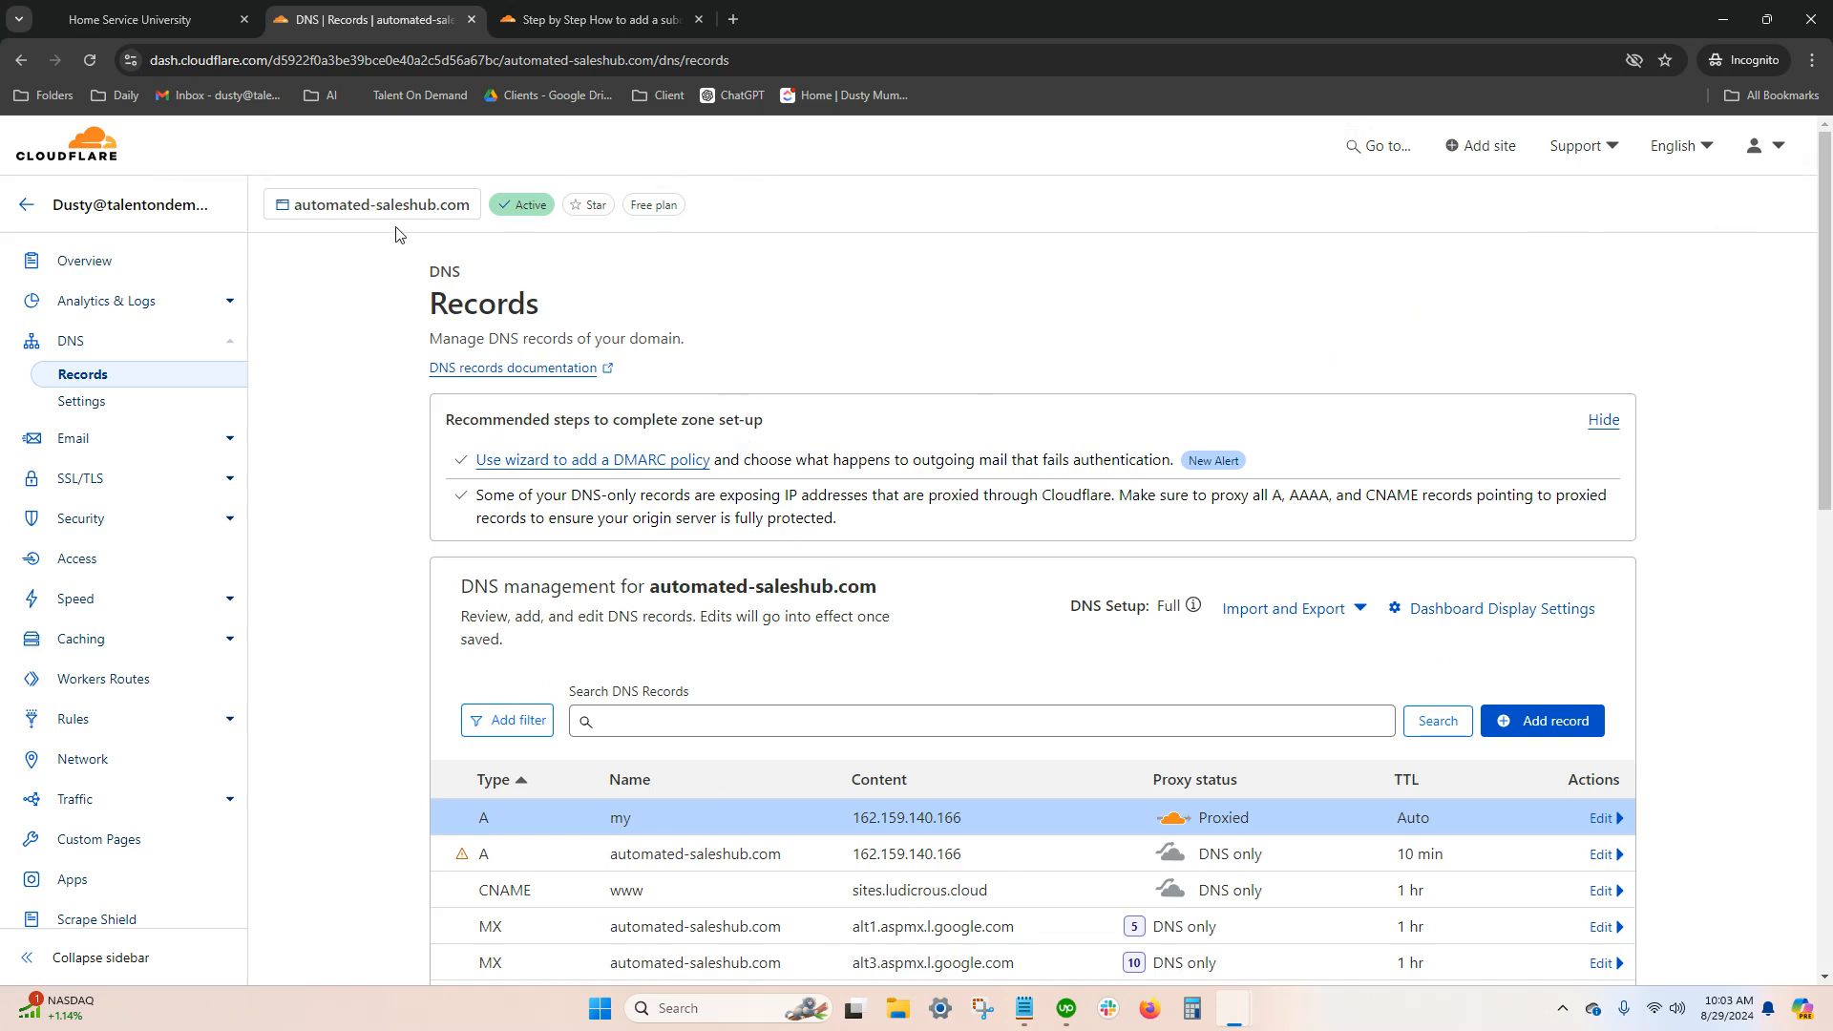
# Back in GoHighLevel, enter my.automated-saleshub.com as the new dedicated sending domain and submit it for verification
pyautogui.click(169, 24)
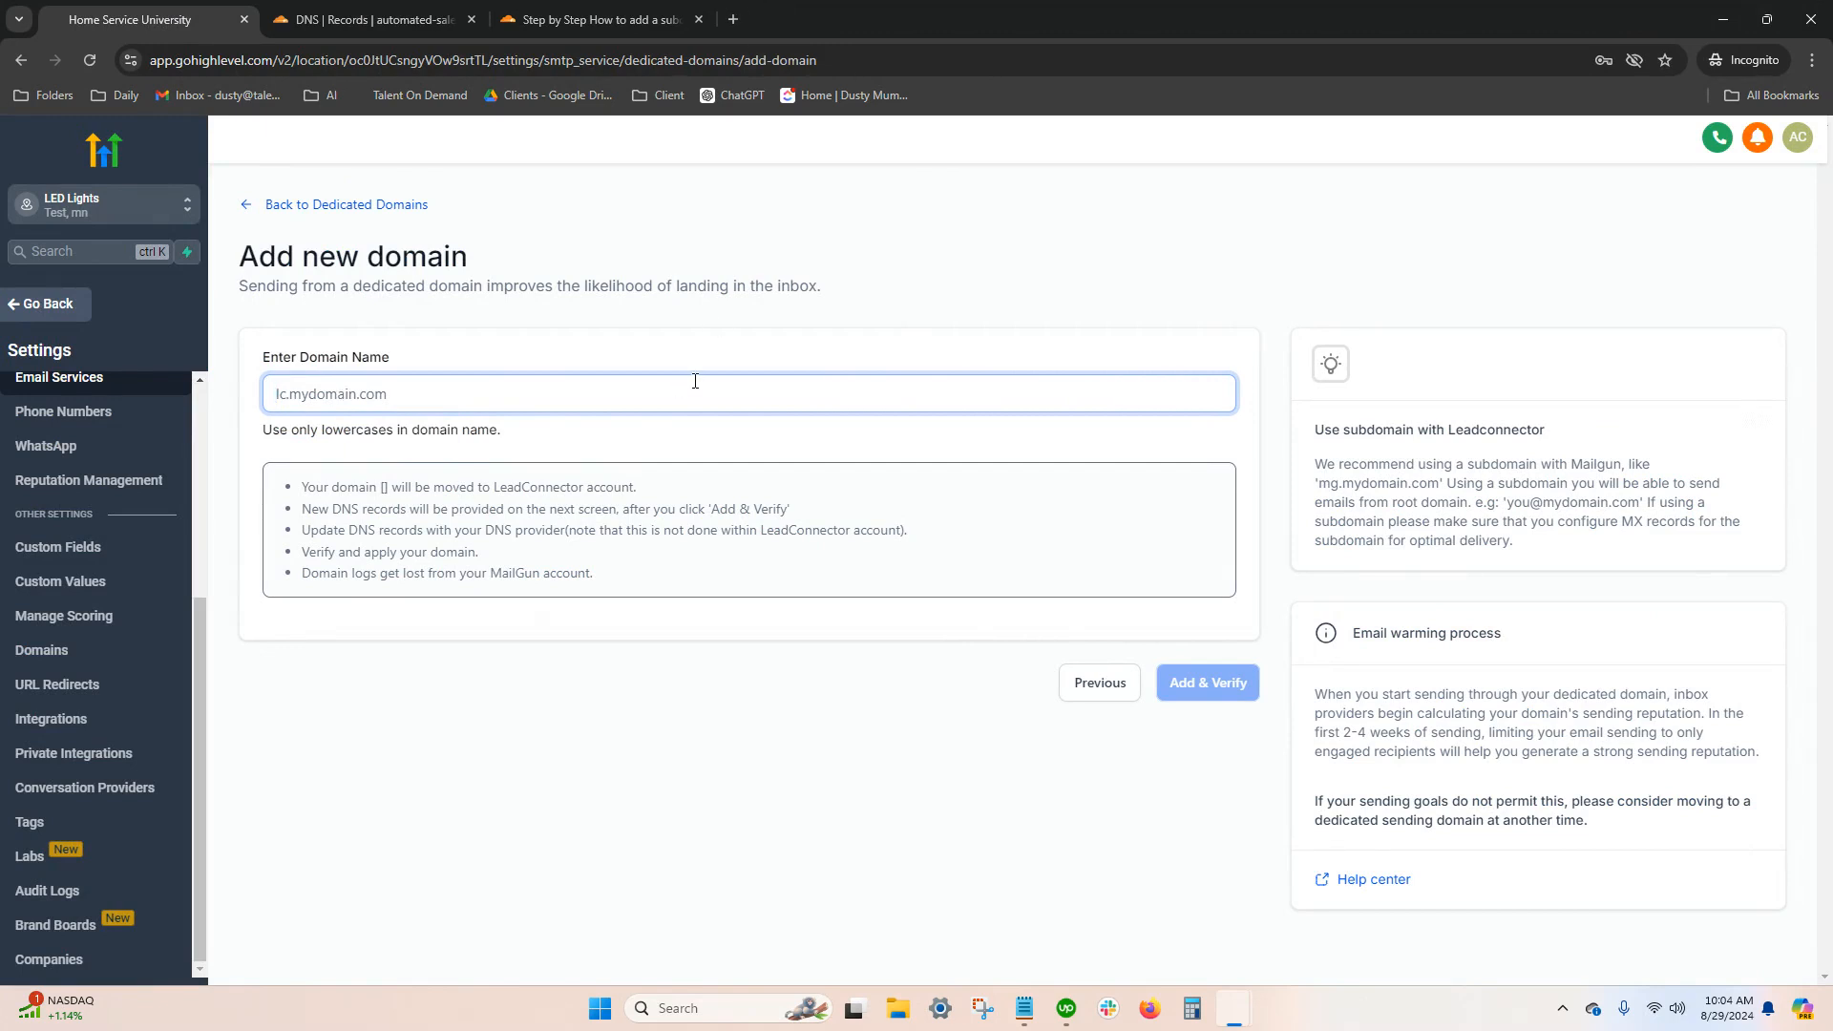
pyautogui.click(1724, 19)
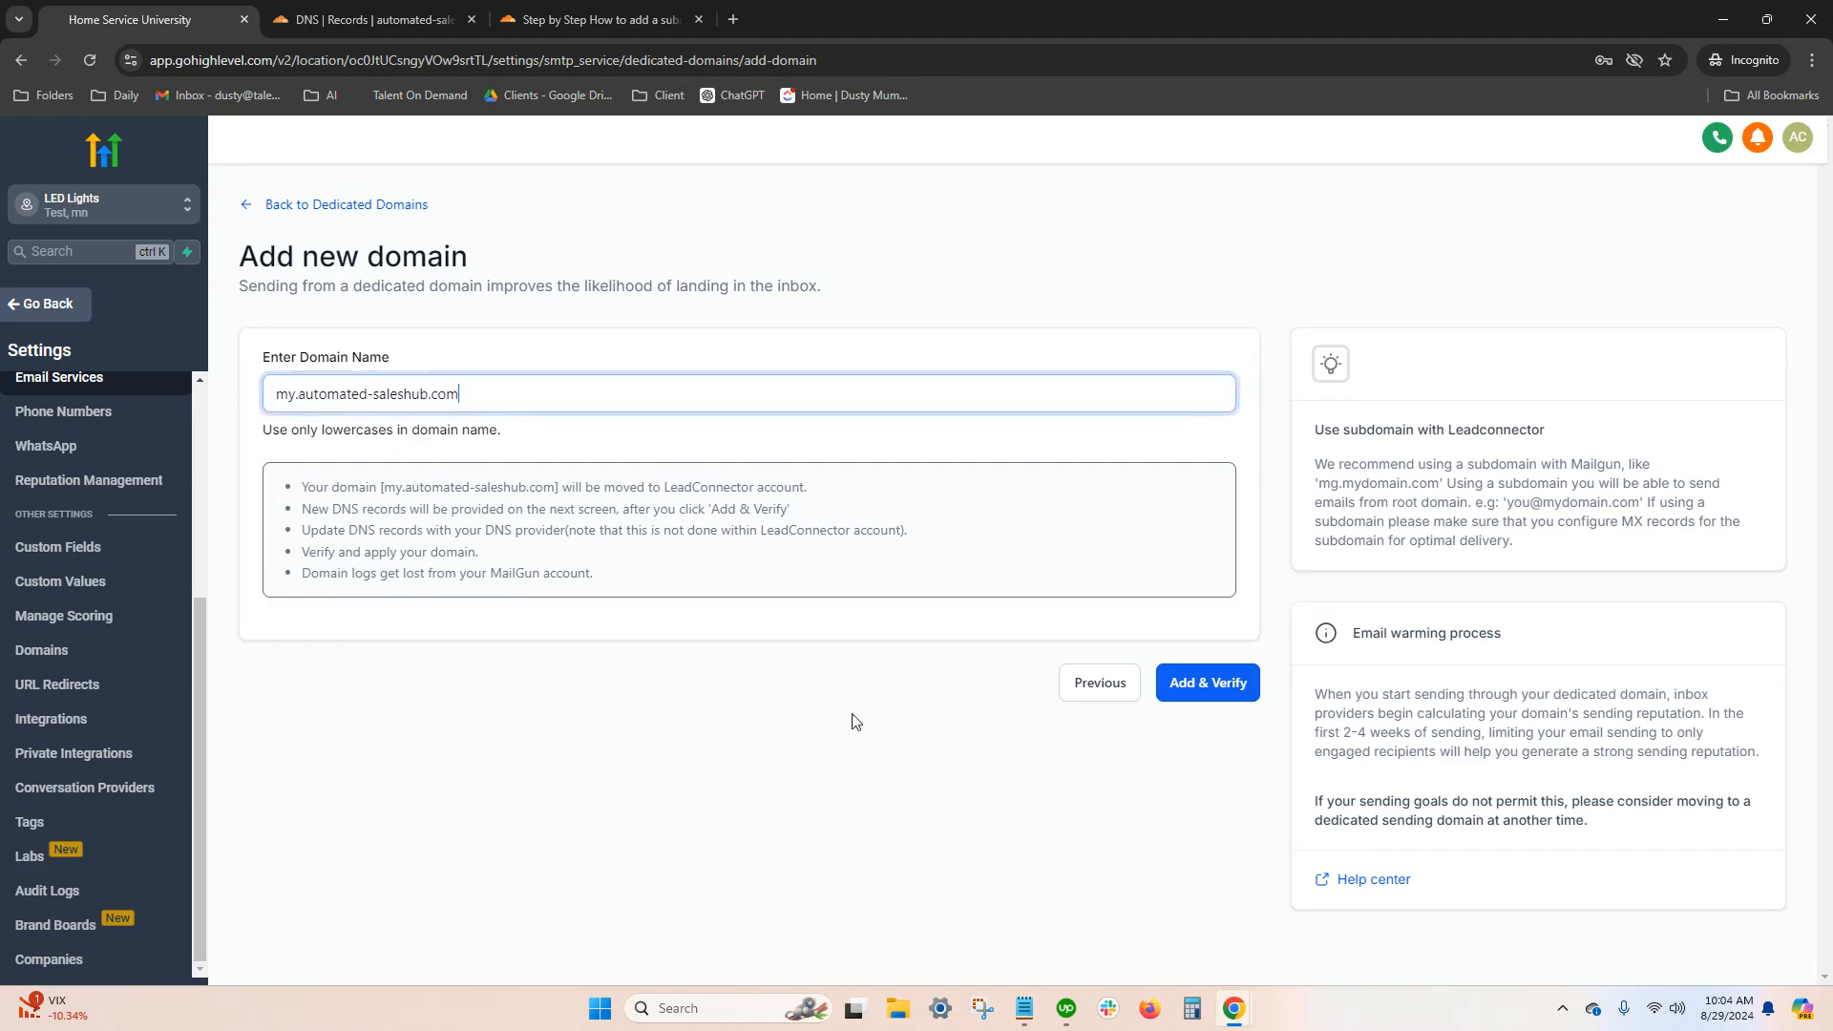
pyautogui.click(1221, 684)
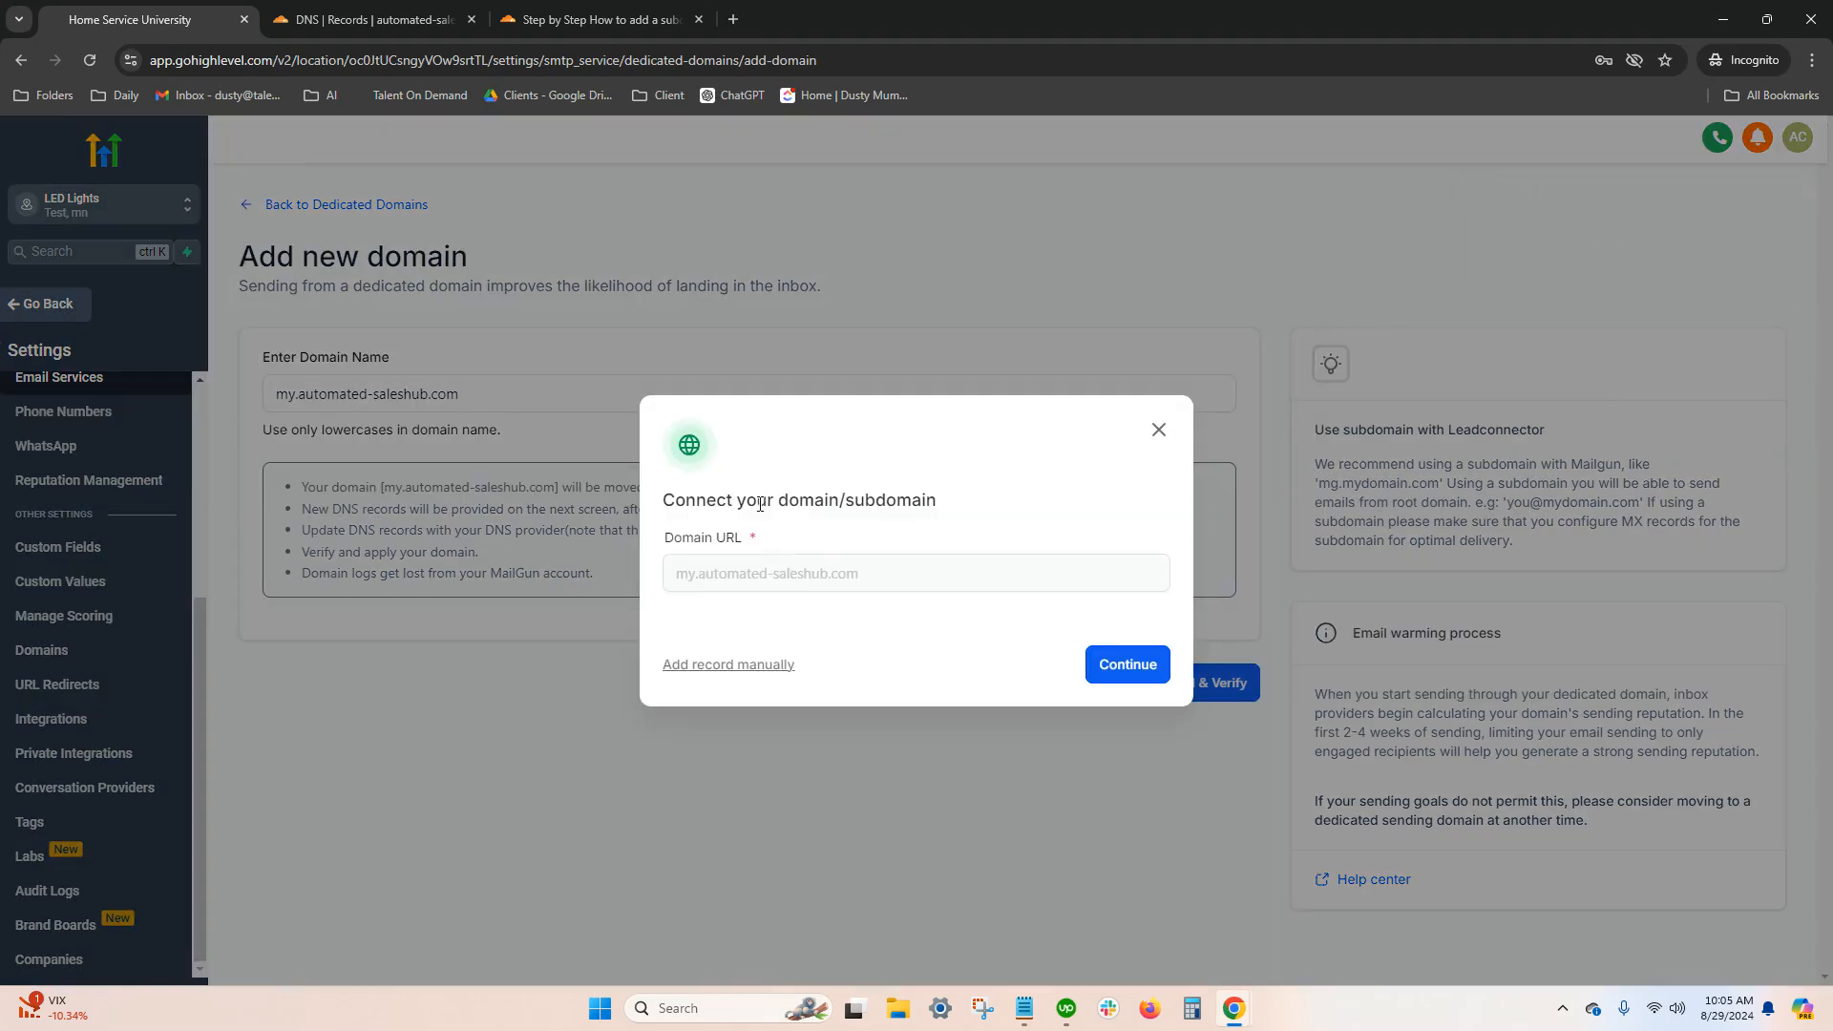
# Authorize my.automated-saleshub.com with Cloudflare, letting LeadConnector add the TXT, CNAME and MX email records
pyautogui.click(1121, 663)
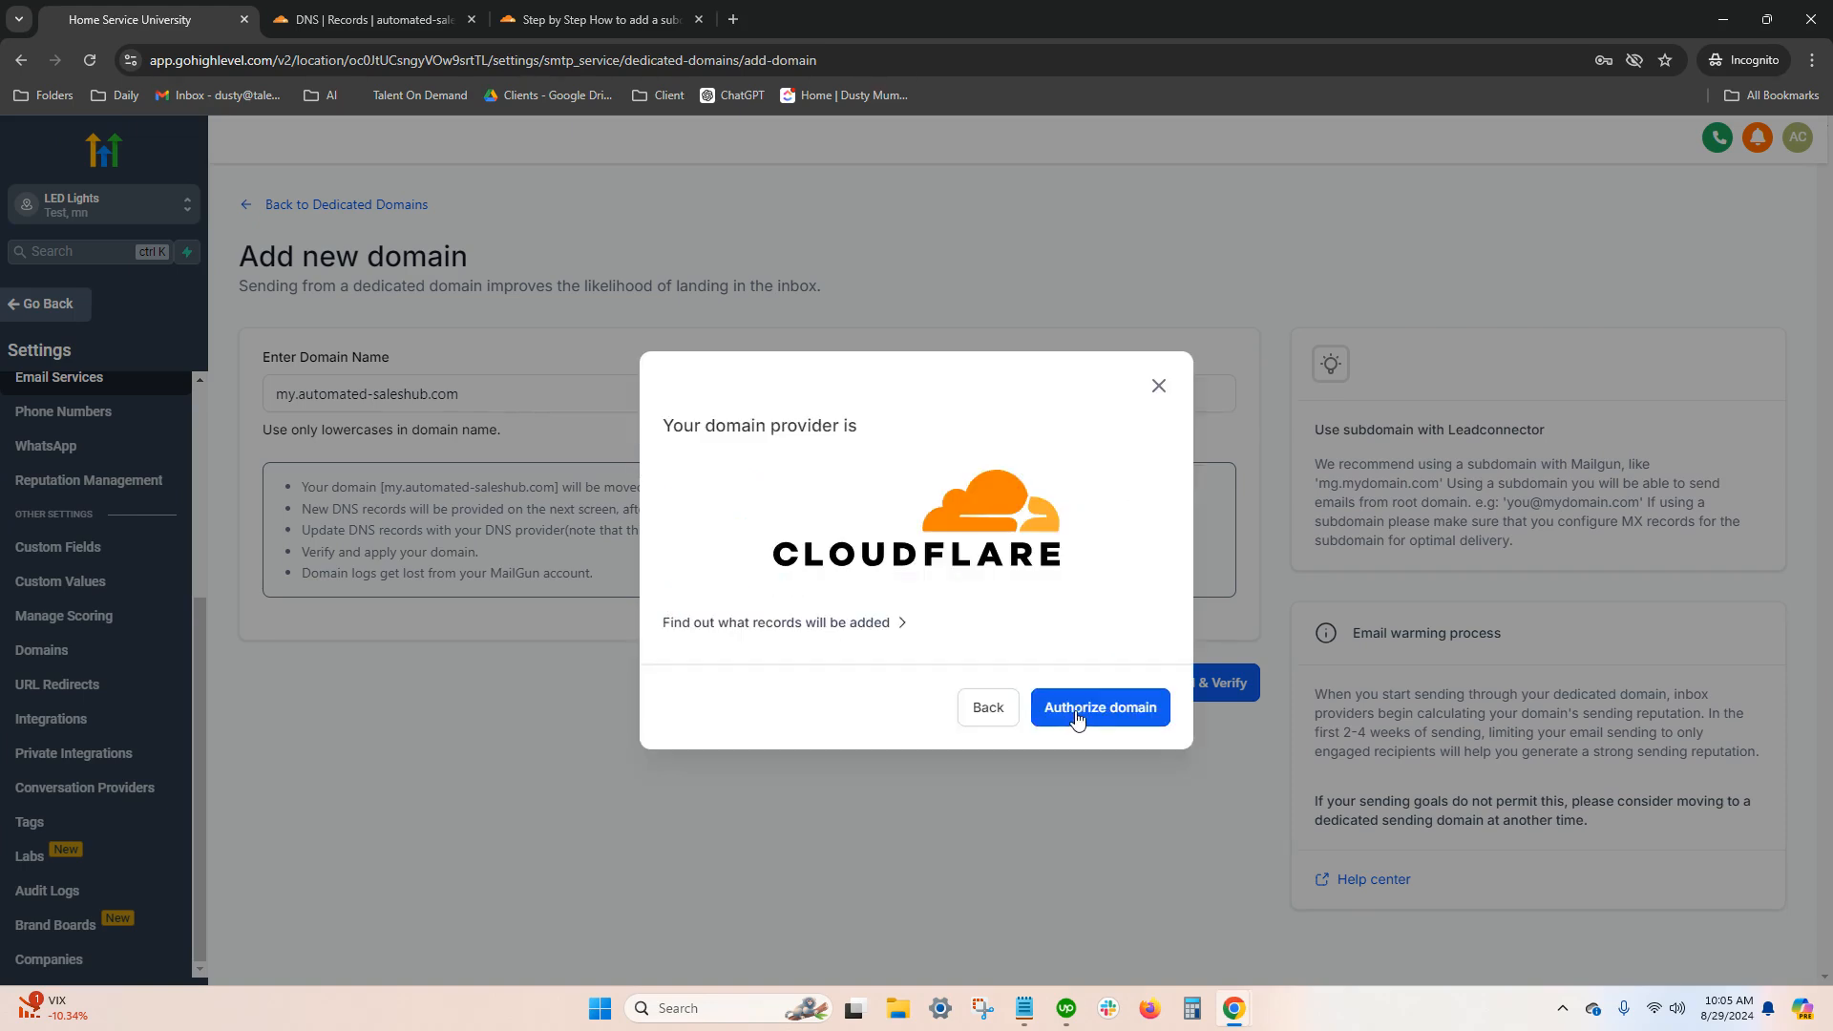
pyautogui.click(1077, 720)
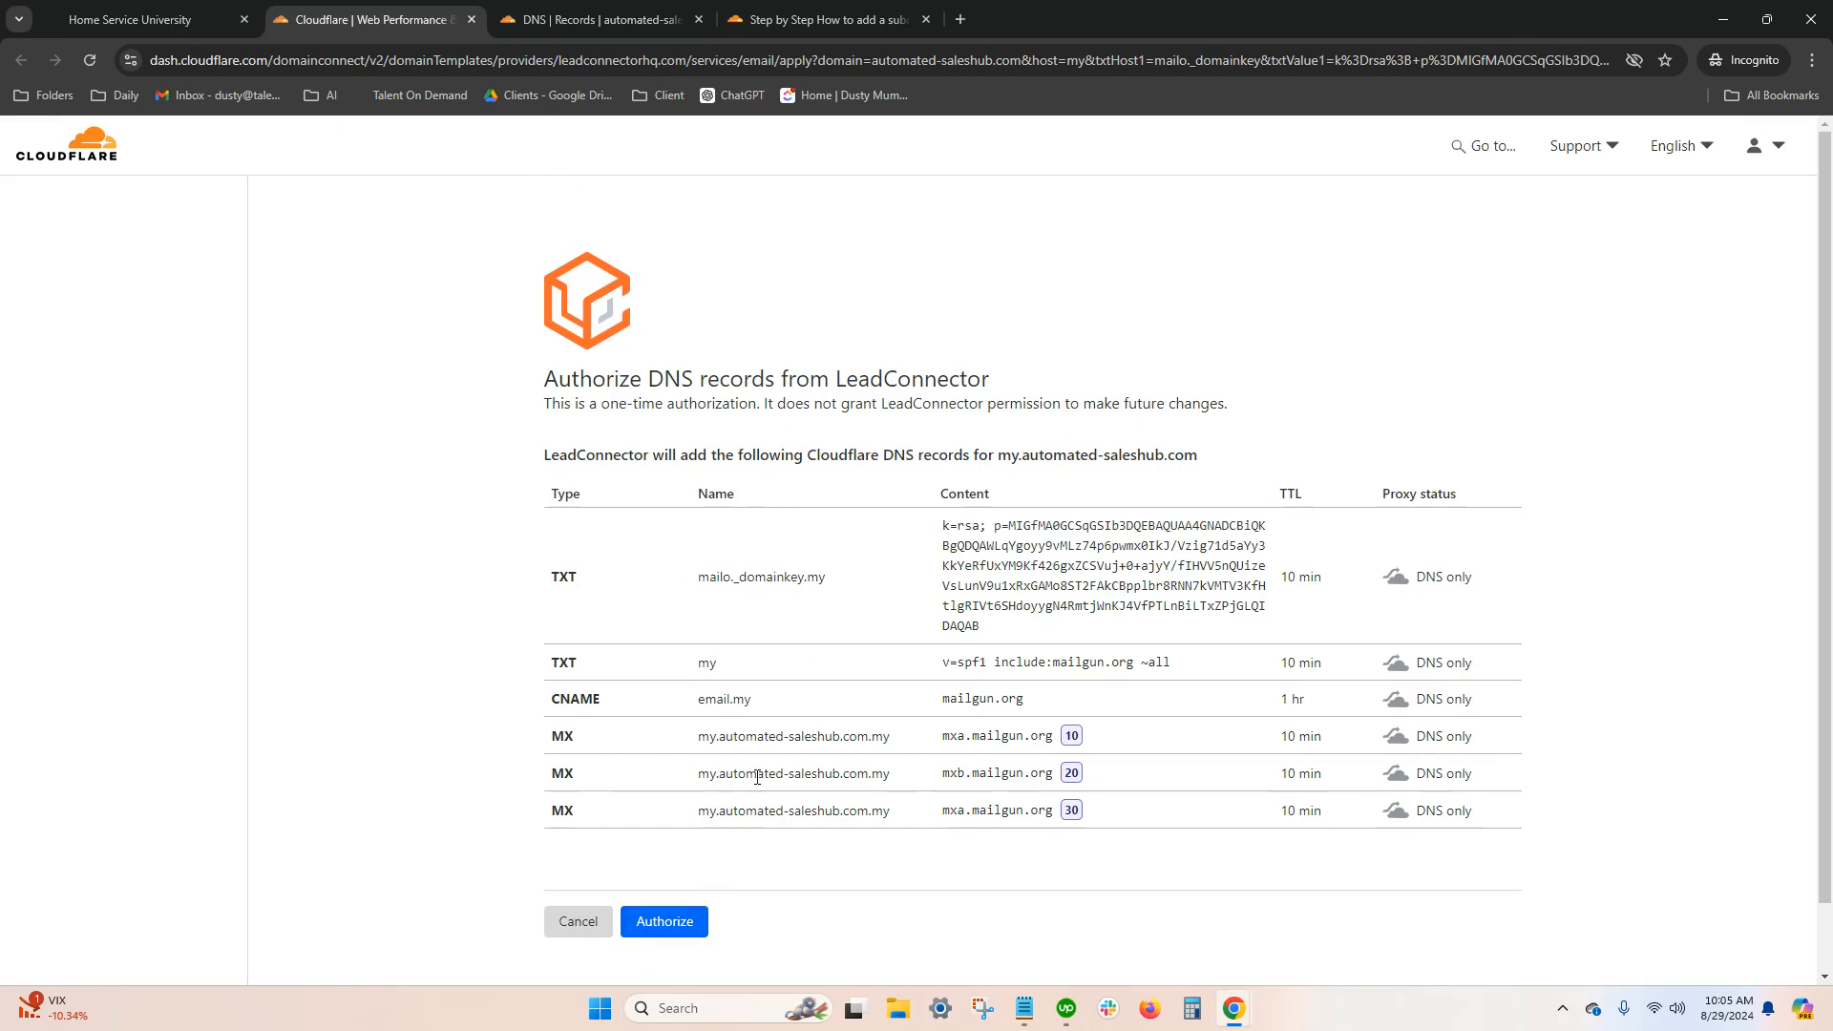
pyautogui.click(685, 917)
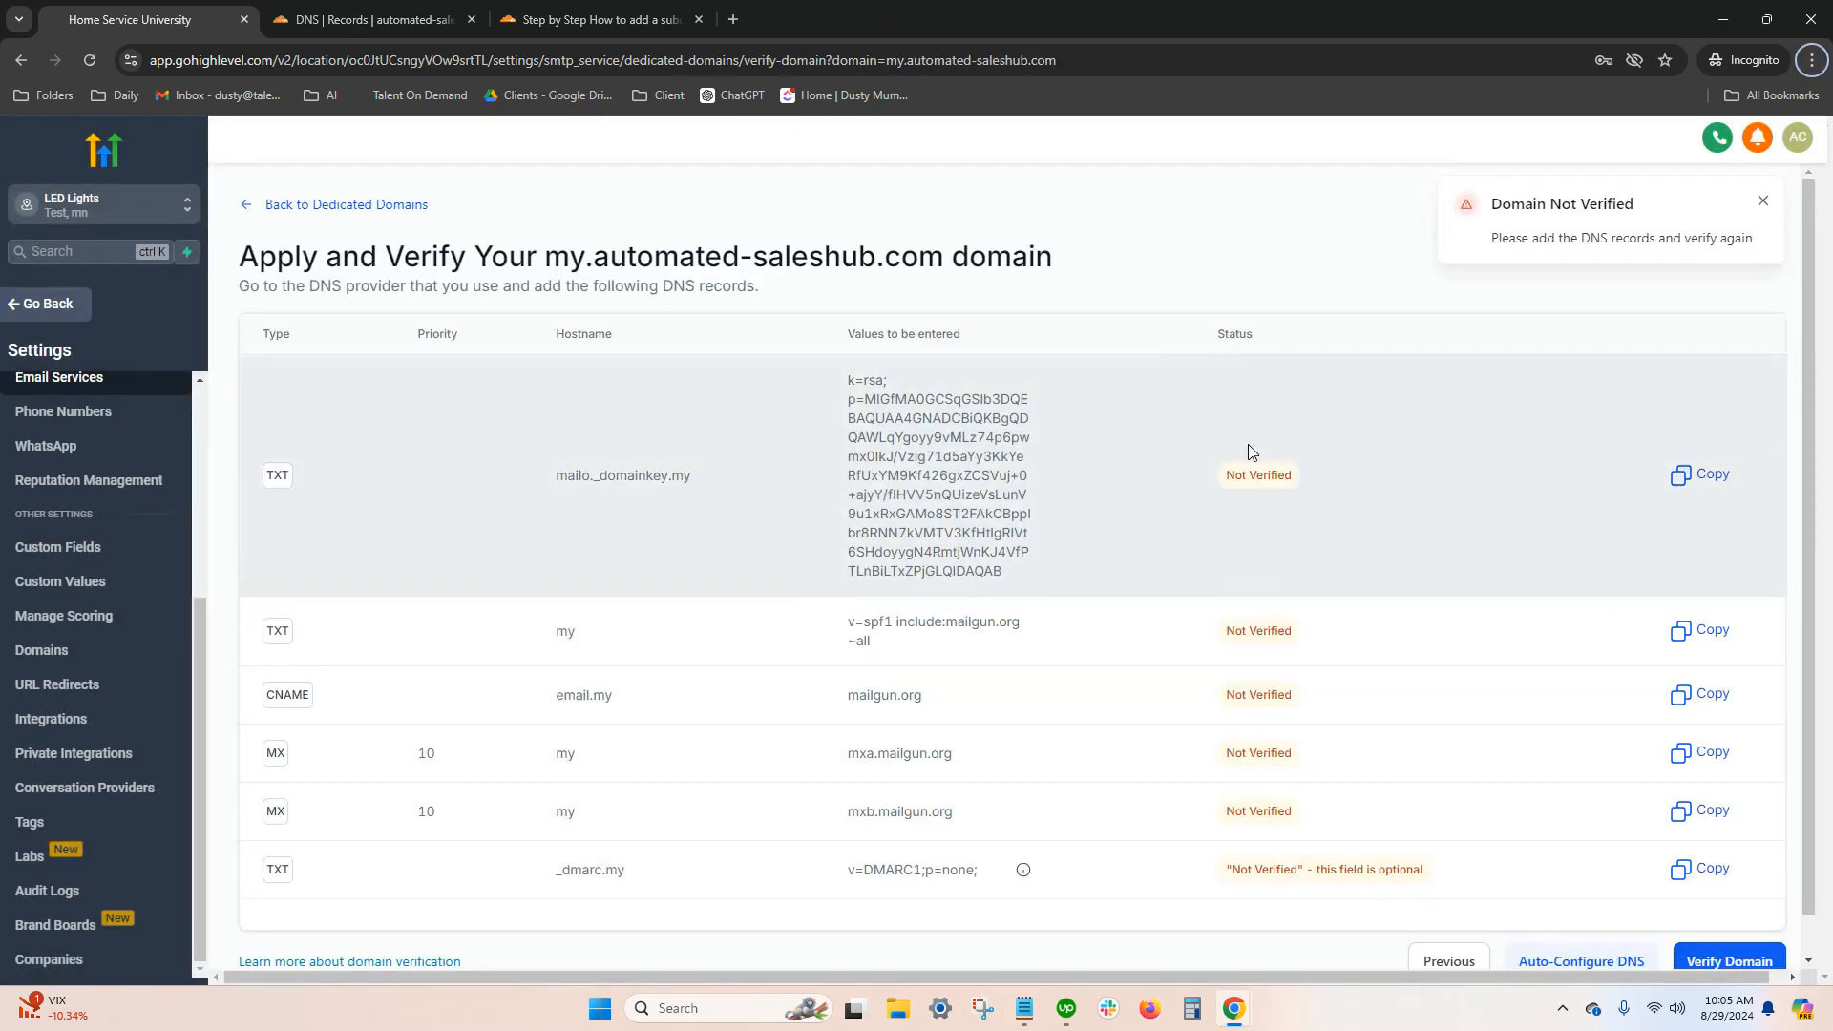
# Verify the my.automated-saleshub.com sending domain, then recheck its DNS record statuses and the optional DMARC value
pyautogui.scroll(-1, 1265, 668)
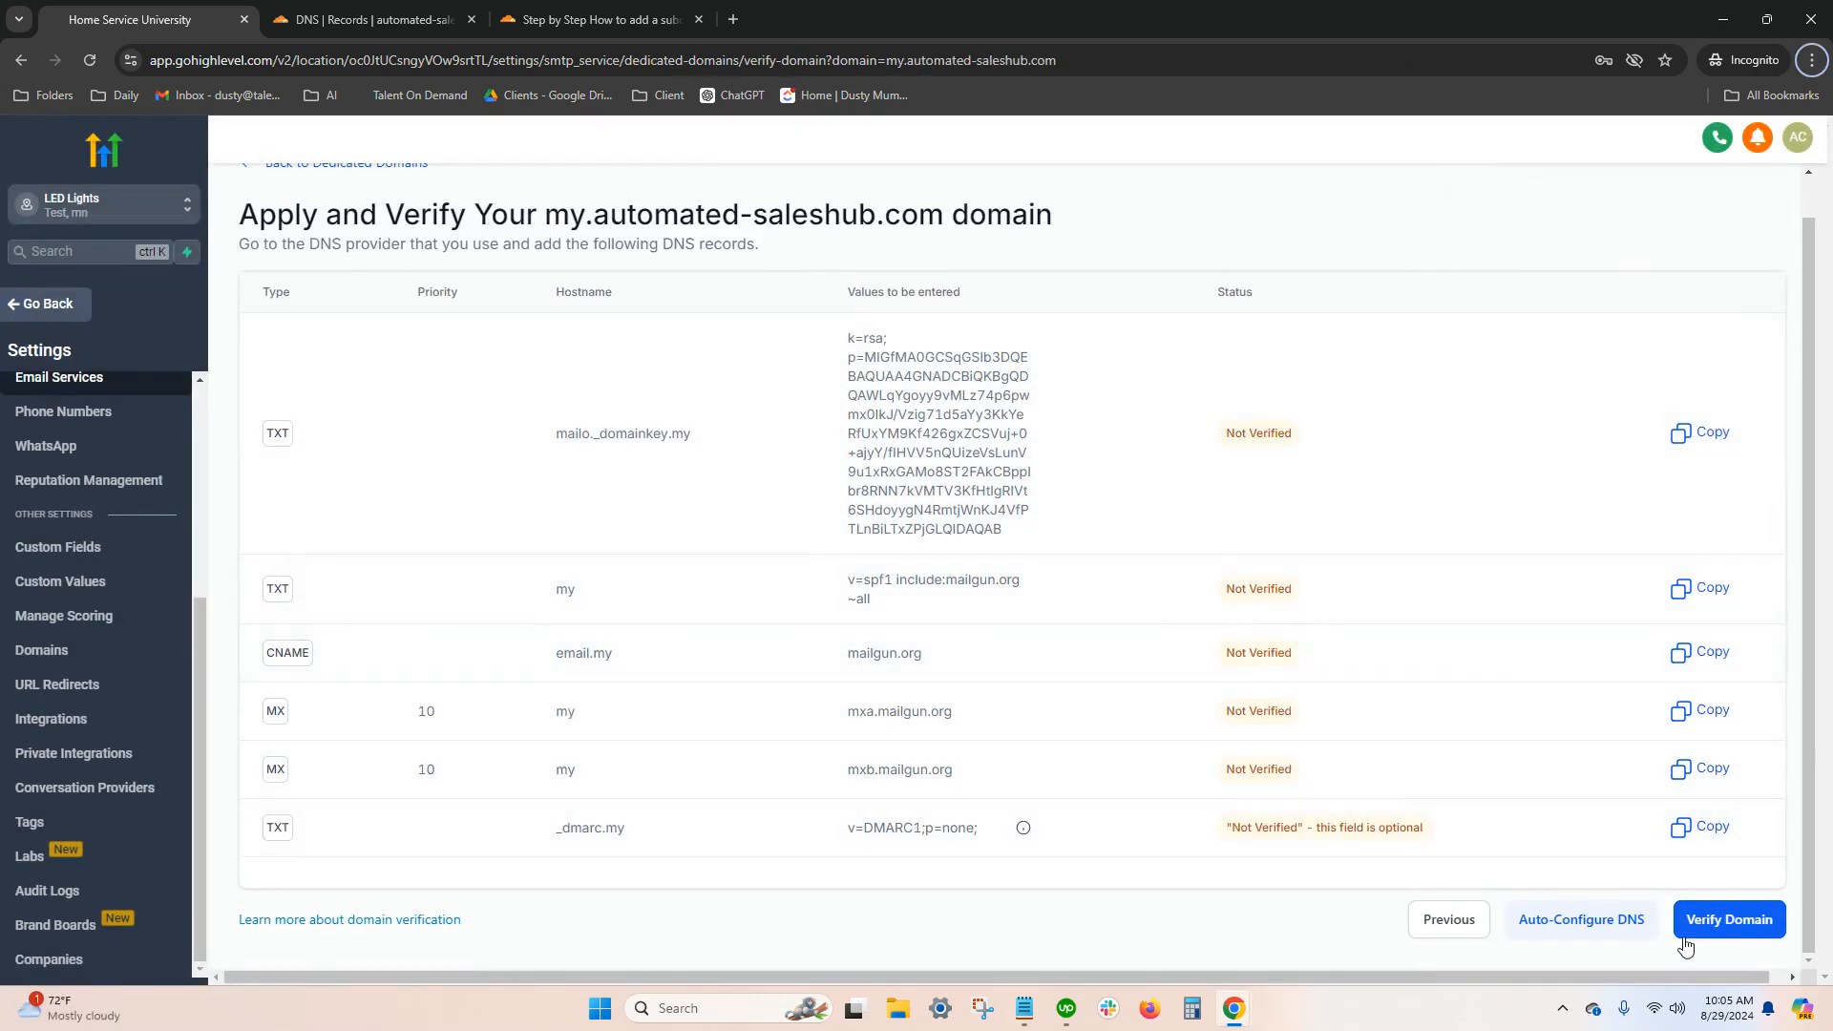
pyautogui.click(1726, 924)
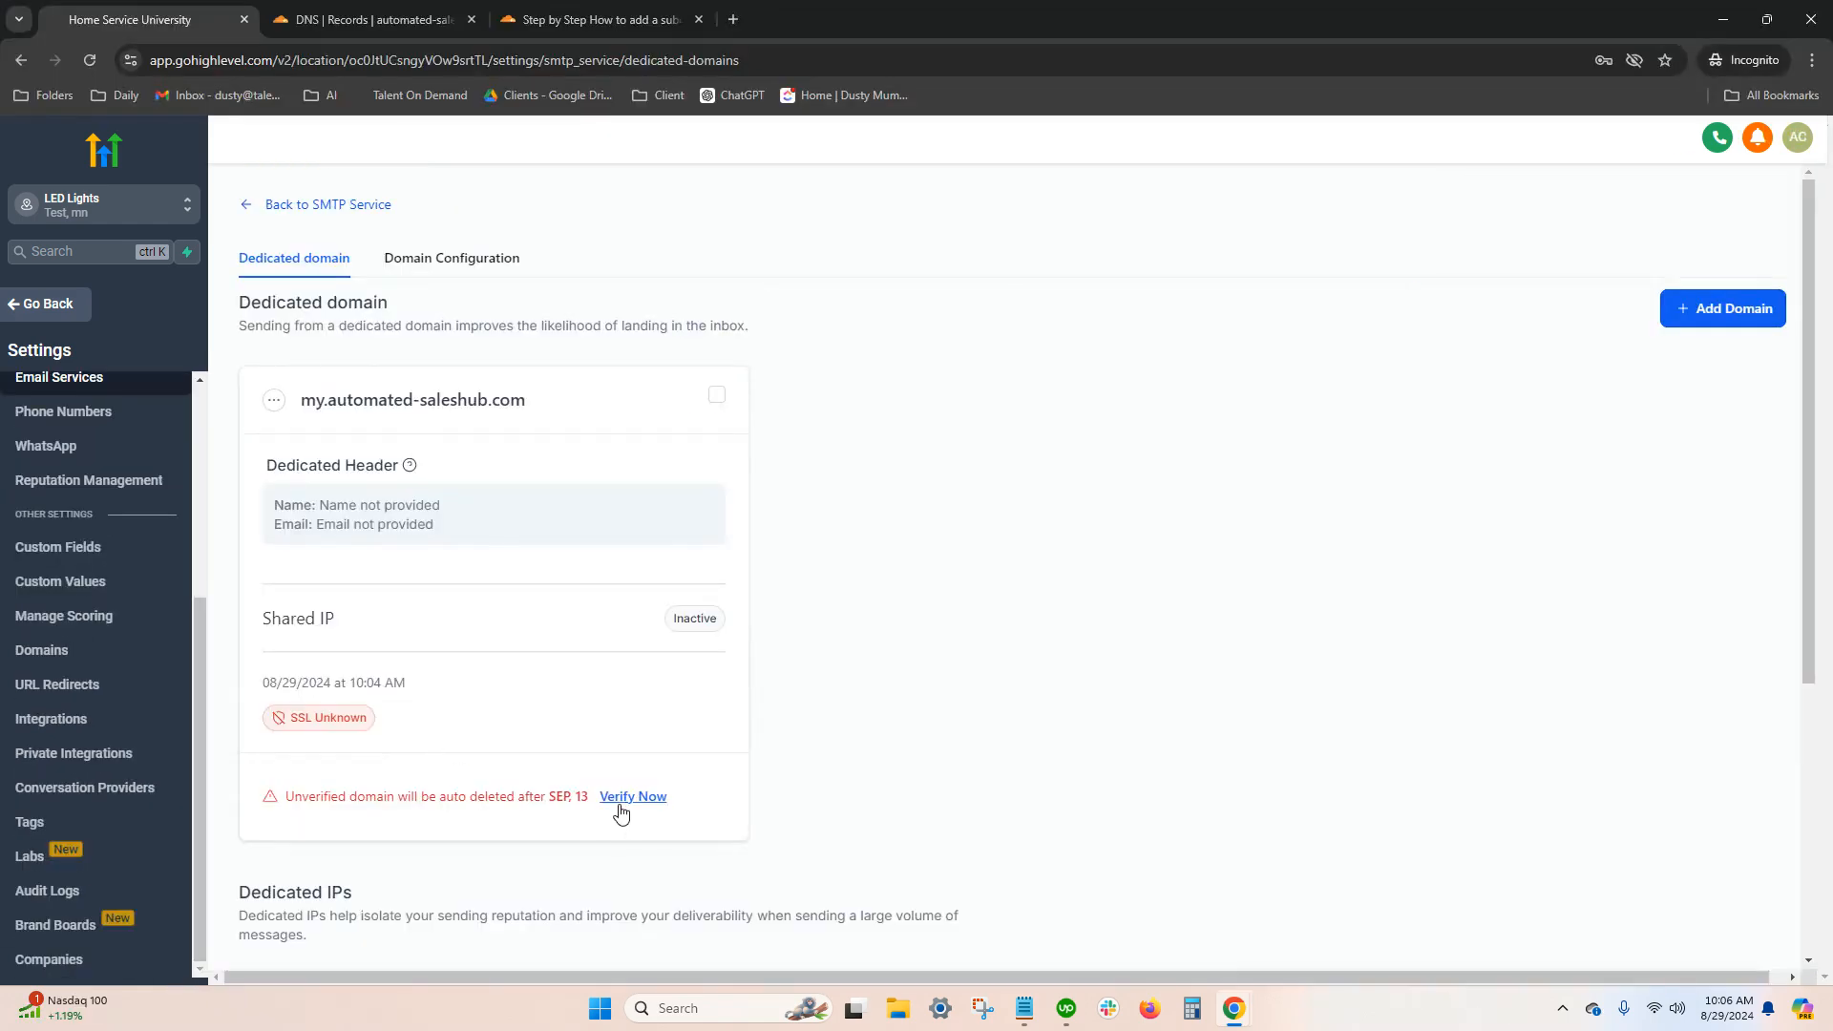
pyautogui.click(626, 798)
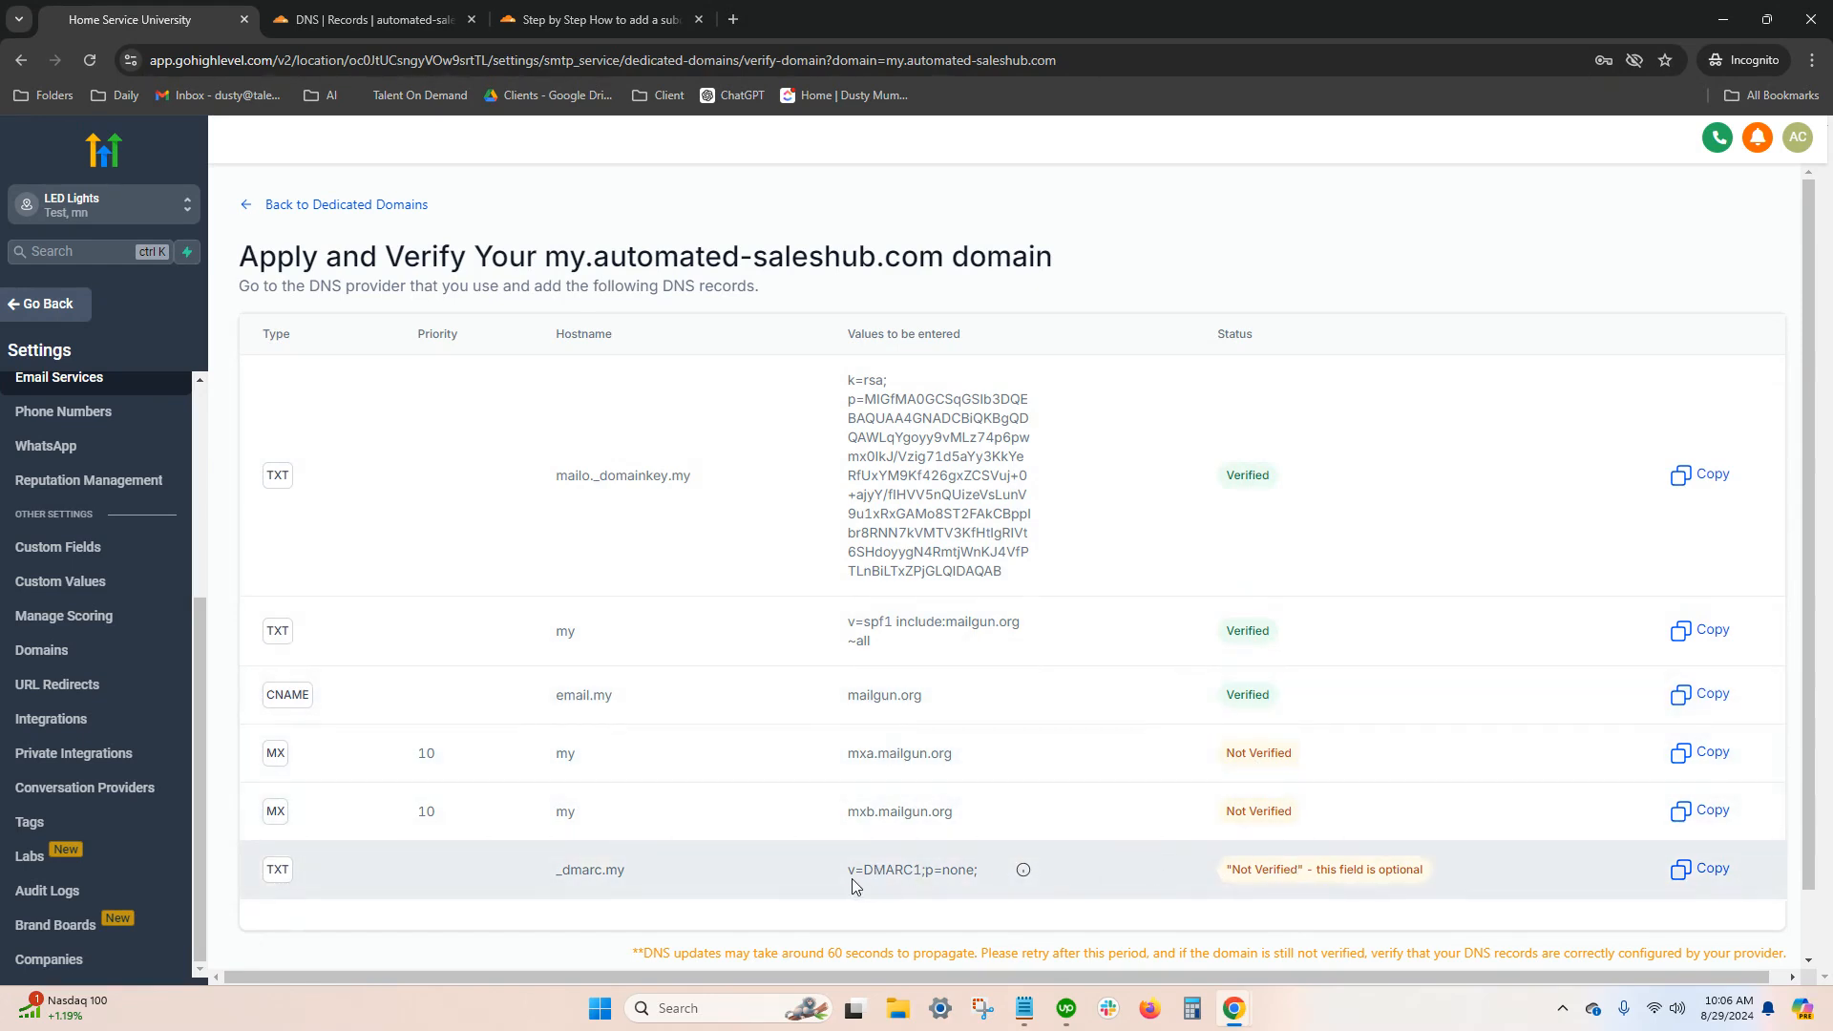
pyautogui.moveTo(845, 872); pyautogui.dragTo(973, 874)
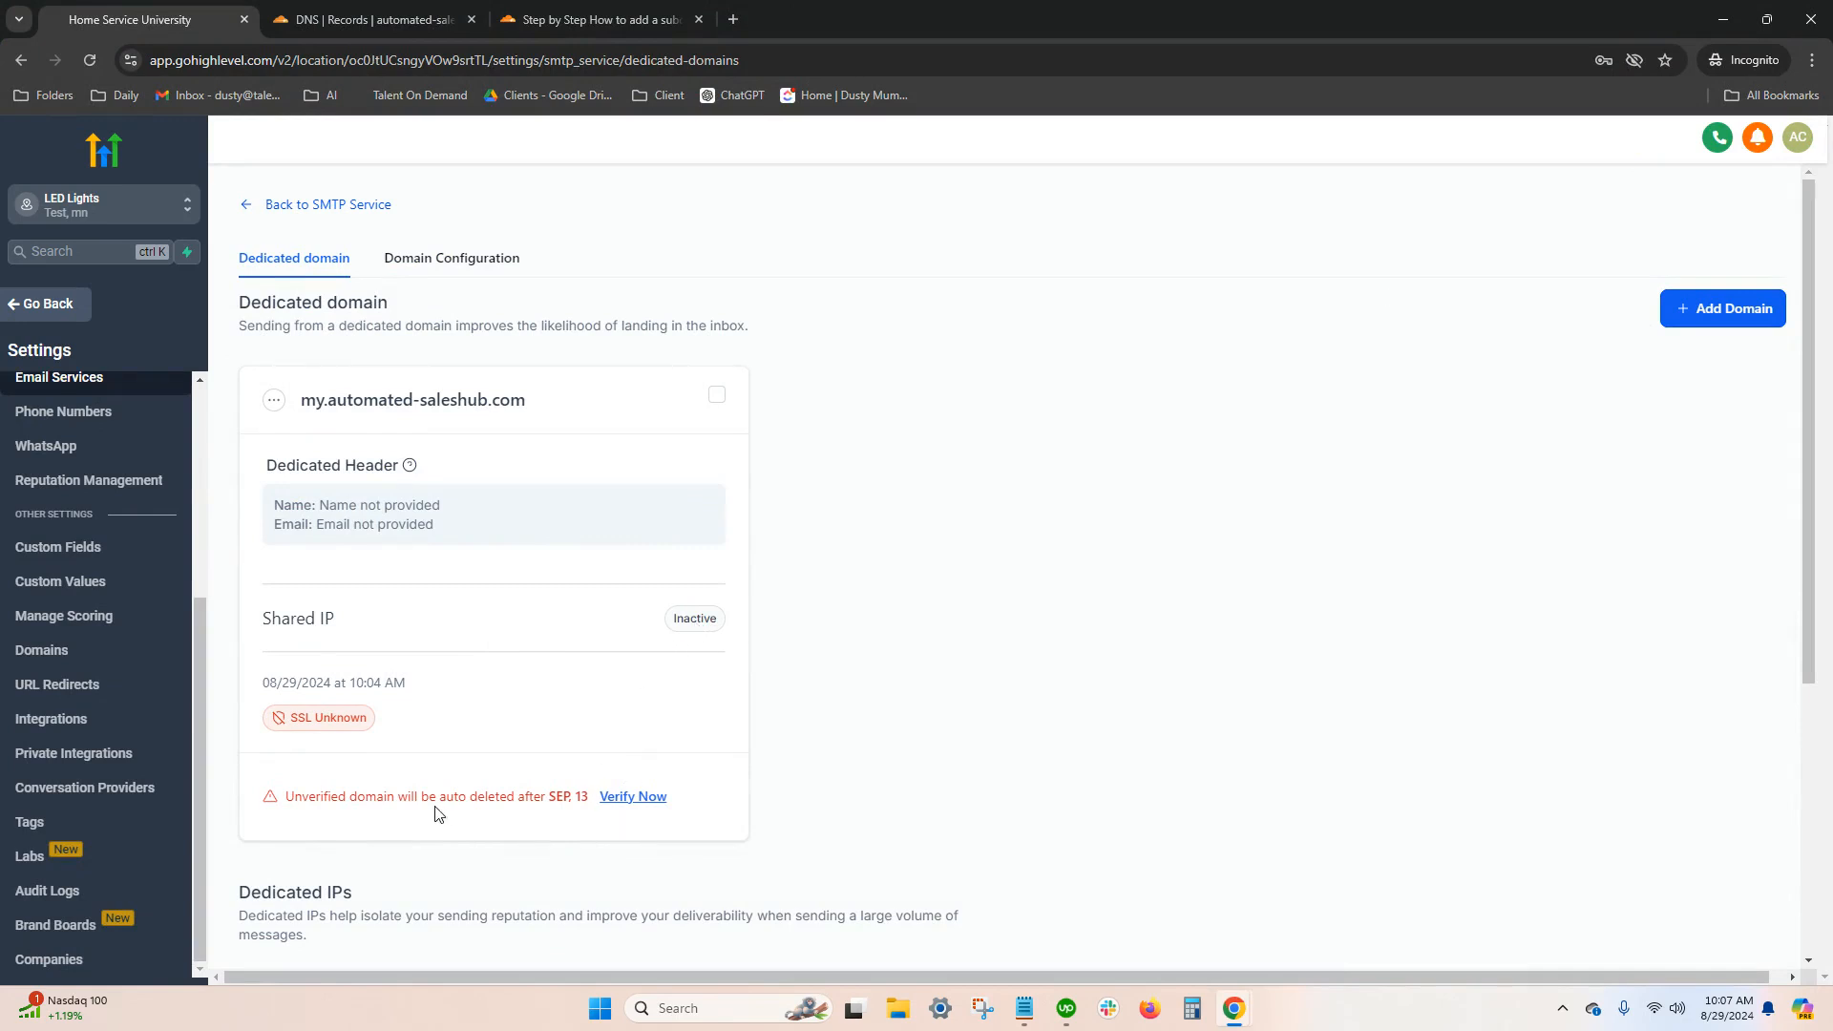
# Review the fields required to add an own SMTP service with Gmail and with Other as the provider, closing the form without saving
pyautogui.hotkey('alt', 'Tab')
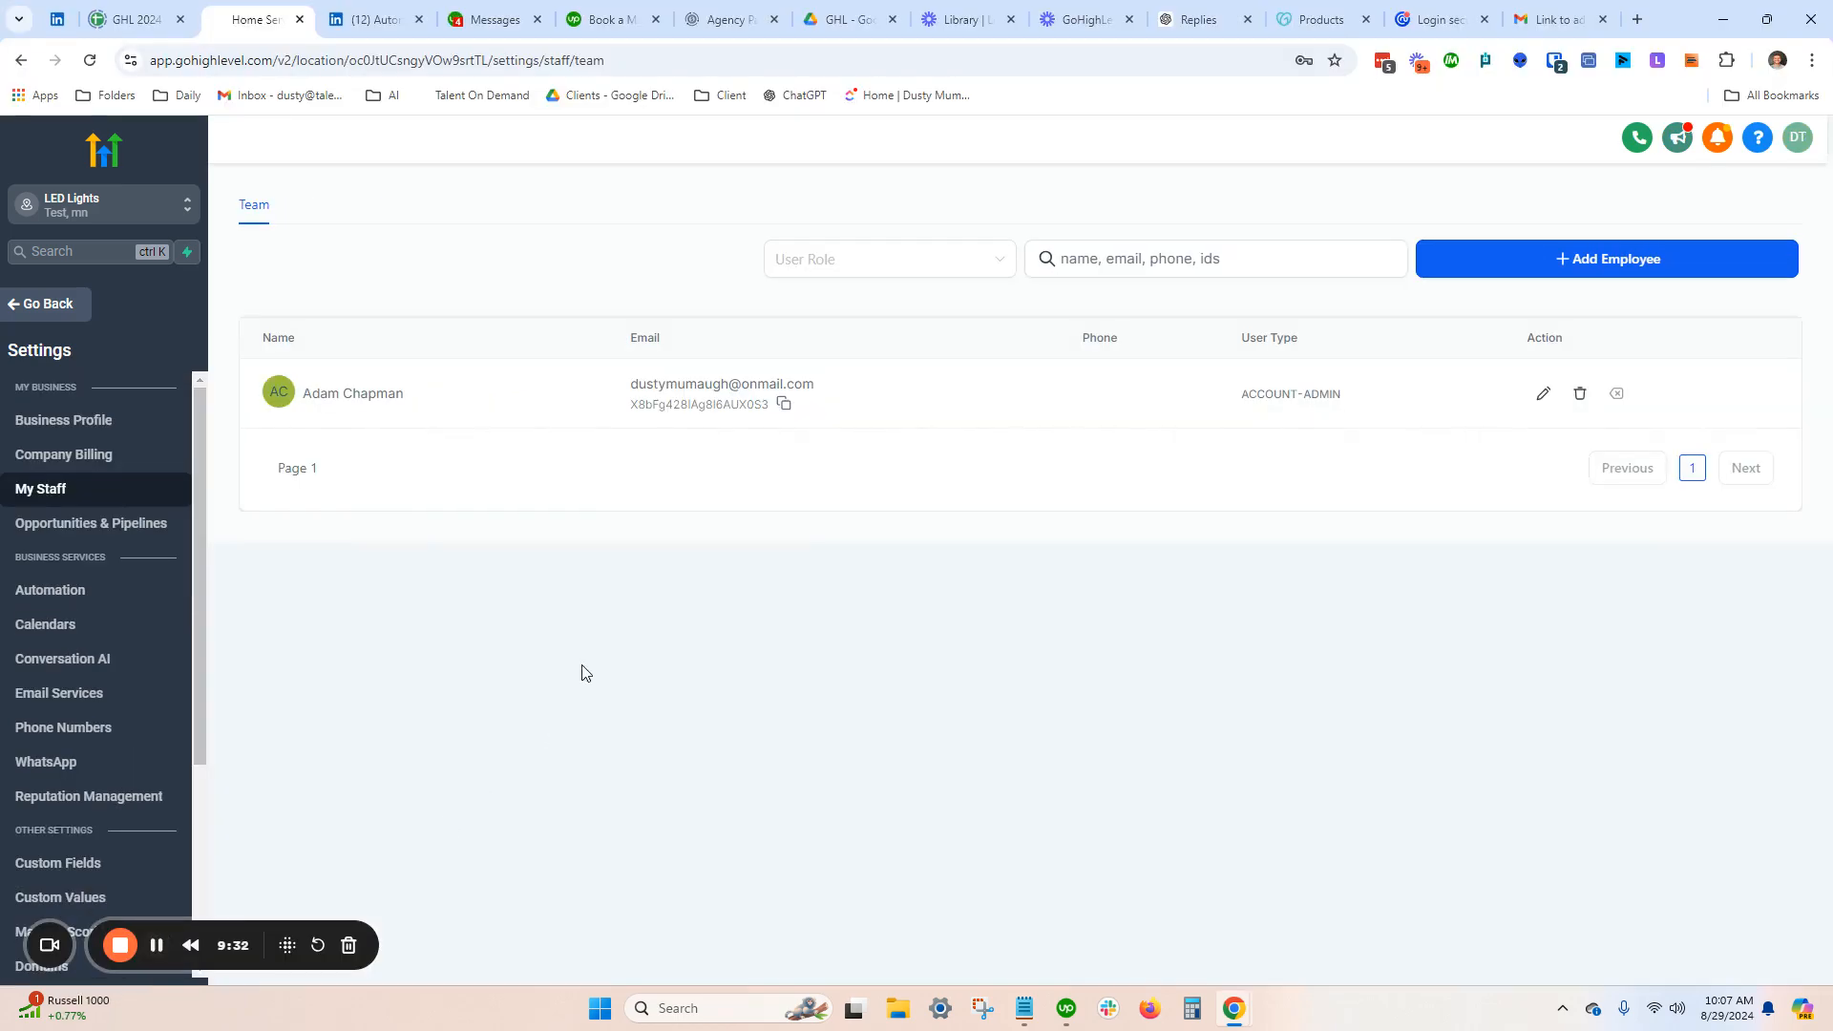
pyautogui.hotkey('alt', 'Tab')
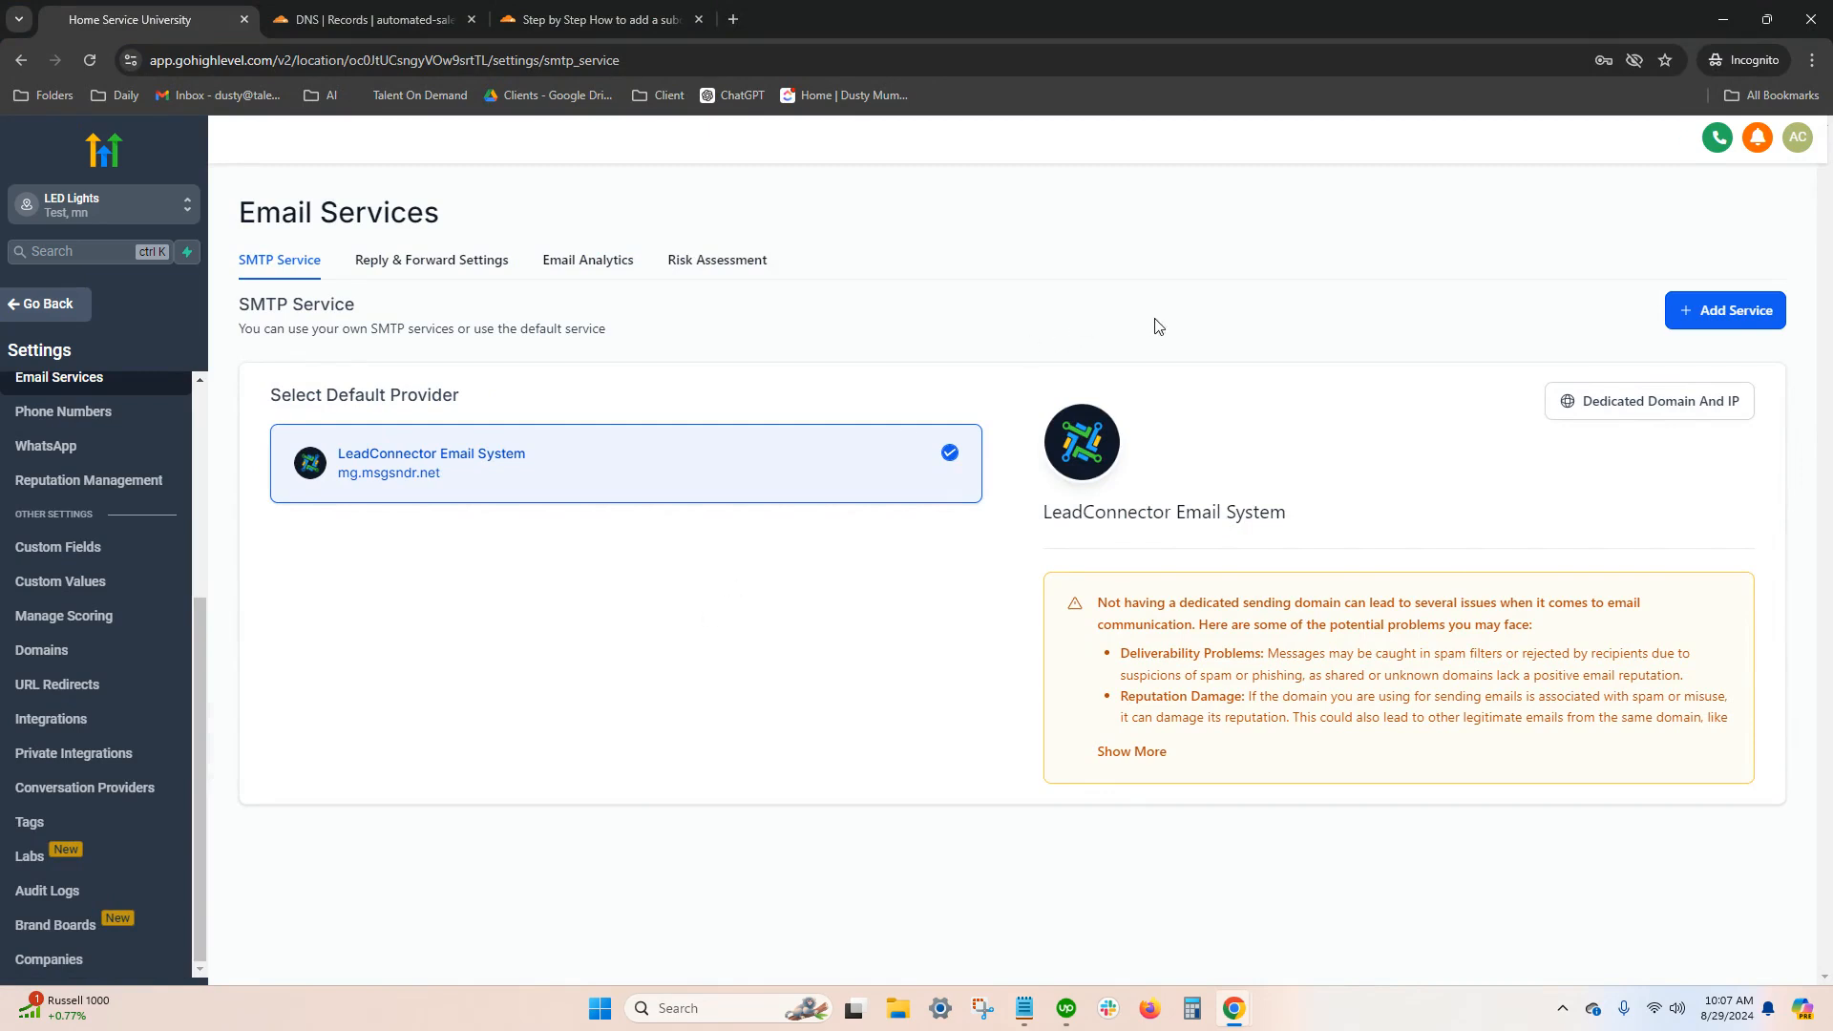
pyautogui.click(1712, 315)
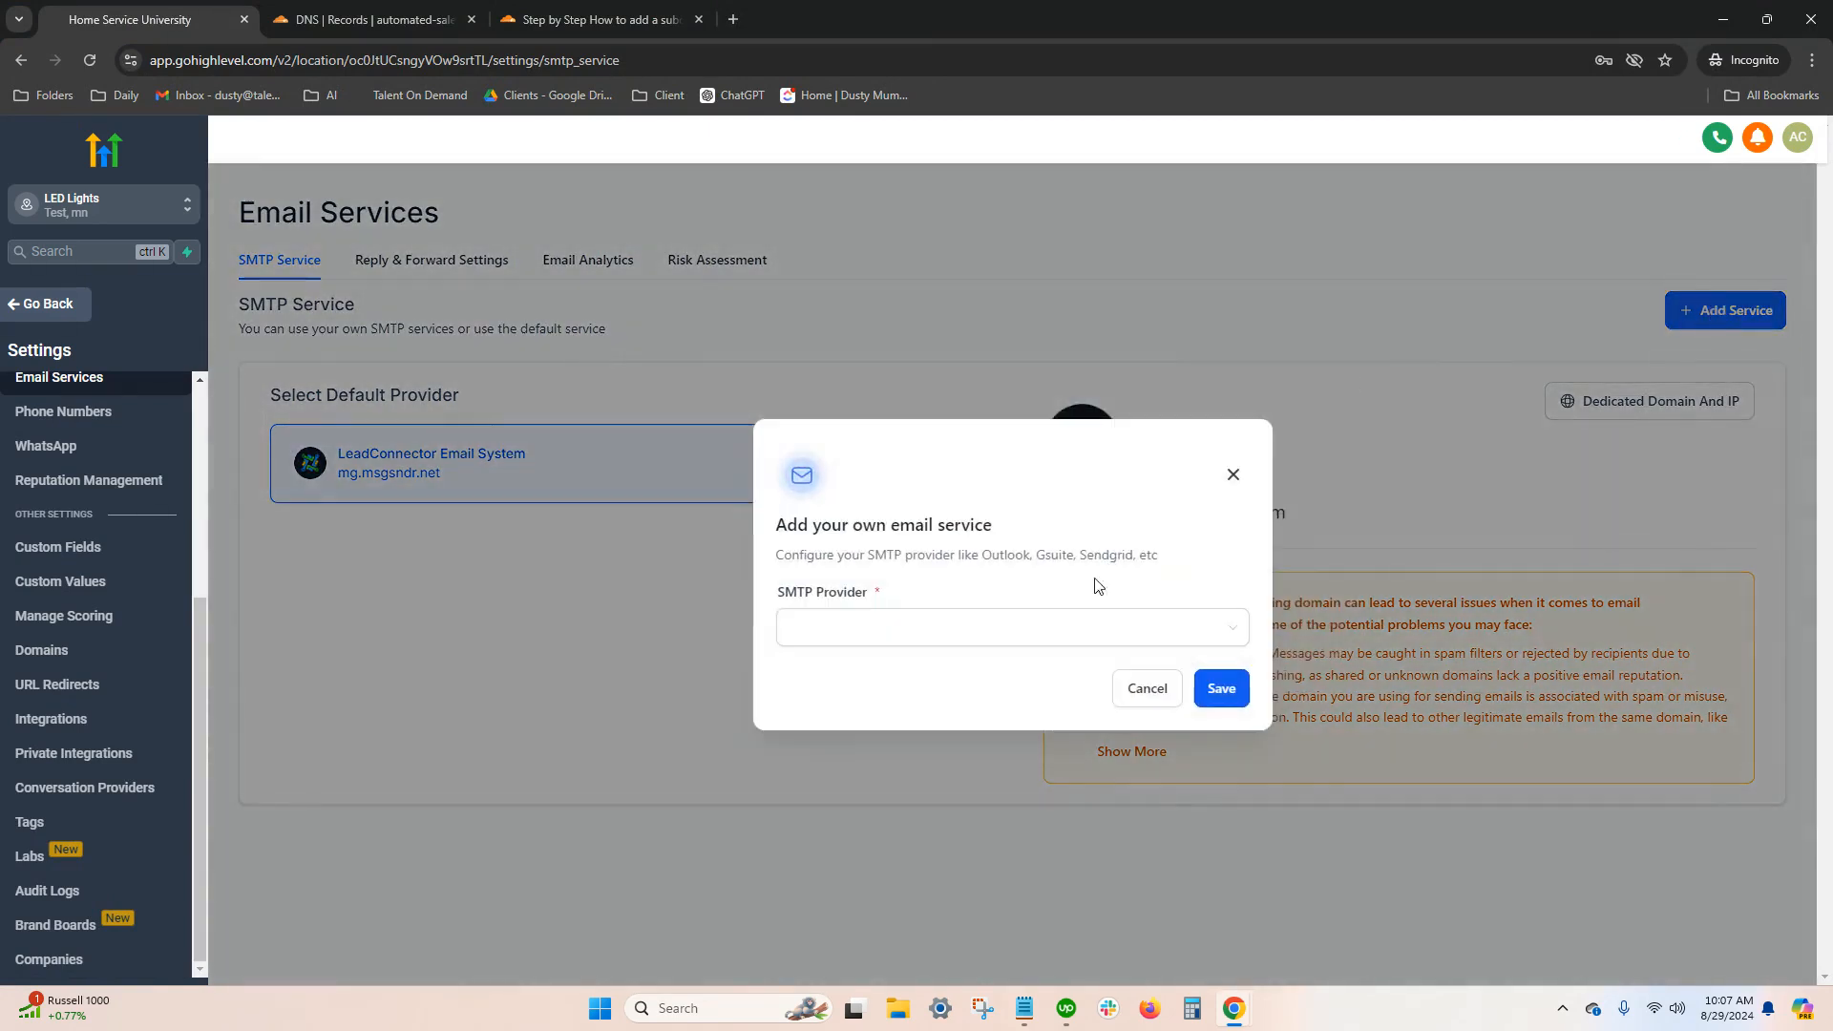
pyautogui.click(947, 628)
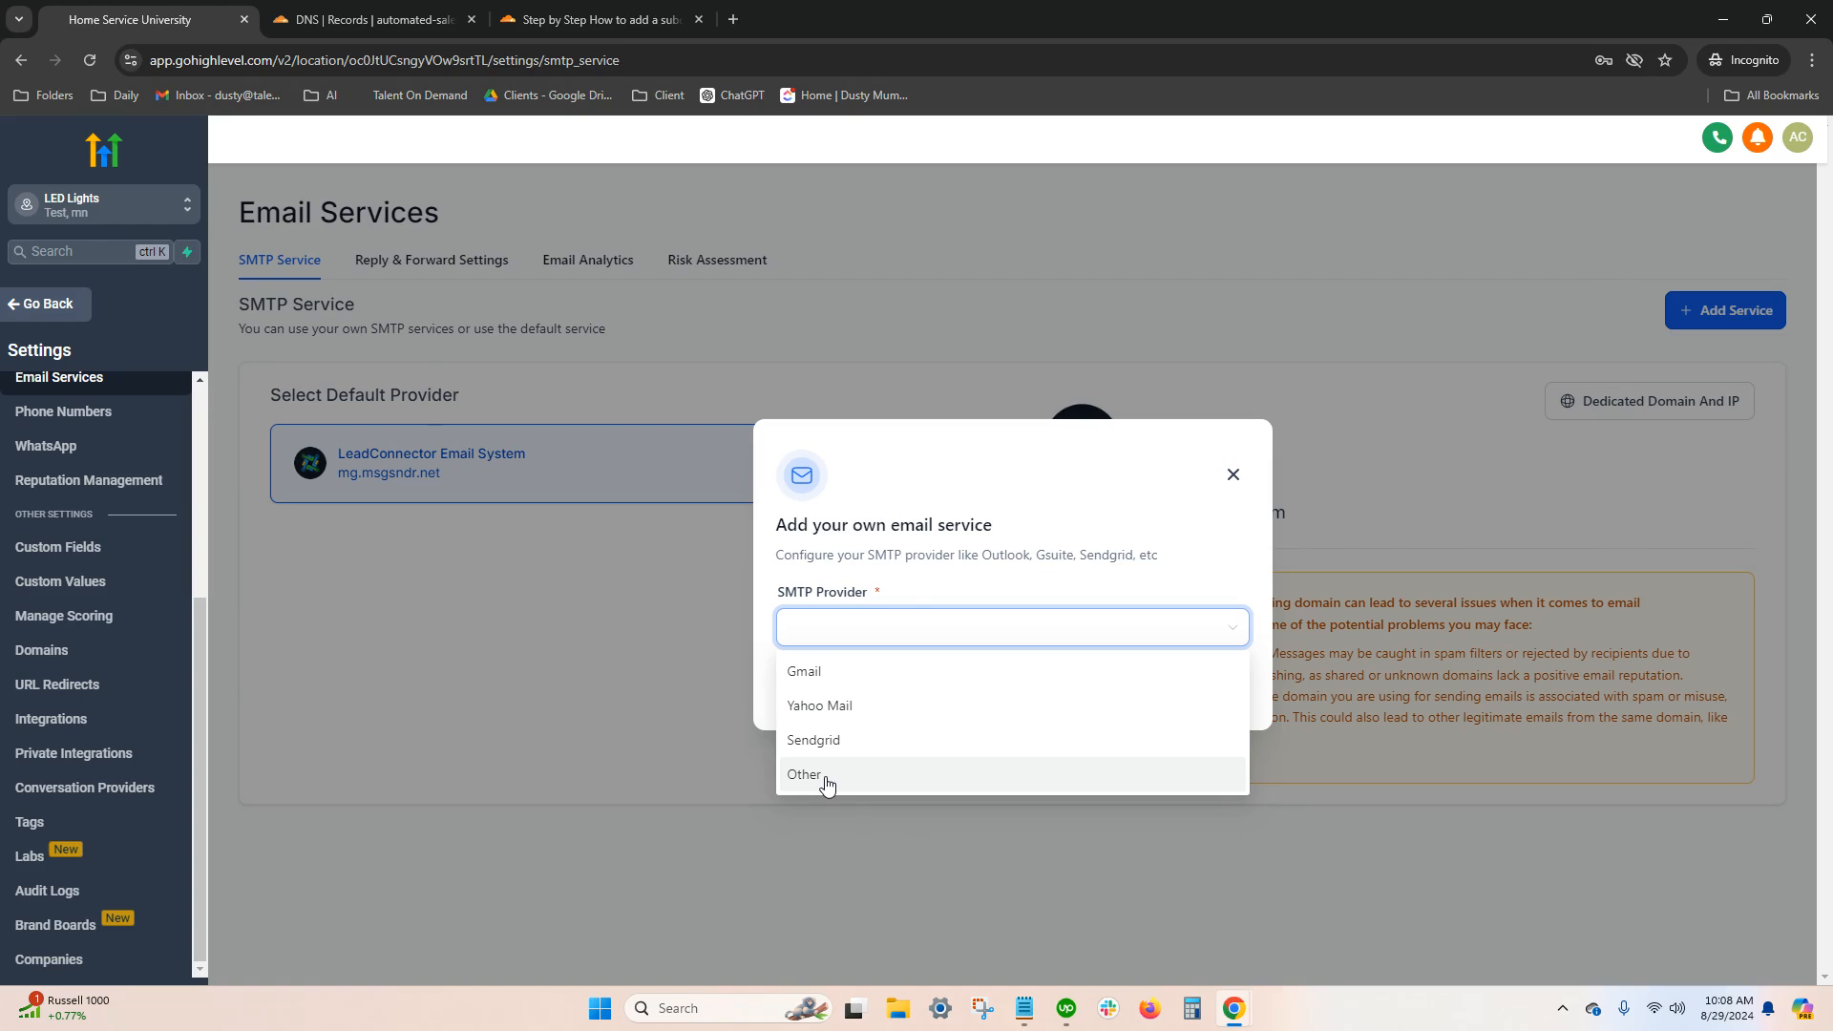
pyautogui.click(827, 676)
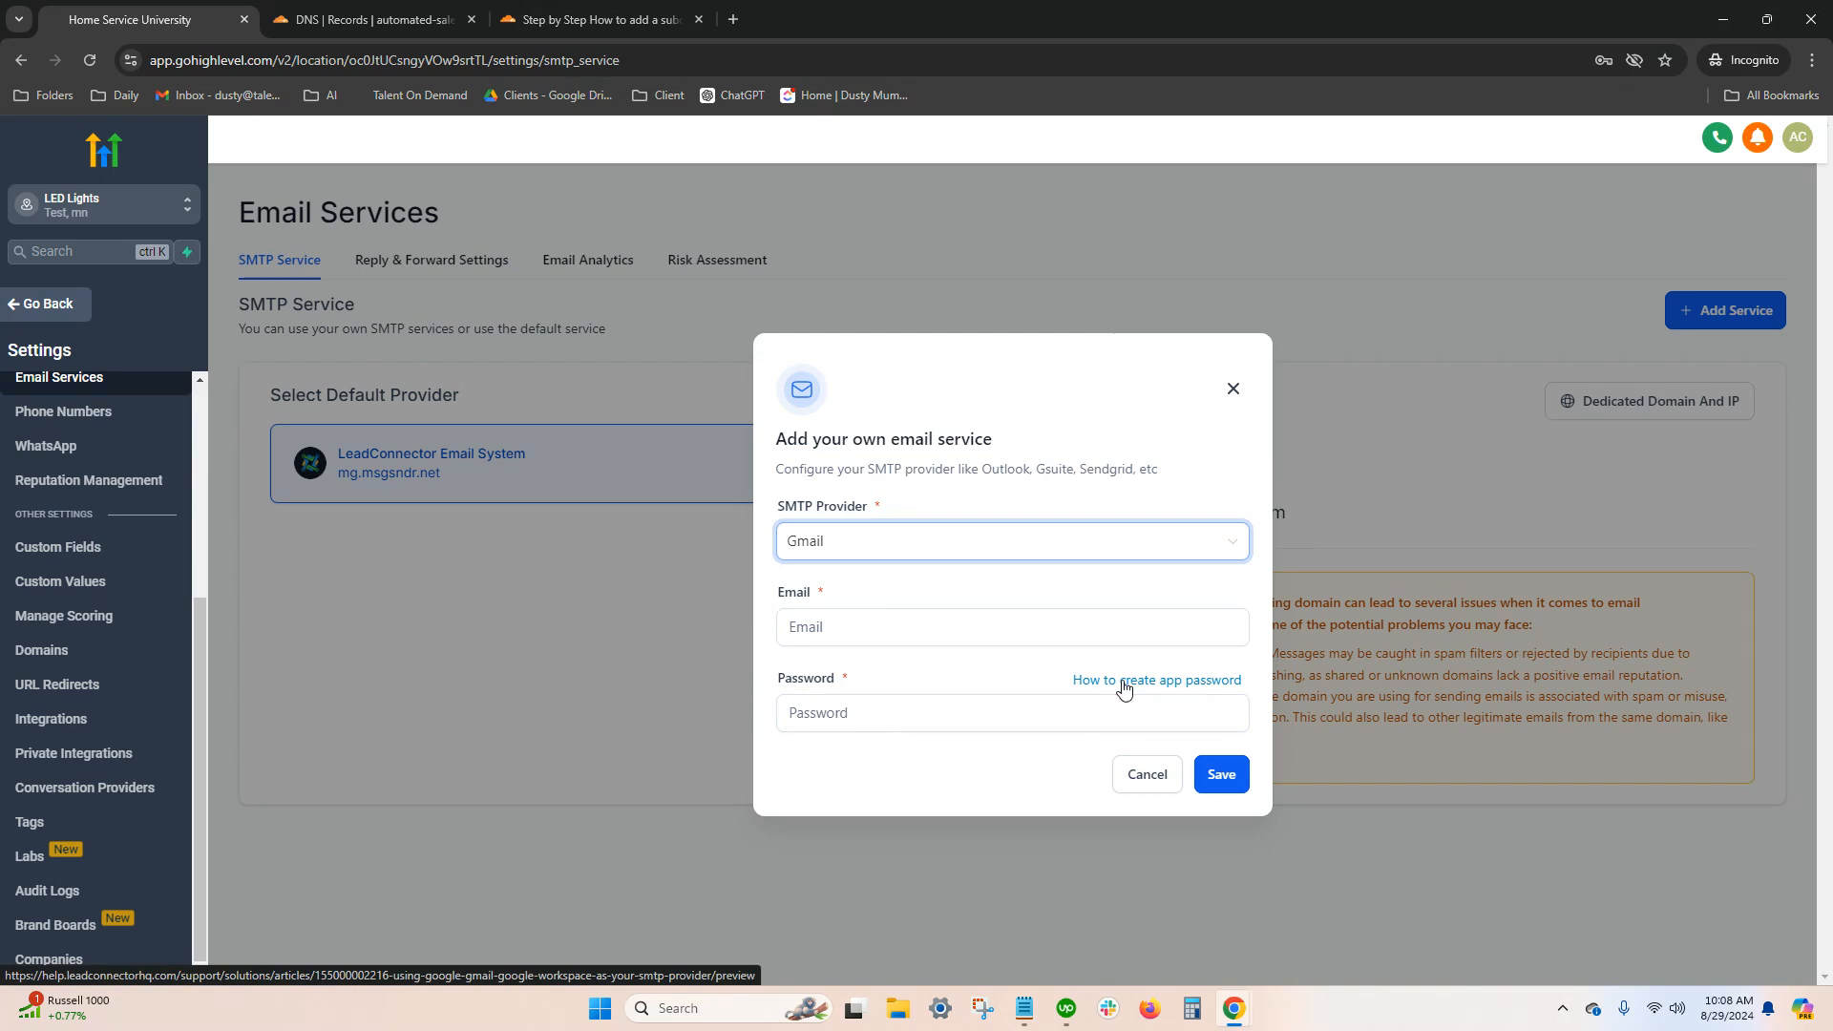
pyautogui.click(912, 542)
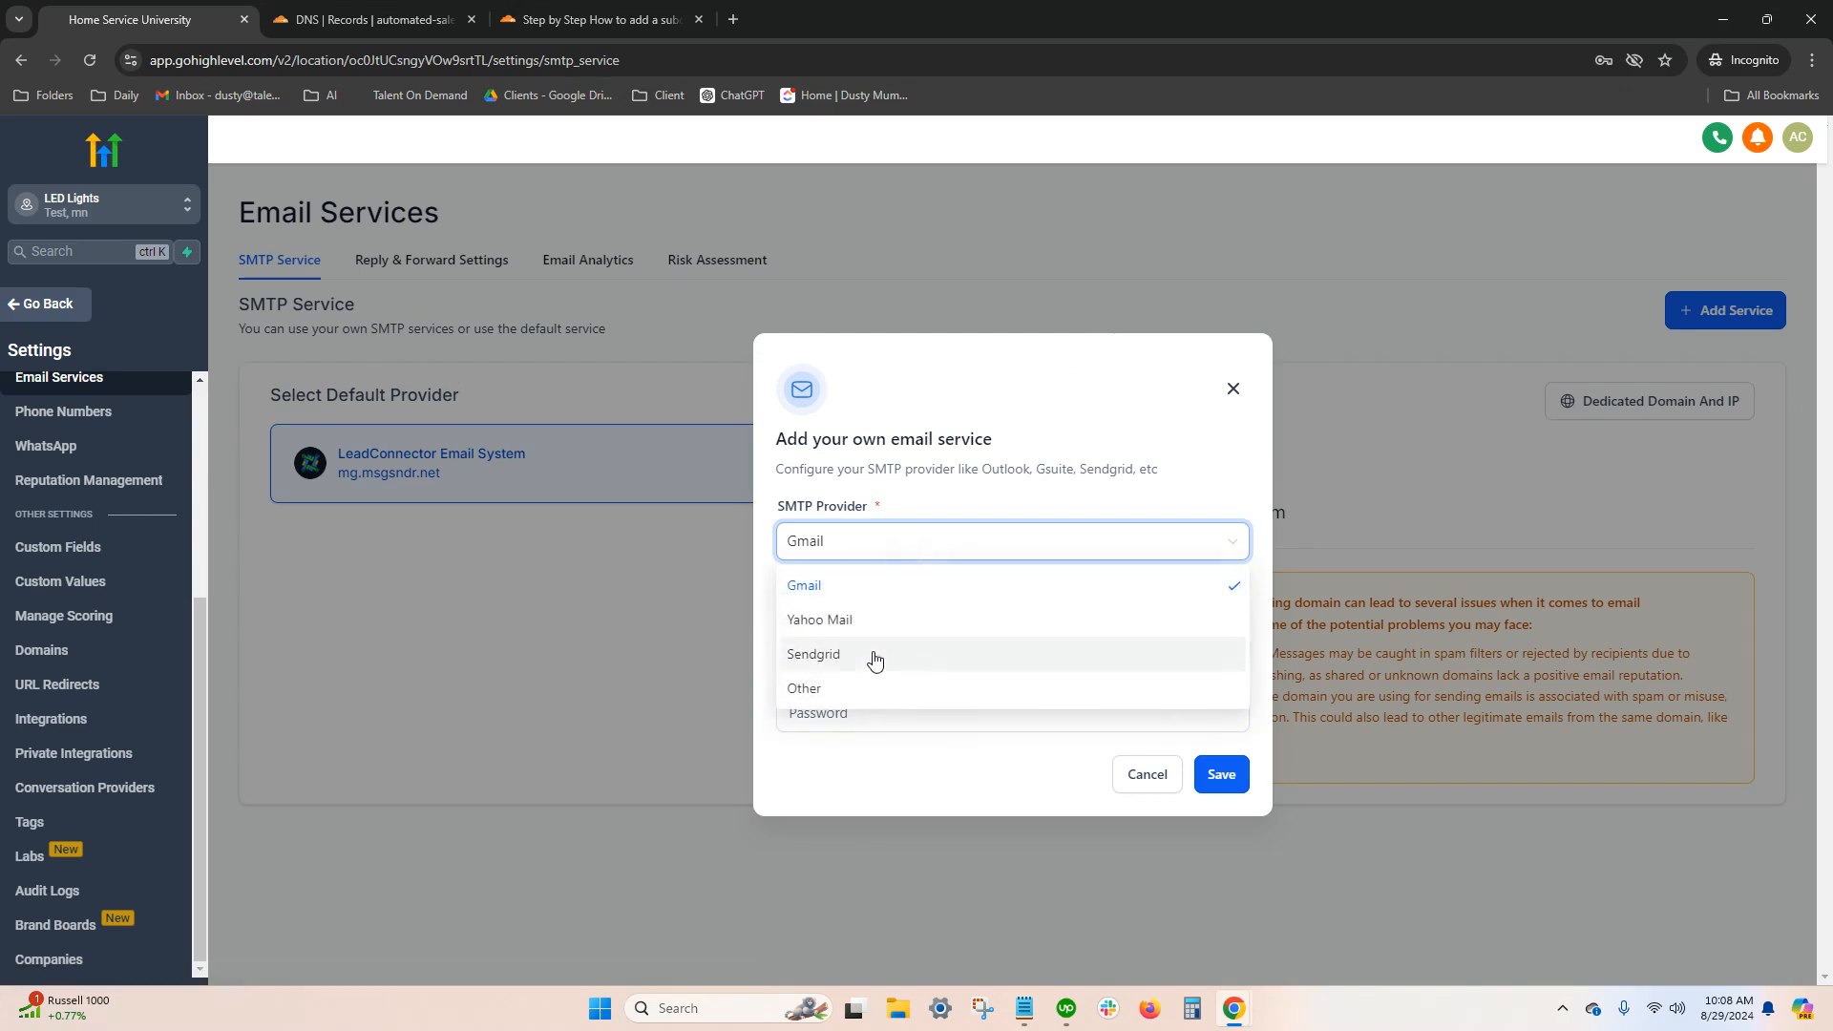
pyautogui.click(873, 689)
pyautogui.click(874, 471)
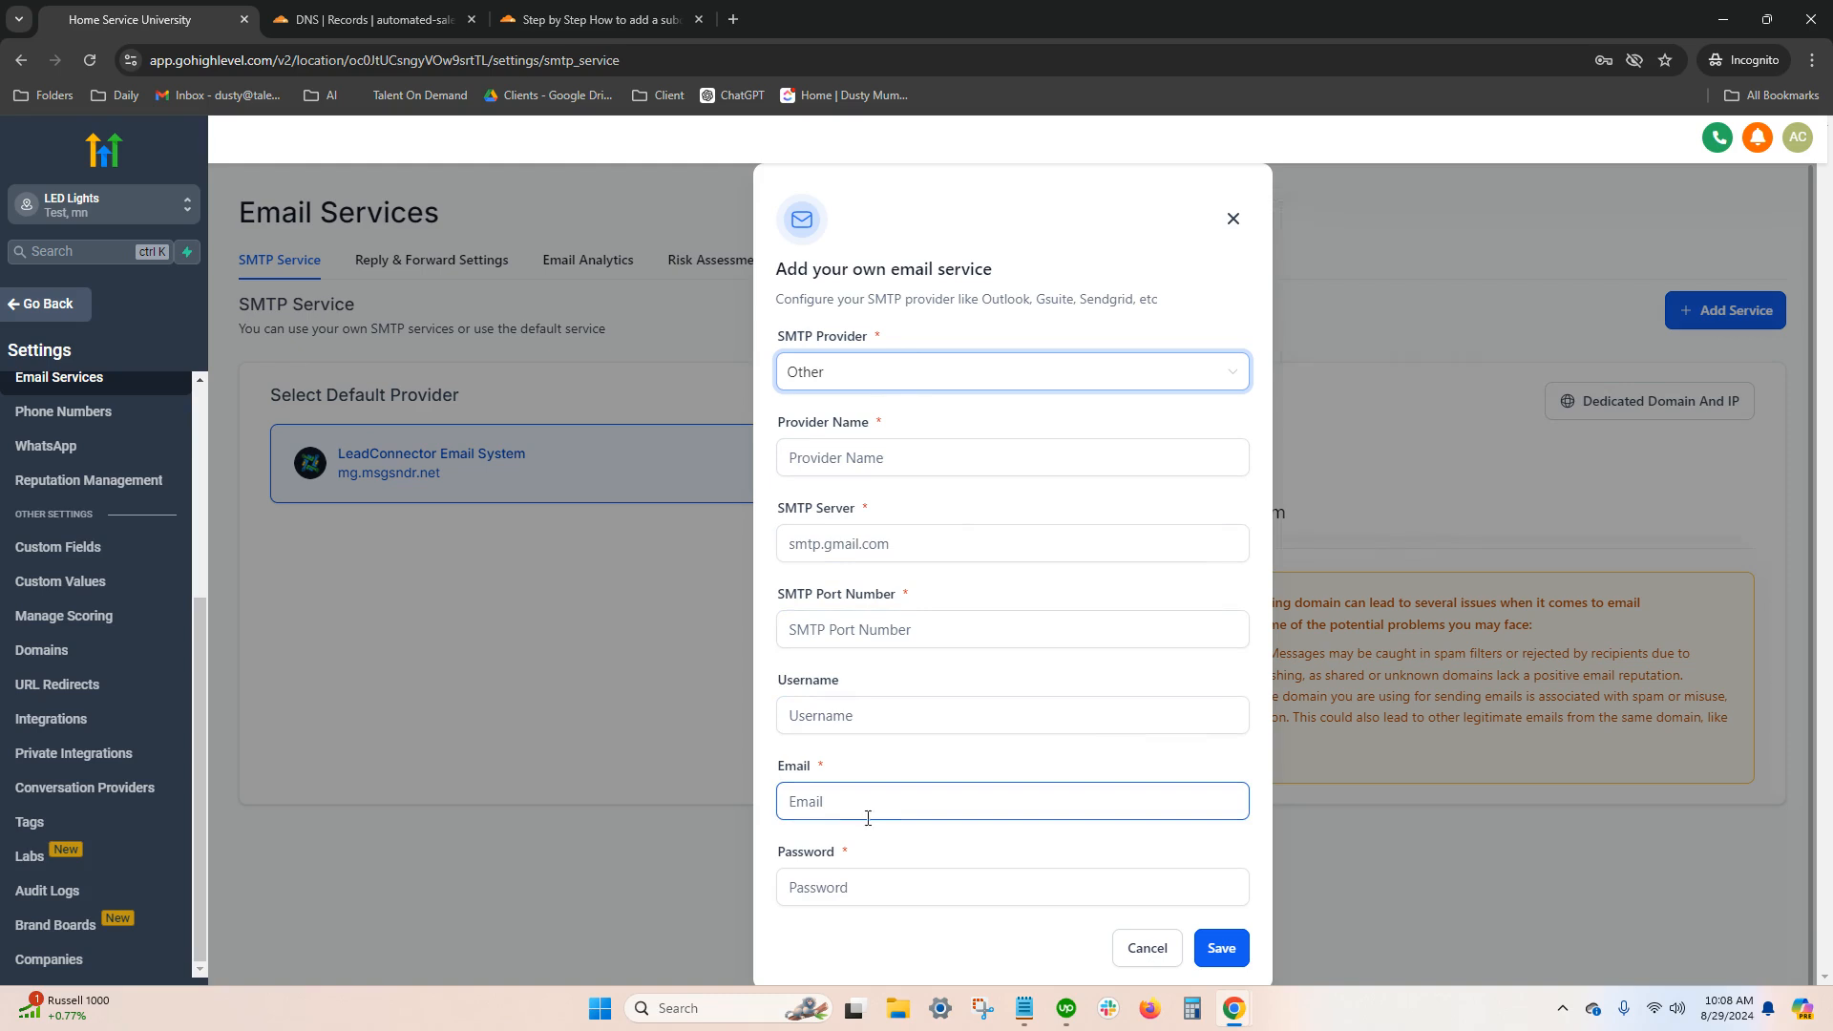
pyautogui.scroll(-1, 1026, 902)
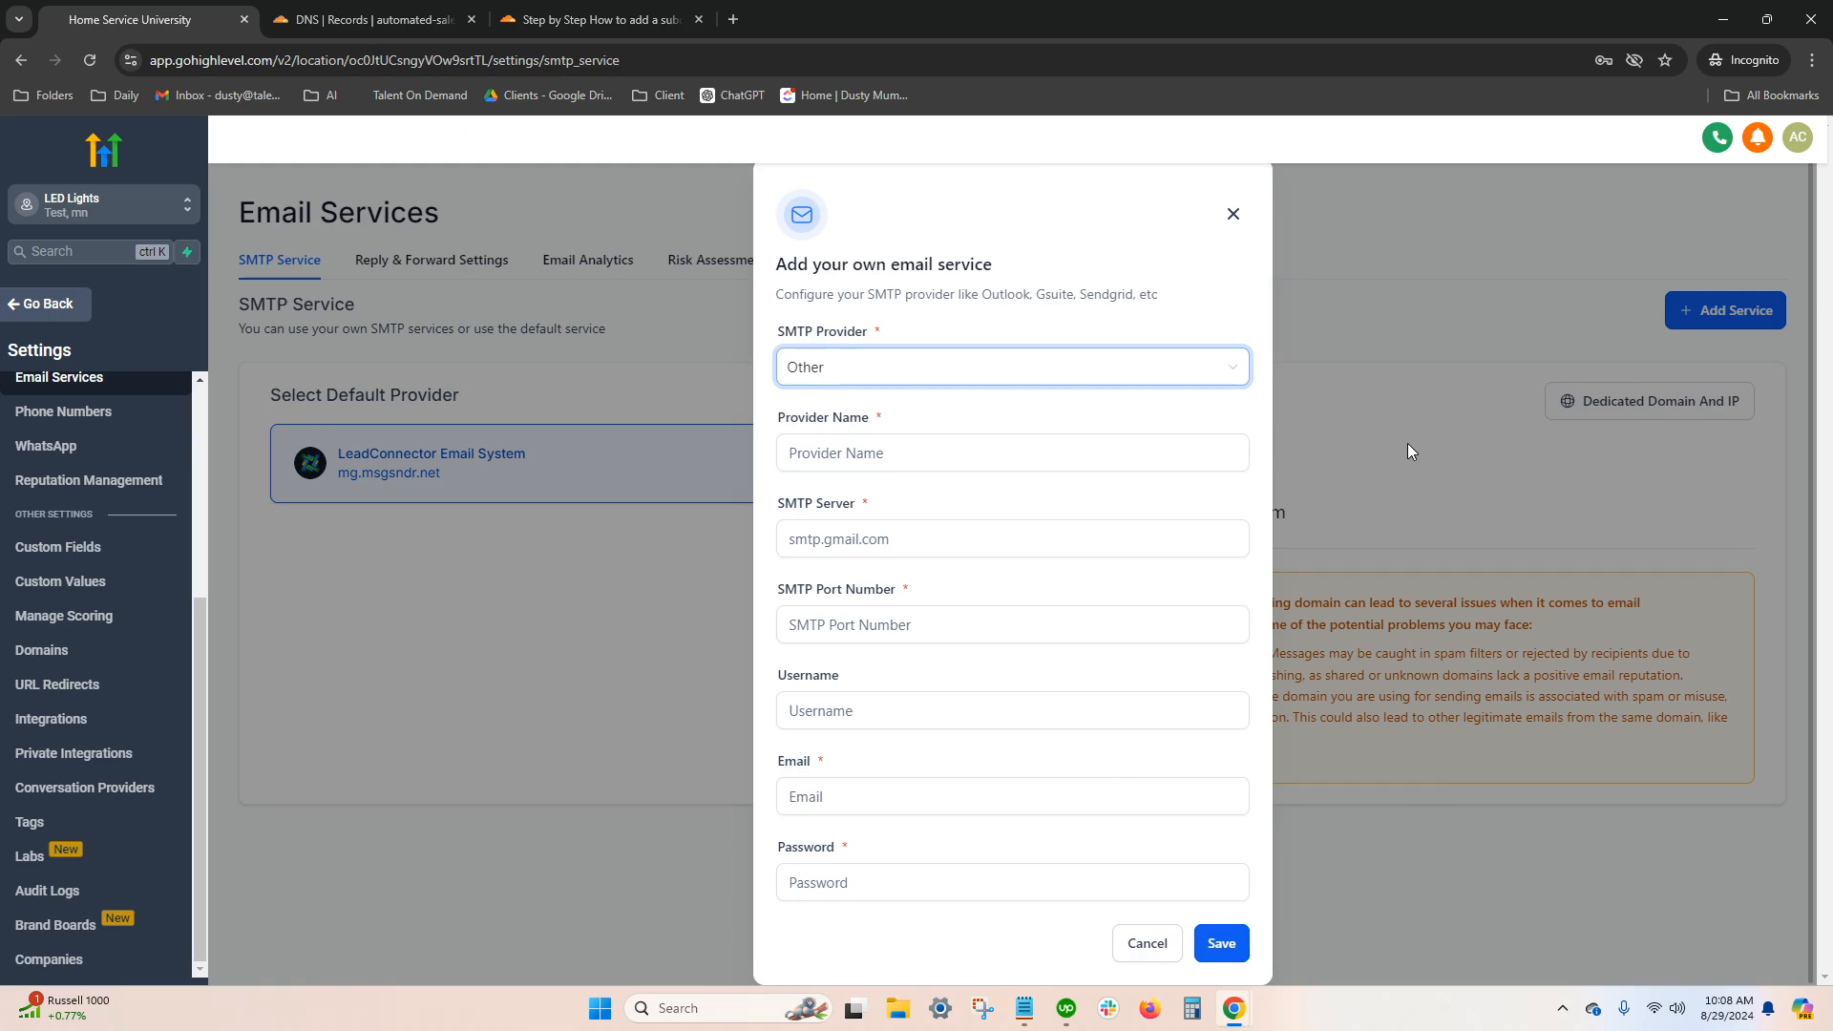
pyautogui.click(1233, 213)
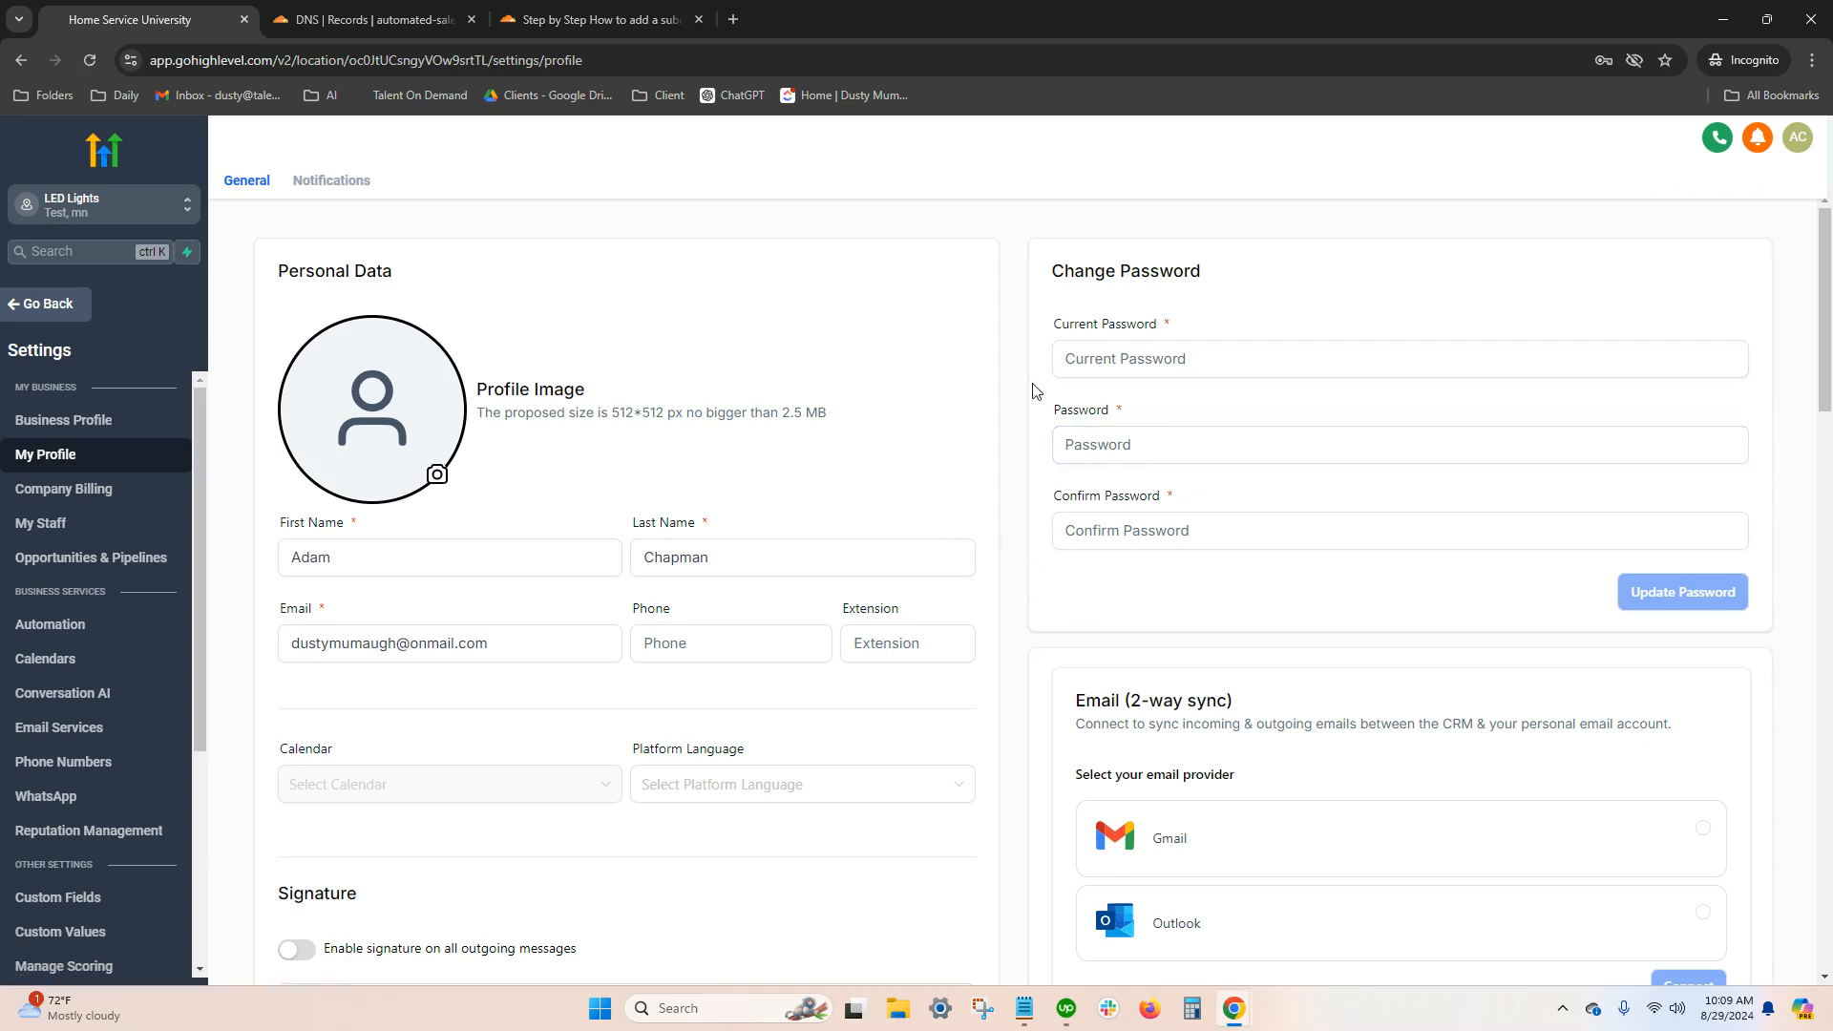
# Review the personal data, signature and email sync options in My Profile, and start connecting a Google Calendar
pyautogui.scroll(-3, 1190, 605)
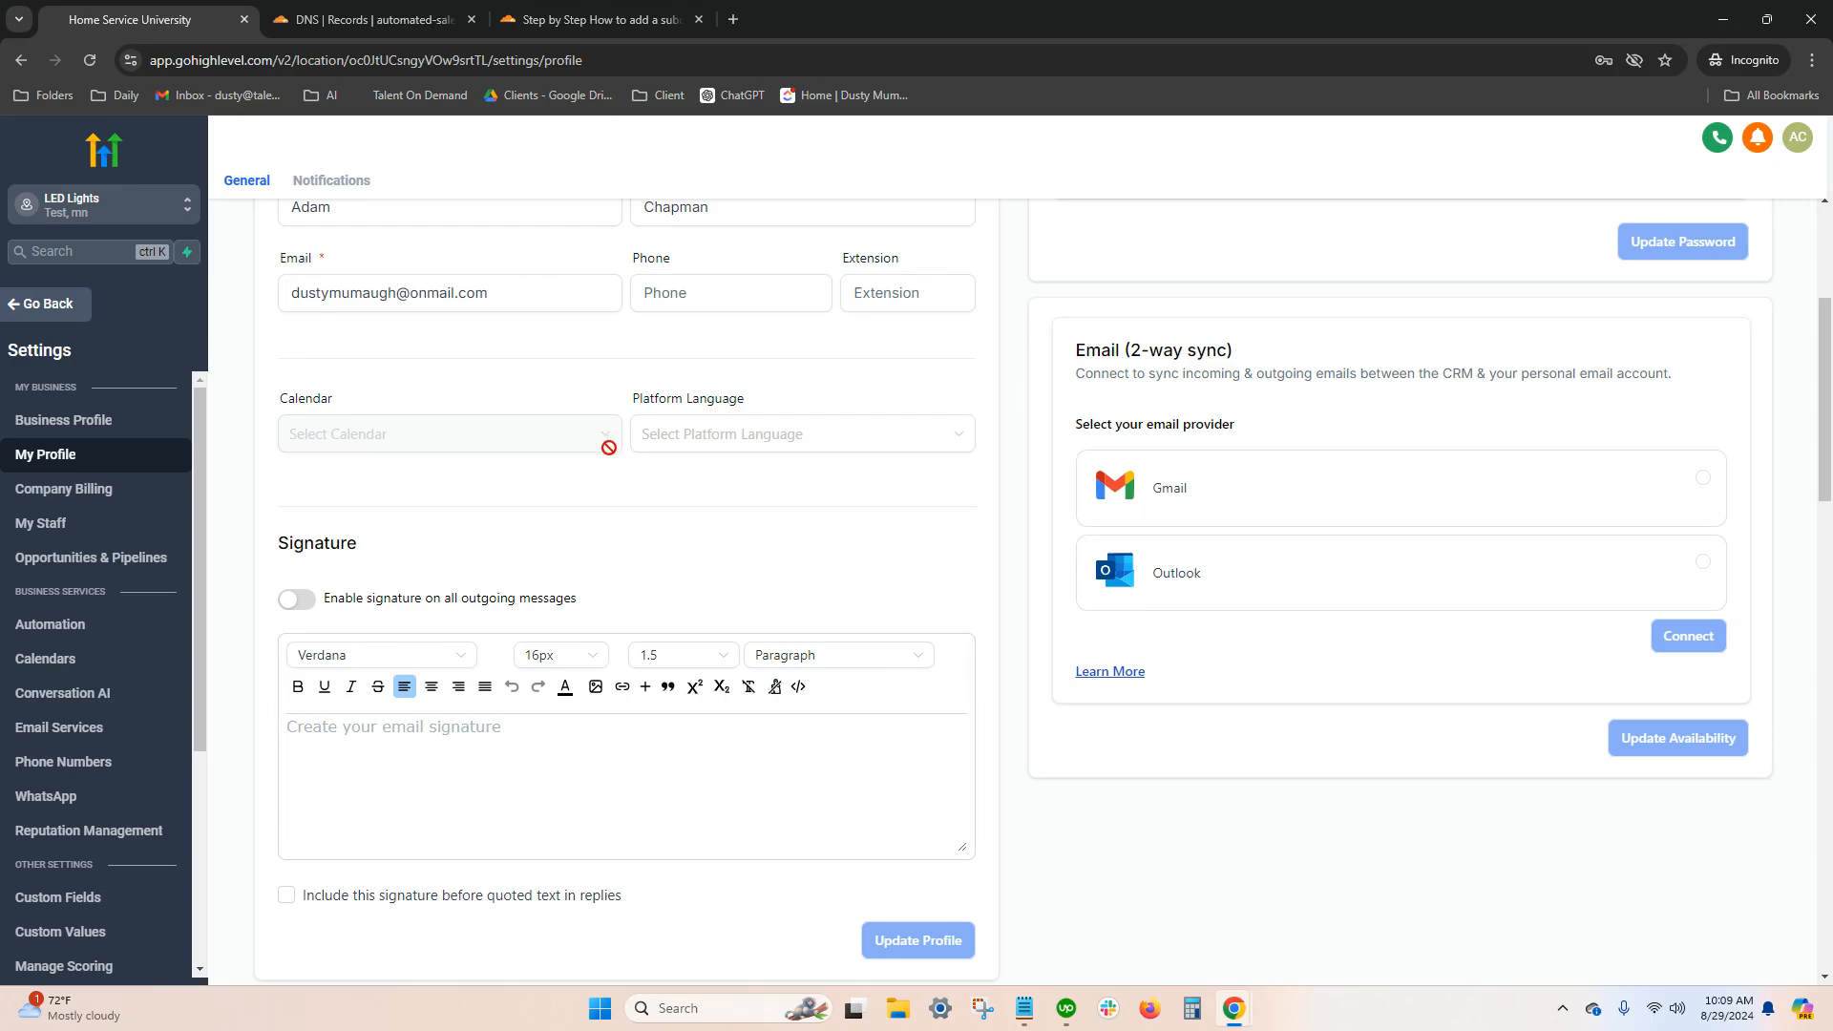
pyautogui.scroll(-7, 626, 519)
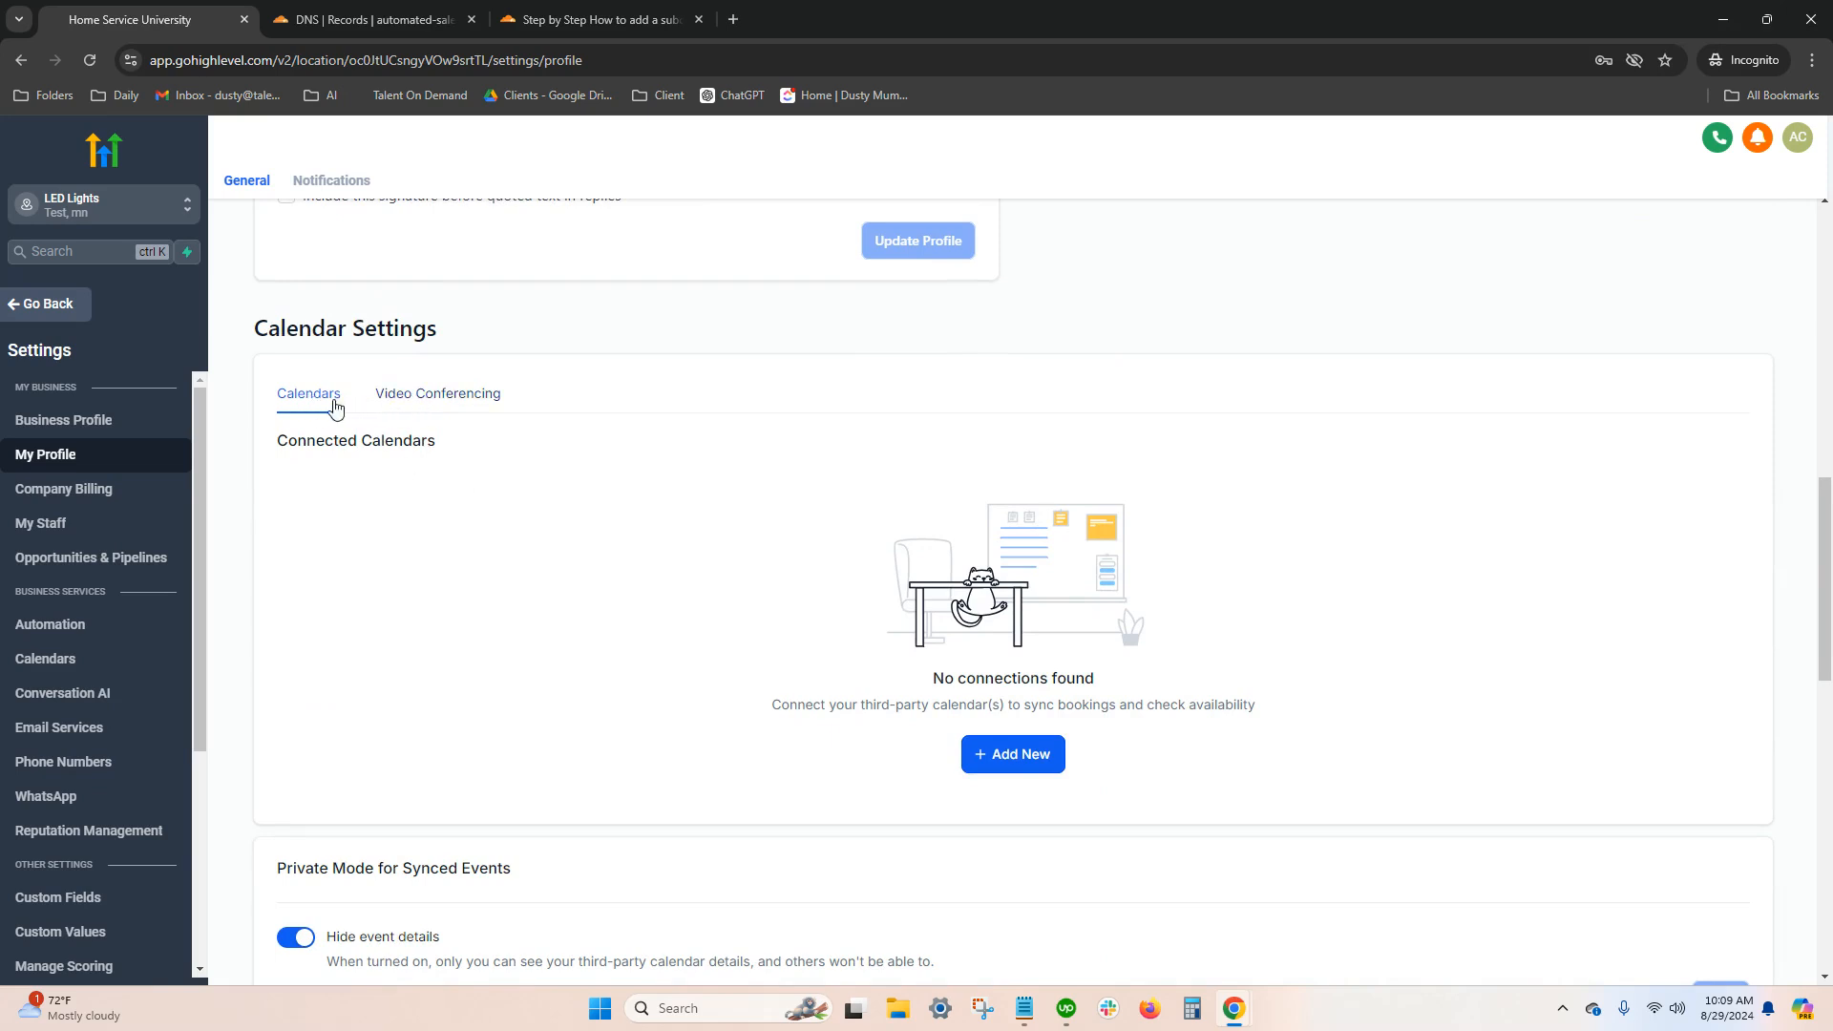
pyautogui.click(1000, 764)
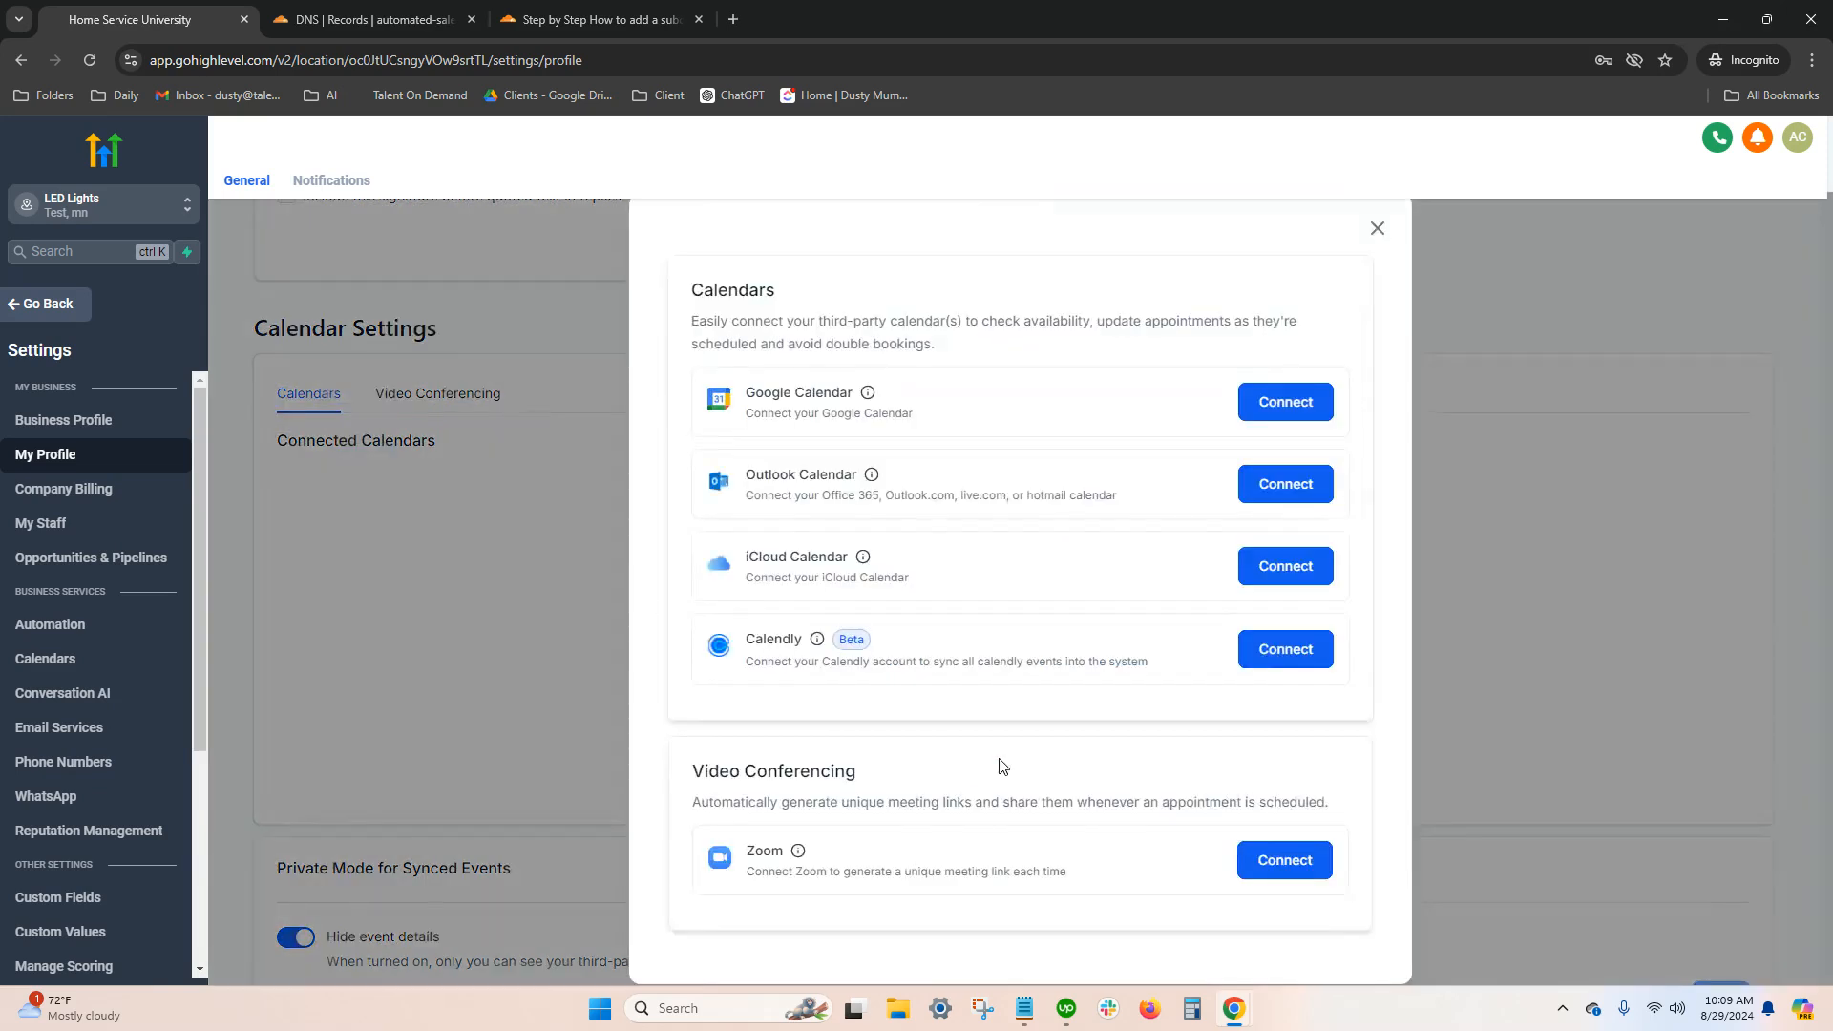
pyautogui.click(1274, 410)
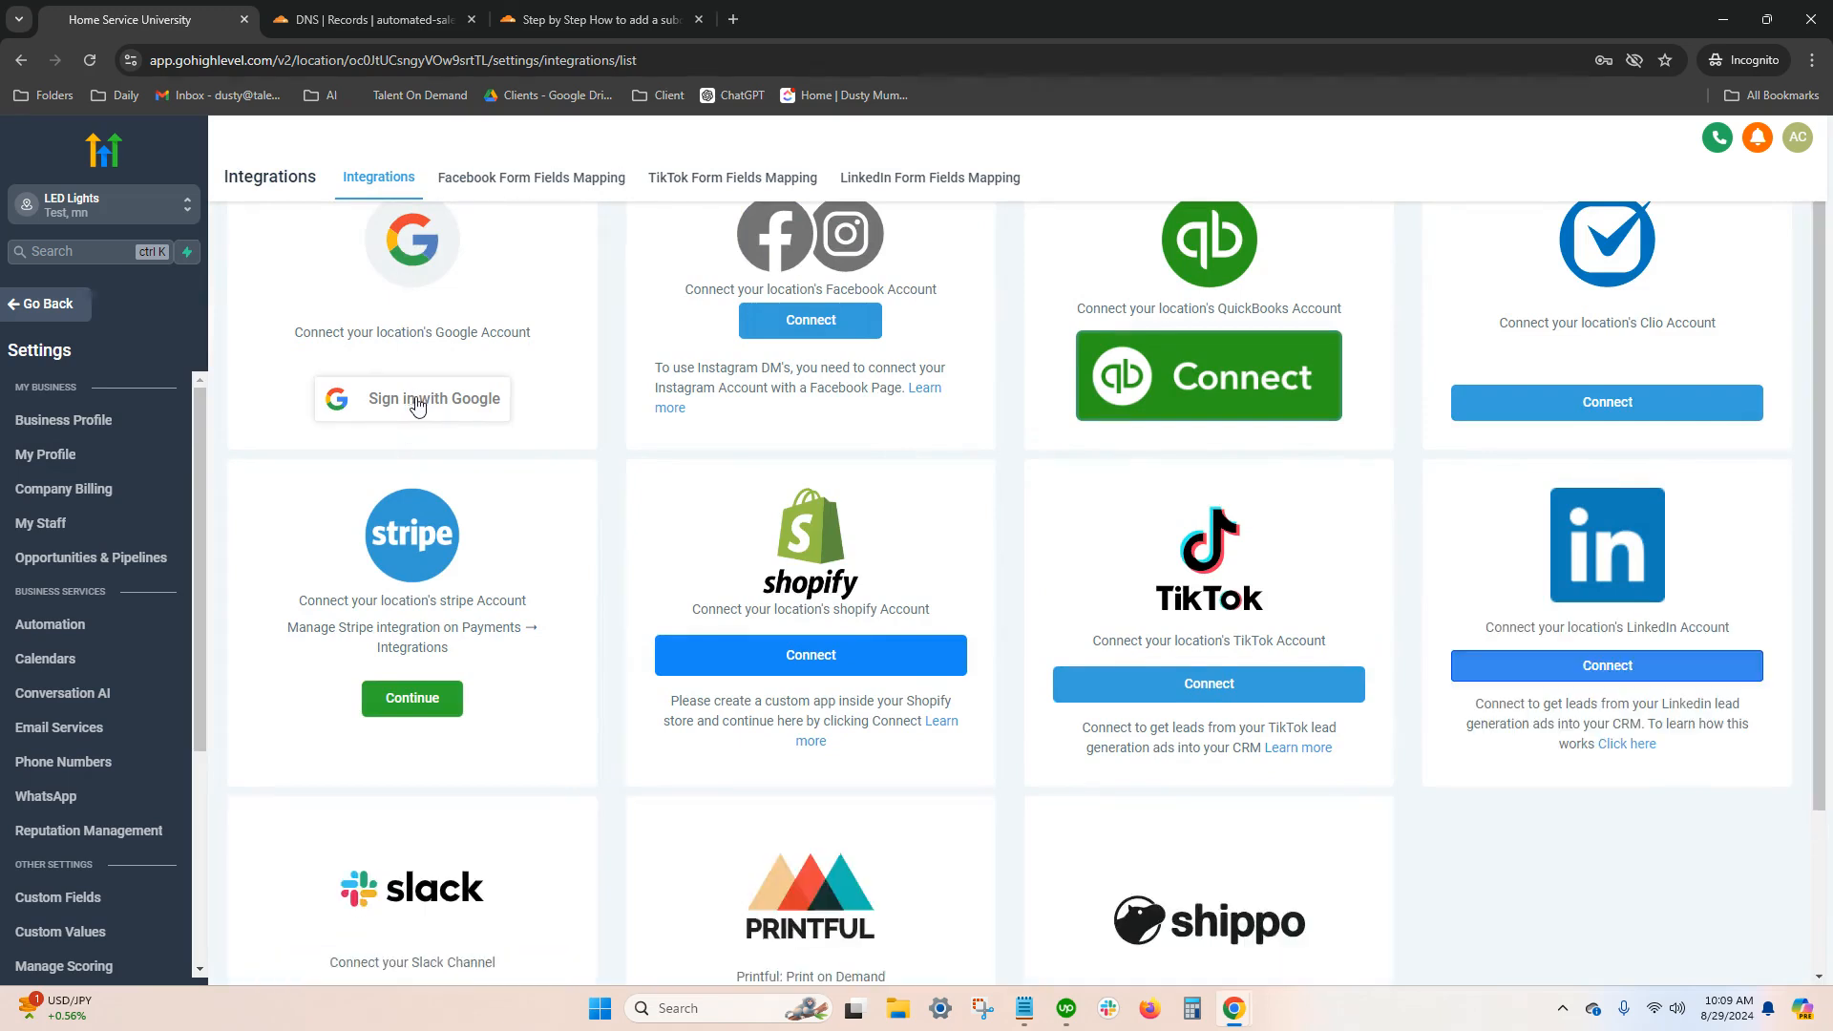
# Check the Google account sign-in from Integrations, close it without signing in, and return to My Profile
pyautogui.click(416, 401)
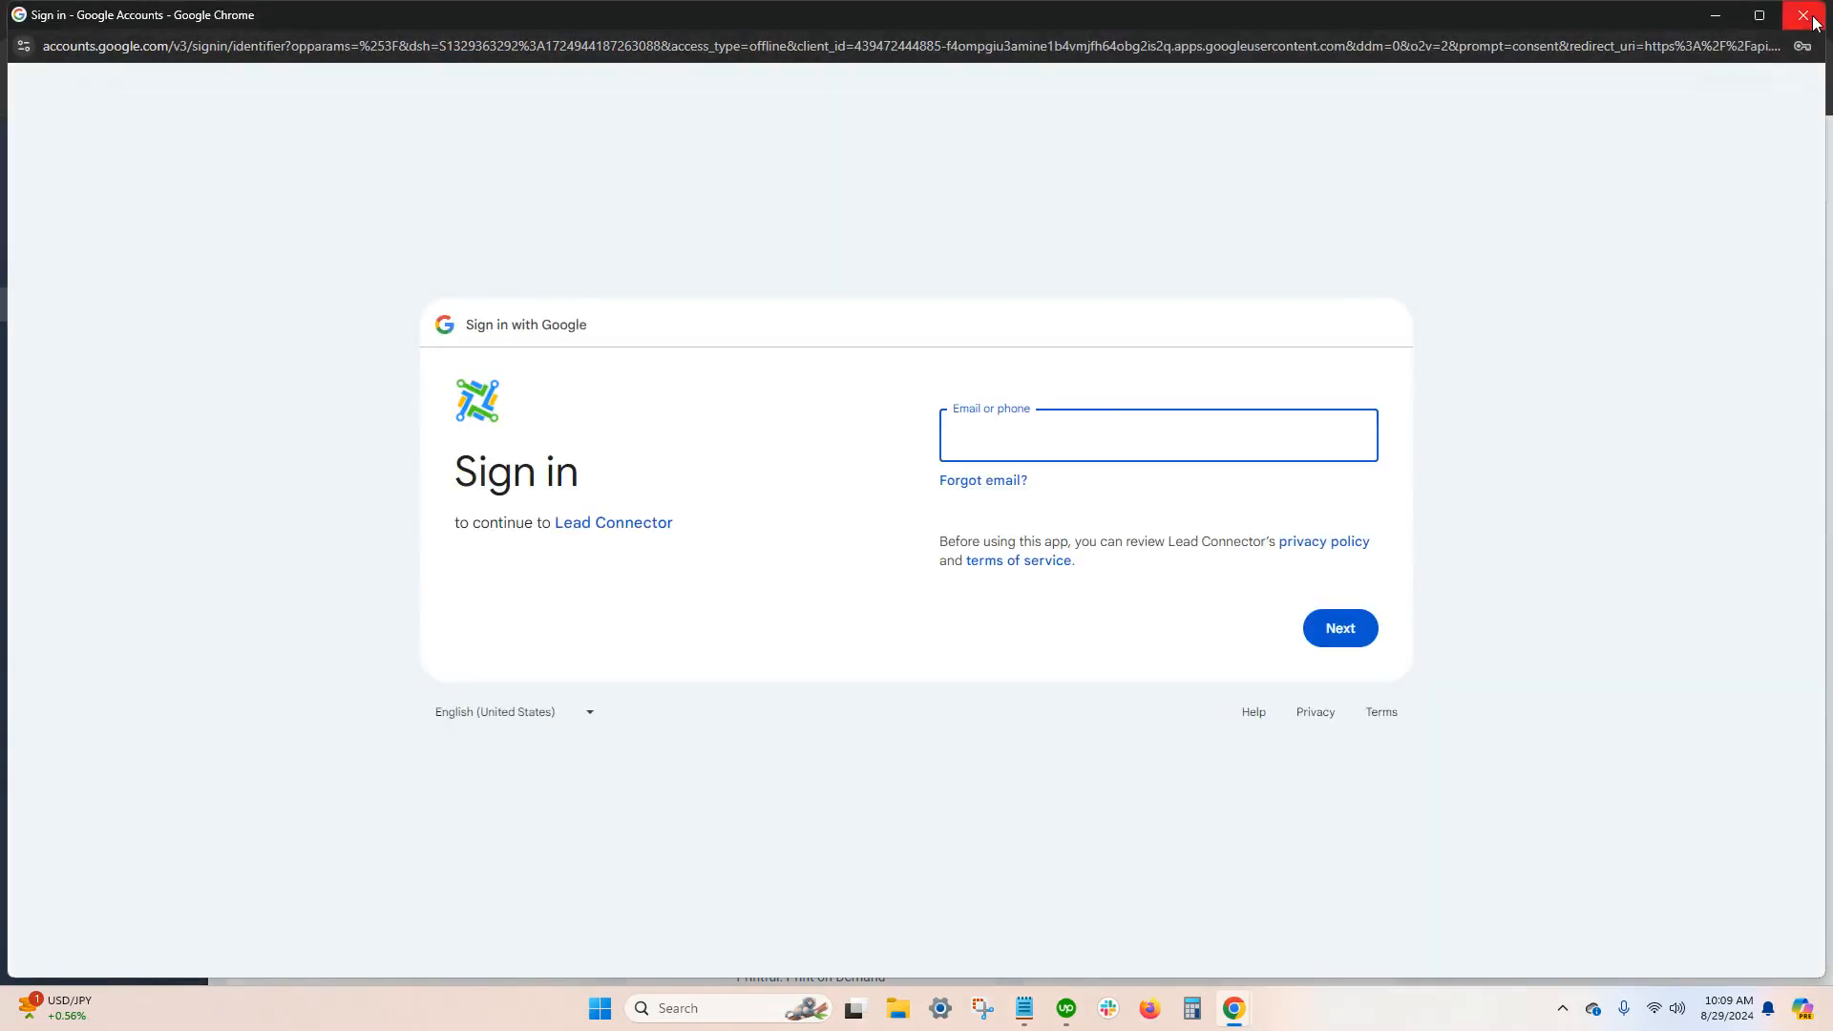
pyautogui.click(1803, 15)
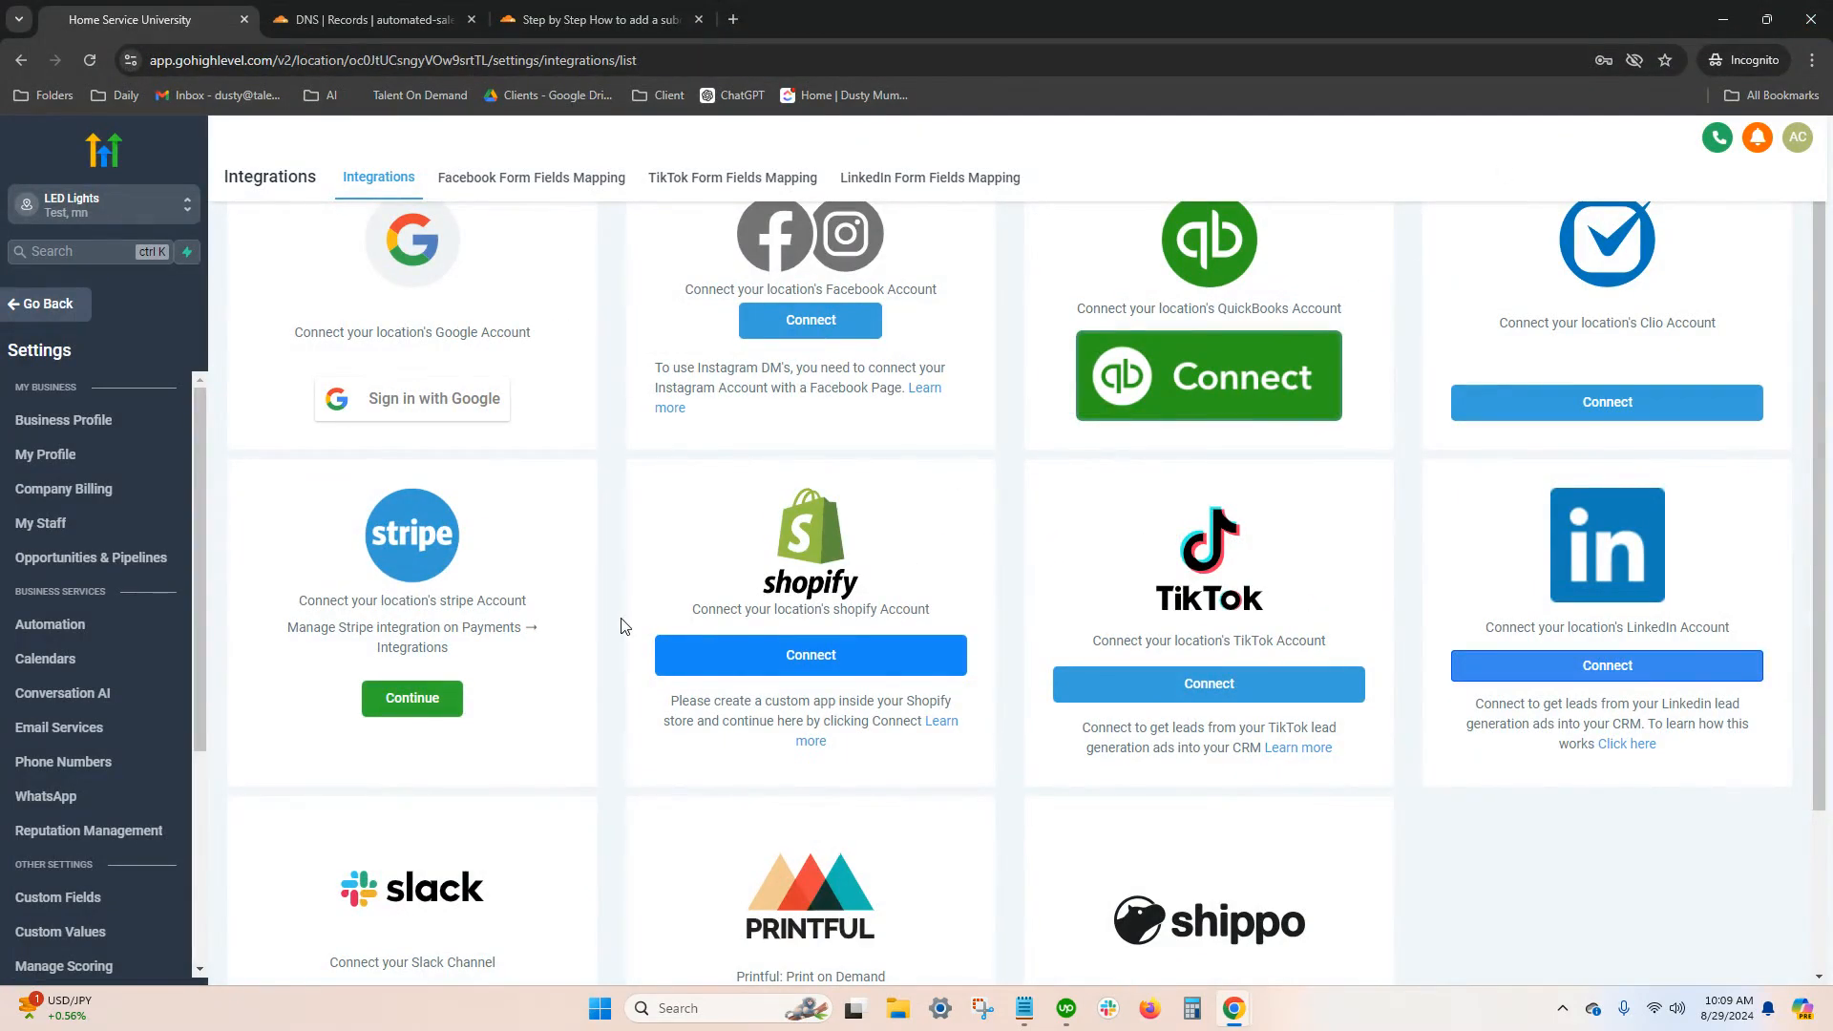
pyautogui.click(60, 455)
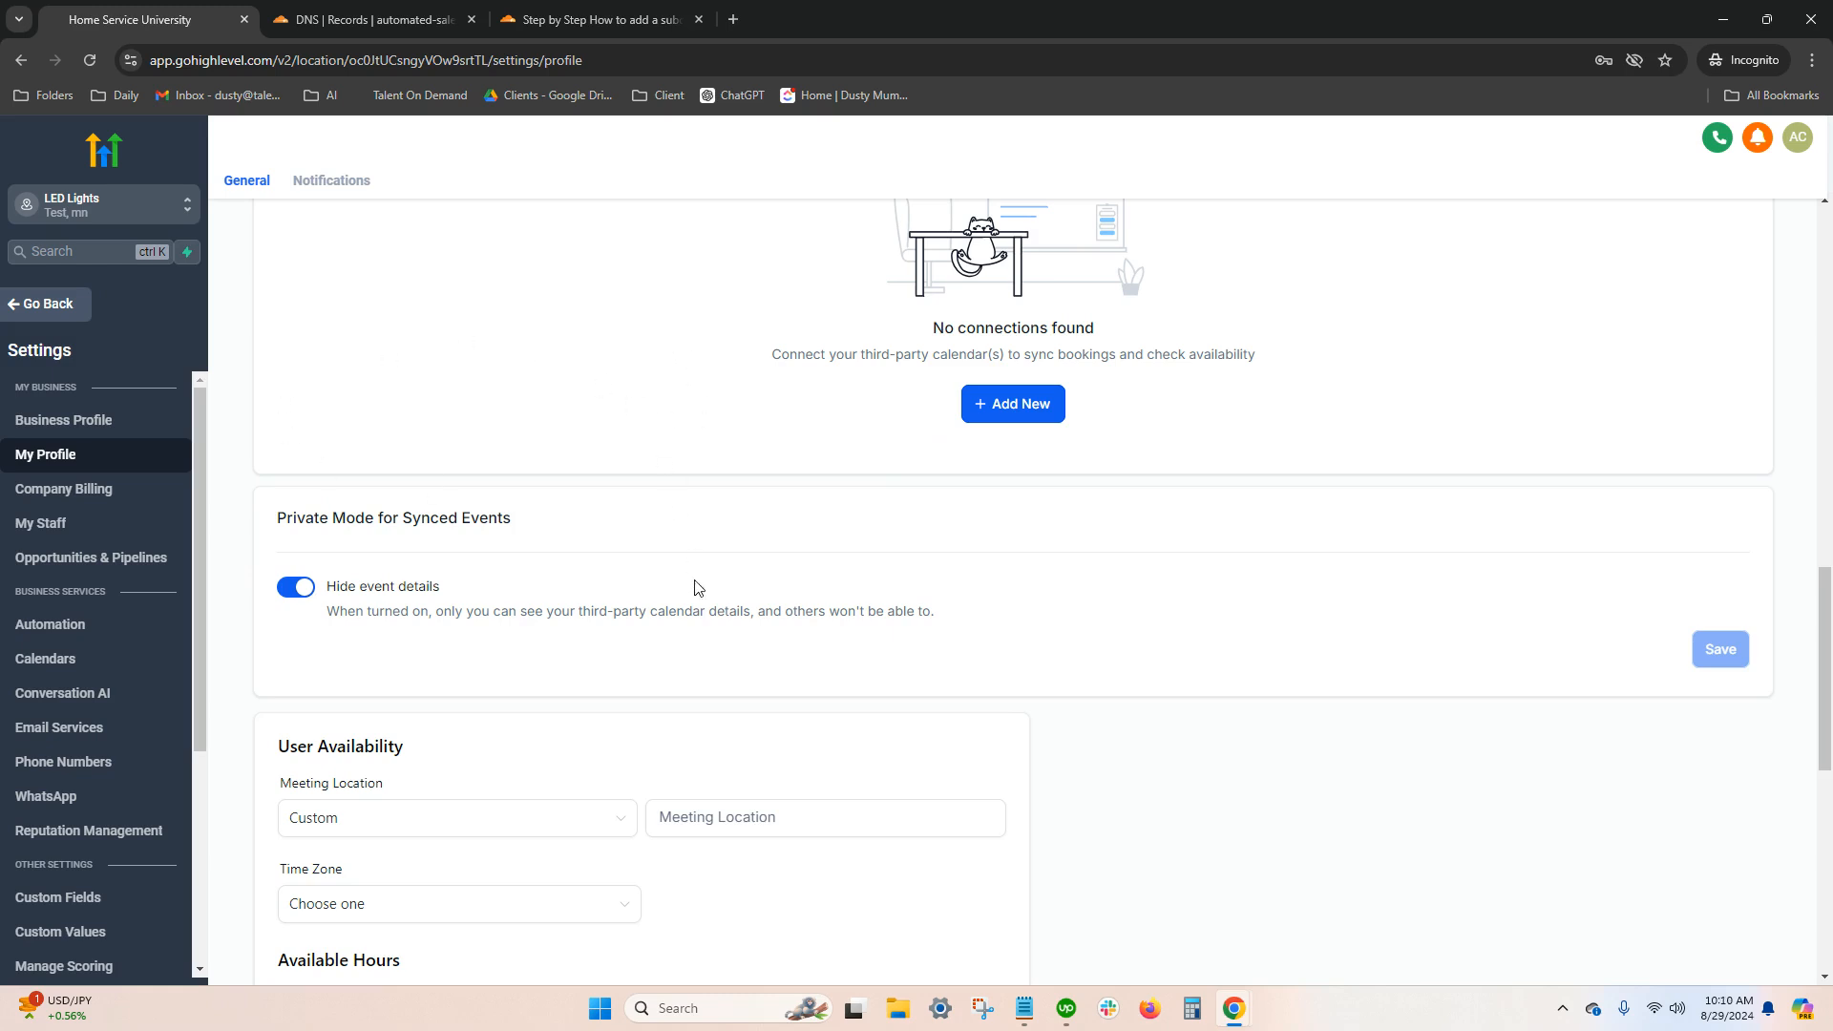
# Check the meeting location options under User Availability in My Profile, leaving the selection as it is
pyautogui.scroll(-3, 695, 587)
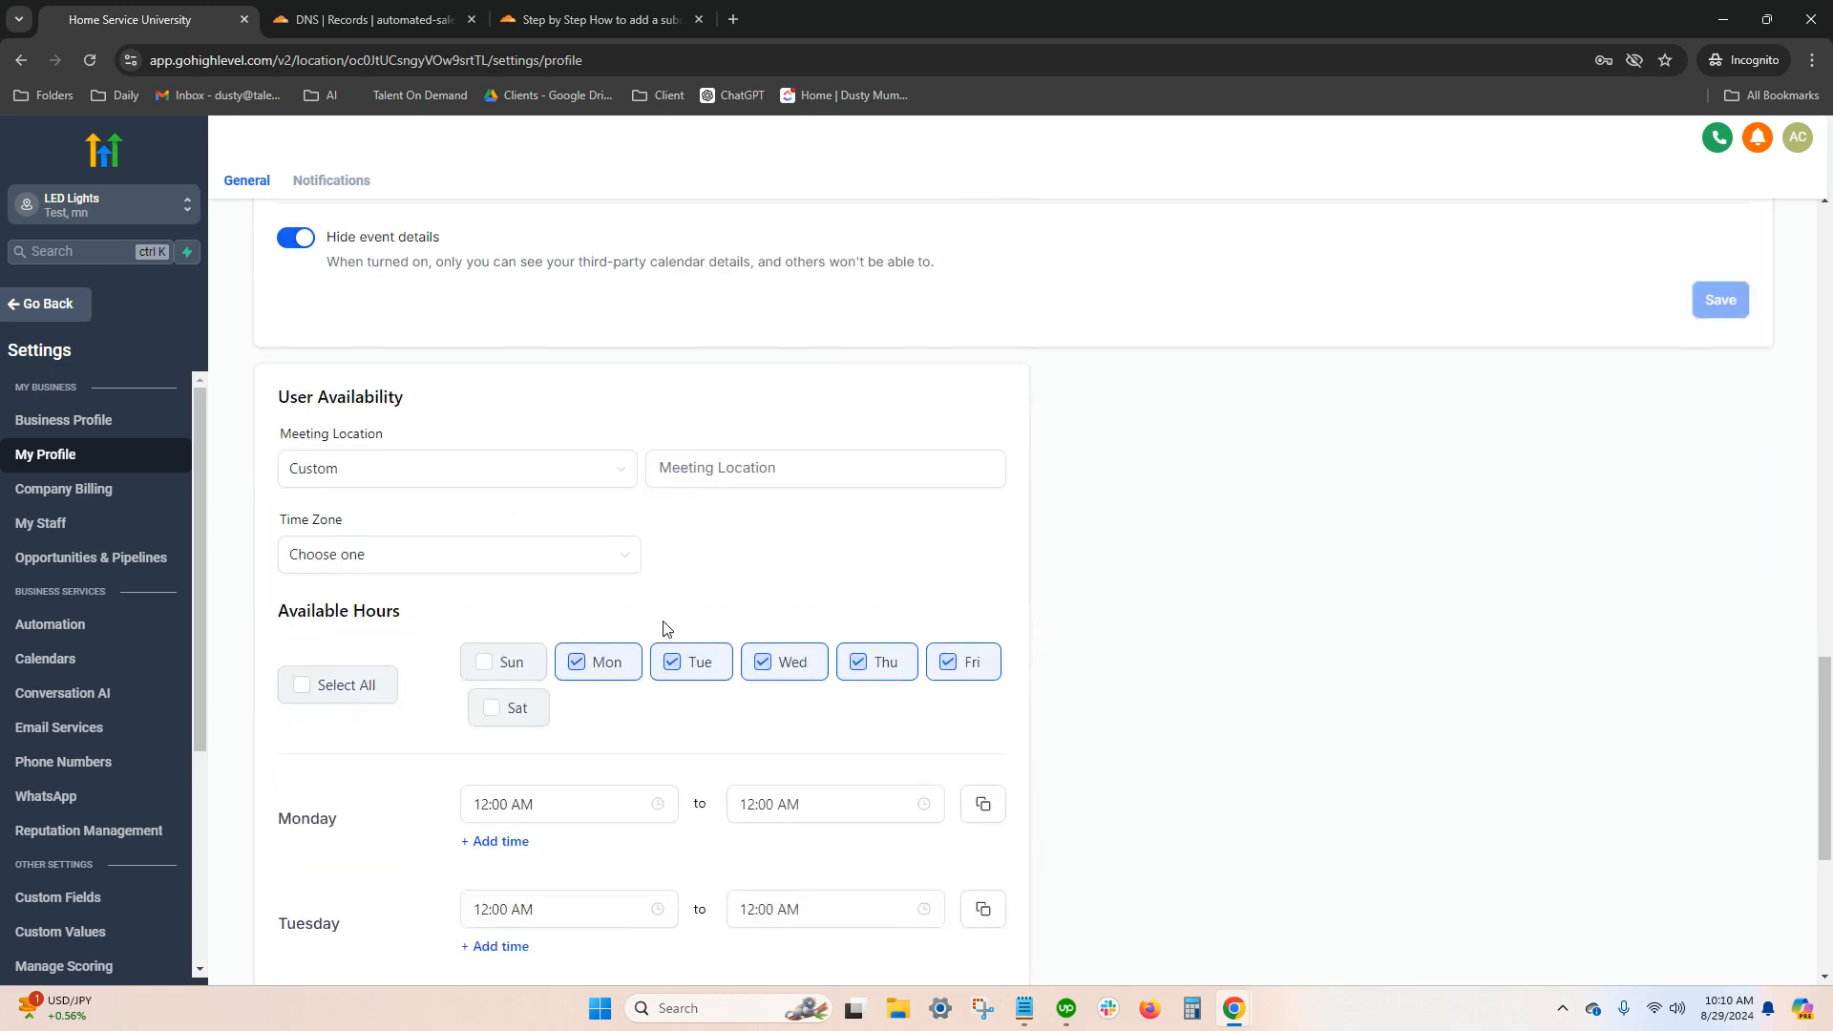
pyautogui.click(566, 486)
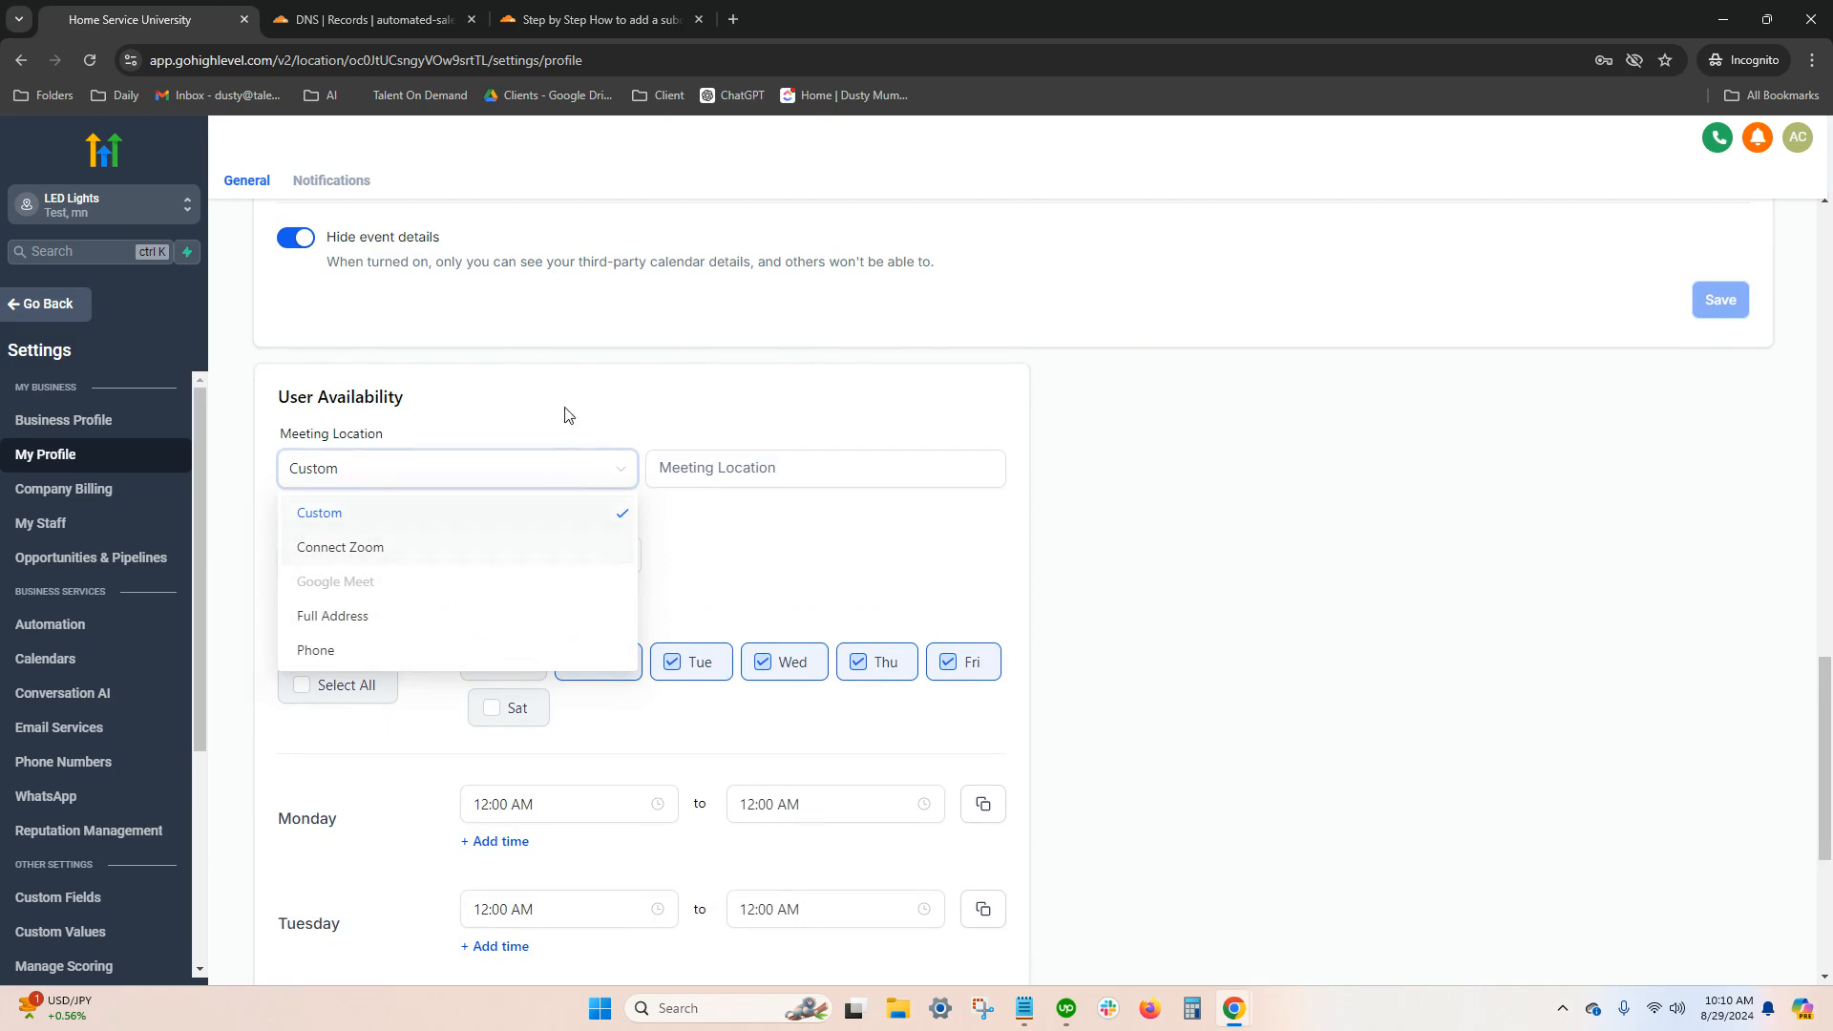
pyautogui.click(589, 399)
# Review the video conferencing connections available in Calendar Settings, including Zoom, and close the list without connecting any
pyautogui.scroll(3, 601, 392)
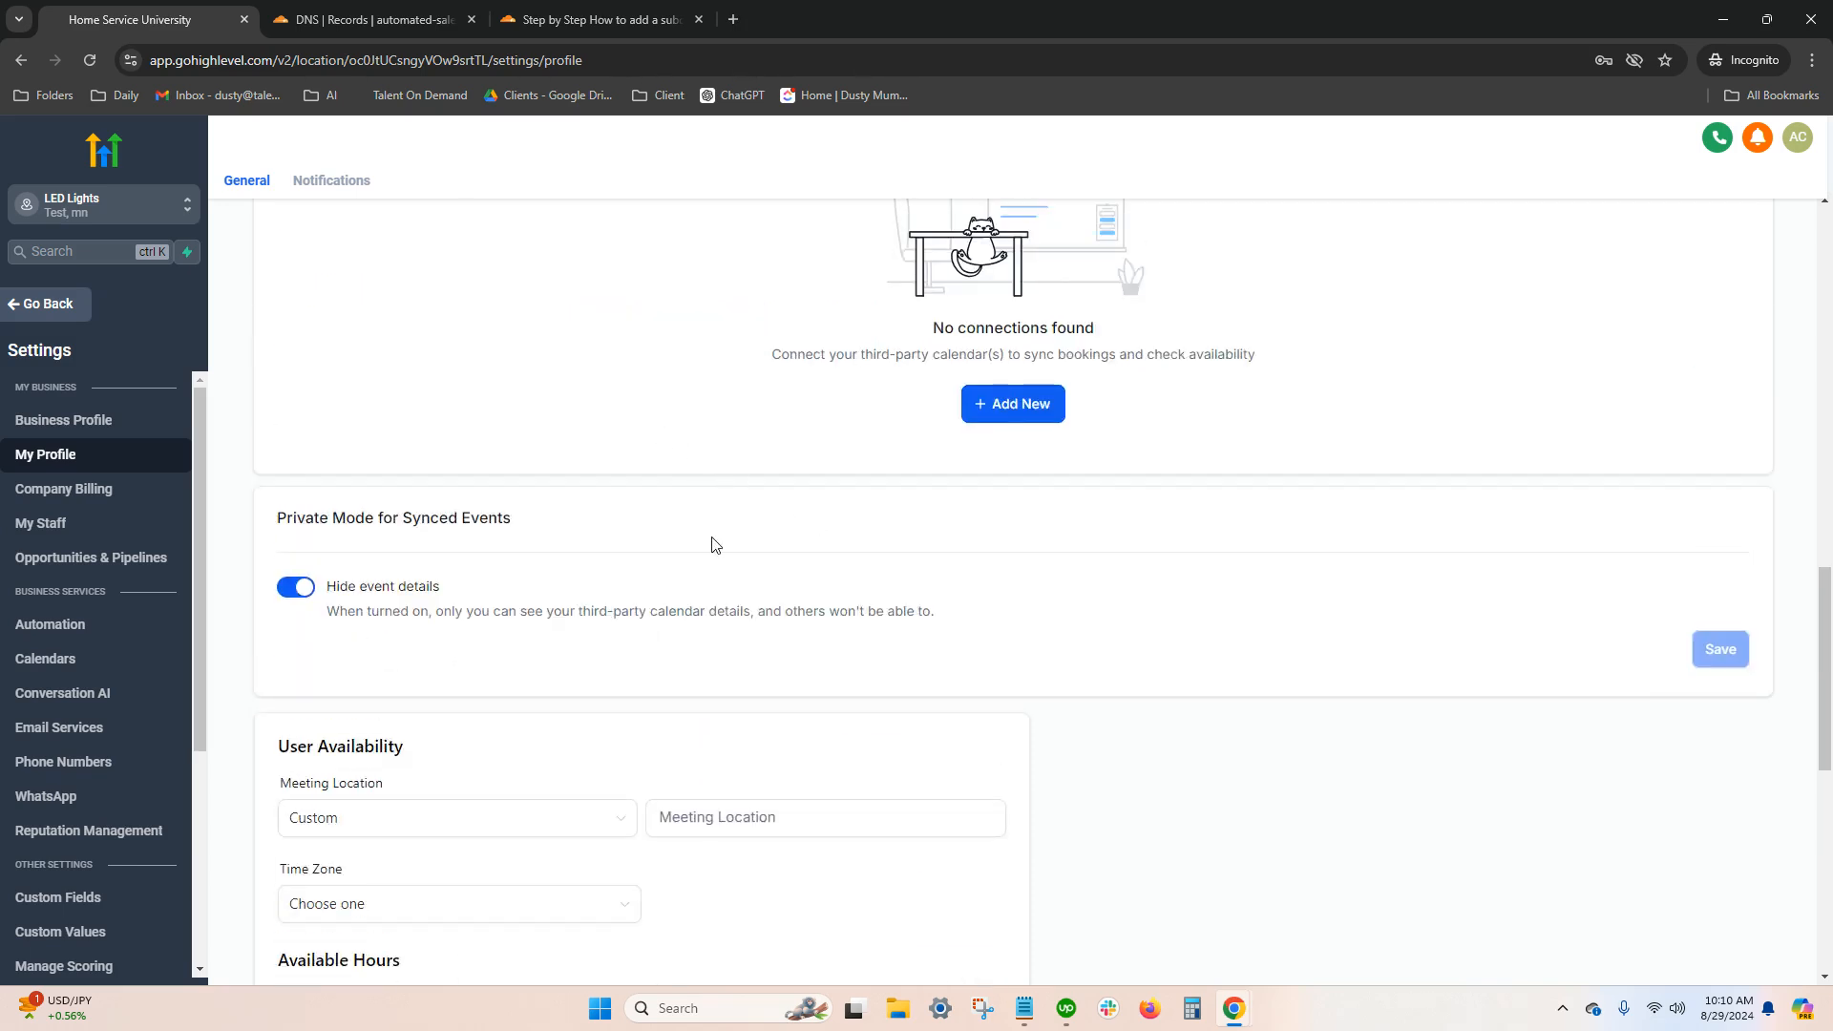
pyautogui.scroll(3, 716, 544)
pyautogui.click(412, 391)
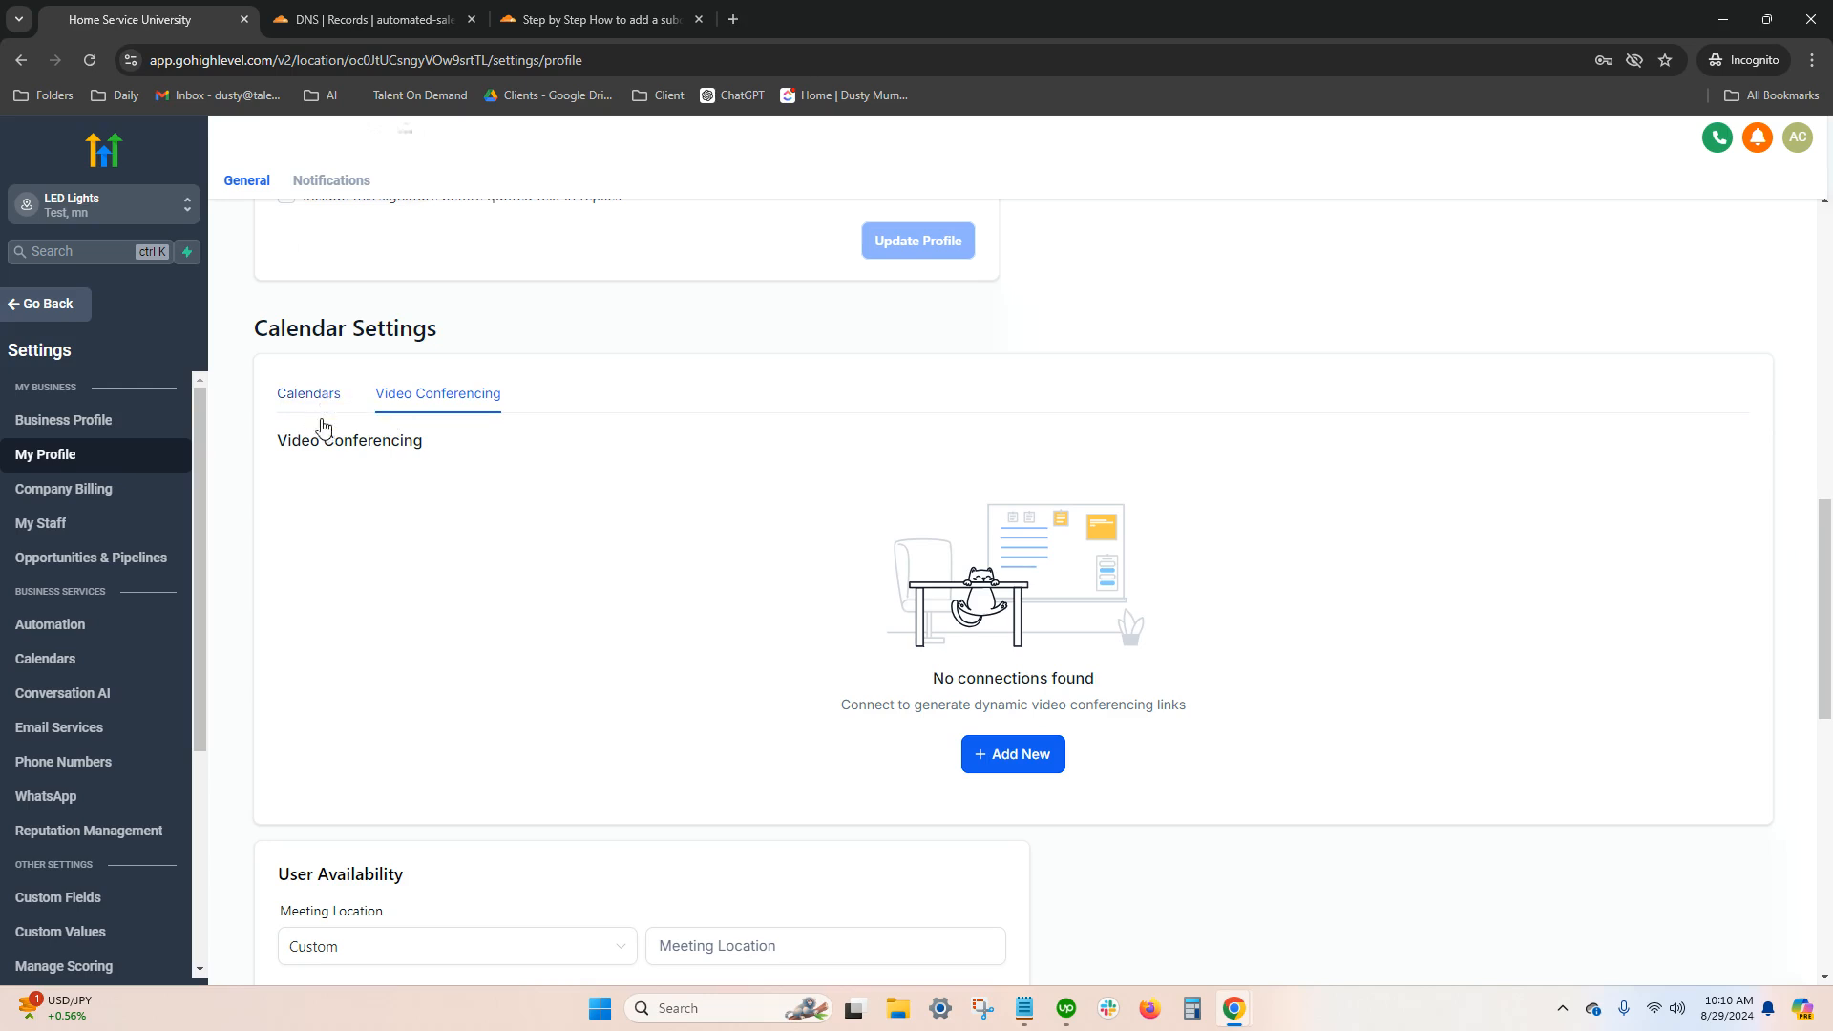
pyautogui.click(1014, 761)
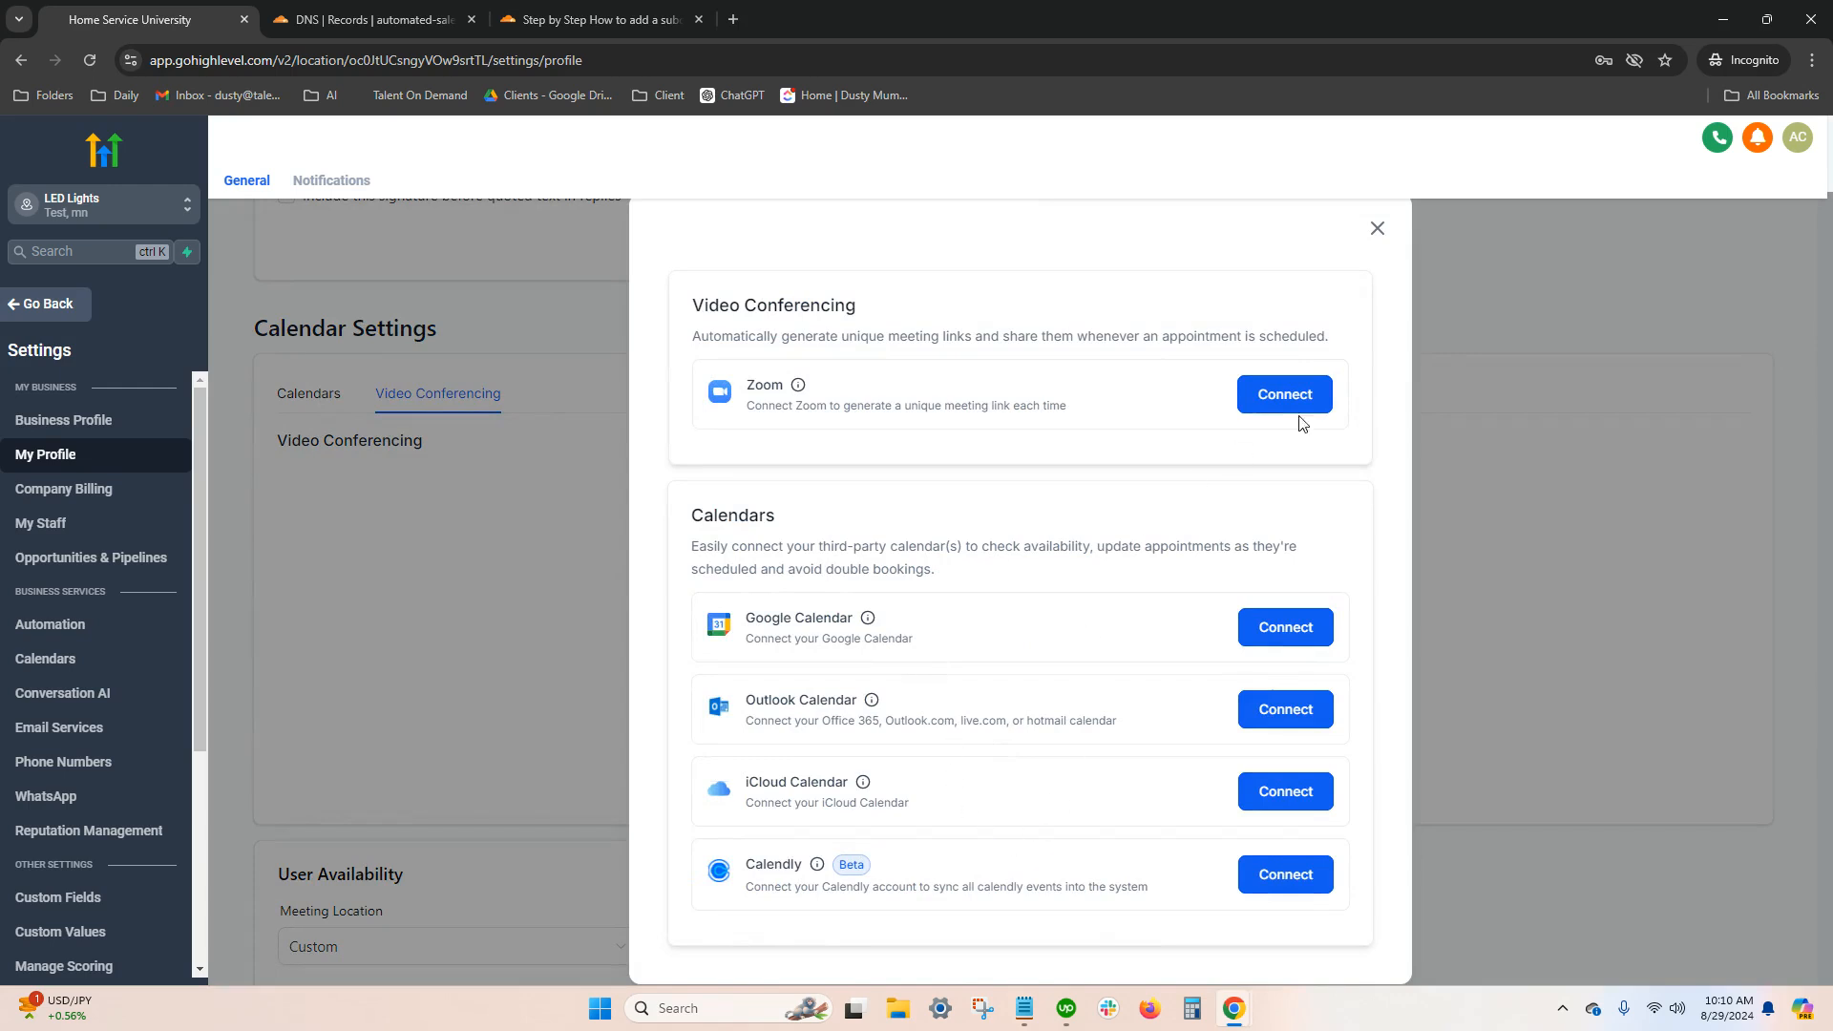
pyautogui.click(1376, 229)
# Keep Custom as the meeting location, review the time zone and weekday available hours, and return to the start of the profile
pyautogui.scroll(-4, 802, 583)
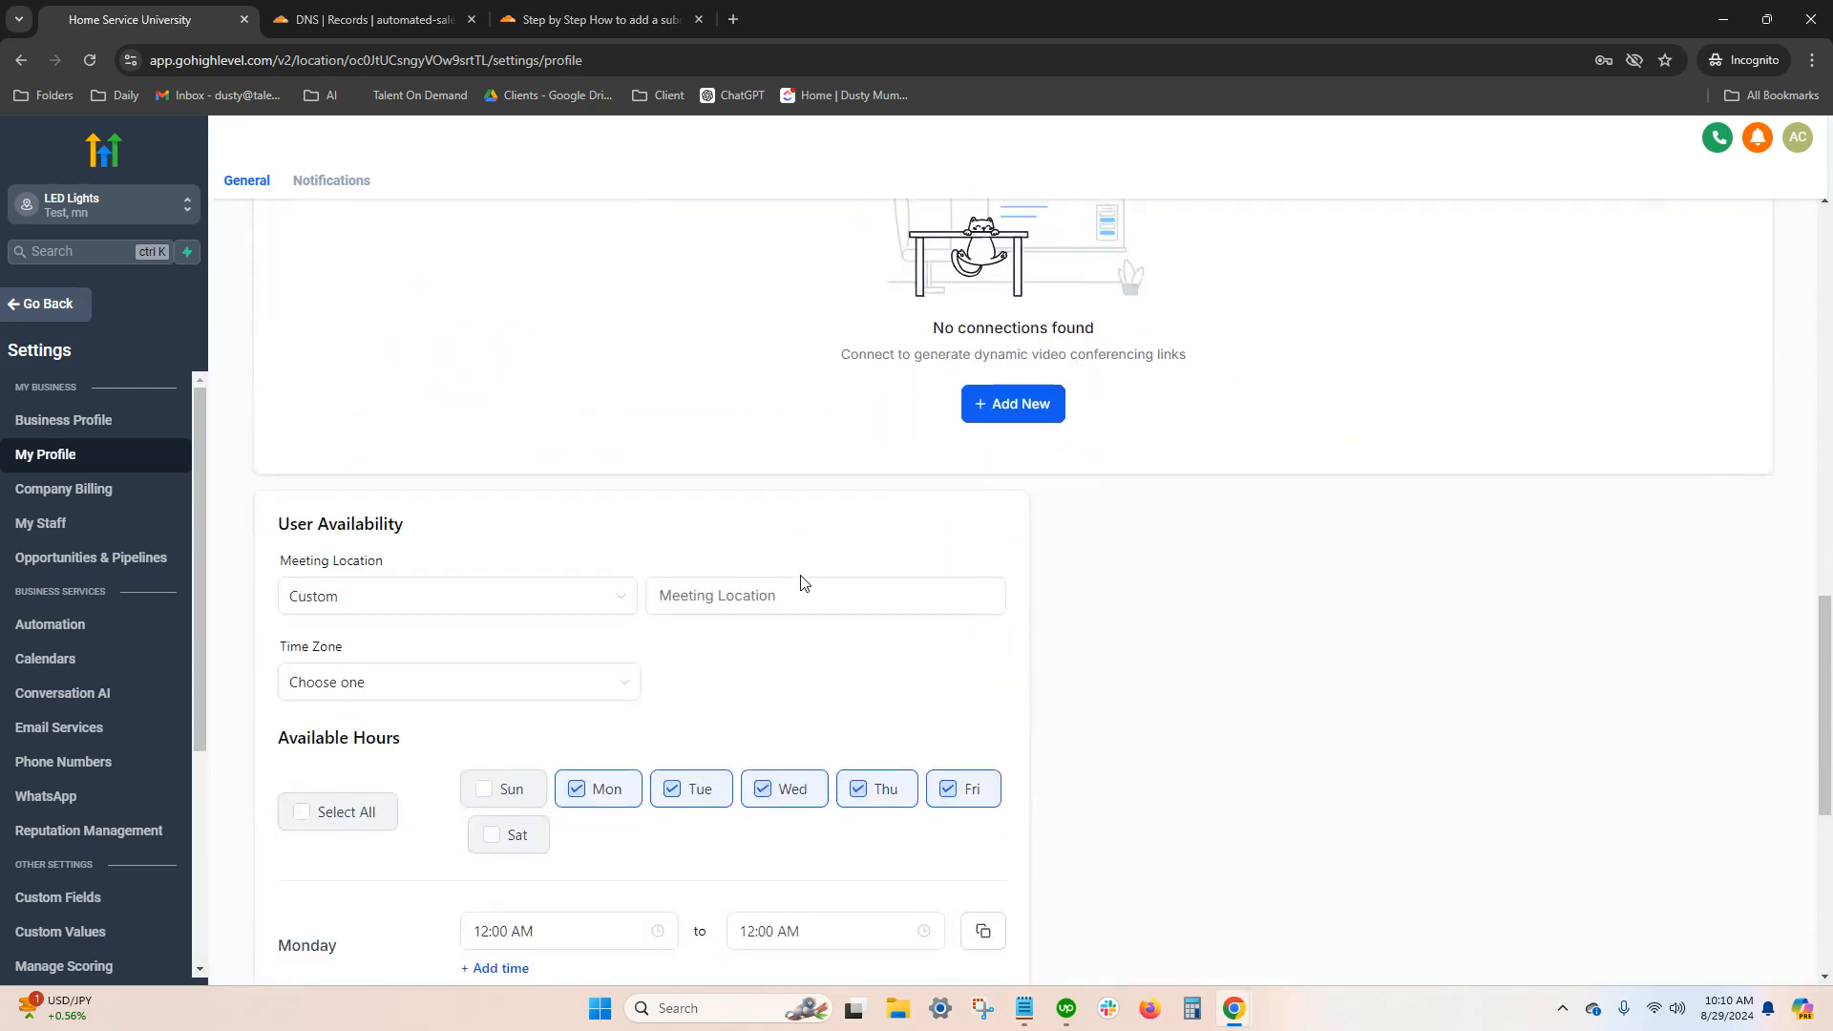
pyautogui.click(467, 604)
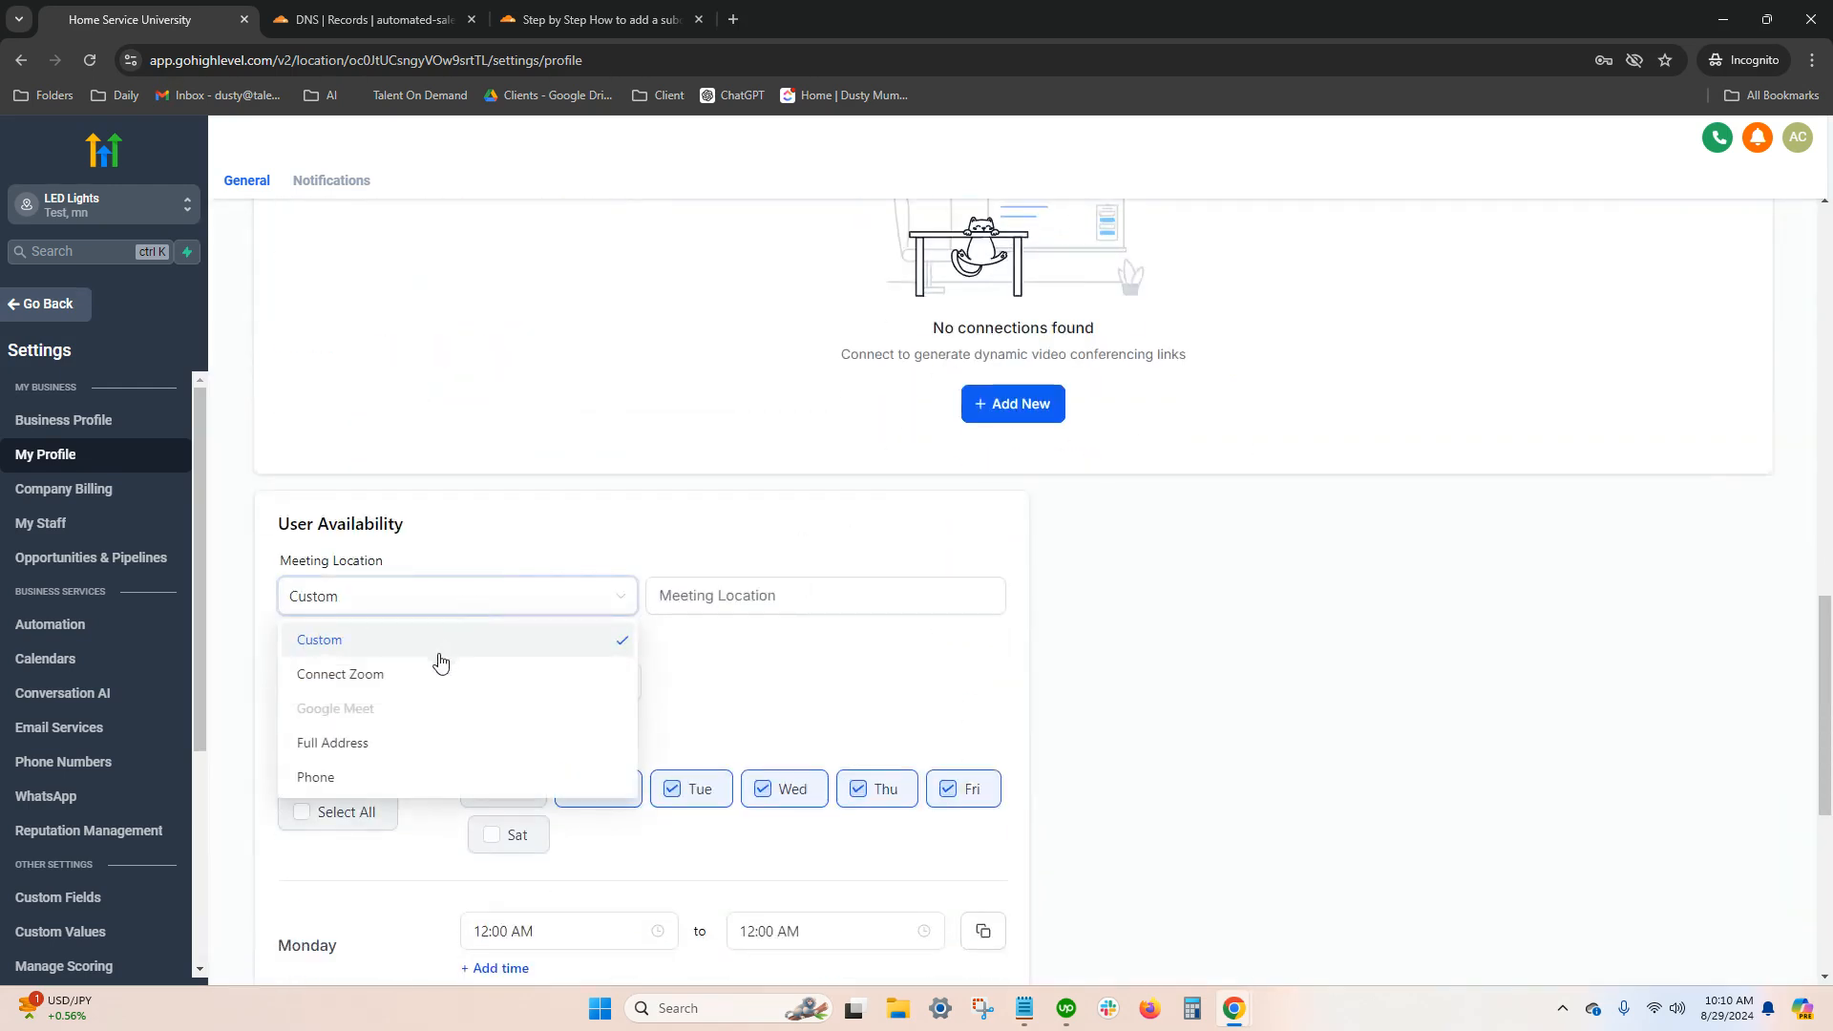
pyautogui.click(373, 641)
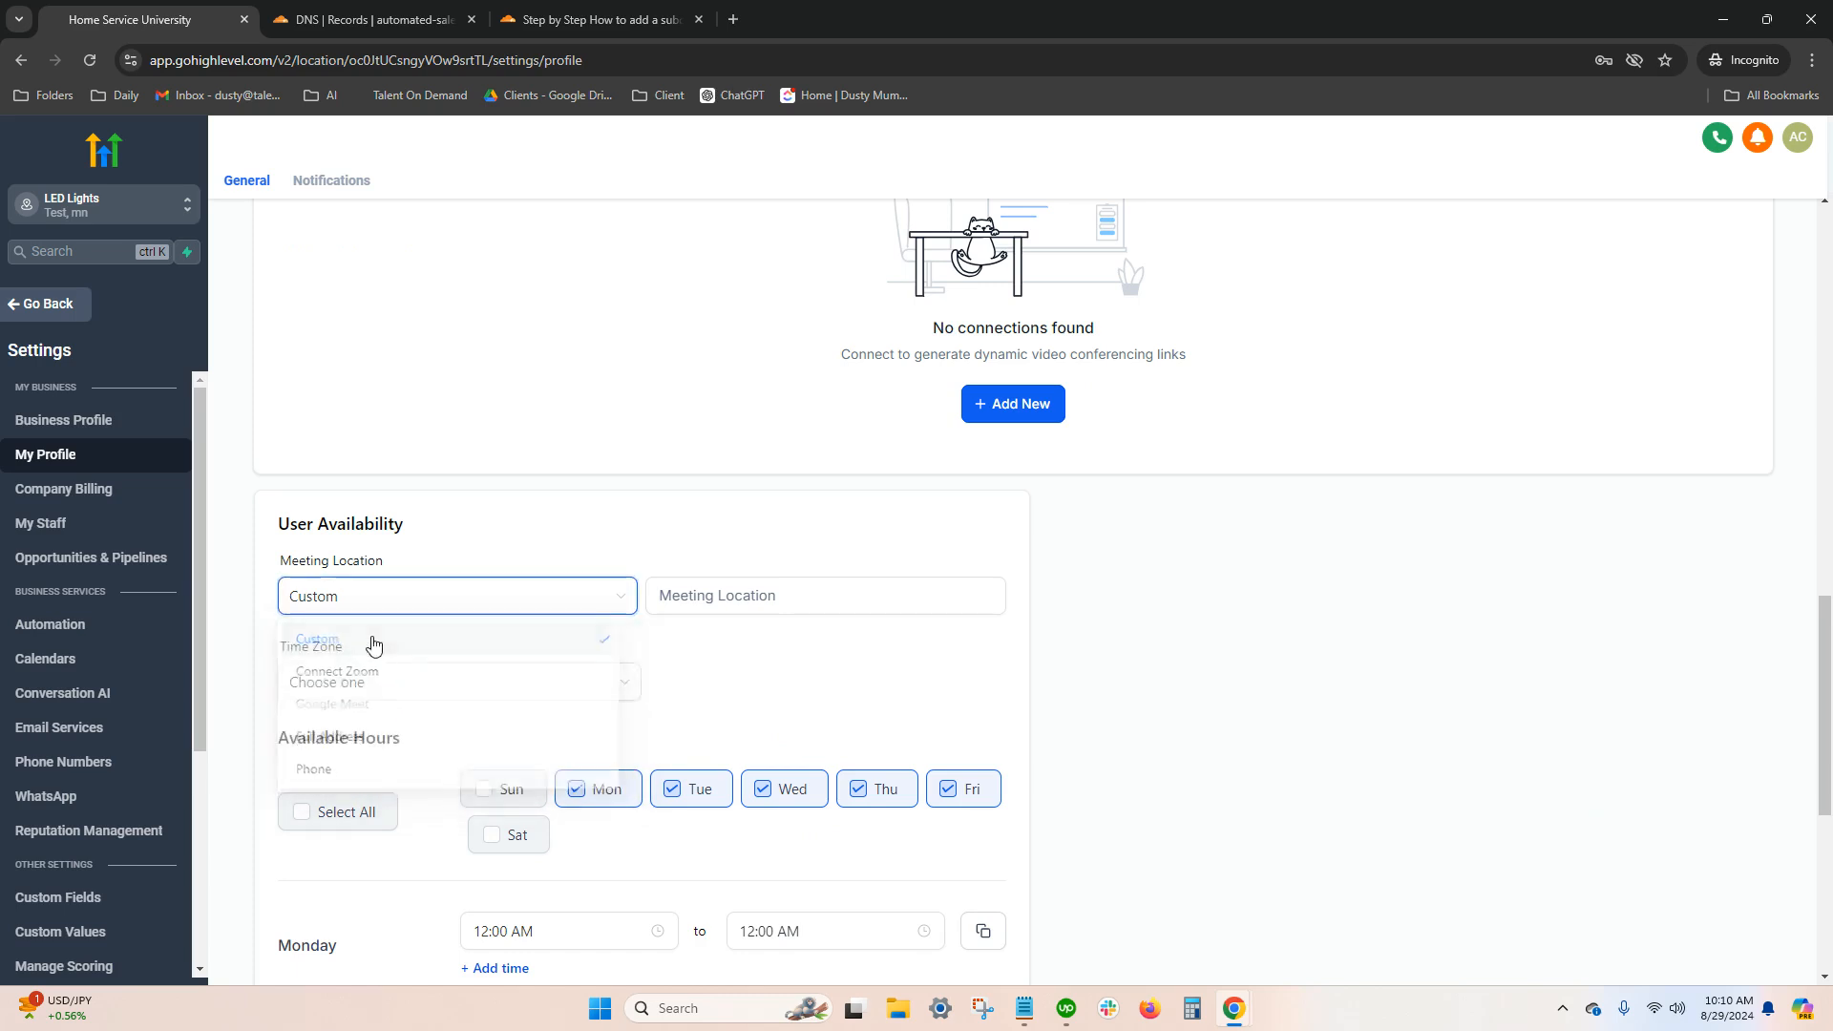
pyautogui.scroll(-3, 697, 689)
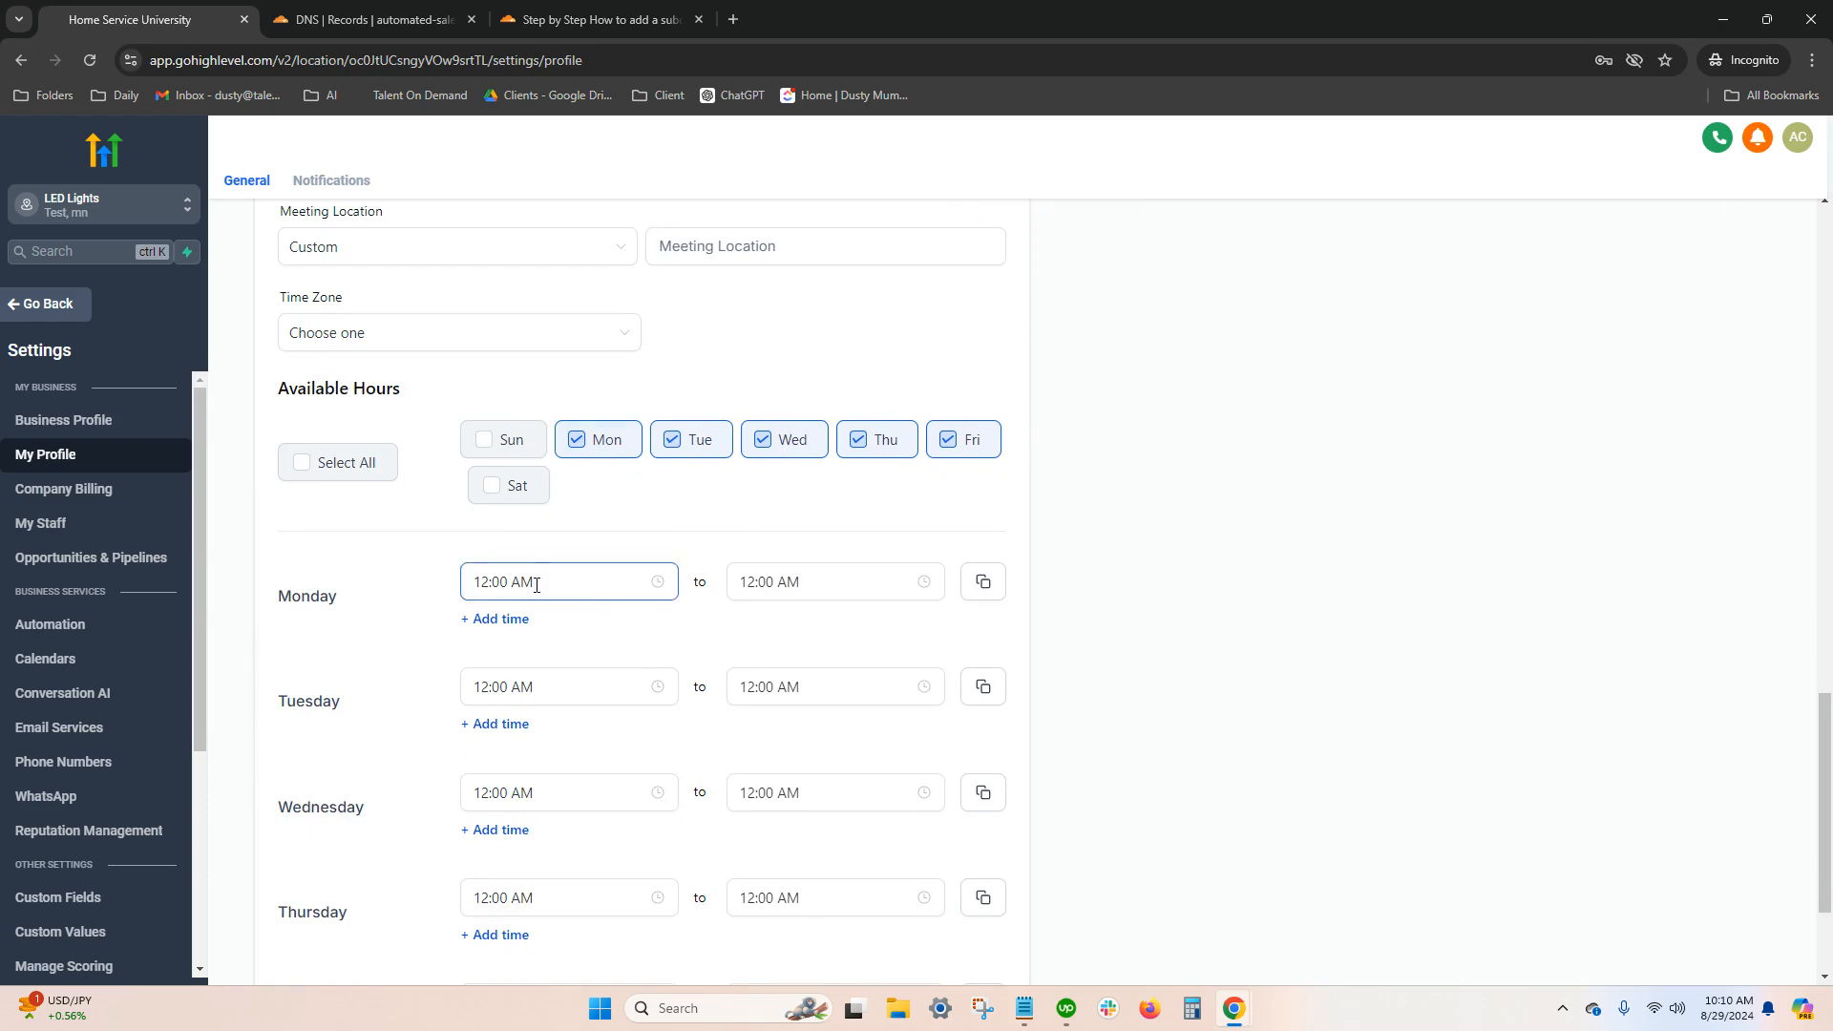
pyautogui.scroll(-2, 563, 601)
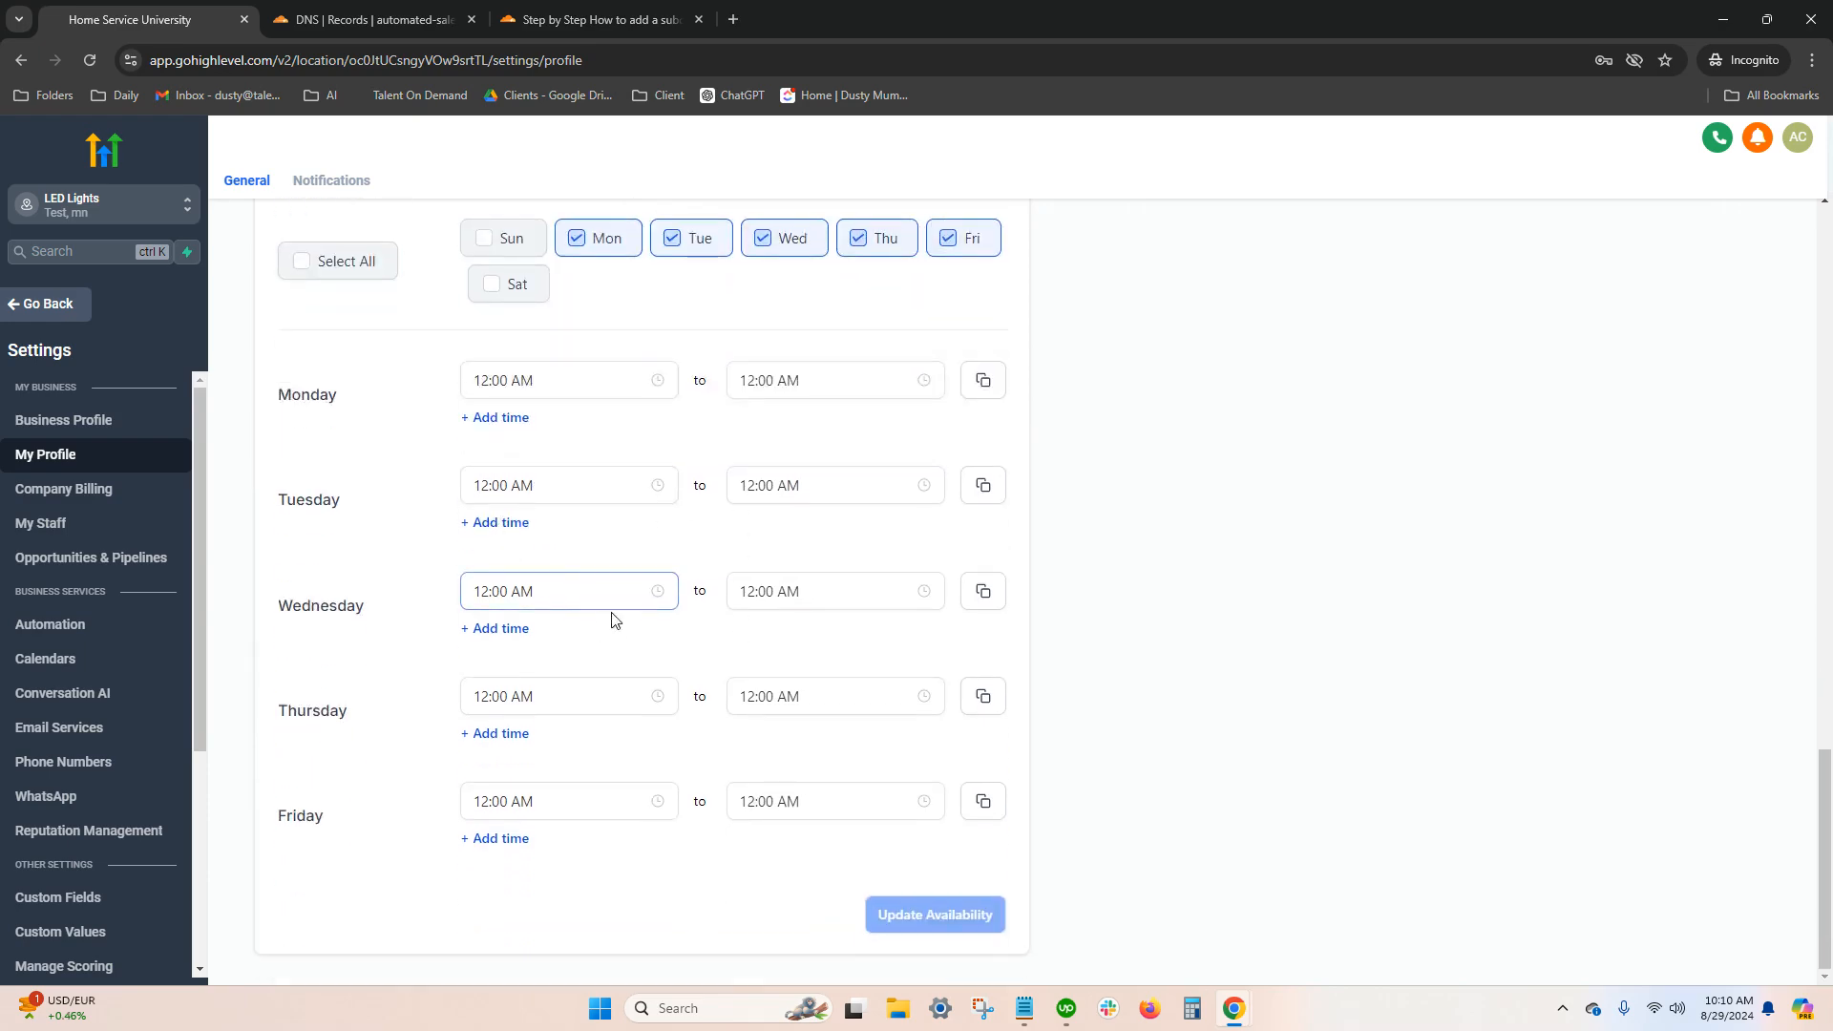
pyautogui.scroll(3, 615, 611)
pyautogui.scroll(10, 668, 596)
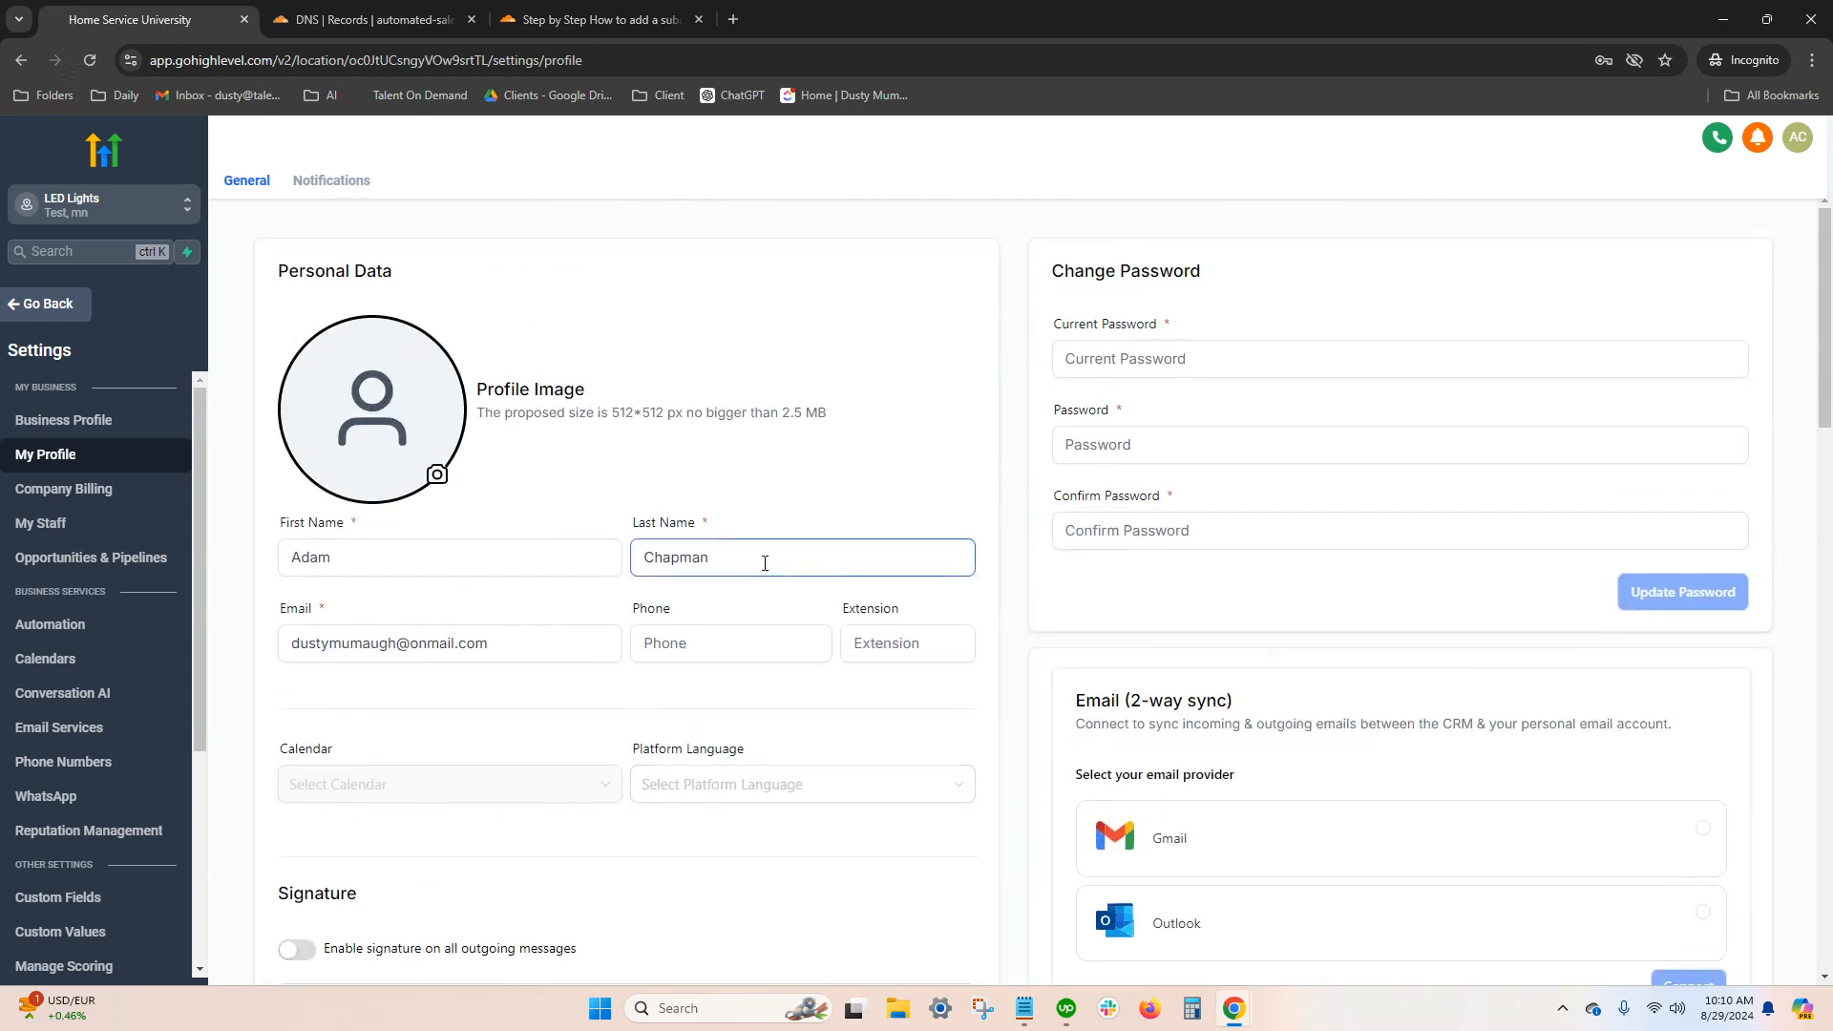